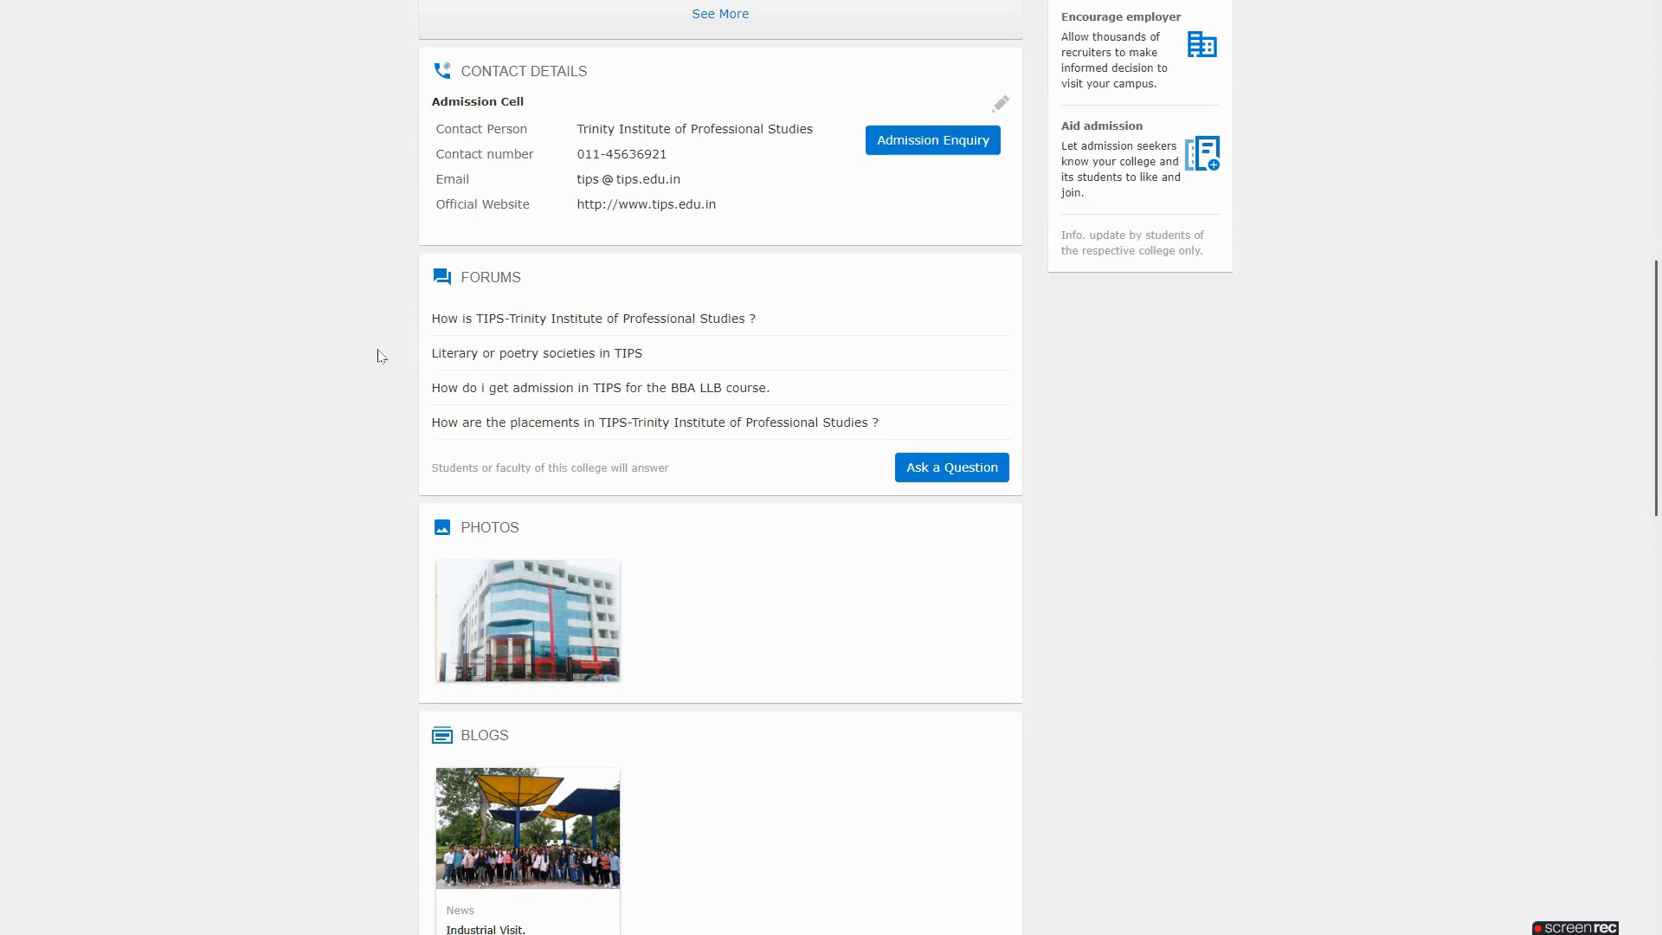
Browse the TIPS profile and open its Students page listing 605 students by batch, course and location
{"action": "scroll", "coordinate": [380, 356], "scroll_direction": "down", "scroll_amount": 4}
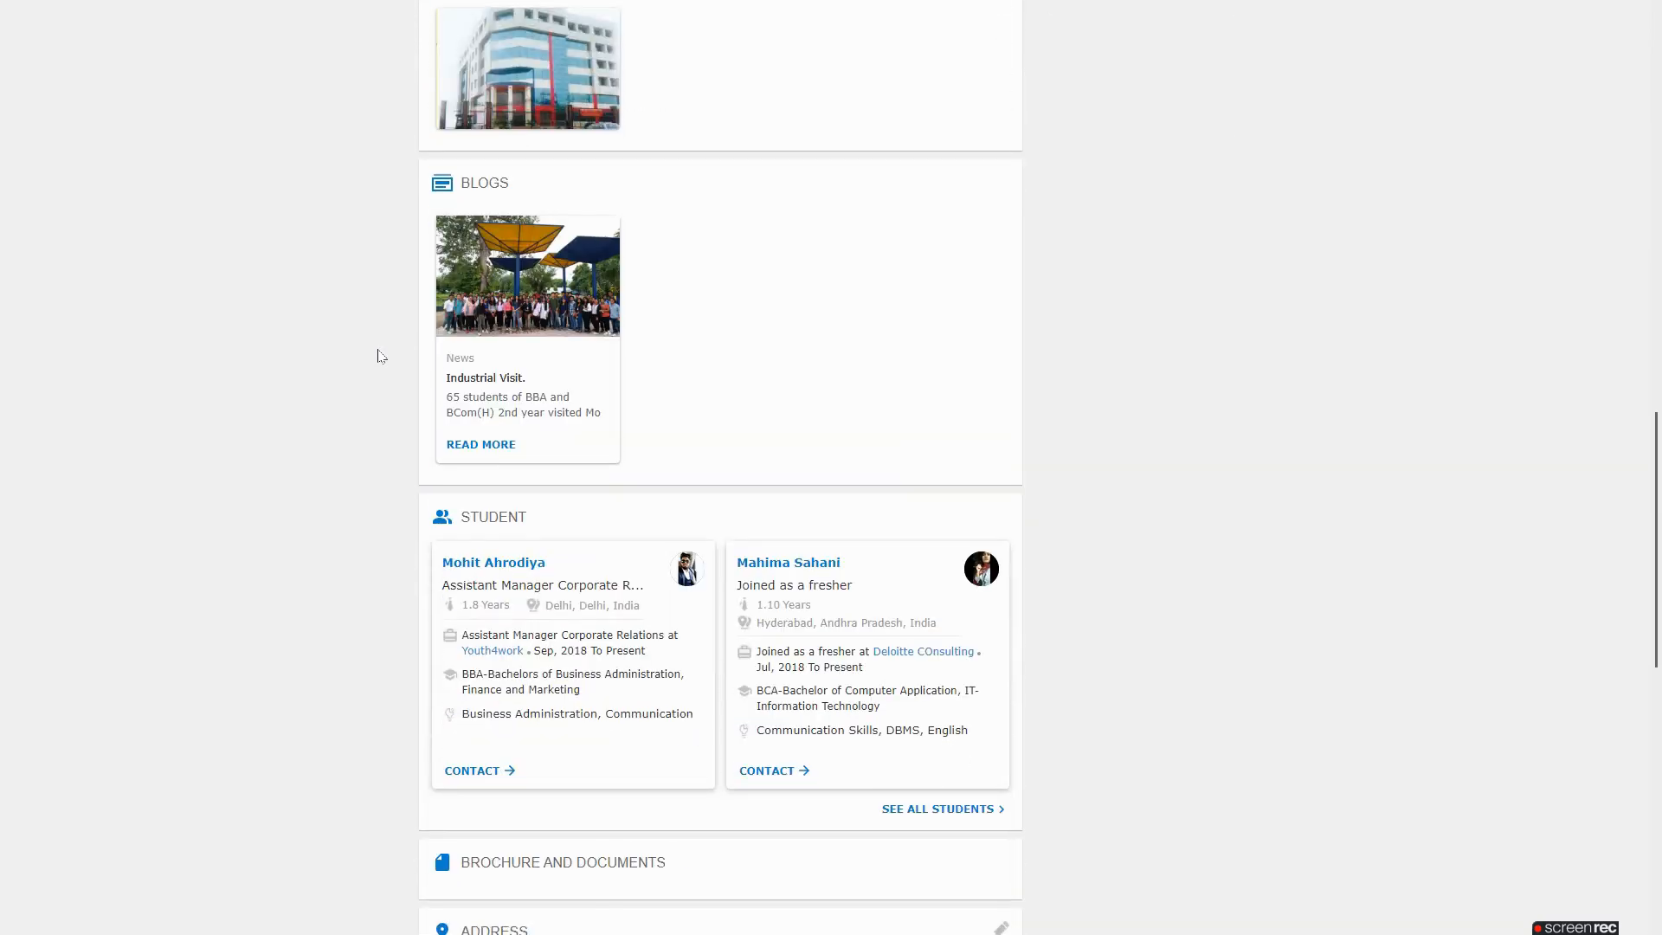
{"action": "scroll", "coordinate": [381, 356], "scroll_direction": "down", "scroll_amount": 3}
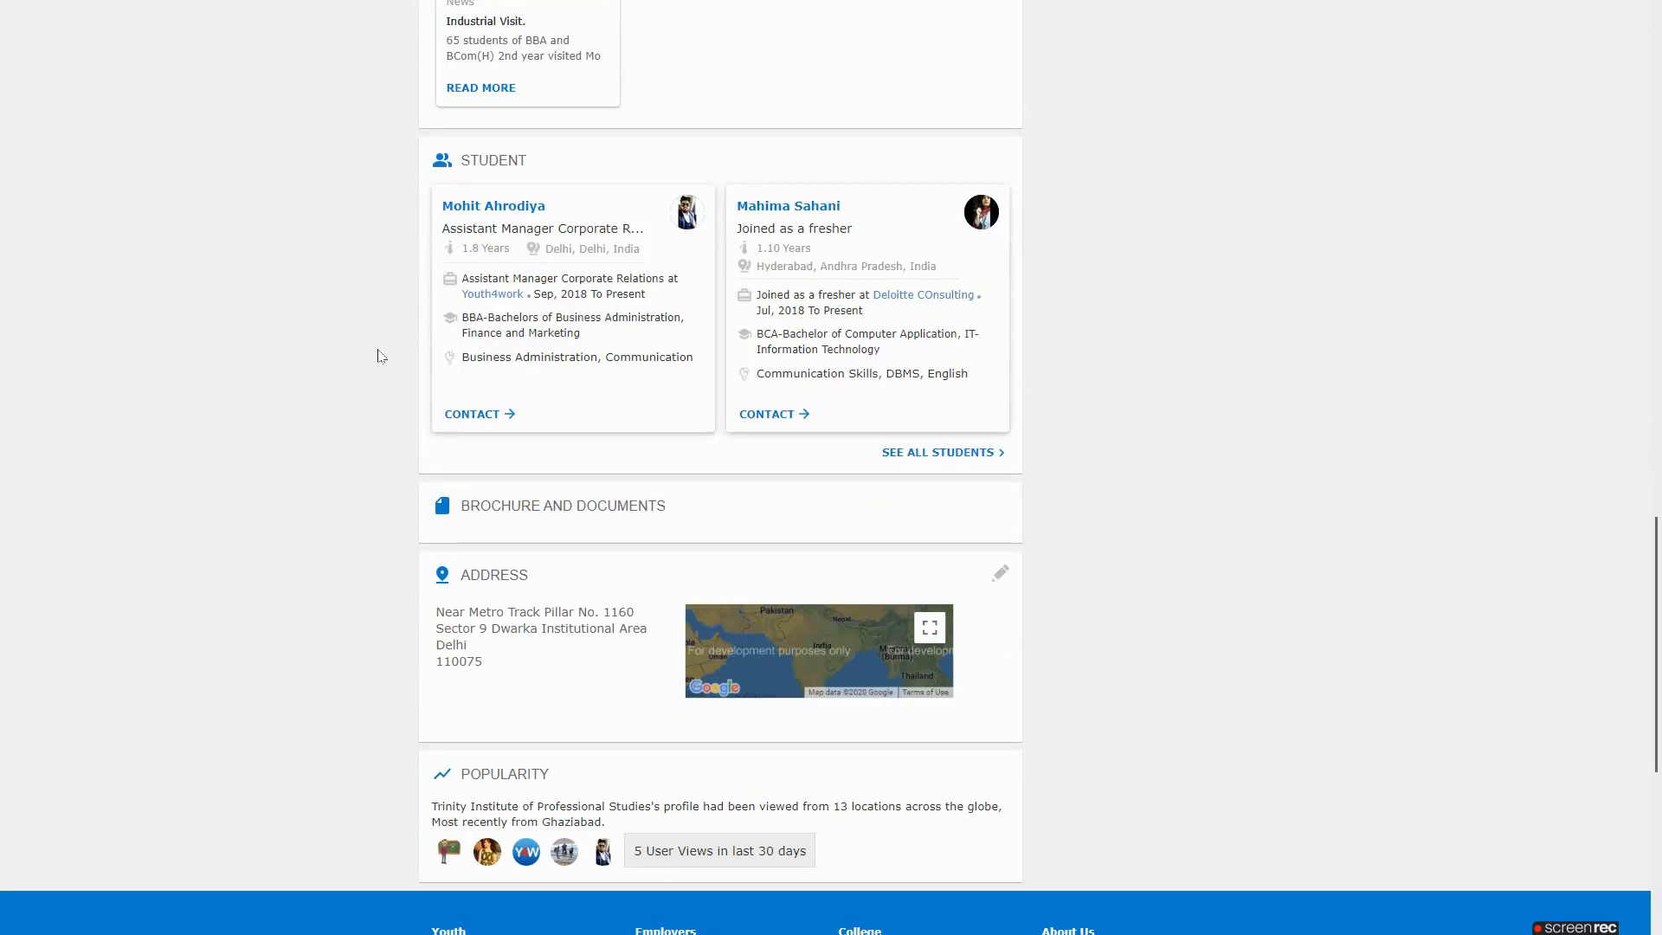
{"action": "scroll", "coordinate": [381, 356], "scroll_direction": "down", "scroll_amount": 2}
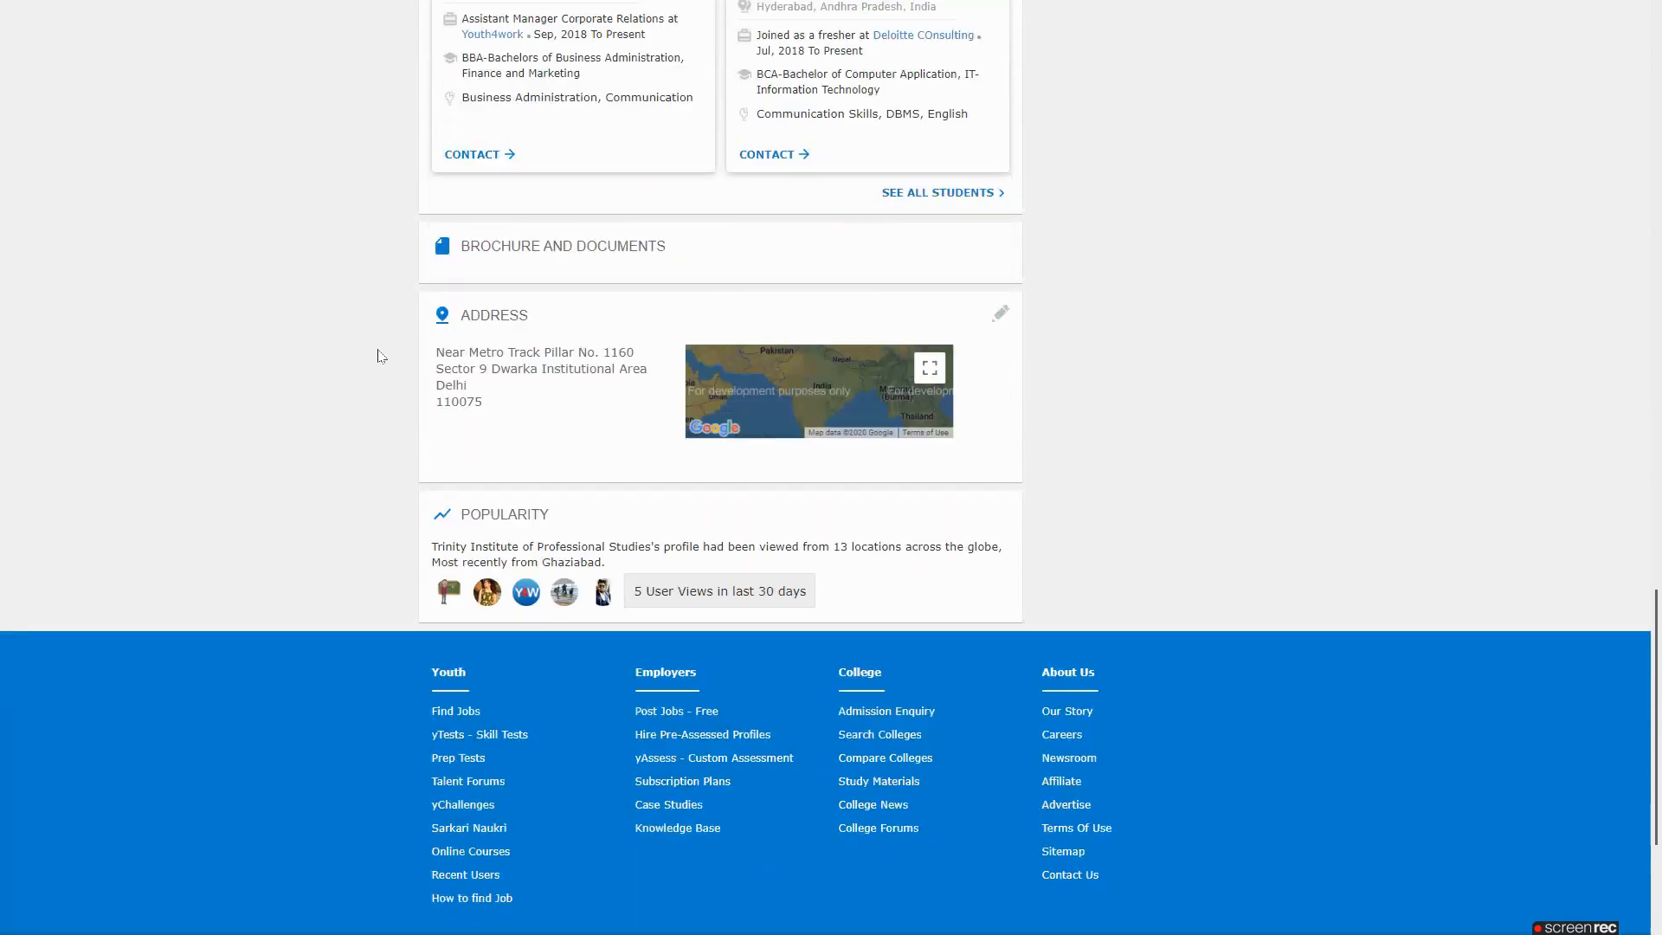
{"action": "scroll", "coordinate": [377, 354], "scroll_direction": "up", "scroll_amount": 15}
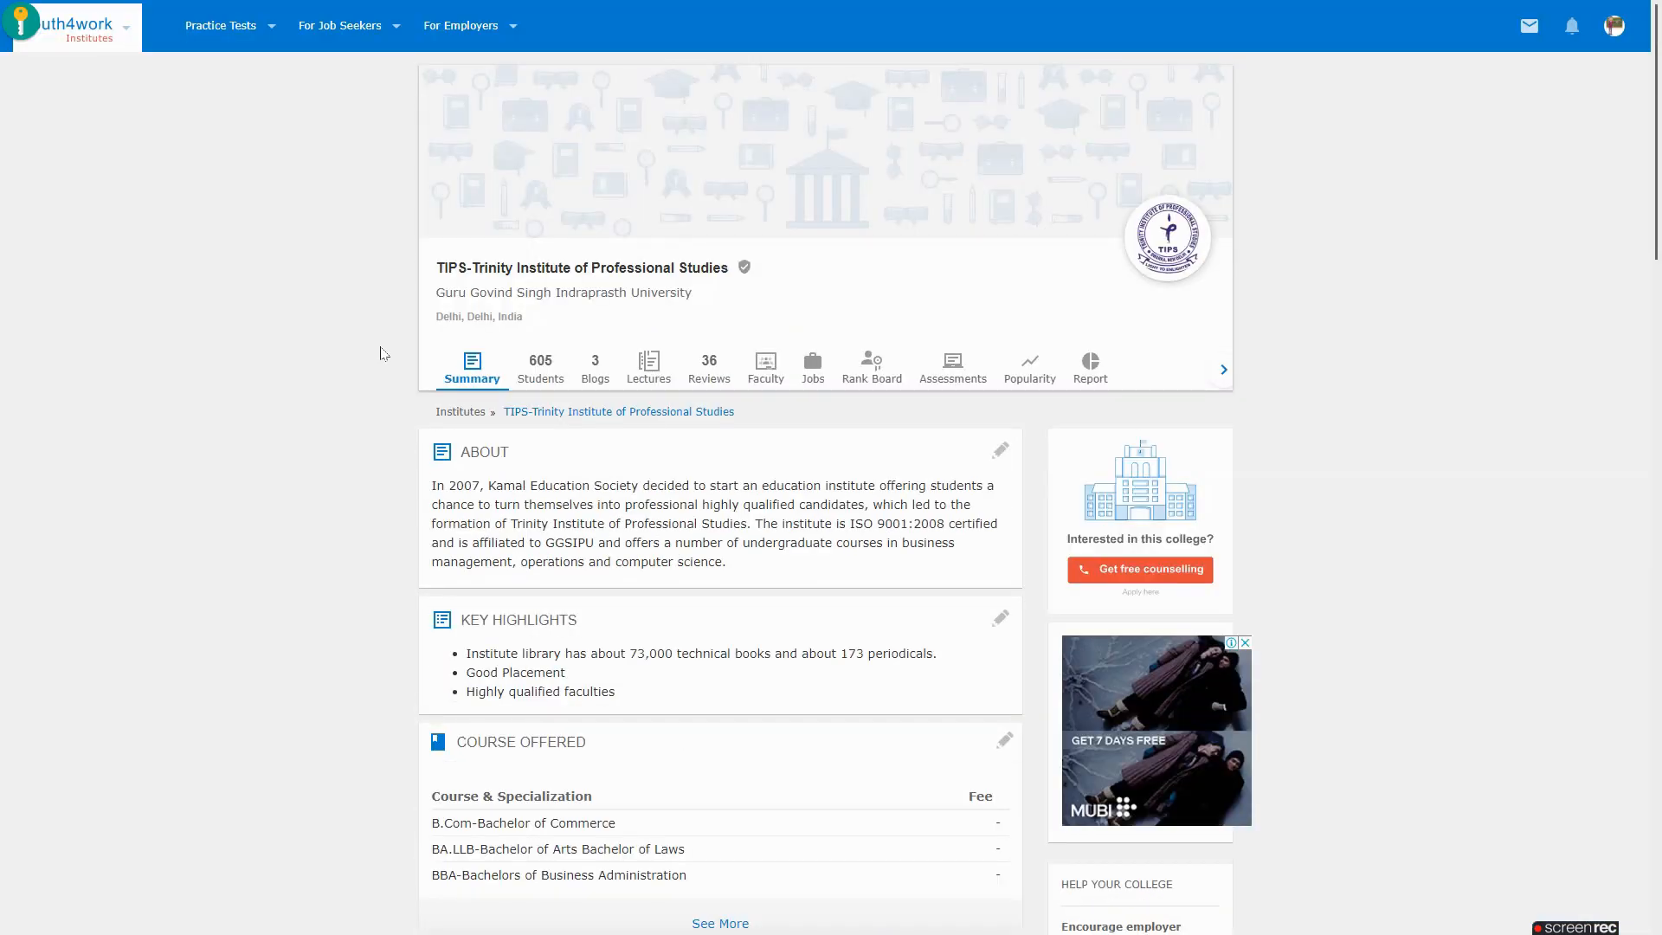
{"action": "left_click", "coordinate": [538, 374]}
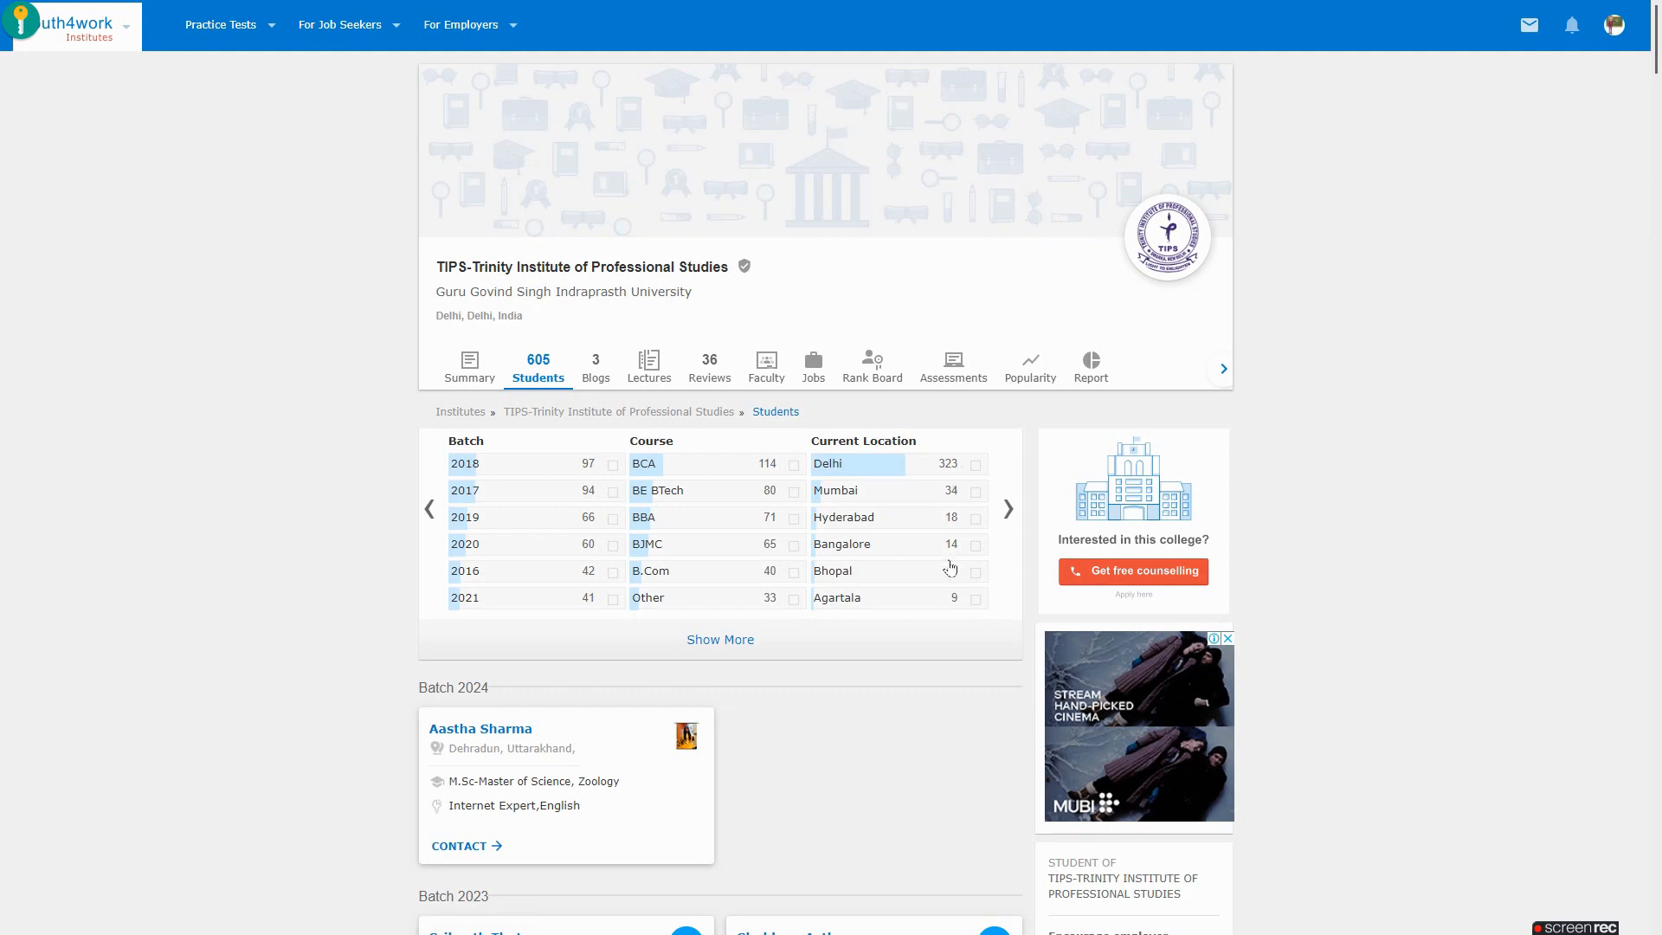
Visit the Blogs tab, then open TIPS Reviews and scroll the admissions, placements and scholarship questions
{"action": "left_click", "coordinate": [597, 373]}
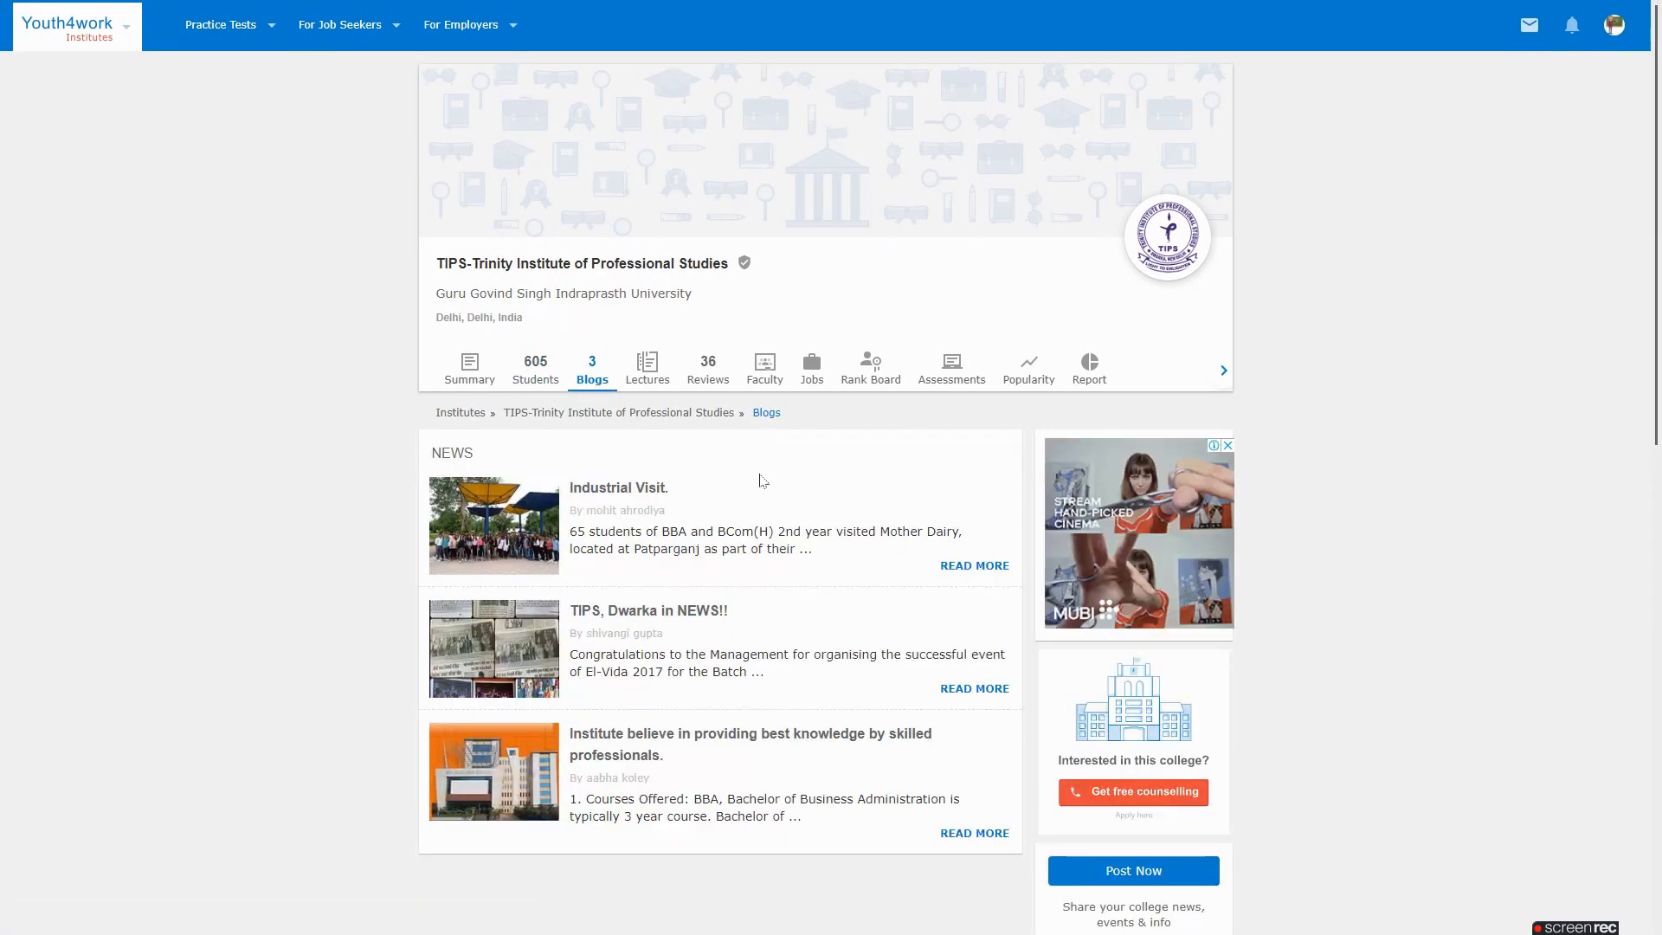
{"action": "left_click", "coordinate": [708, 383]}
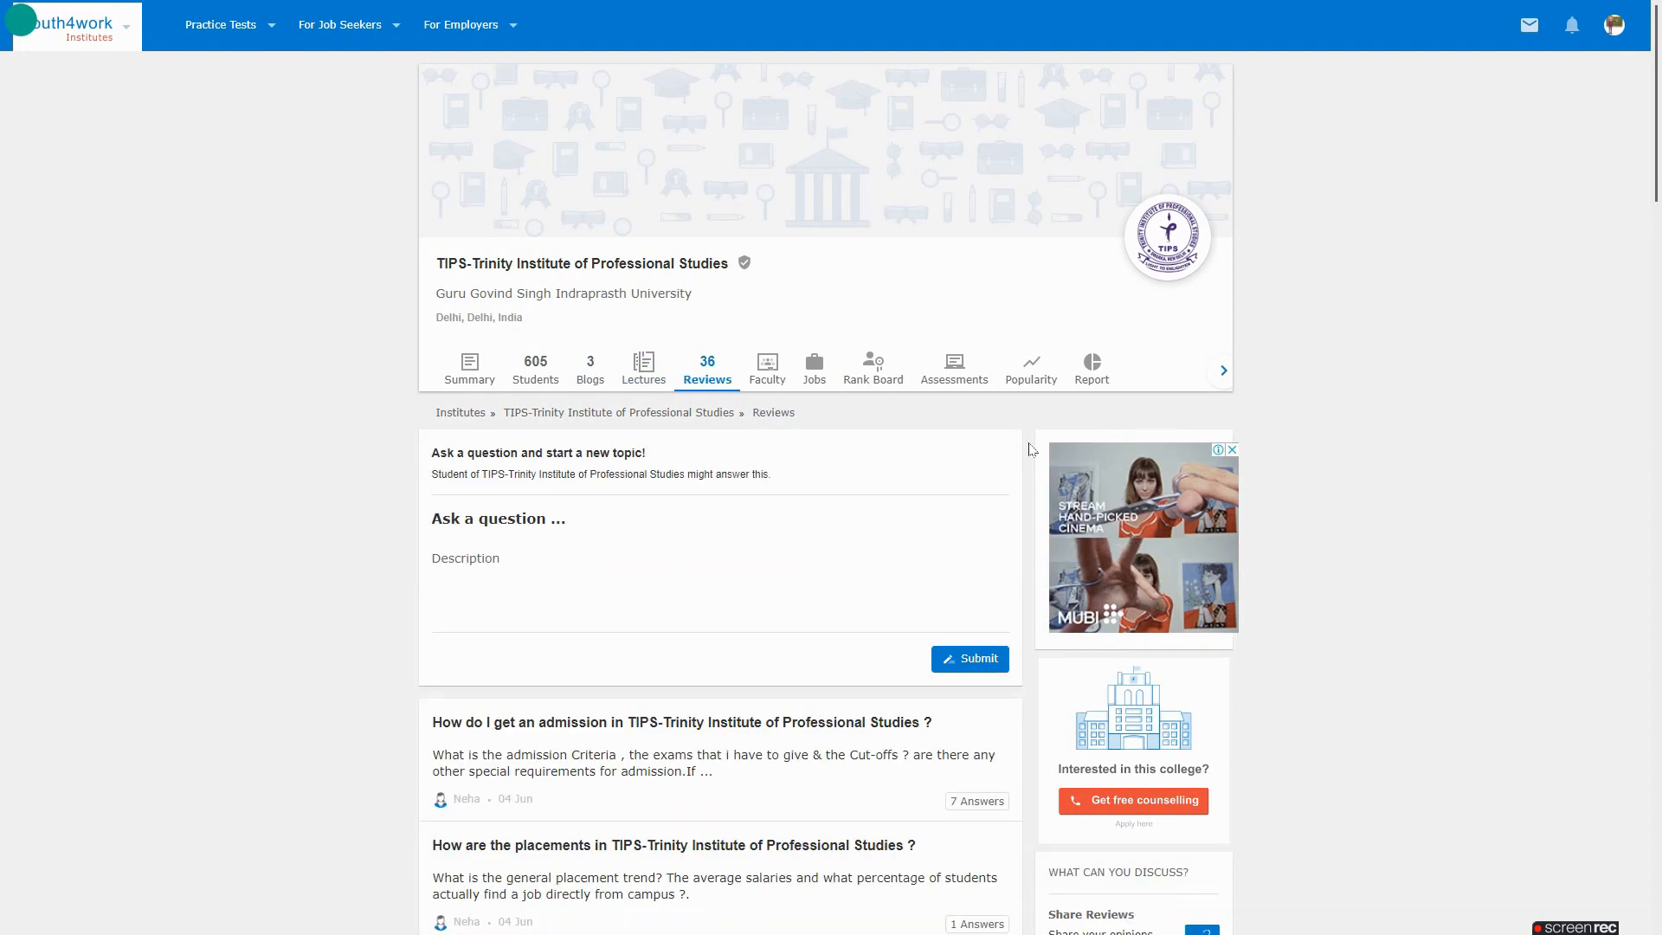
{"action": "scroll", "coordinate": [1032, 449], "scroll_direction": "down", "scroll_amount": 2}
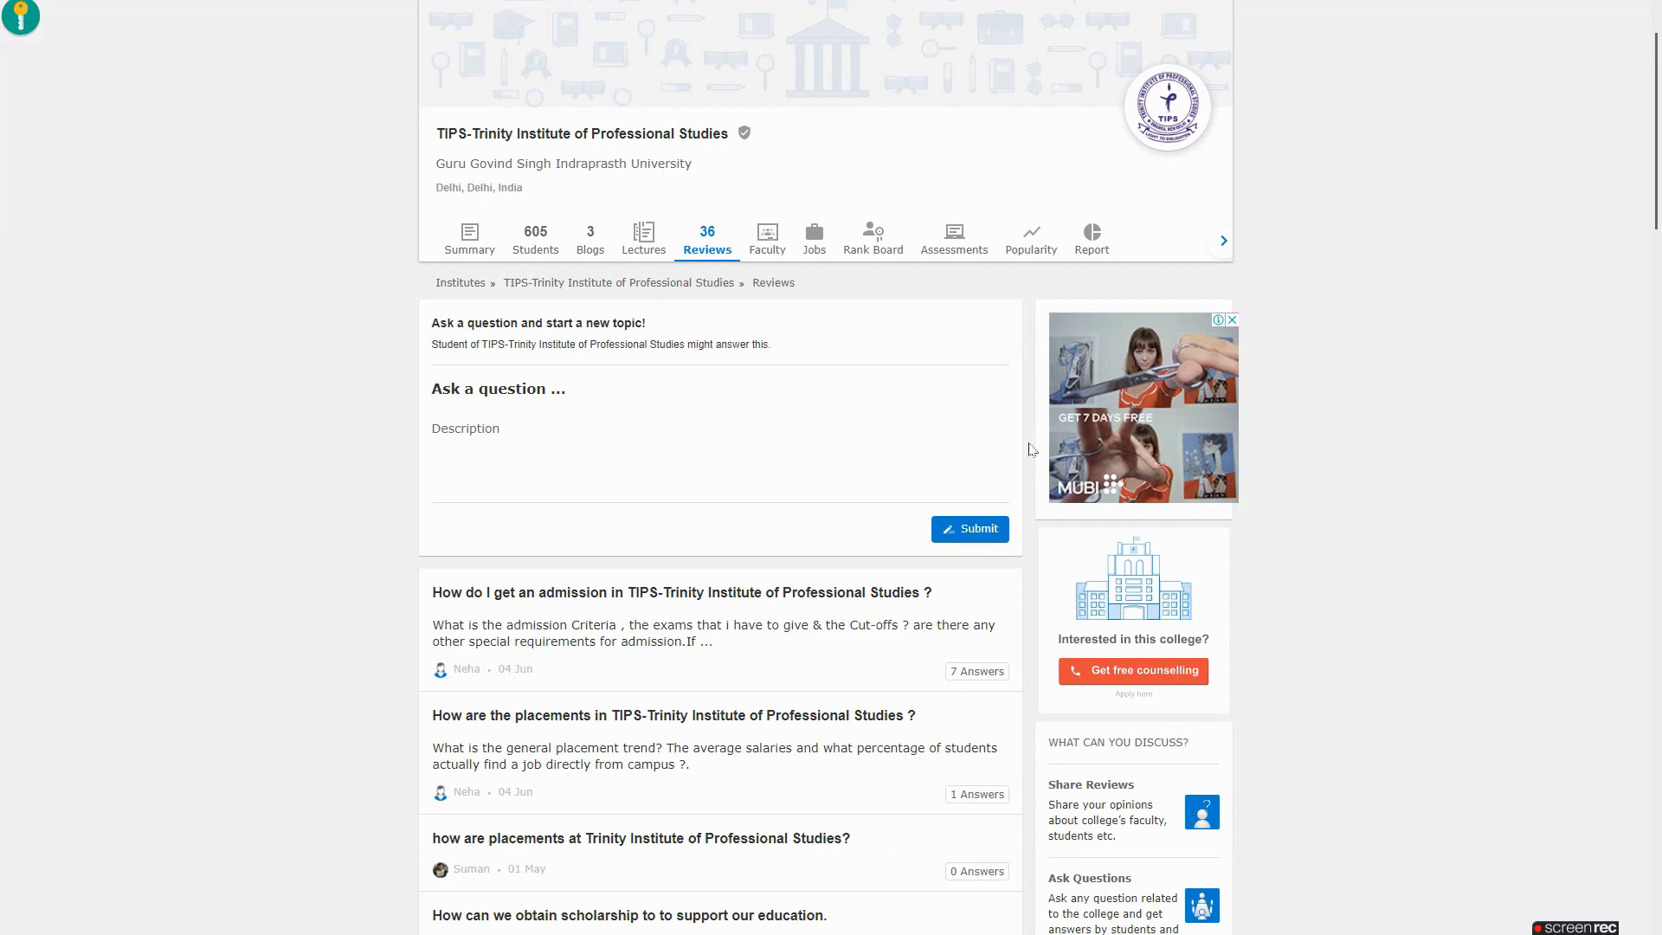
{"action": "scroll", "coordinate": [1032, 449], "scroll_direction": "down", "scroll_amount": 3}
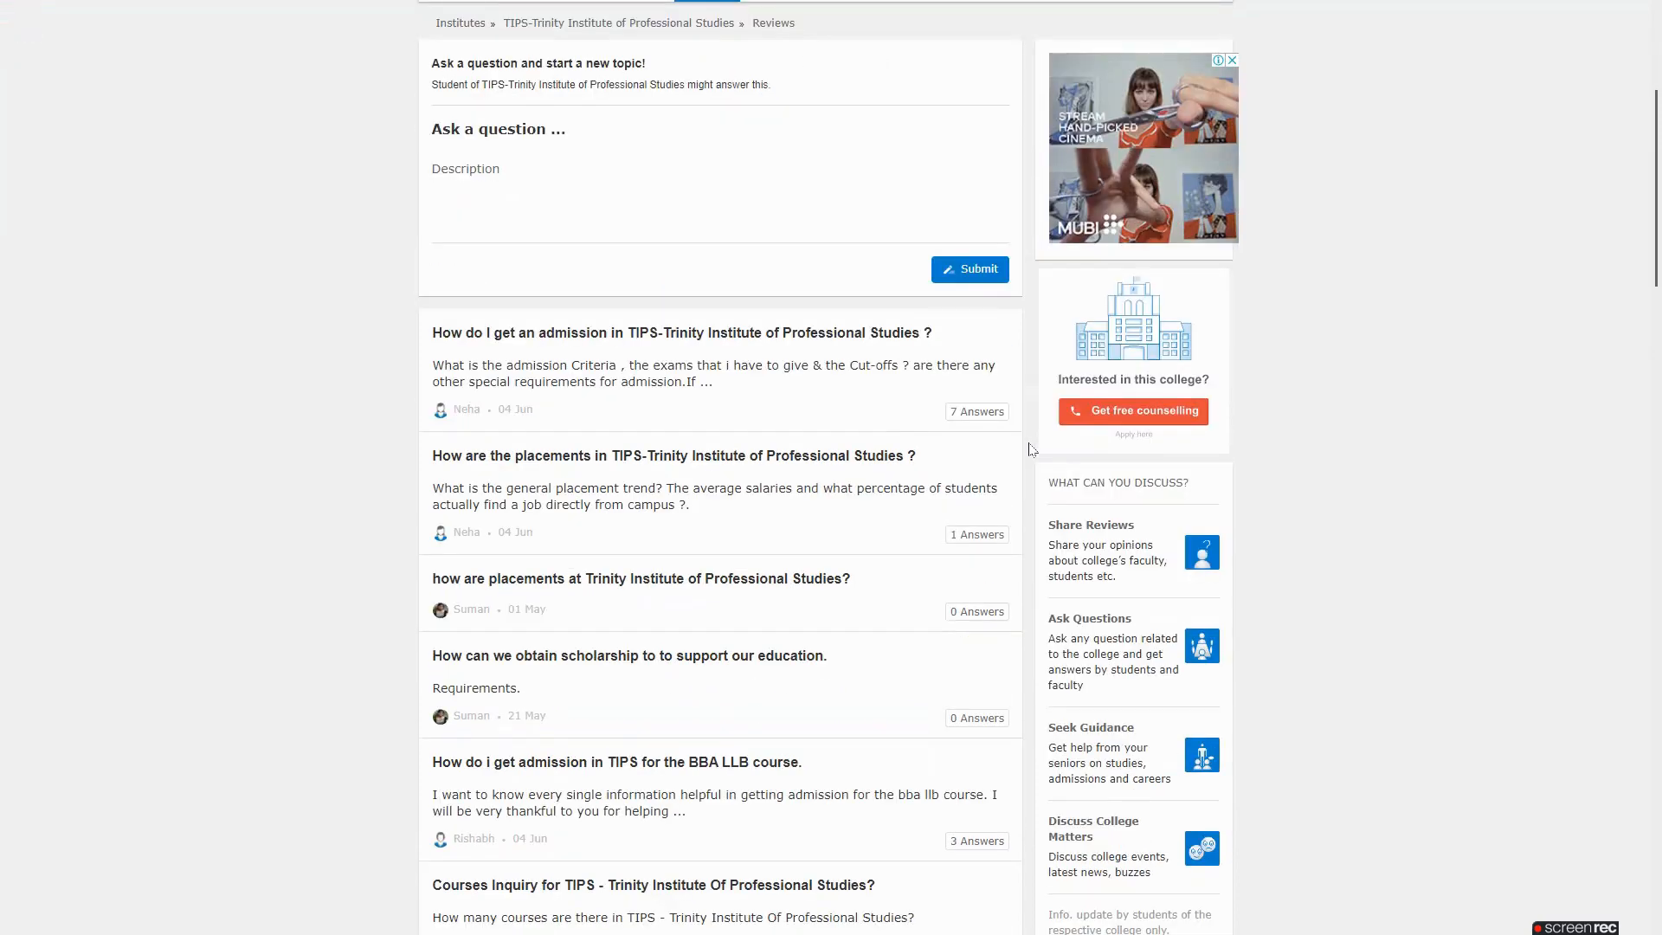
{"action": "scroll", "coordinate": [1032, 449], "scroll_direction": "up", "scroll_amount": 5}
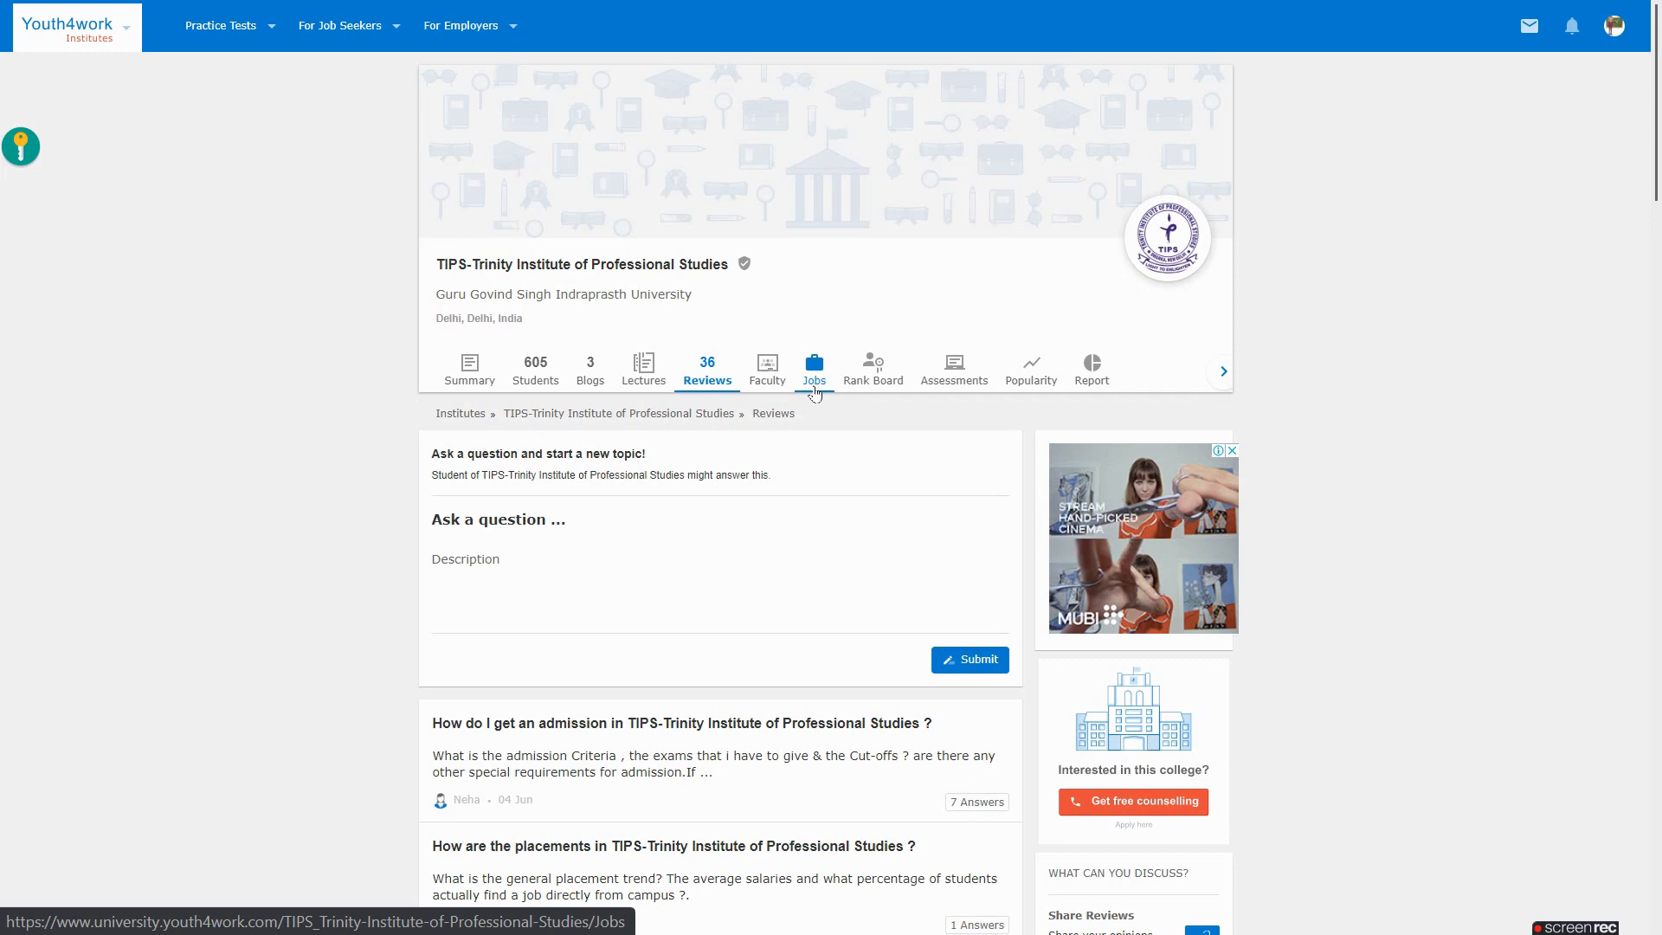
Review the year-wise assessments and gender Diversity report charts, then switch to the dashboard window
{"action": "left_click", "coordinate": [953, 386]}
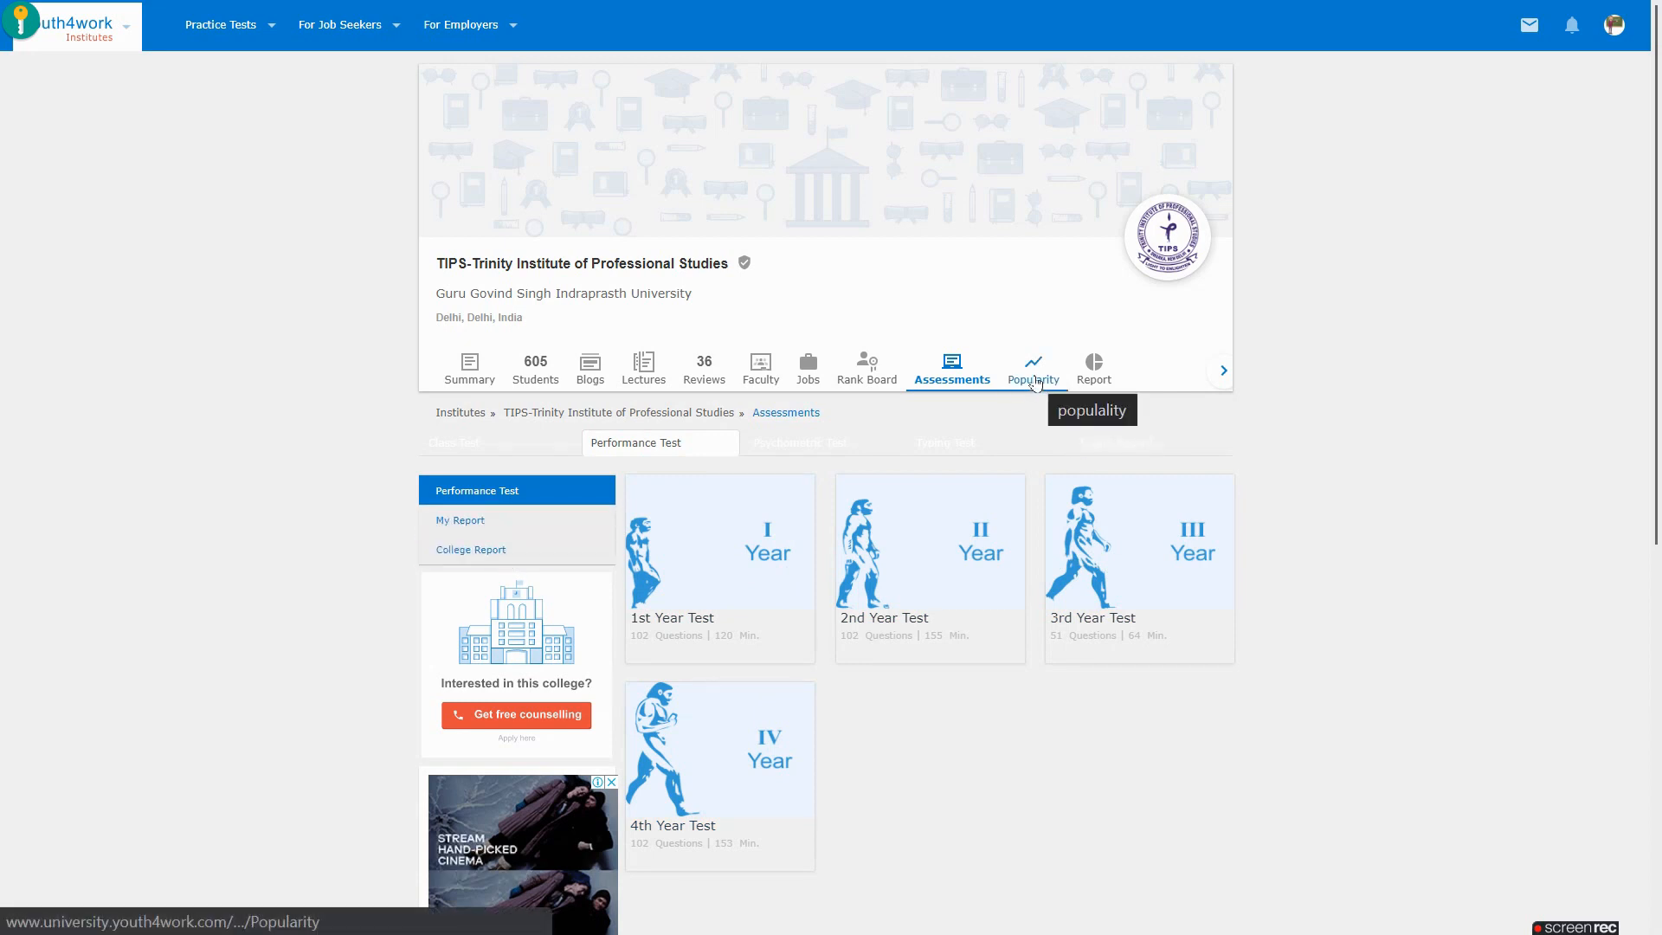
{"action": "left_click", "coordinate": [1094, 371]}
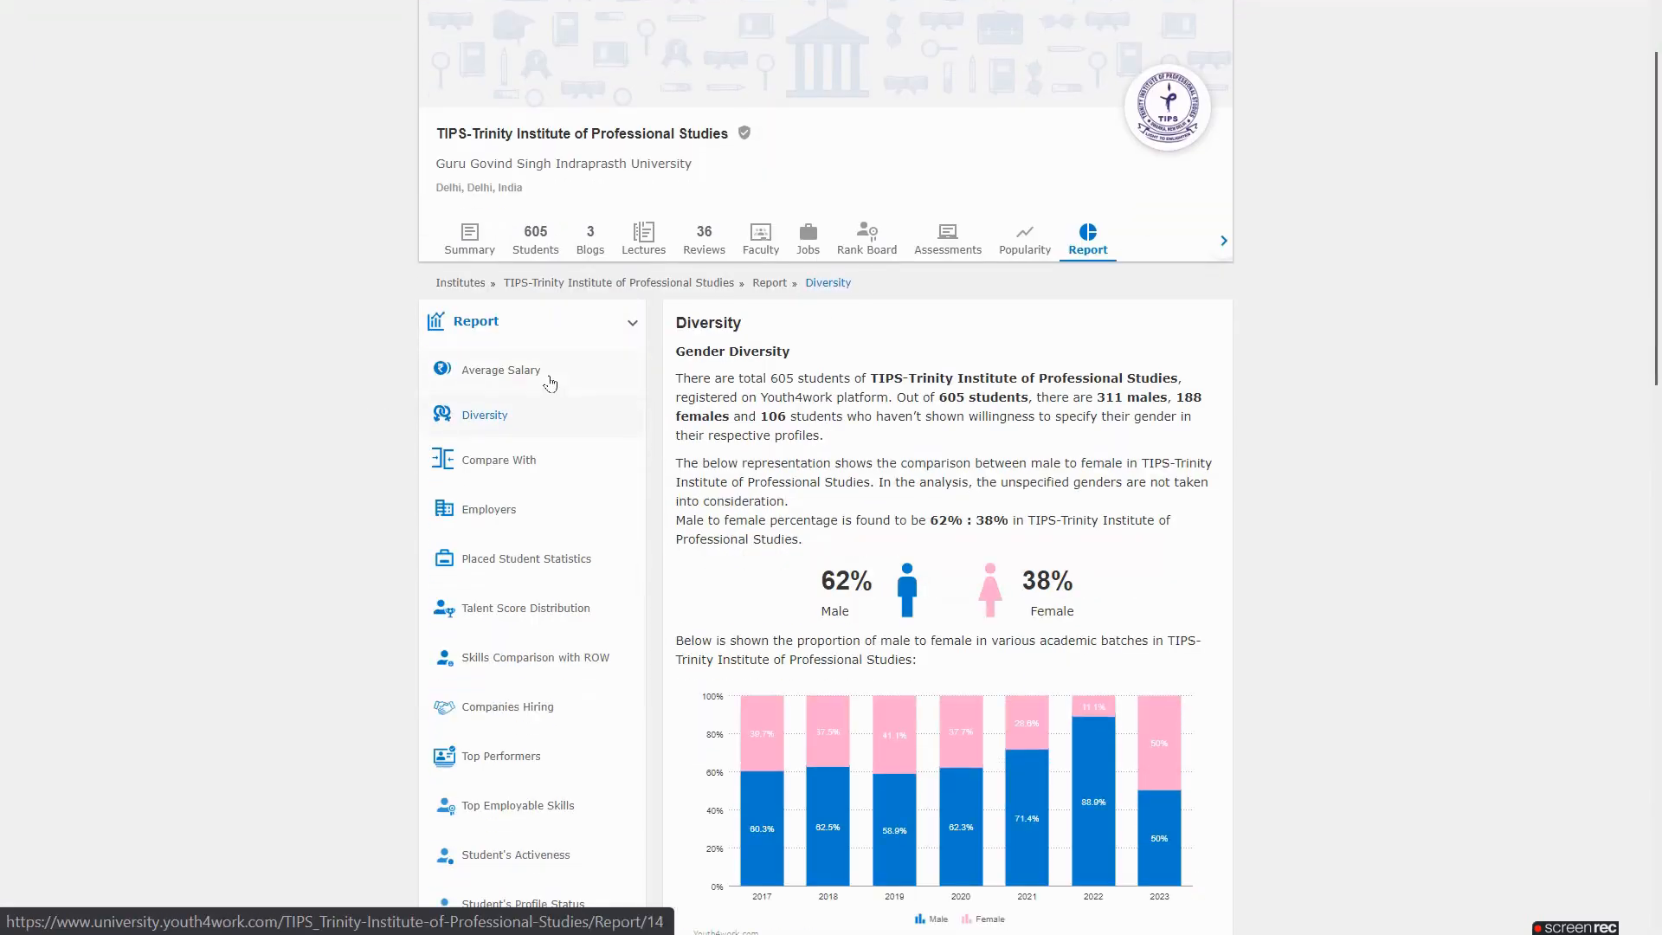
{"action": "scroll", "coordinate": [550, 384], "scroll_direction": "down", "scroll_amount": 3}
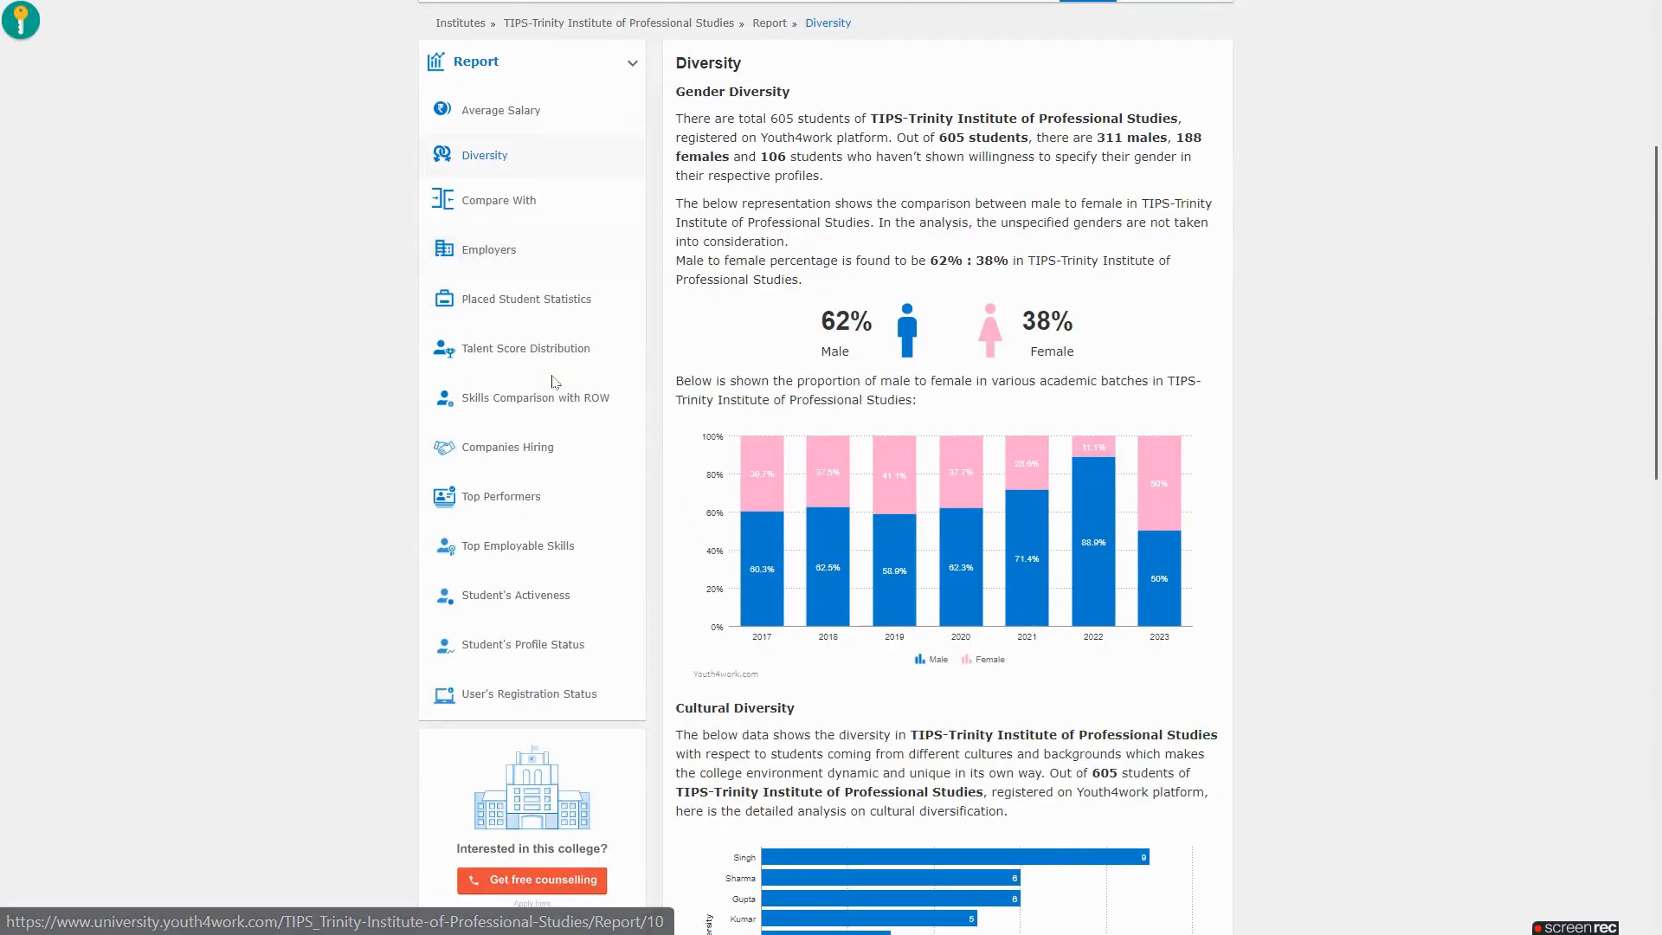
{"action": "scroll", "coordinate": [552, 383], "scroll_direction": "down", "scroll_amount": 2}
{"action": "scroll", "coordinate": [552, 384], "scroll_direction": "down", "scroll_amount": 1}
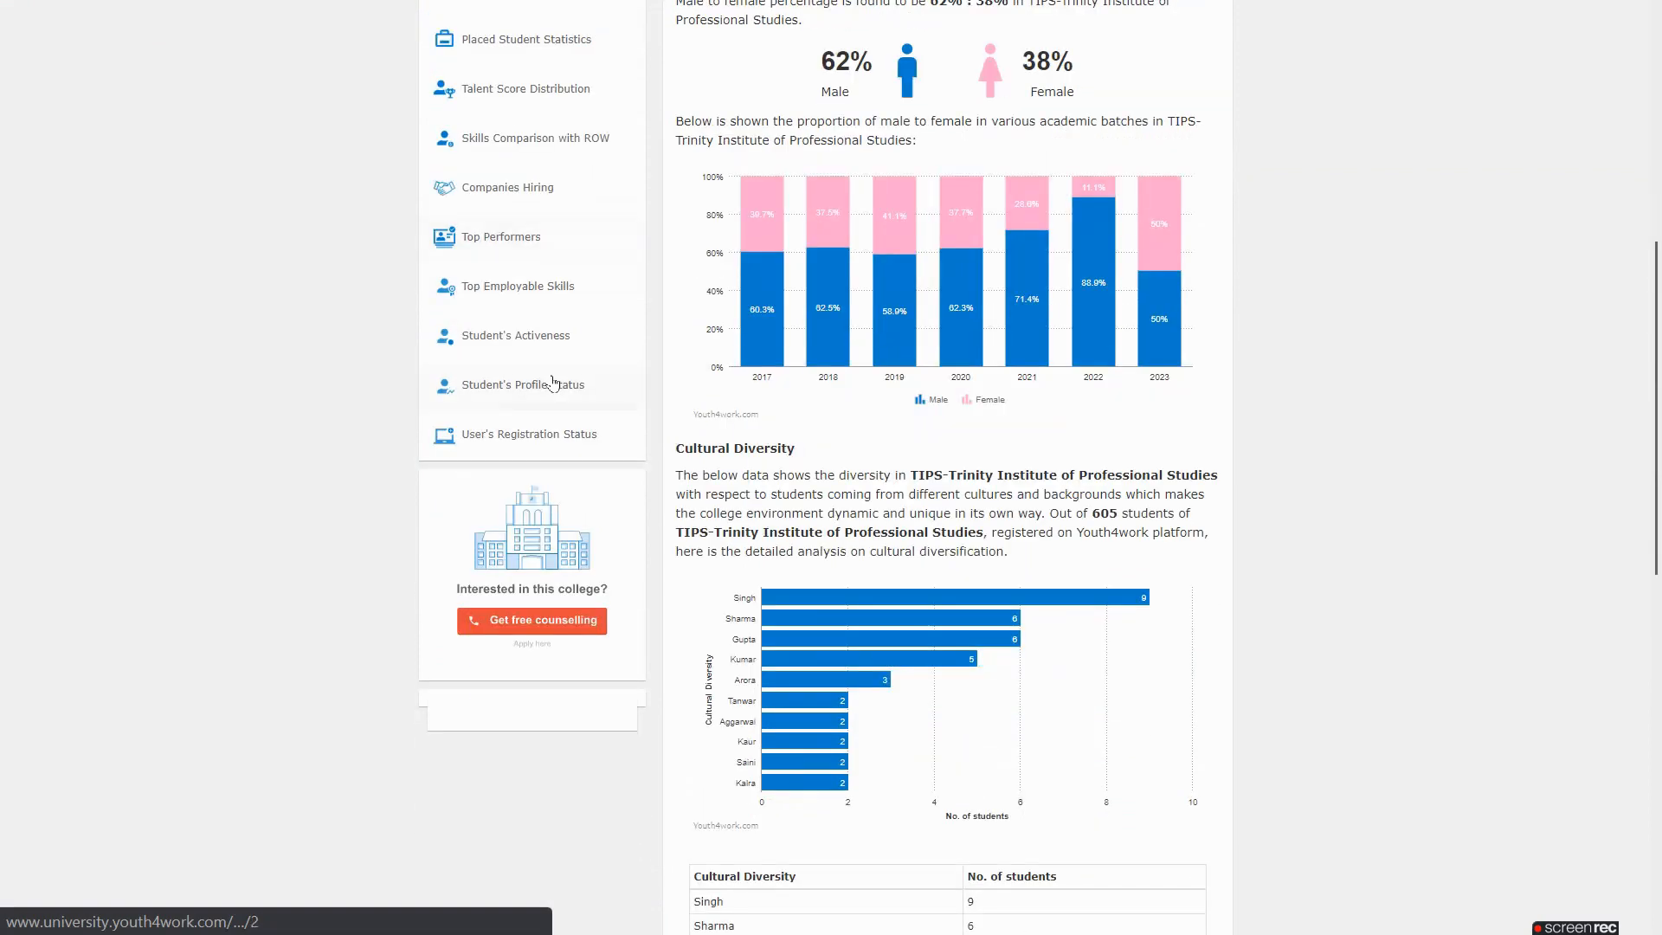
{"action": "scroll", "coordinate": [552, 384], "scroll_direction": "up", "scroll_amount": 6}
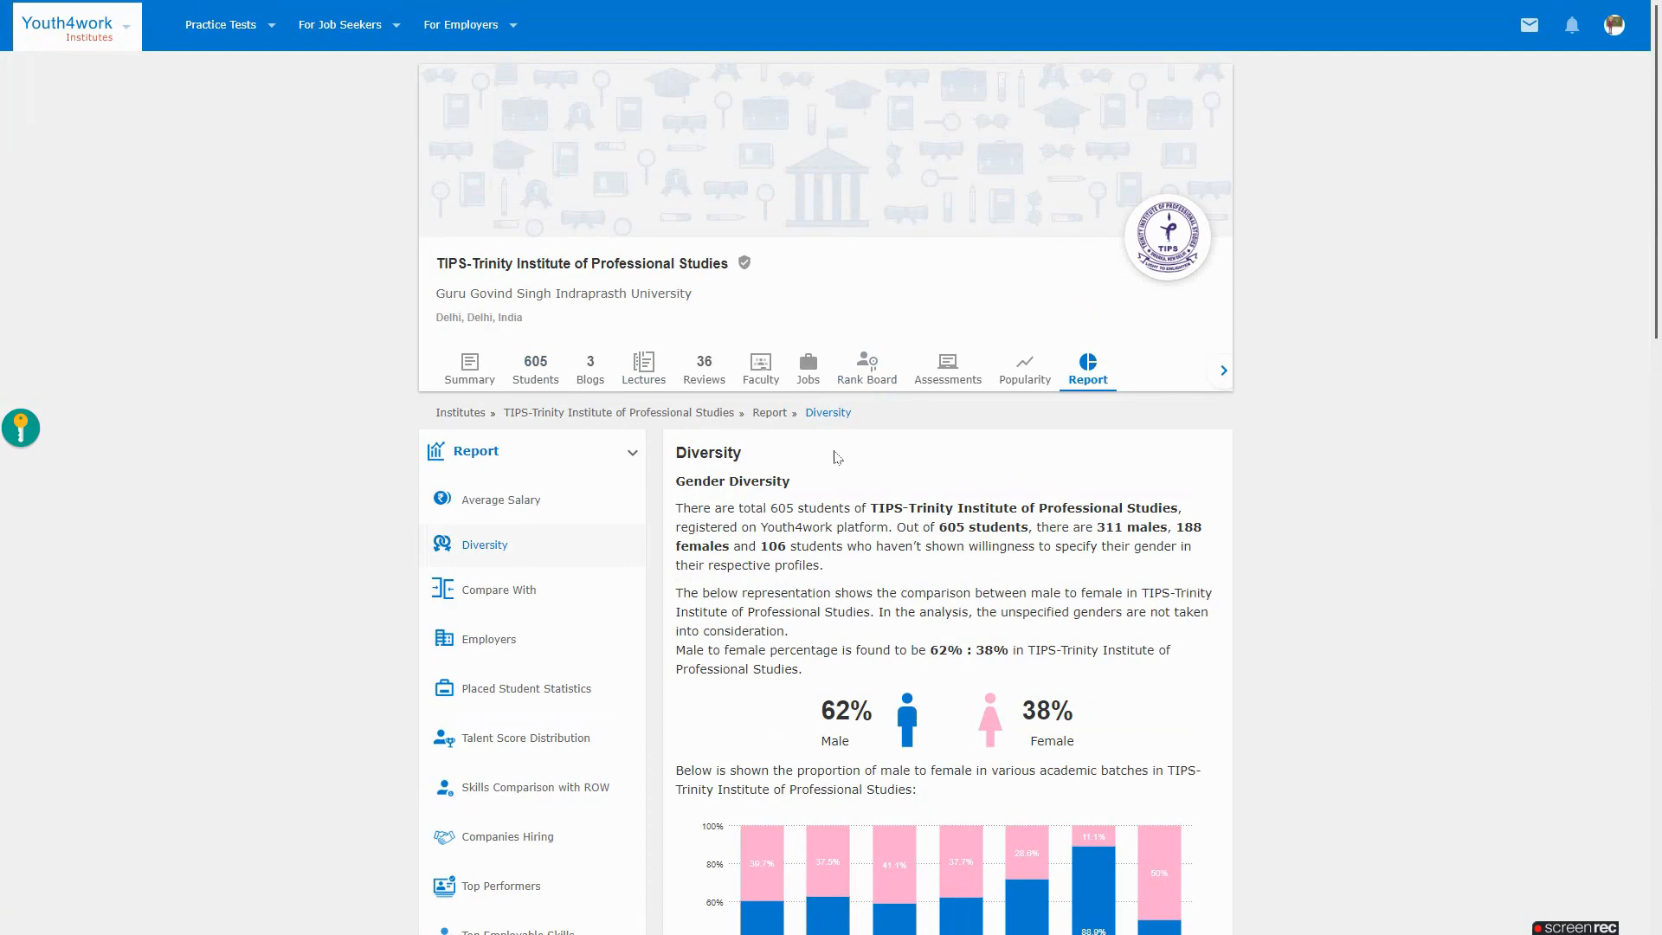
{"action": "key", "text": "alt+Tab"}
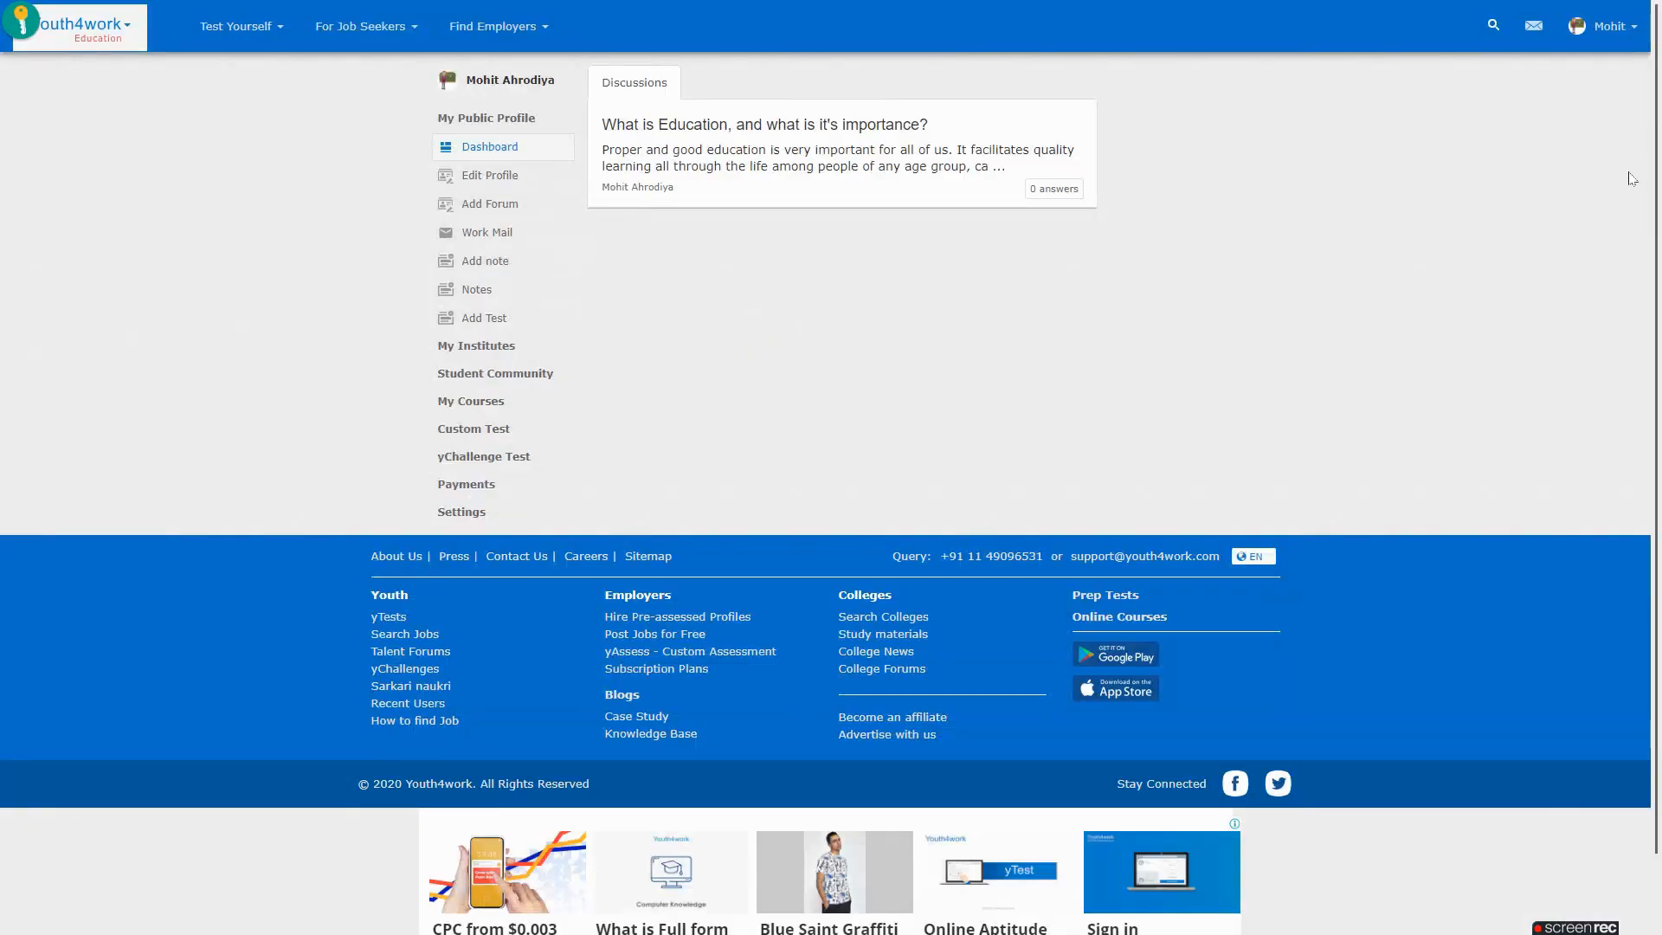
Open the dashboard and expand My Courses to list the nine free and ₹999 courses
{"action": "left_click", "coordinate": [1610, 26]}
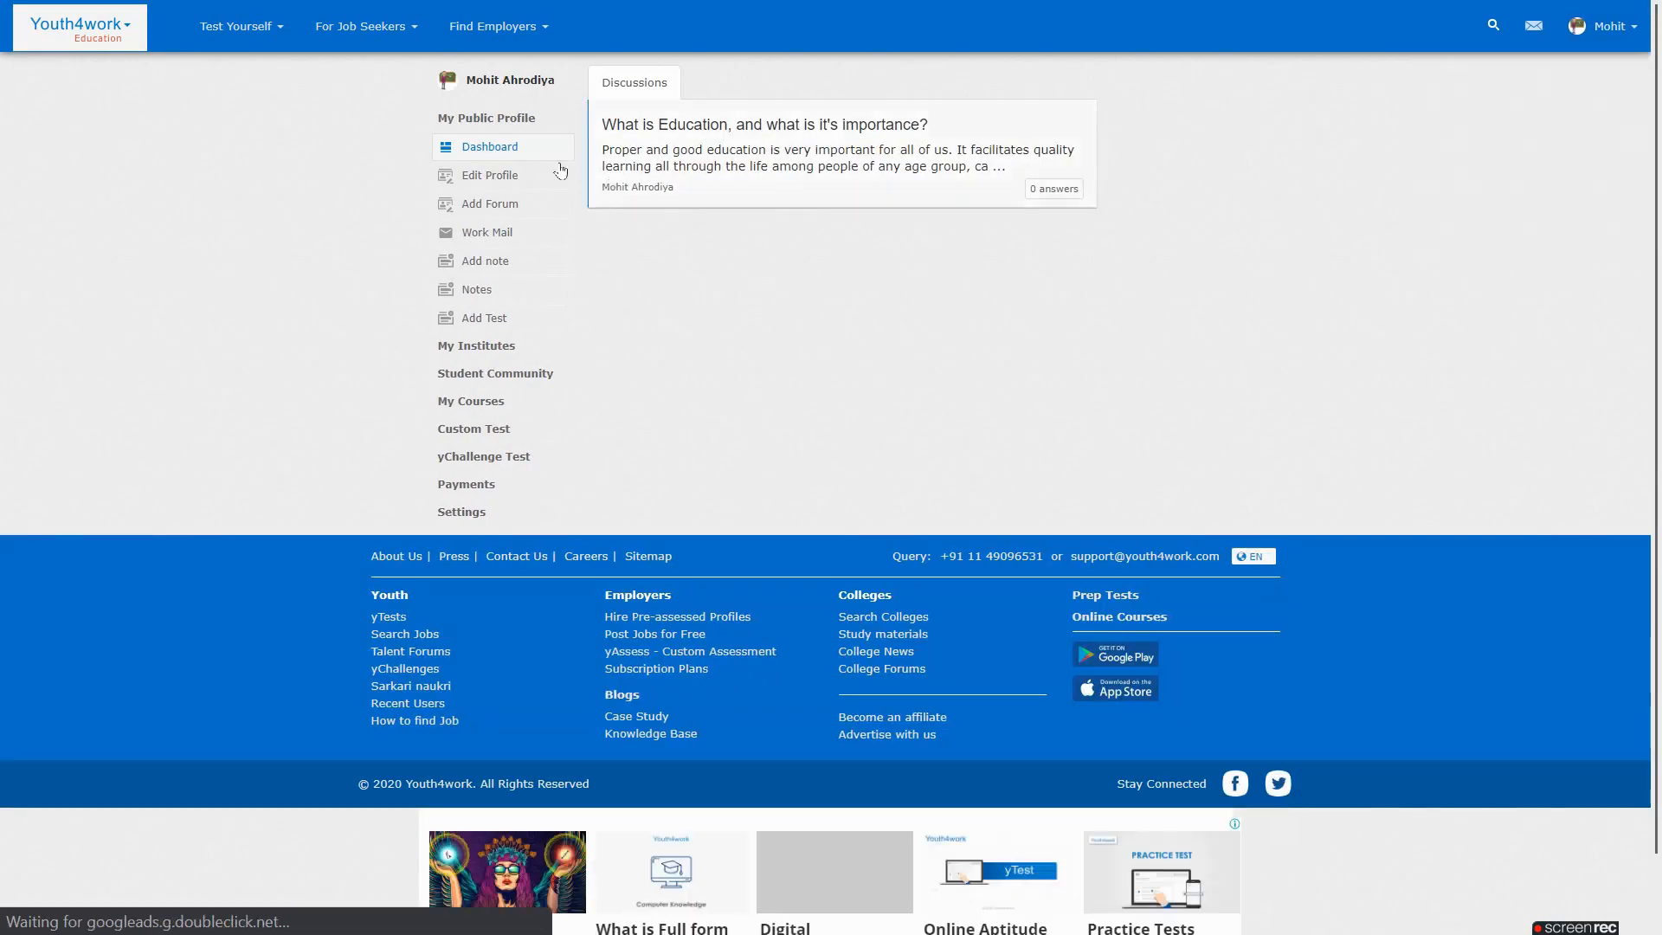
{"action": "left_click", "coordinate": [563, 118]}
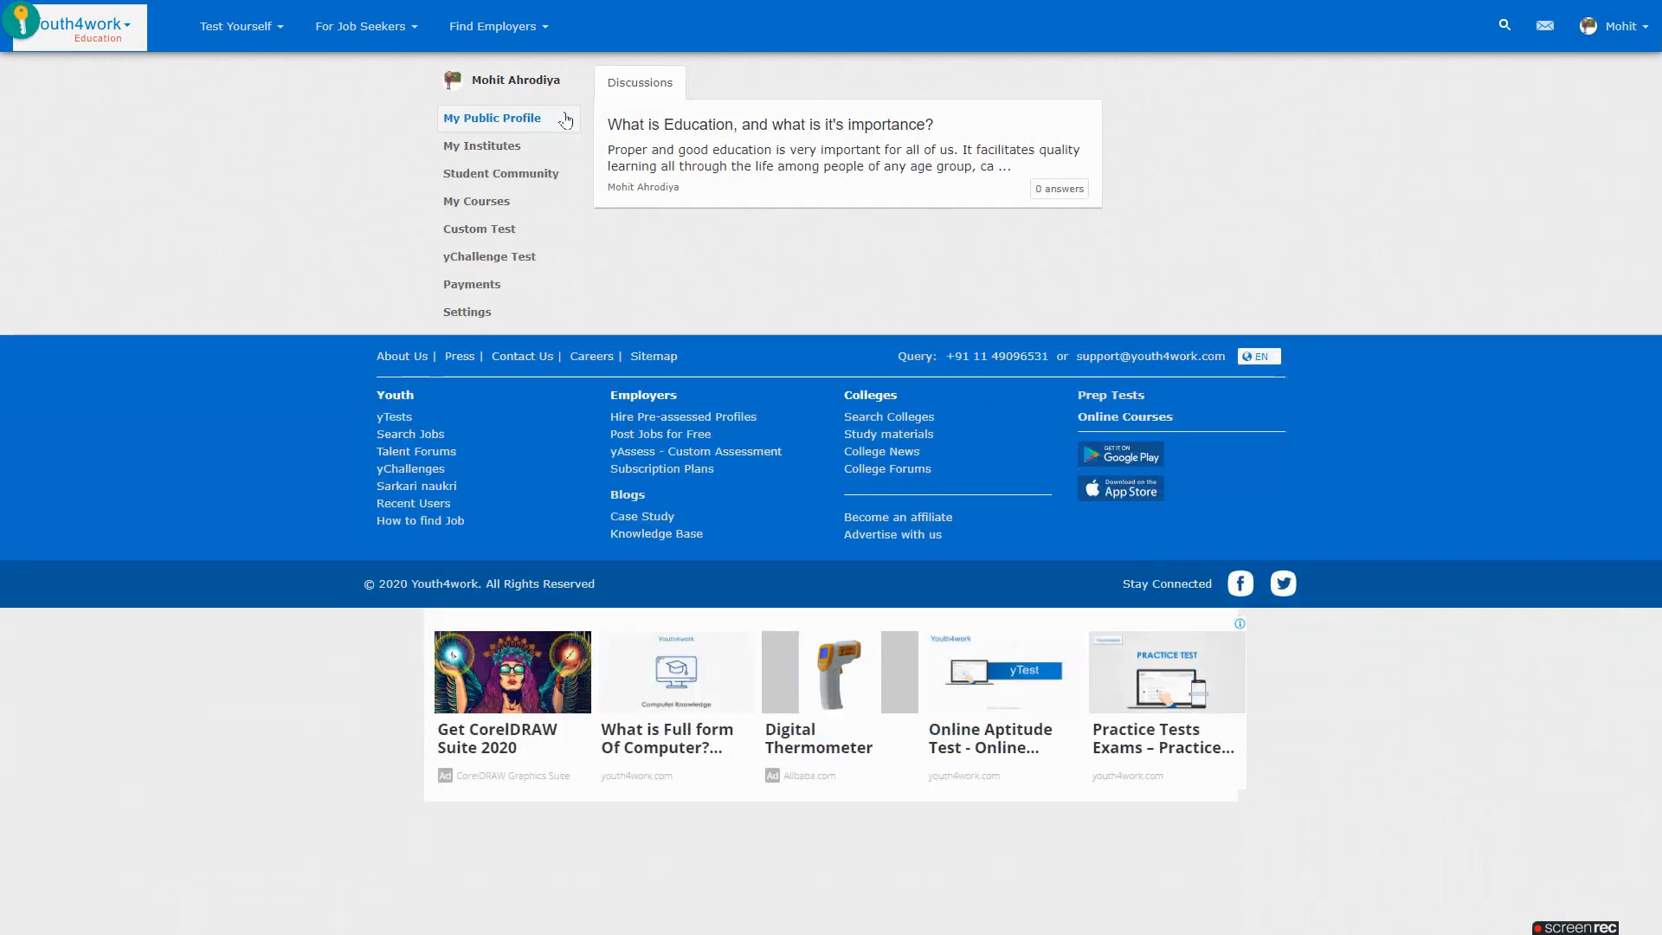
{"action": "left_click", "coordinate": [565, 204]}
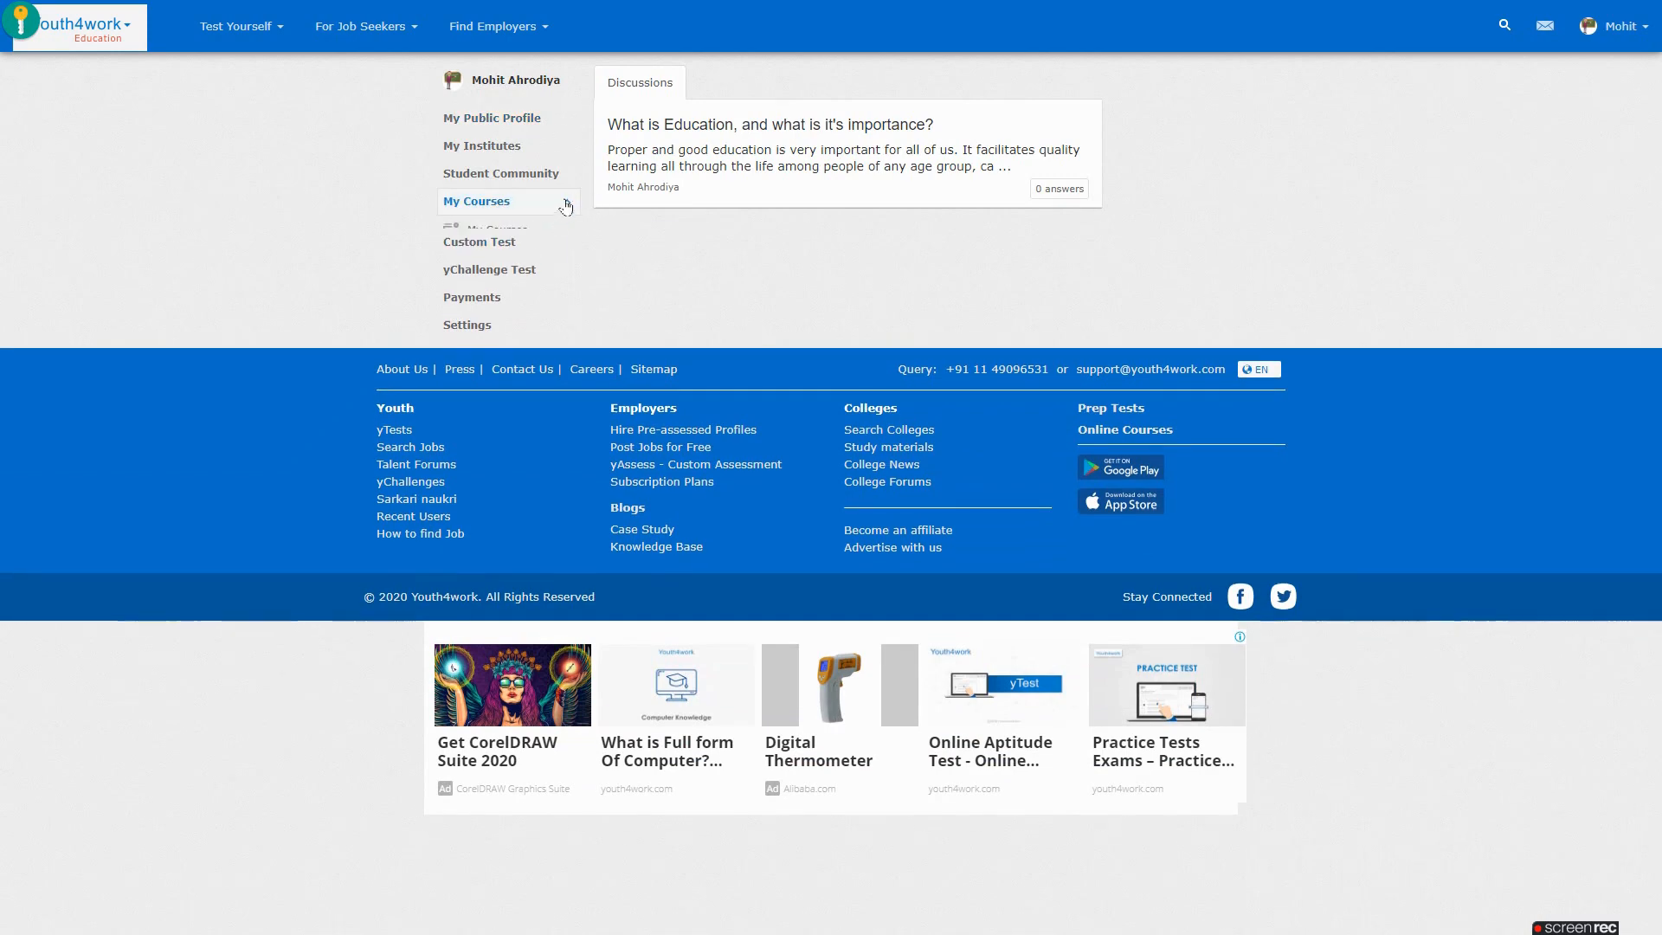
{"action": "left_click", "coordinate": [523, 234]}
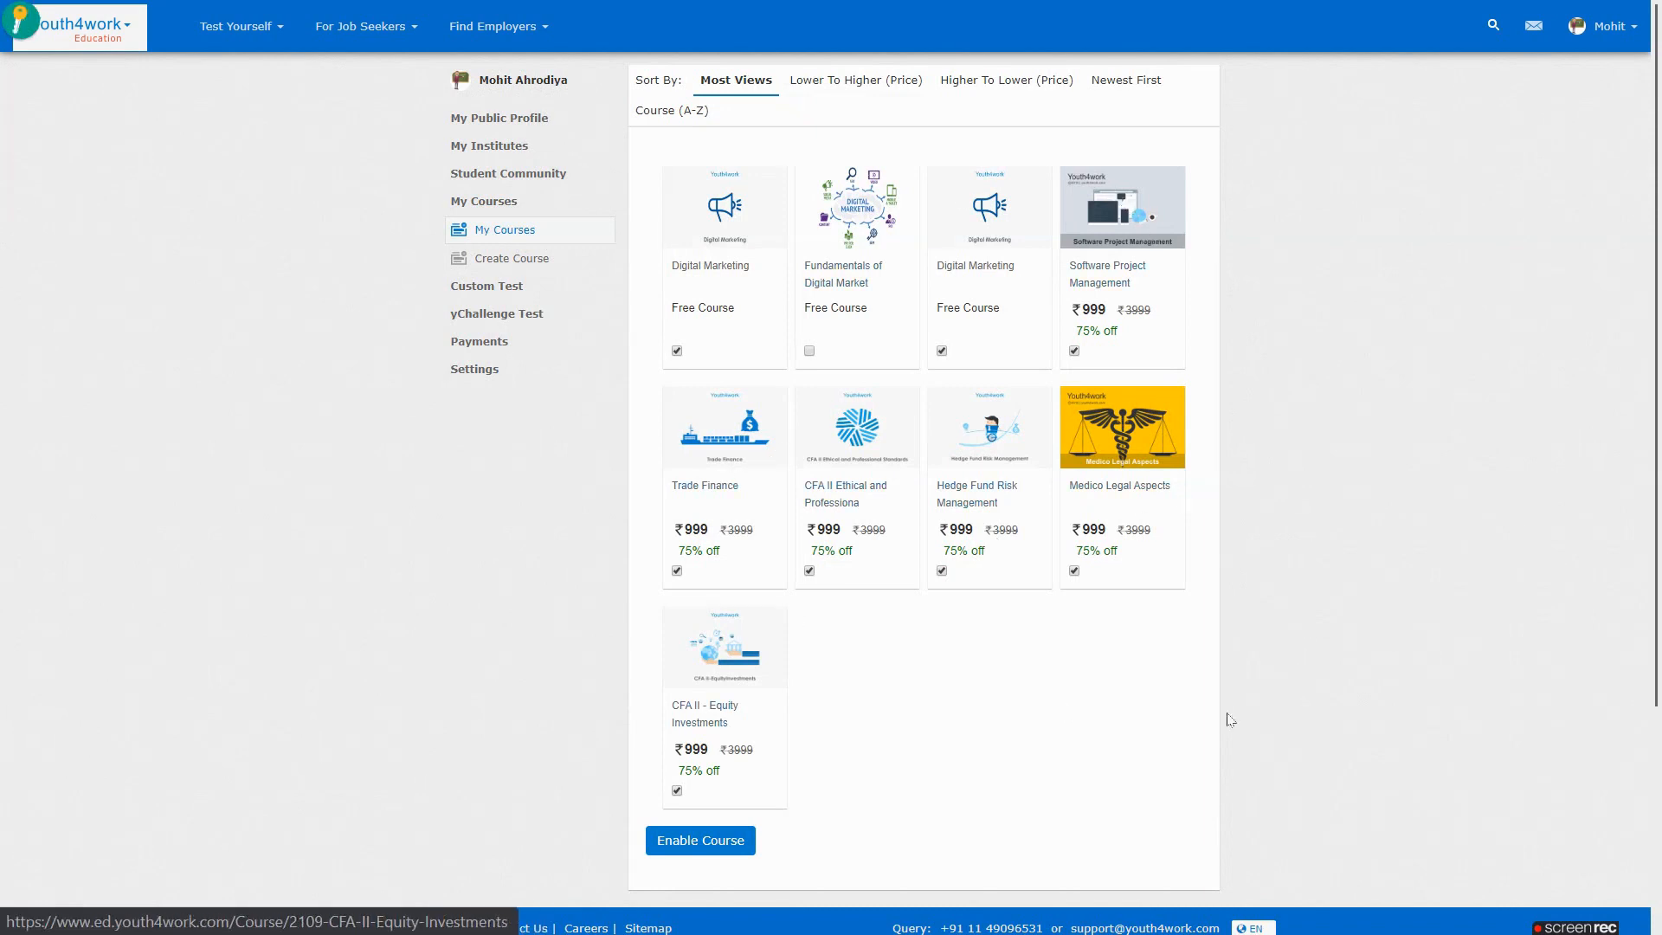
Open the Add Course form for Fundamentals of Digital Marketing and scroll down to its Create button
{"action": "left_click", "coordinate": [542, 263]}
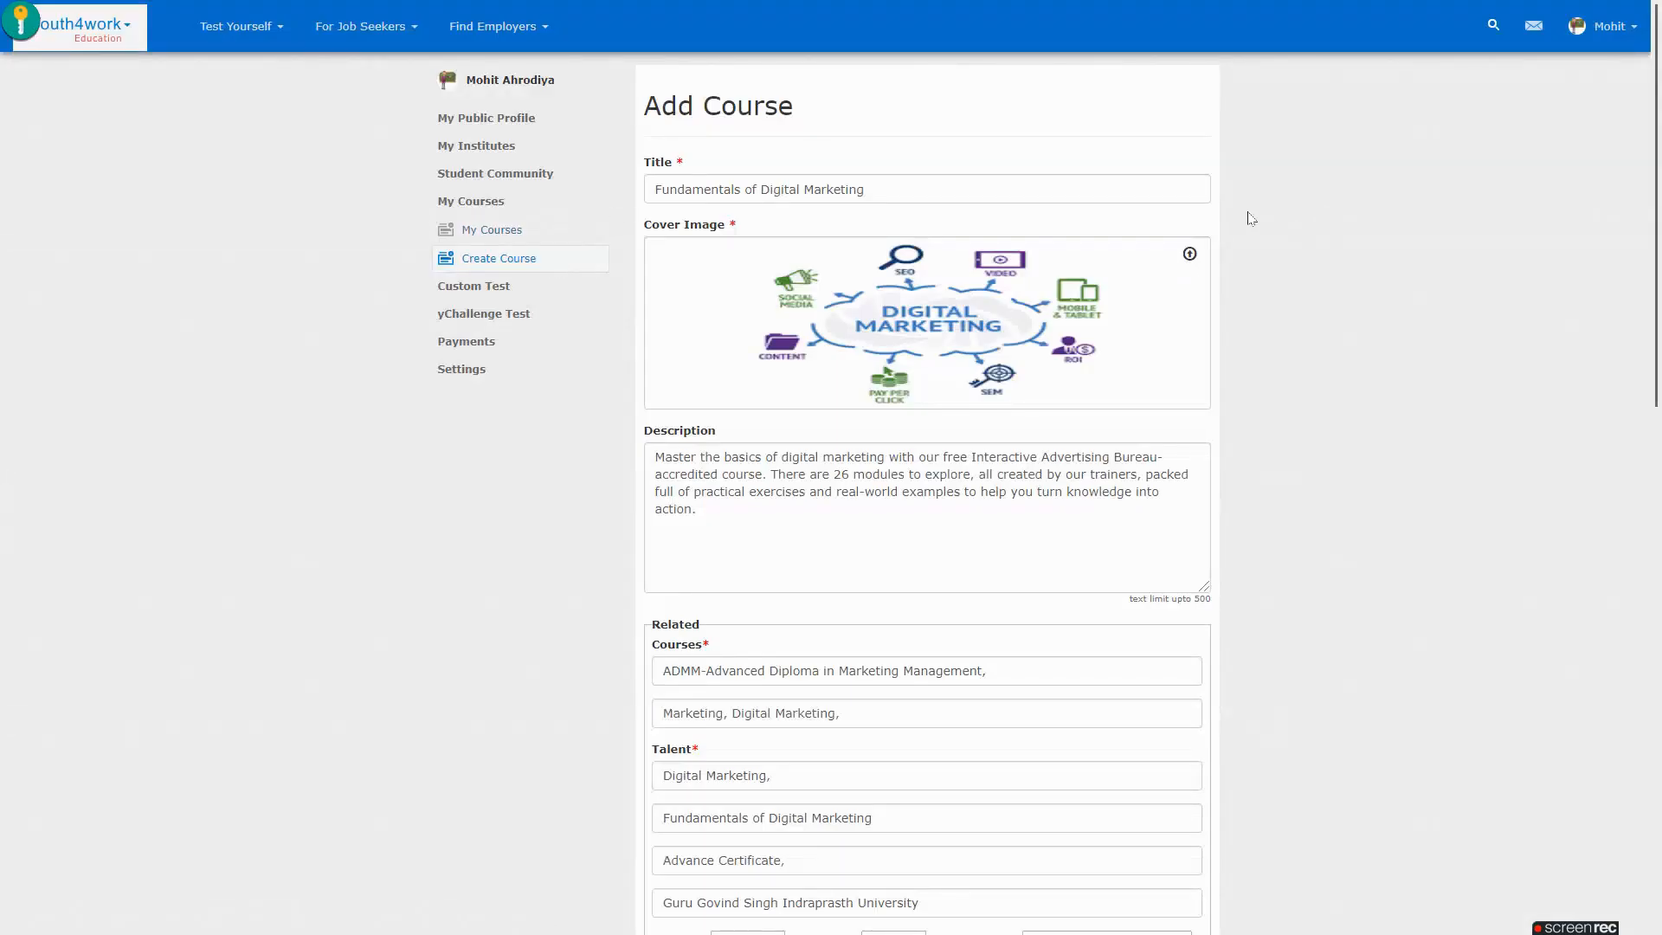
{"action": "scroll", "coordinate": [1253, 218], "scroll_direction": "down", "scroll_amount": 3}
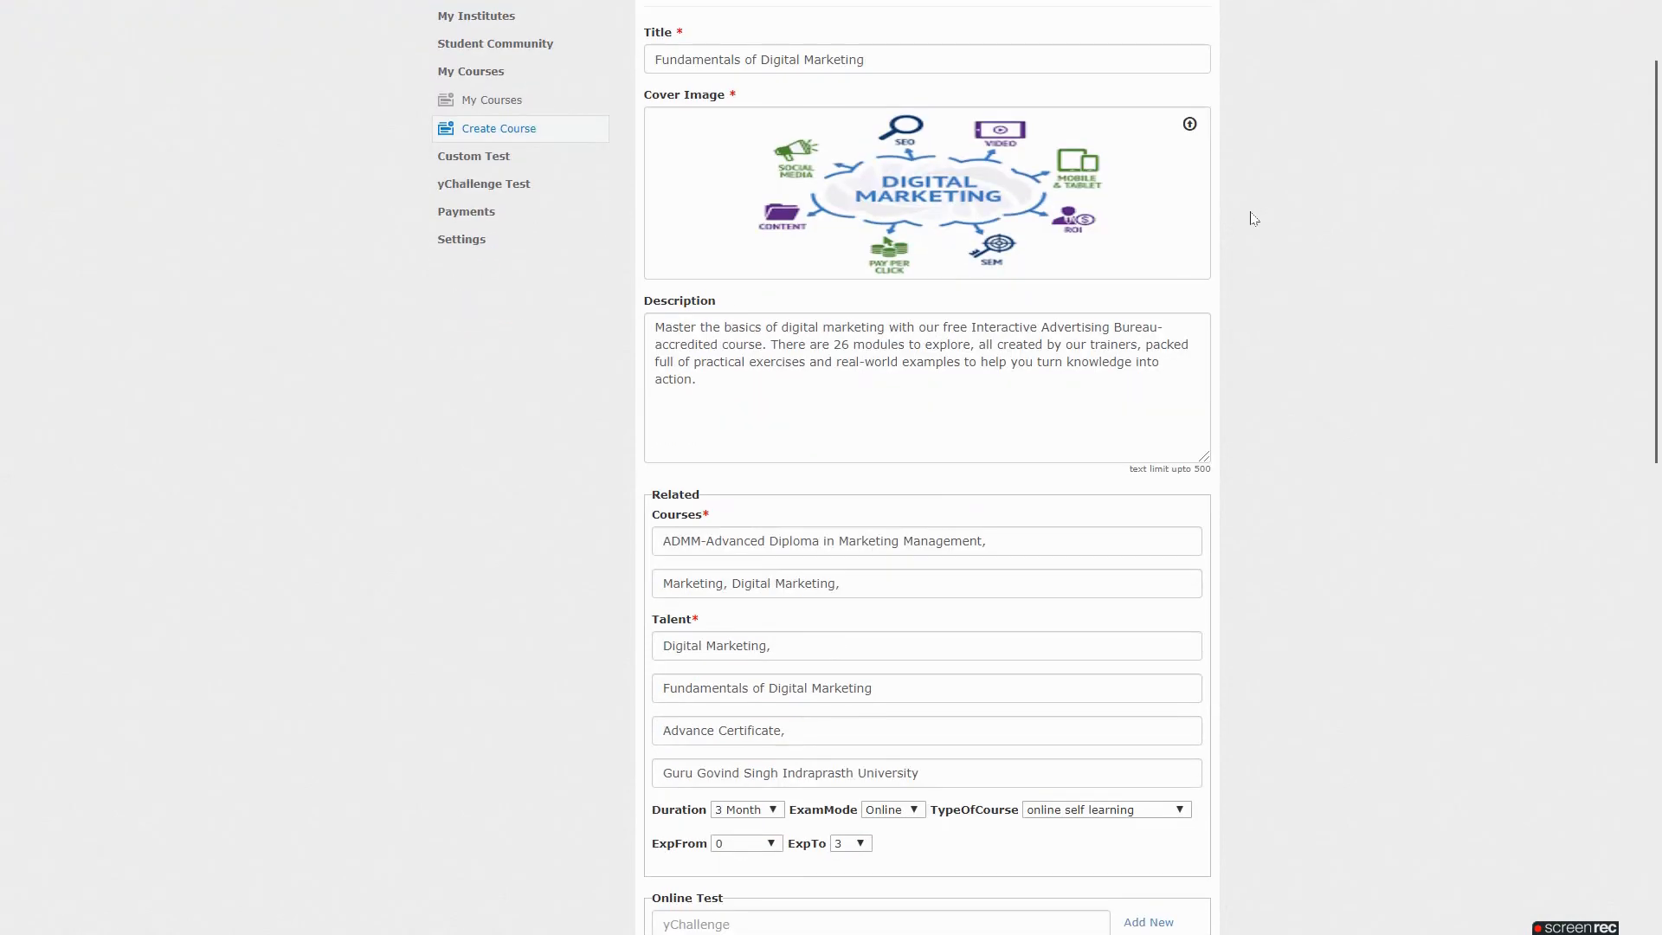
{"action": "scroll", "coordinate": [1253, 218], "scroll_direction": "down", "scroll_amount": 2}
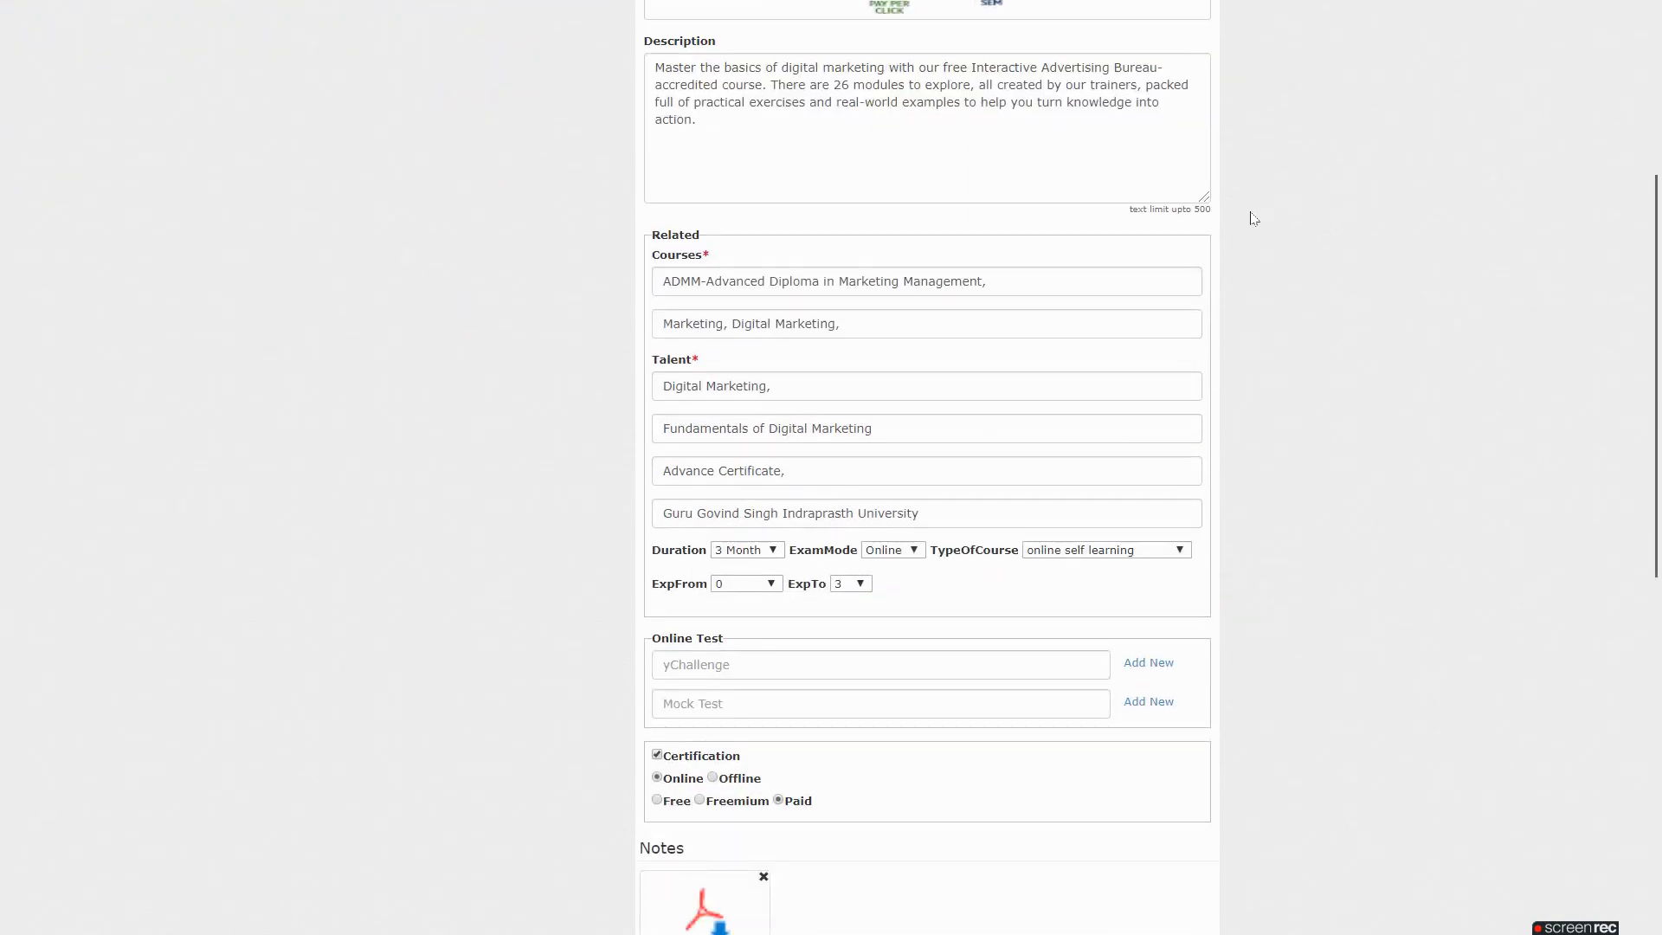
{"action": "scroll", "coordinate": [1255, 220], "scroll_direction": "down", "scroll_amount": 2}
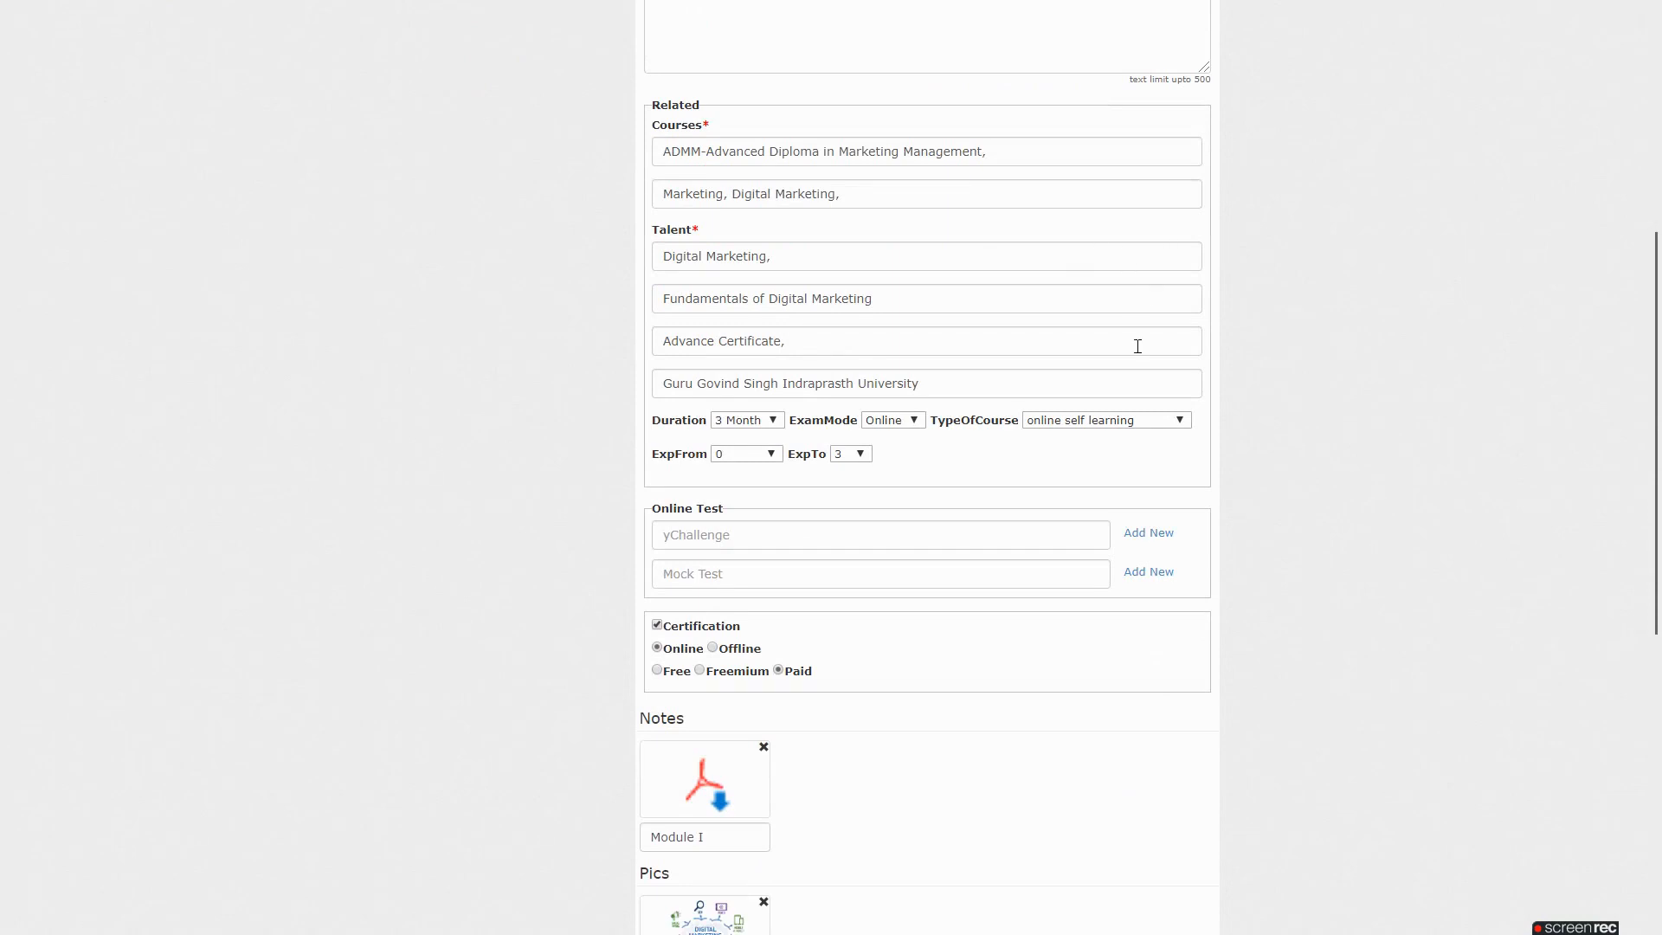
{"action": "left_click", "coordinate": [1257, 346]}
{"action": "scroll", "coordinate": [1266, 331], "scroll_direction": "down", "scroll_amount": 2}
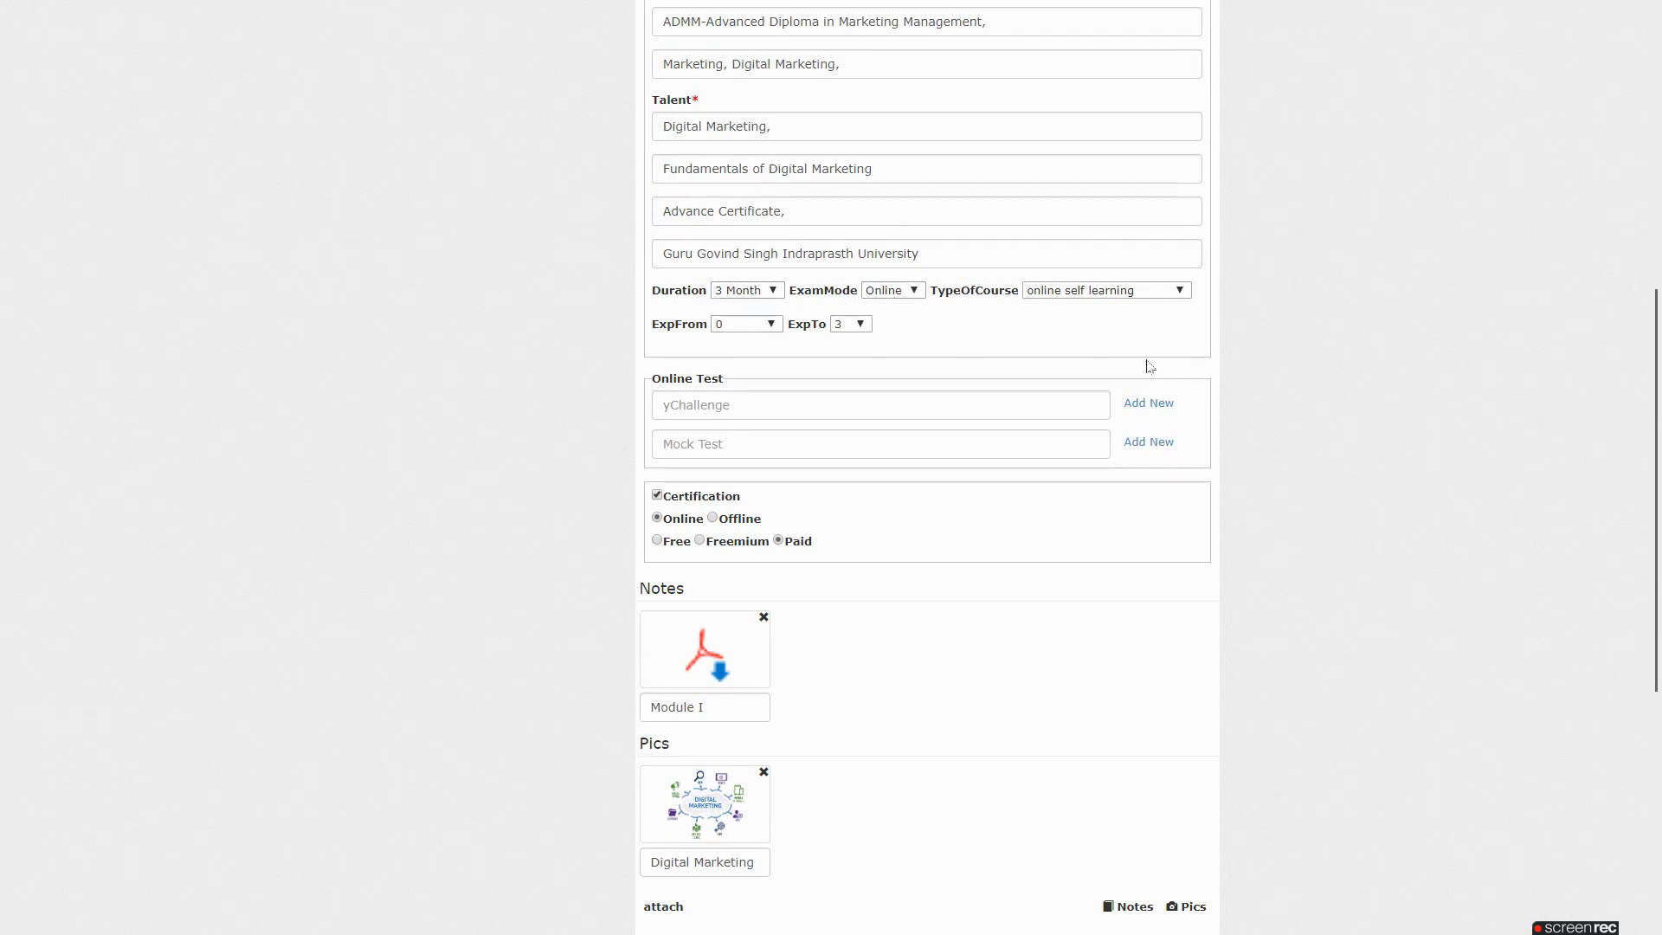
{"action": "scroll", "coordinate": [1249, 376], "scroll_direction": "down", "scroll_amount": 1}
{"action": "scroll", "coordinate": [1250, 376], "scroll_direction": "down", "scroll_amount": 1}
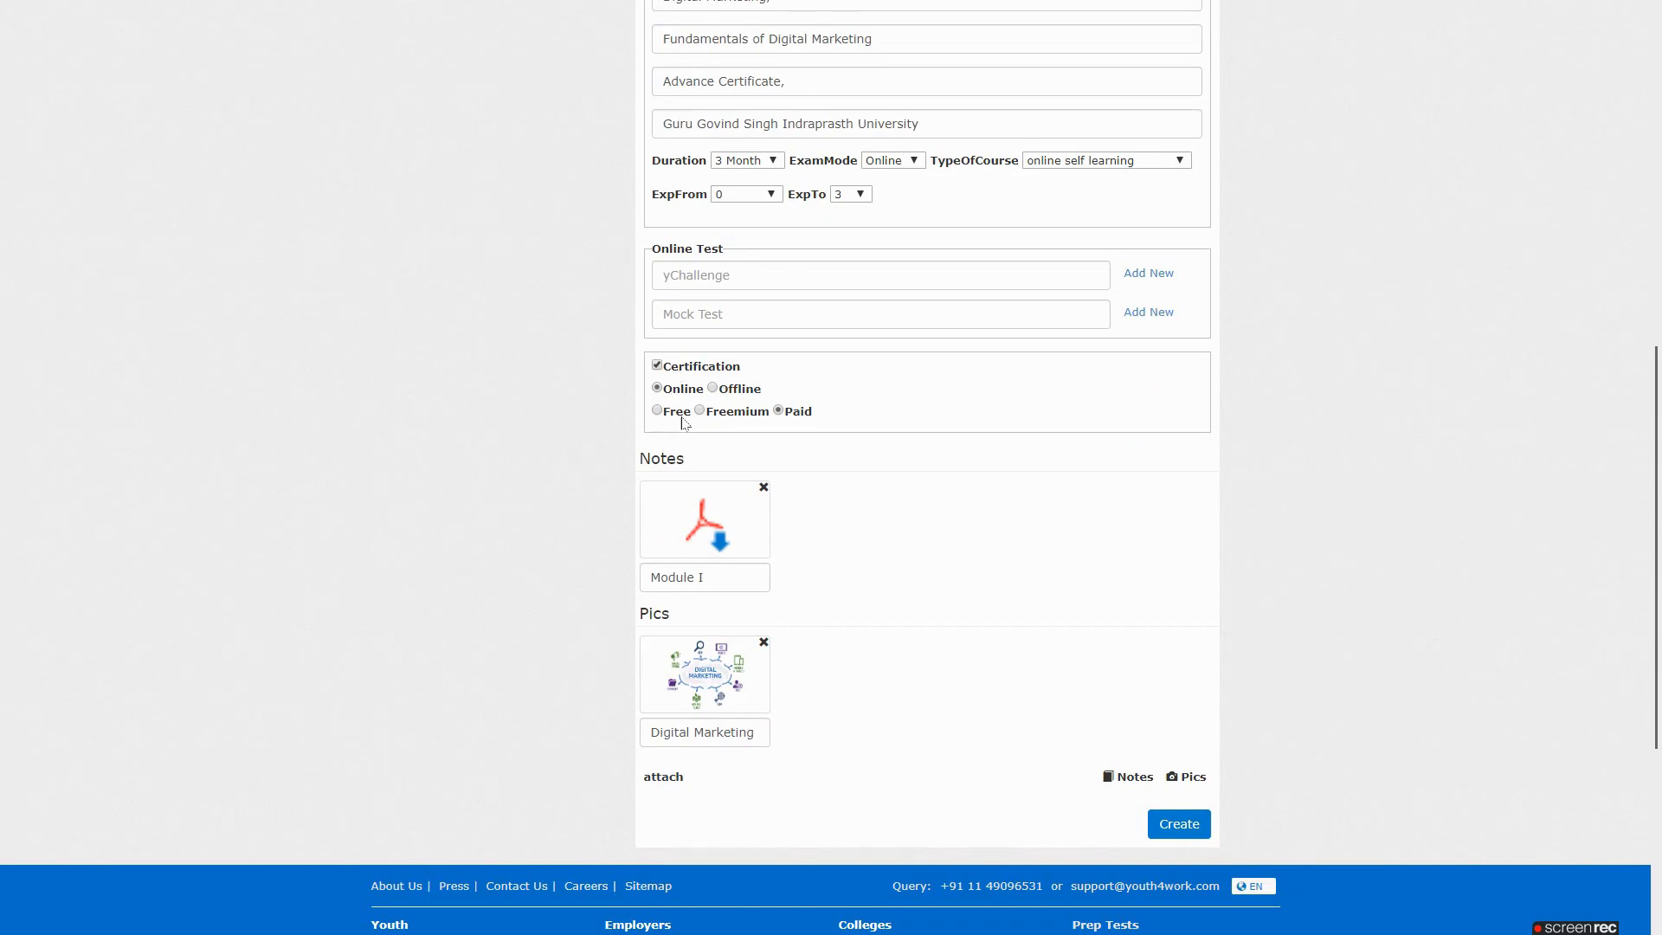
{"action": "scroll", "coordinate": [1272, 419], "scroll_direction": "down", "scroll_amount": 2}
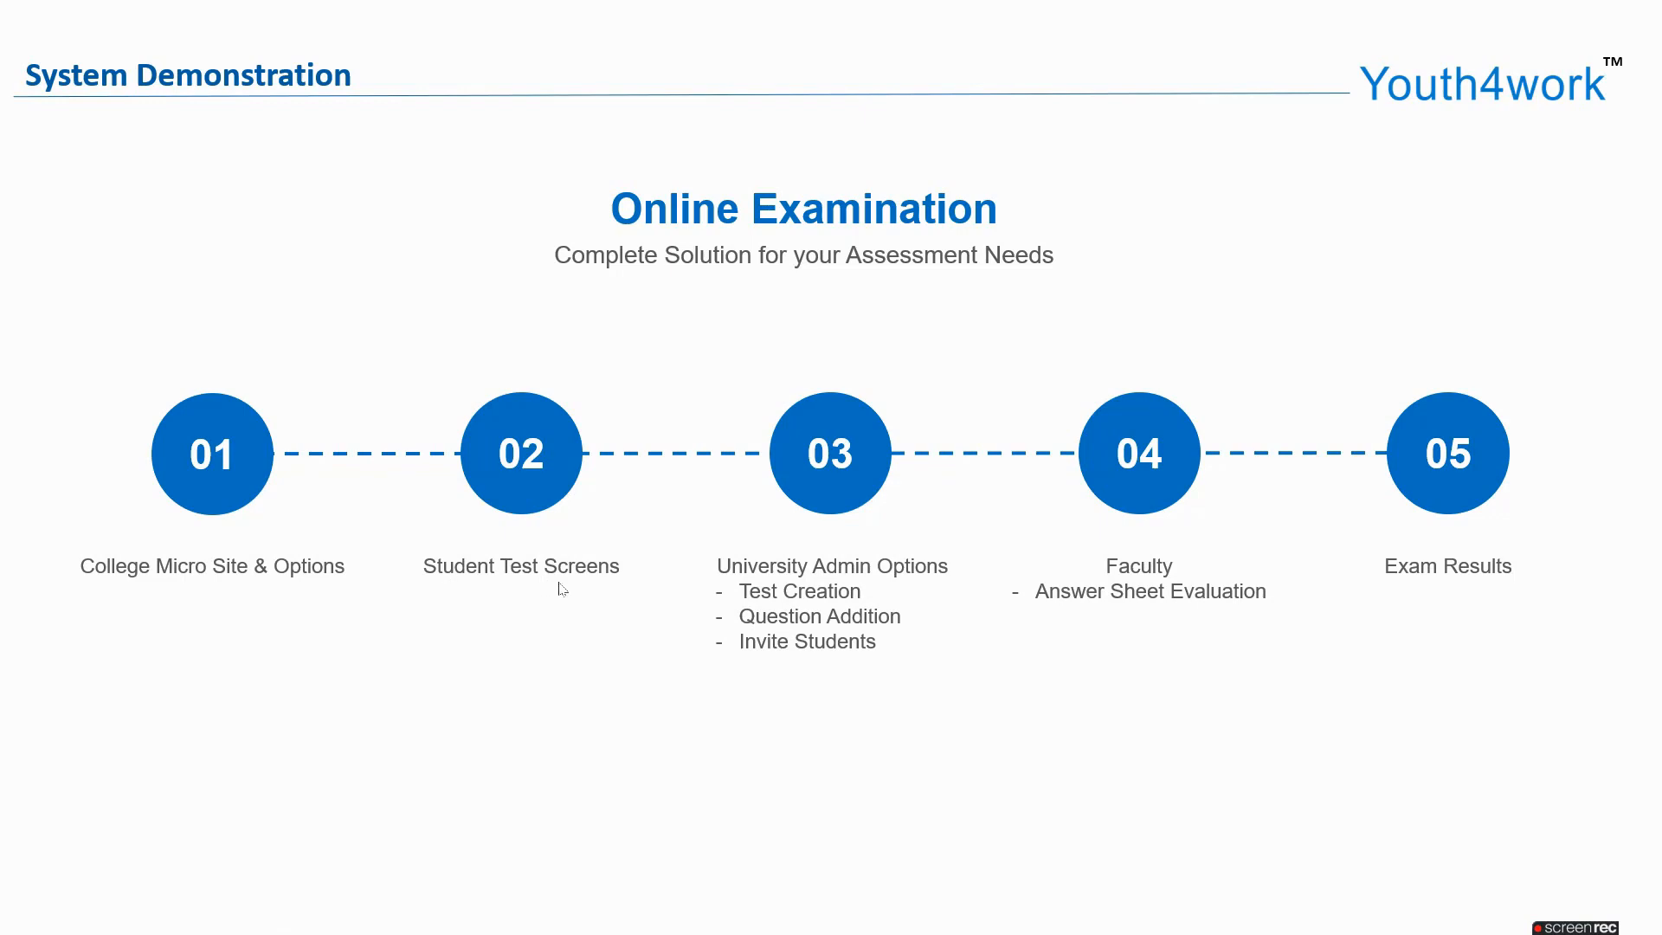
Return to the browser and open the BBA III Semester Exam result table, showing one attempt scoring 72
{"action": "key", "text": "alt+Tab"}
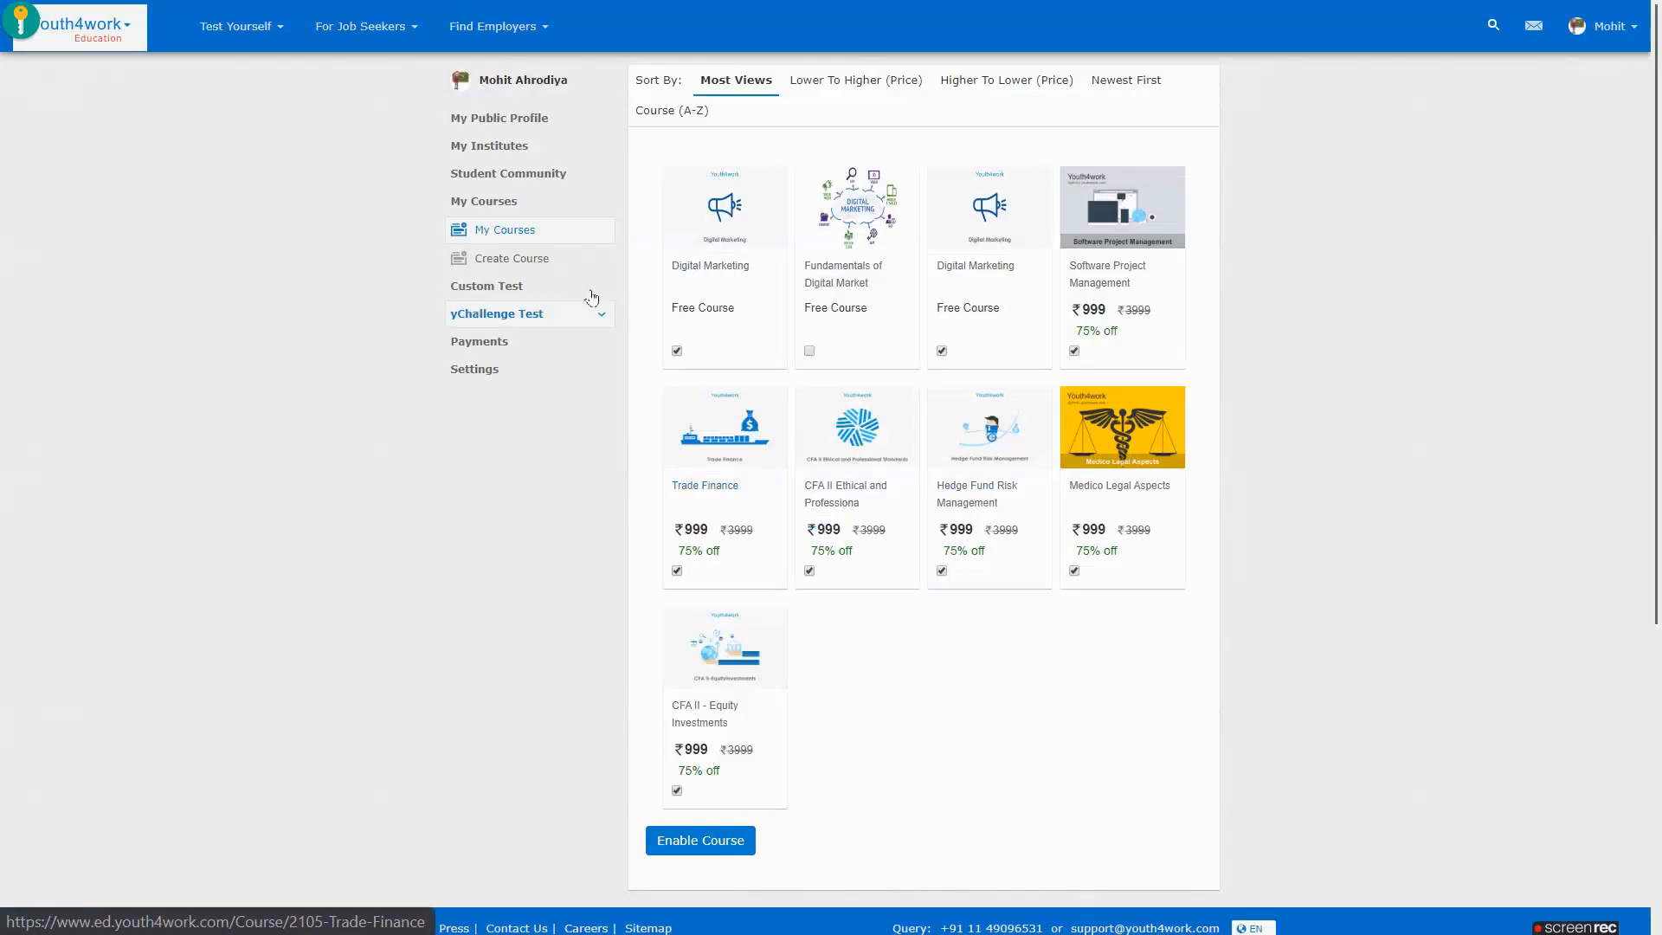
{"action": "left_click", "coordinate": [591, 288]}
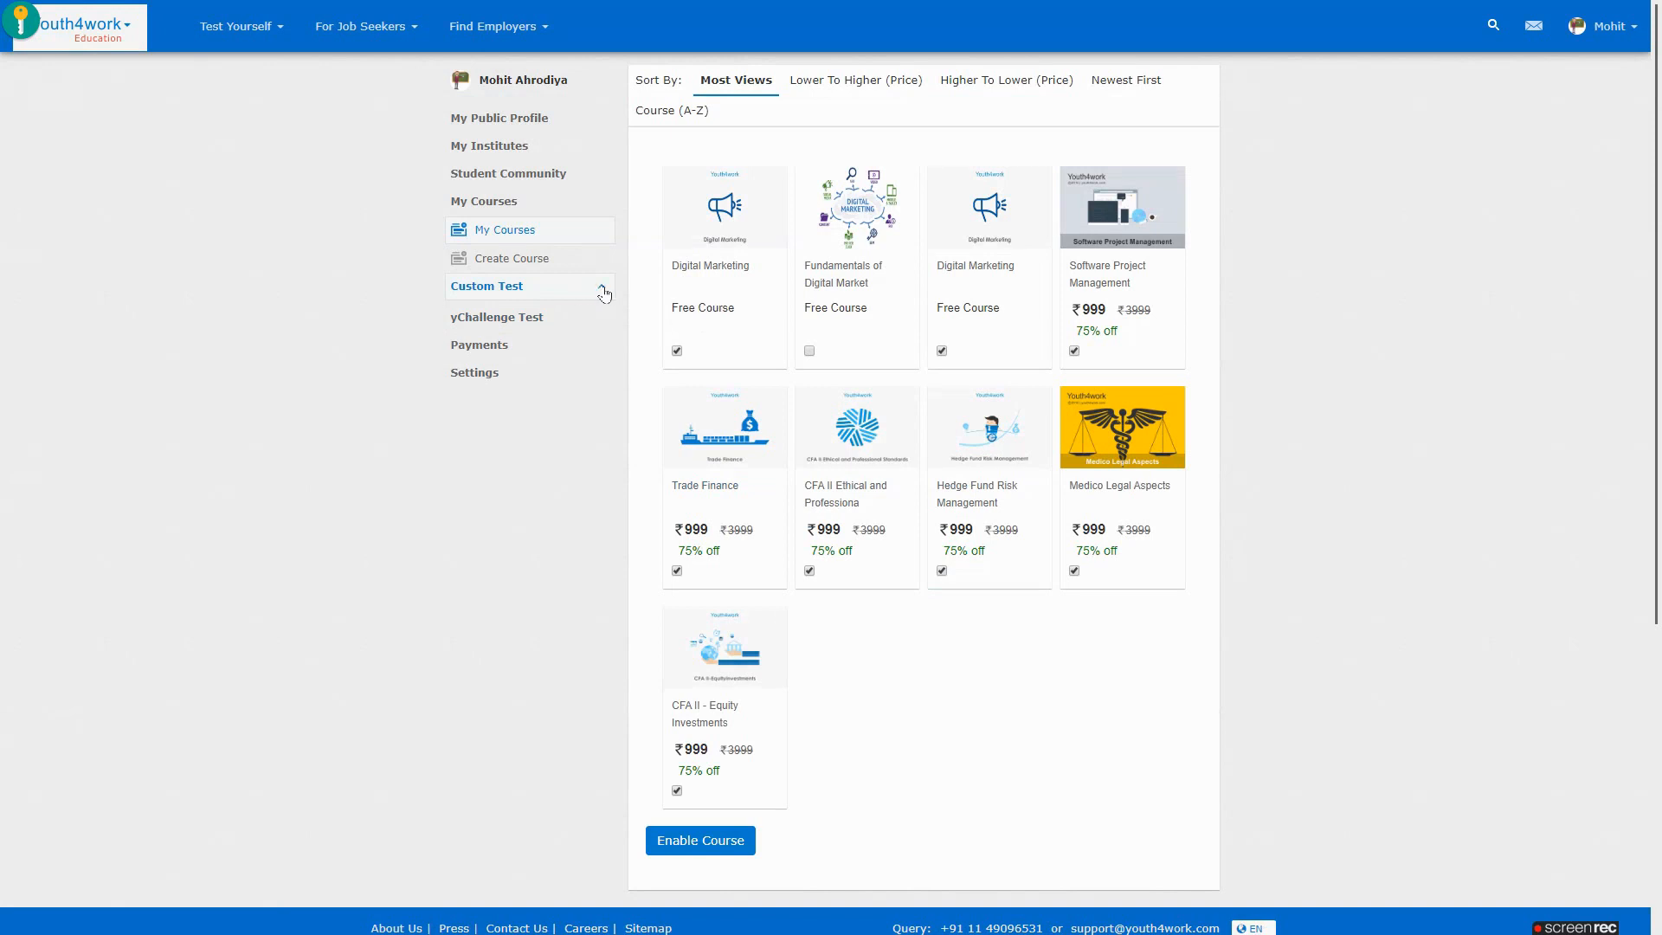
{"action": "left_click", "coordinate": [541, 320]}
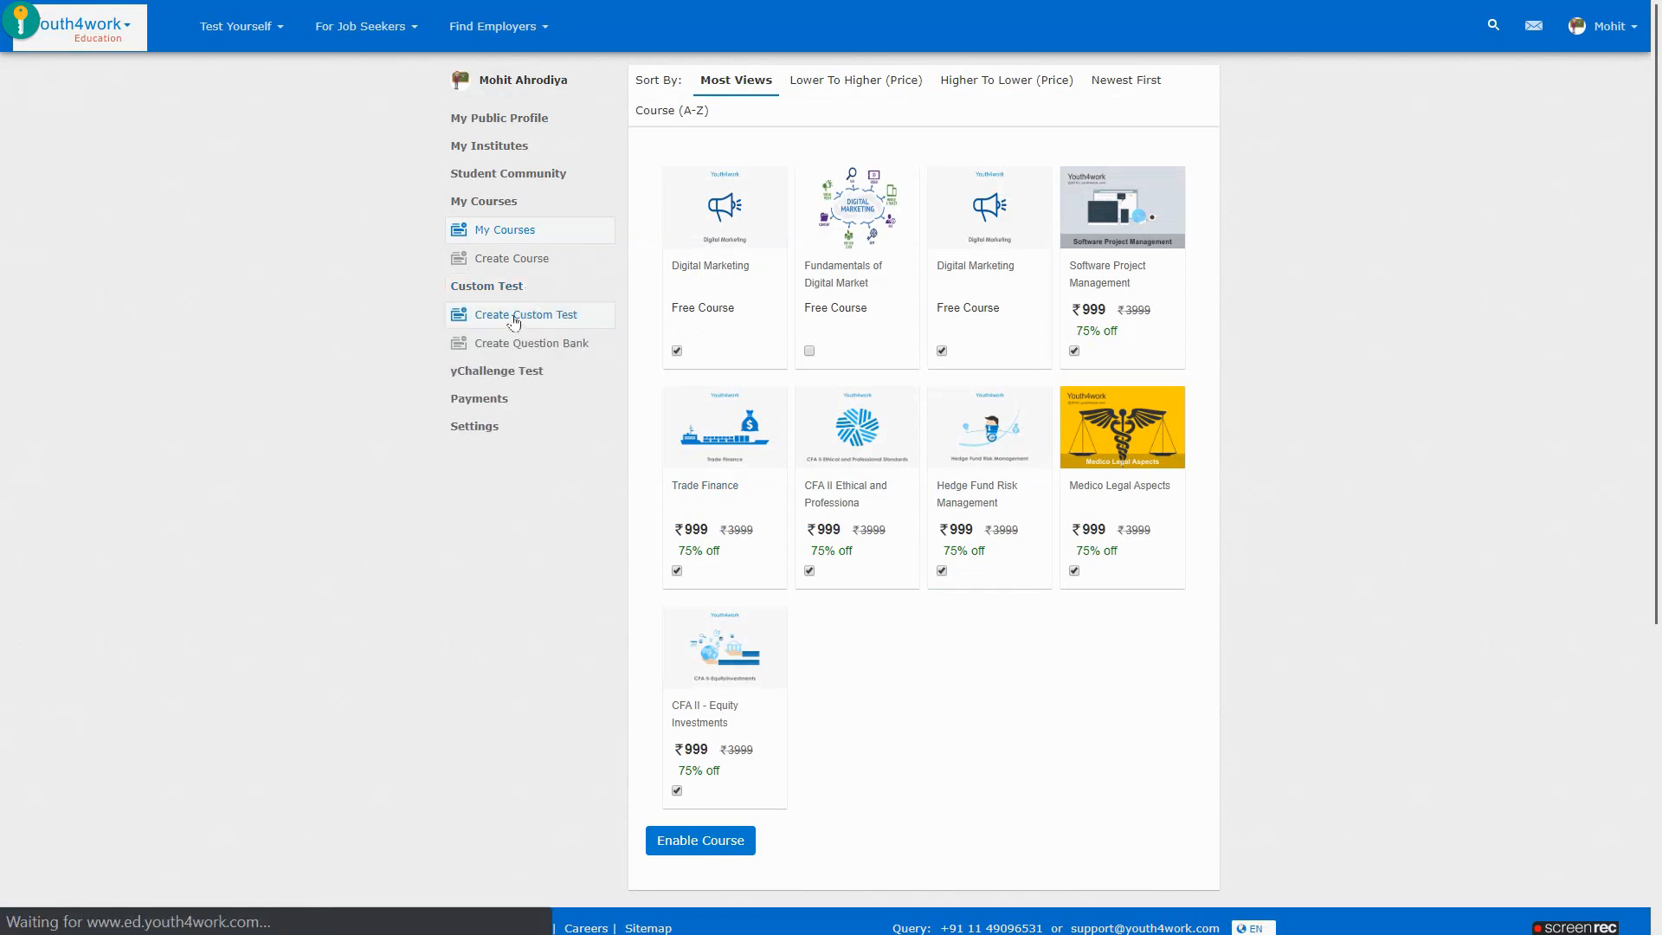
{"action": "left_click", "coordinate": [710, 491]}
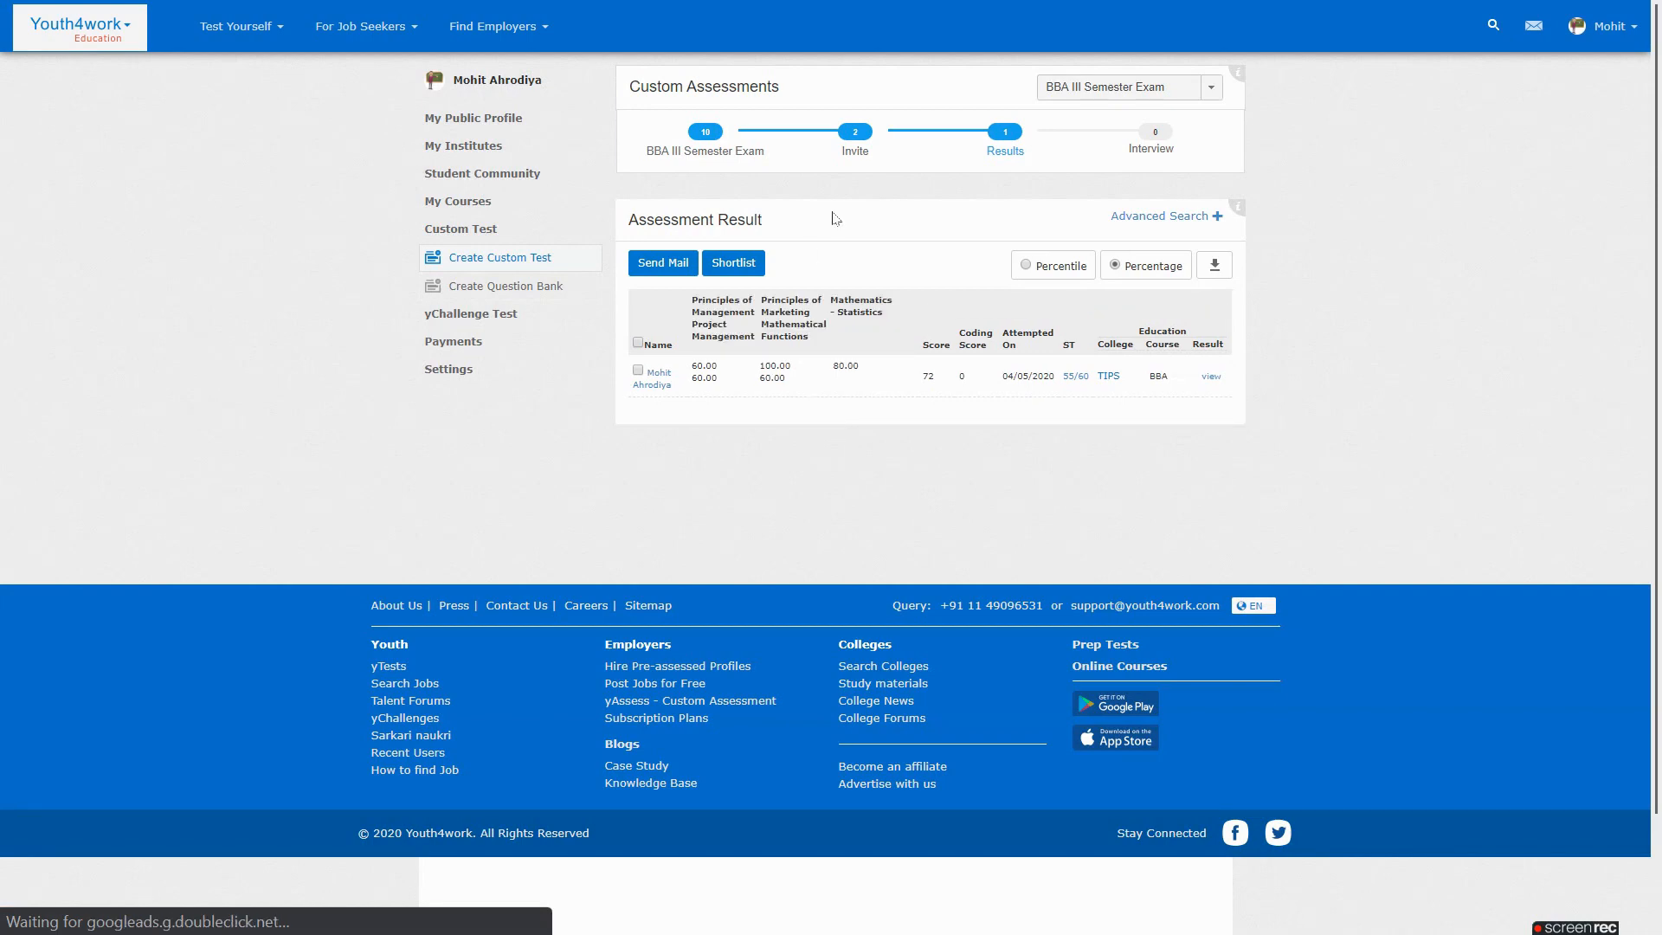
Move to the Invite step and set test validity from 05/05/2020 to 09/05/2020
{"action": "left_click", "coordinate": [857, 139]}
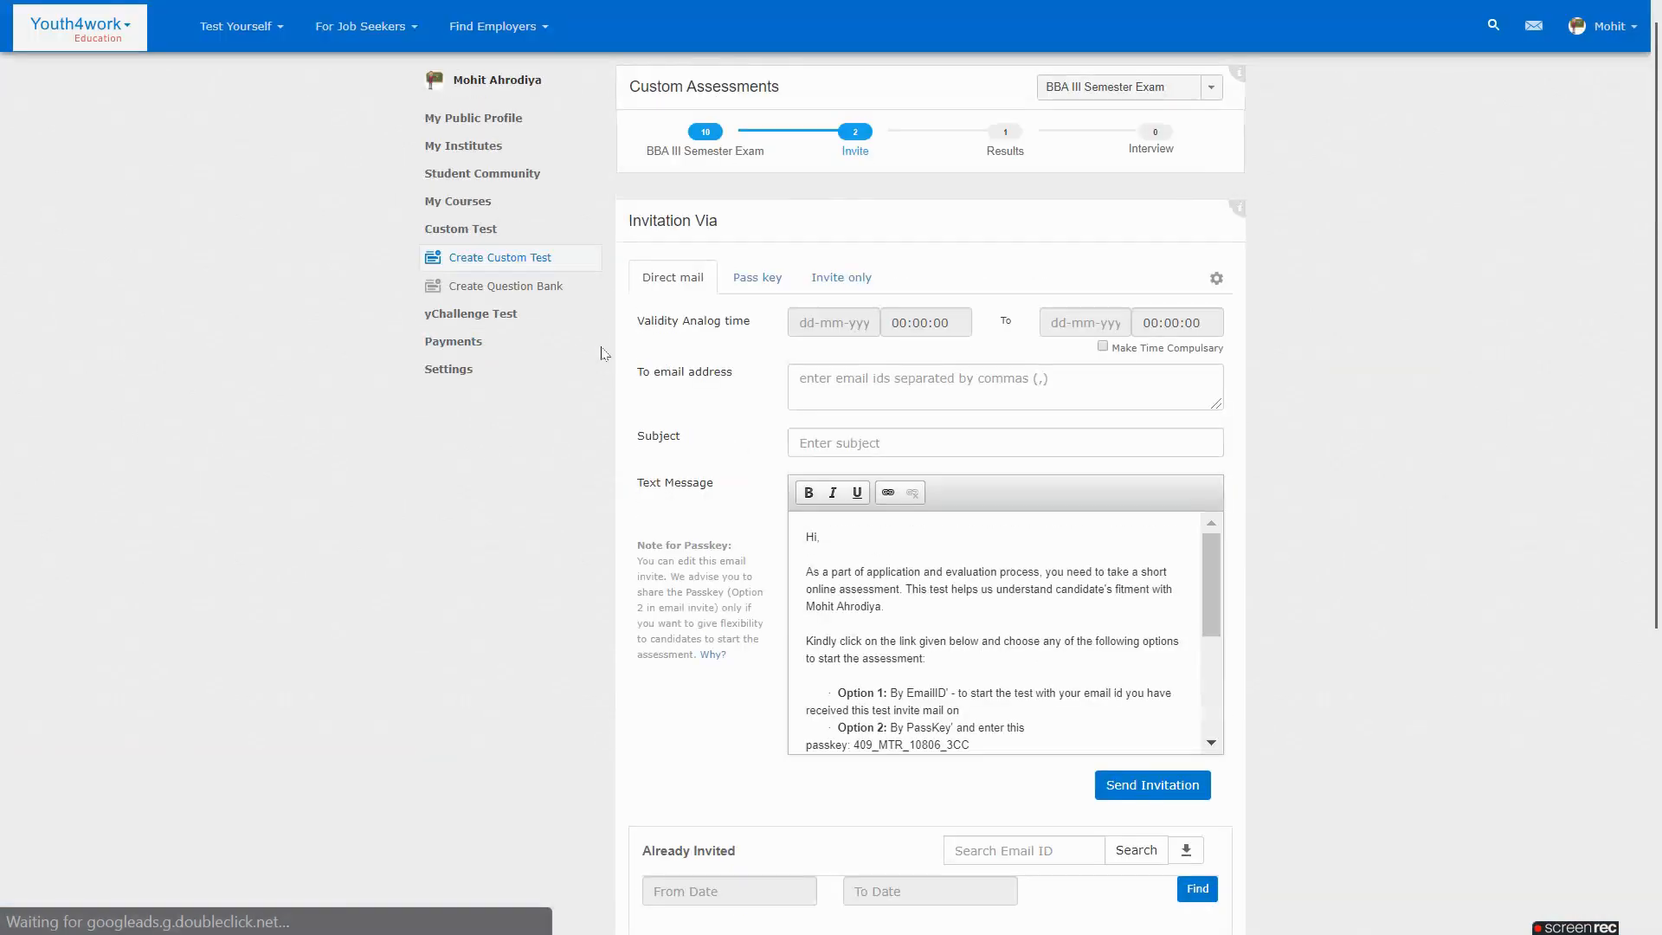
{"action": "left_click", "coordinate": [835, 323]}
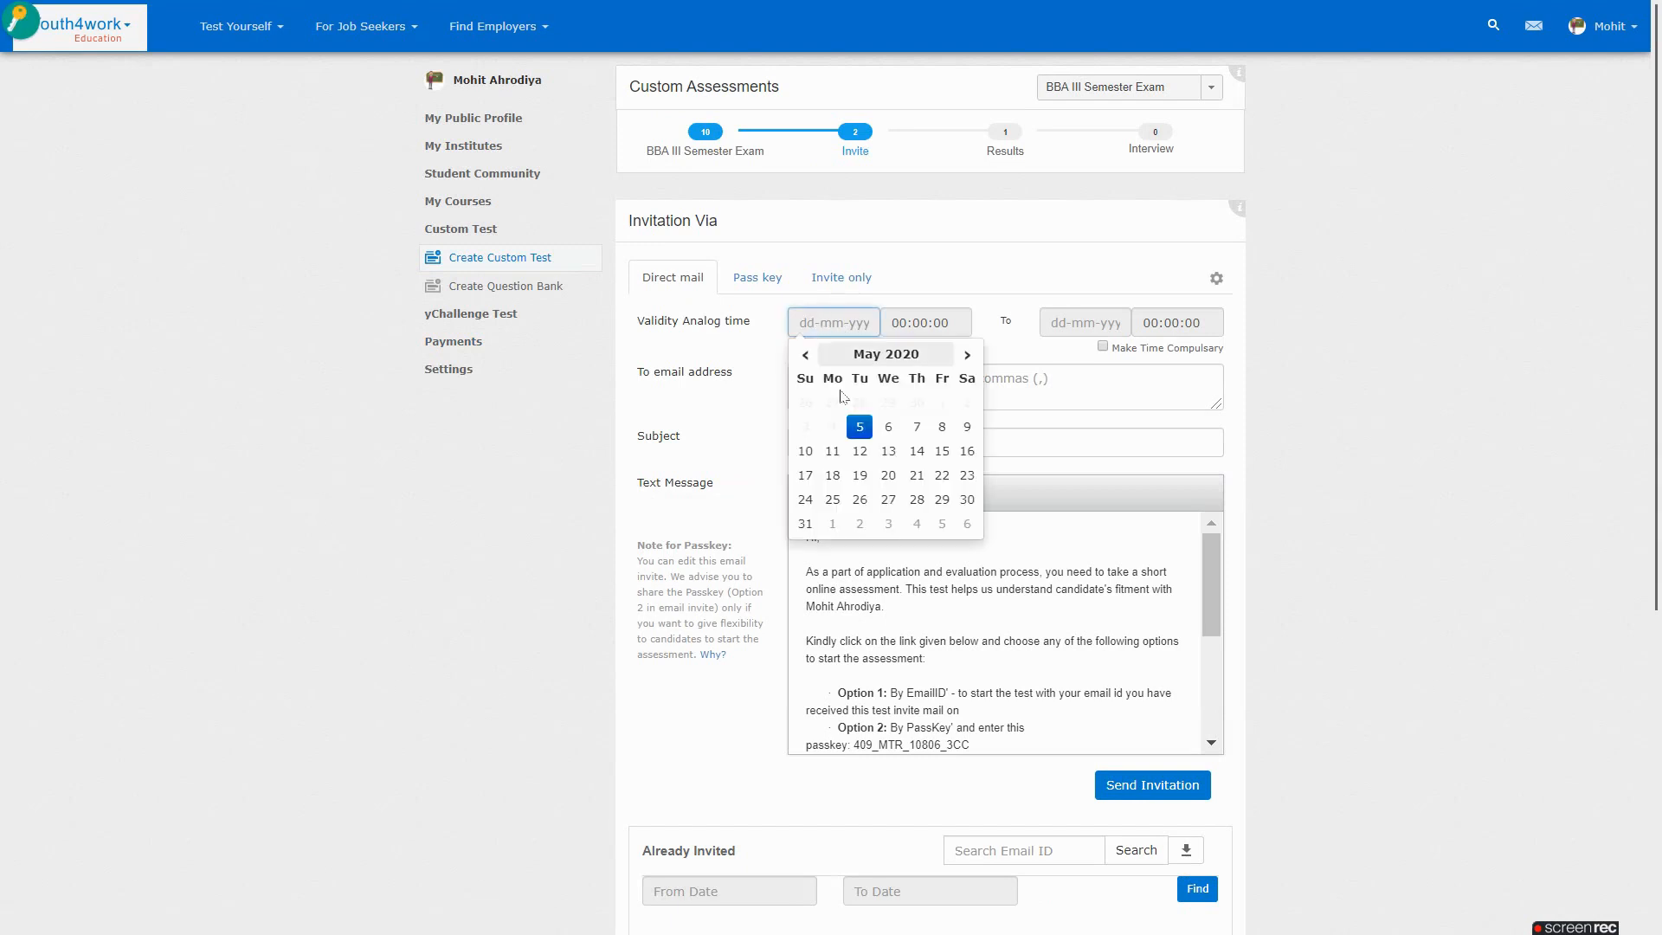
{"action": "left_click", "coordinate": [860, 427]}
{"action": "left_click", "coordinate": [1208, 428]}
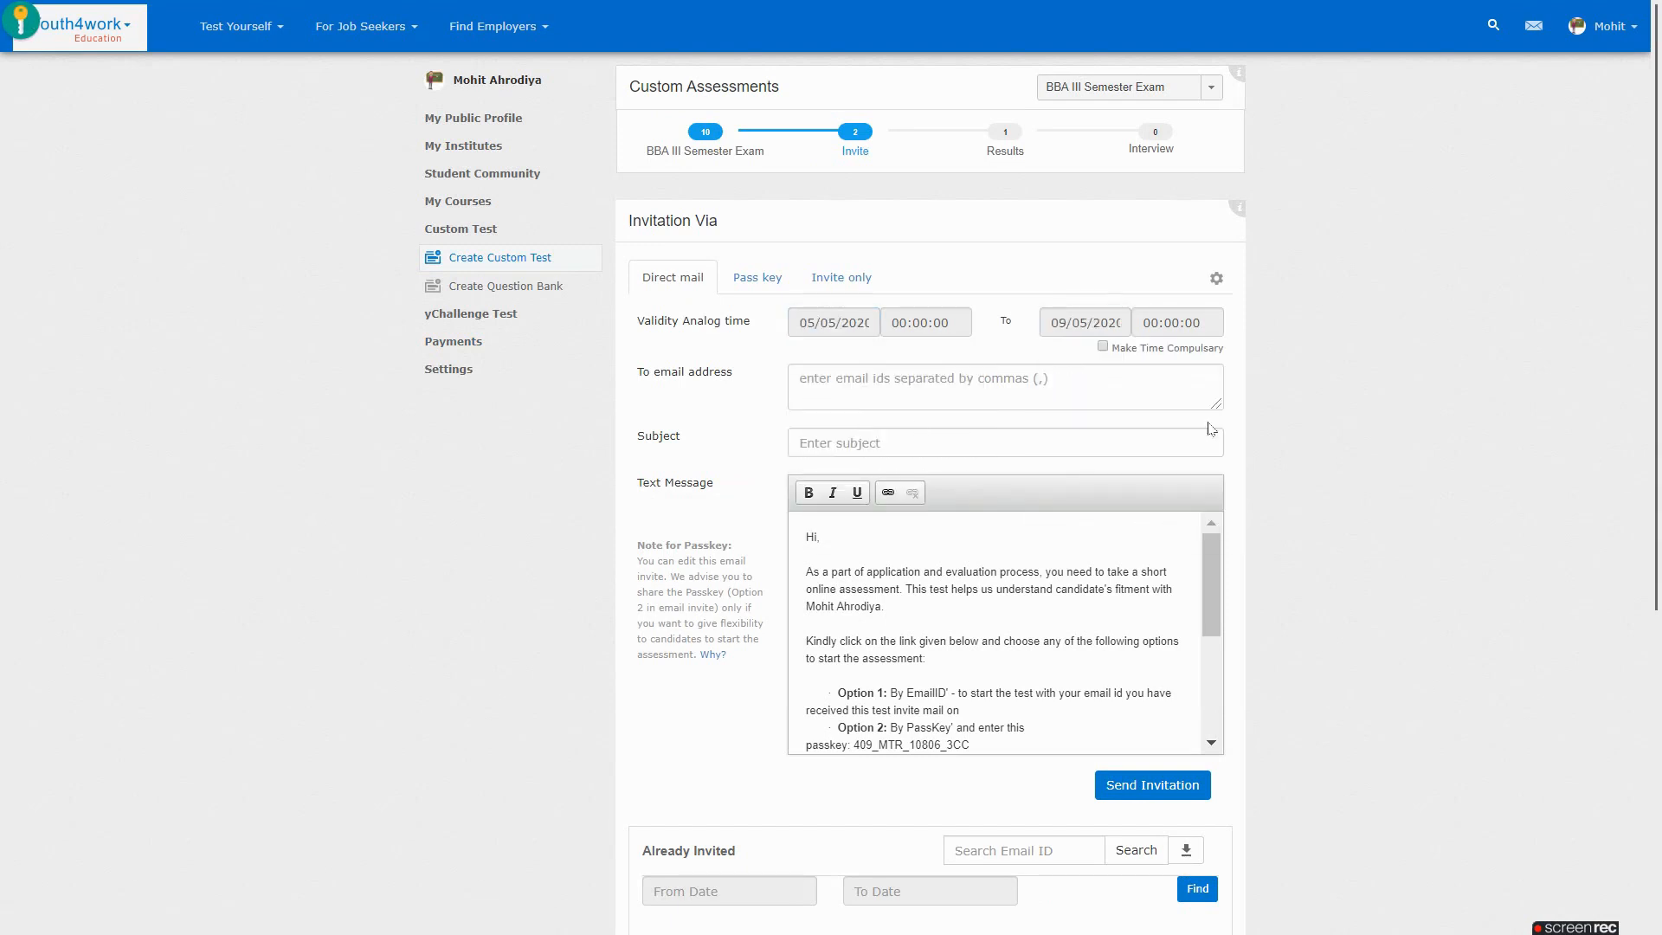
Enter the recipient's e-mail address and the subject 'Please Take Assessment'
{"action": "left_click", "coordinate": [922, 380]}
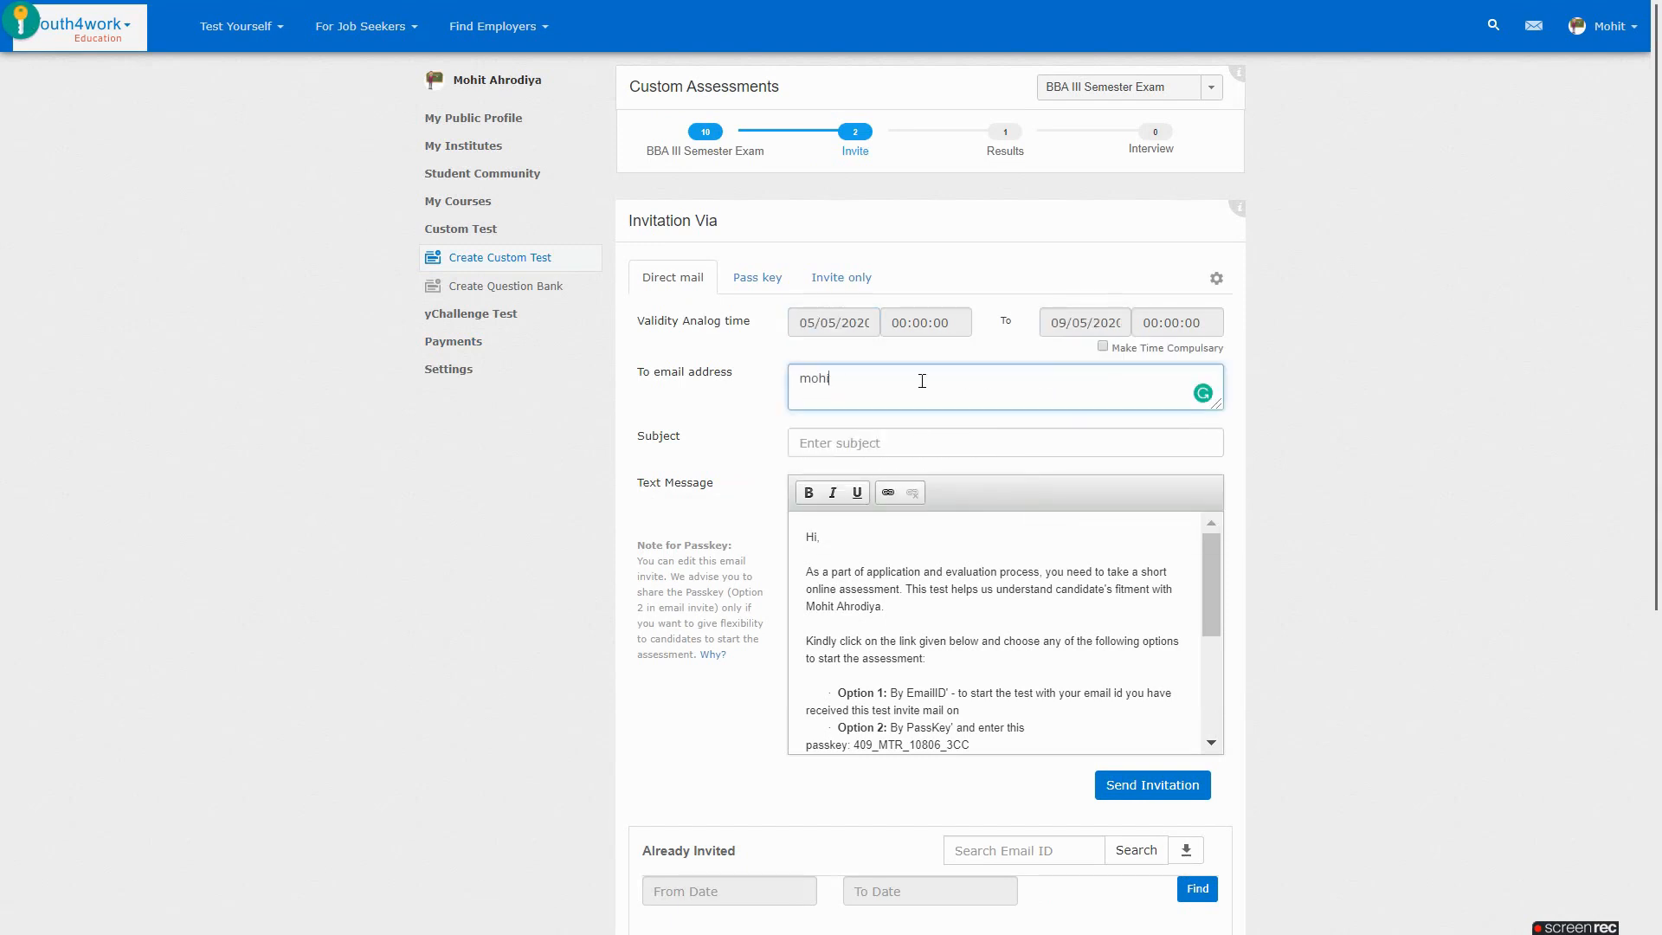
{"action": "key", "text": "Tab"}
{"action": "type", "text": "Please Take Assessment"}
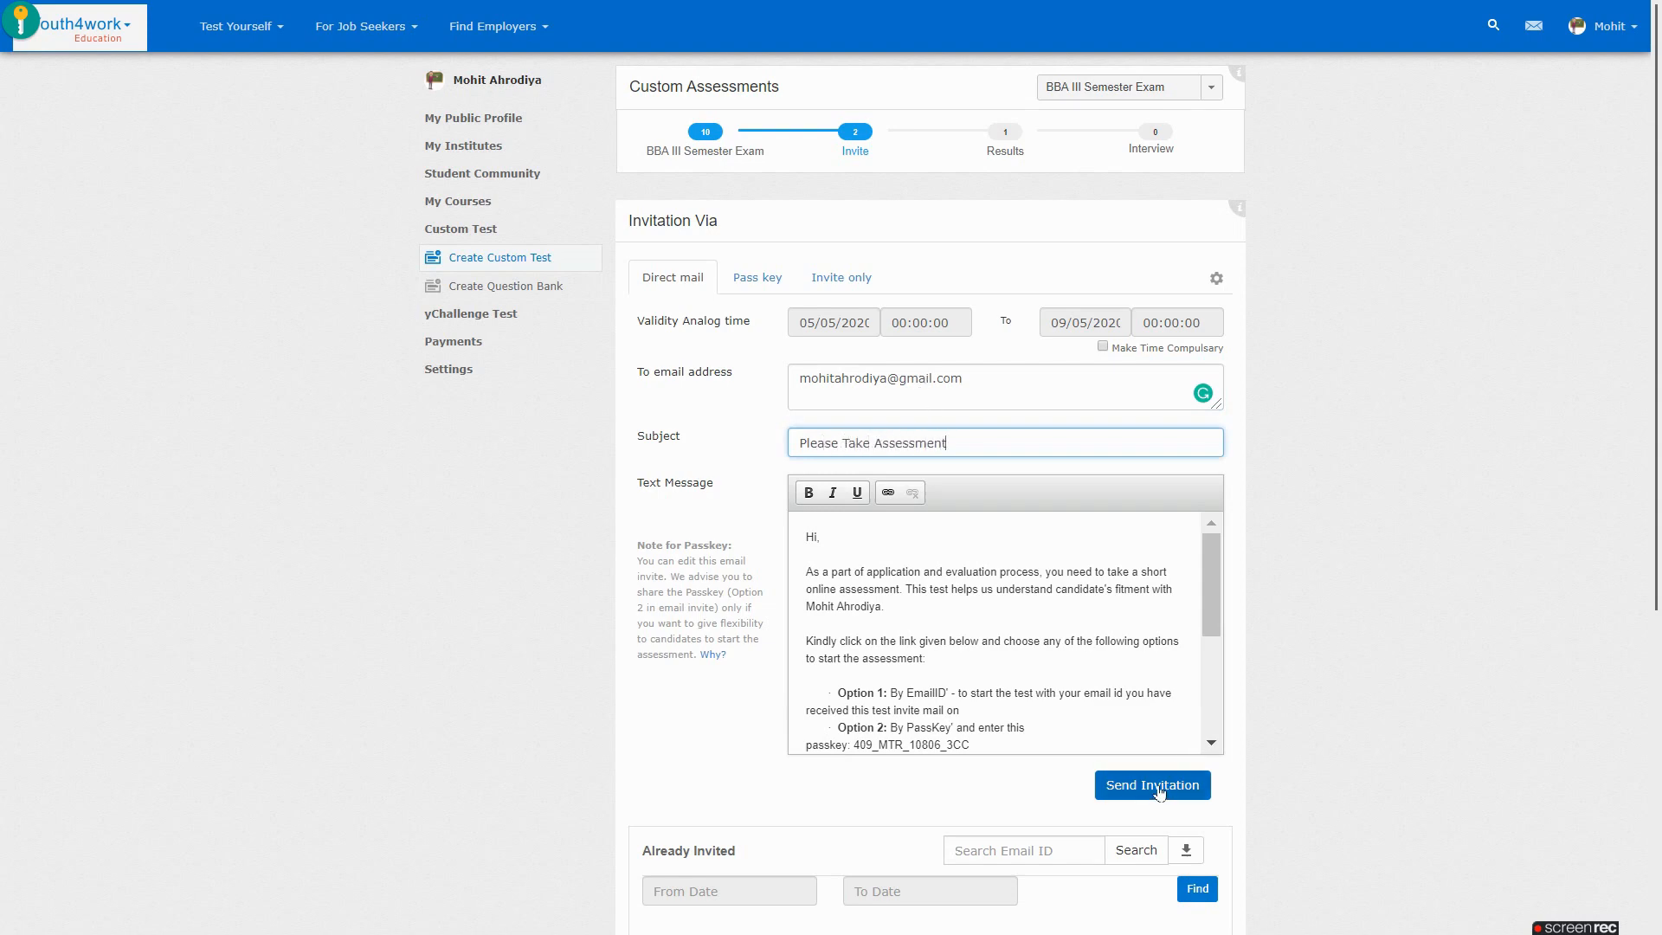
{"action": "scroll", "coordinate": [1142, 675], "scroll_direction": "down", "scroll_amount": 2}
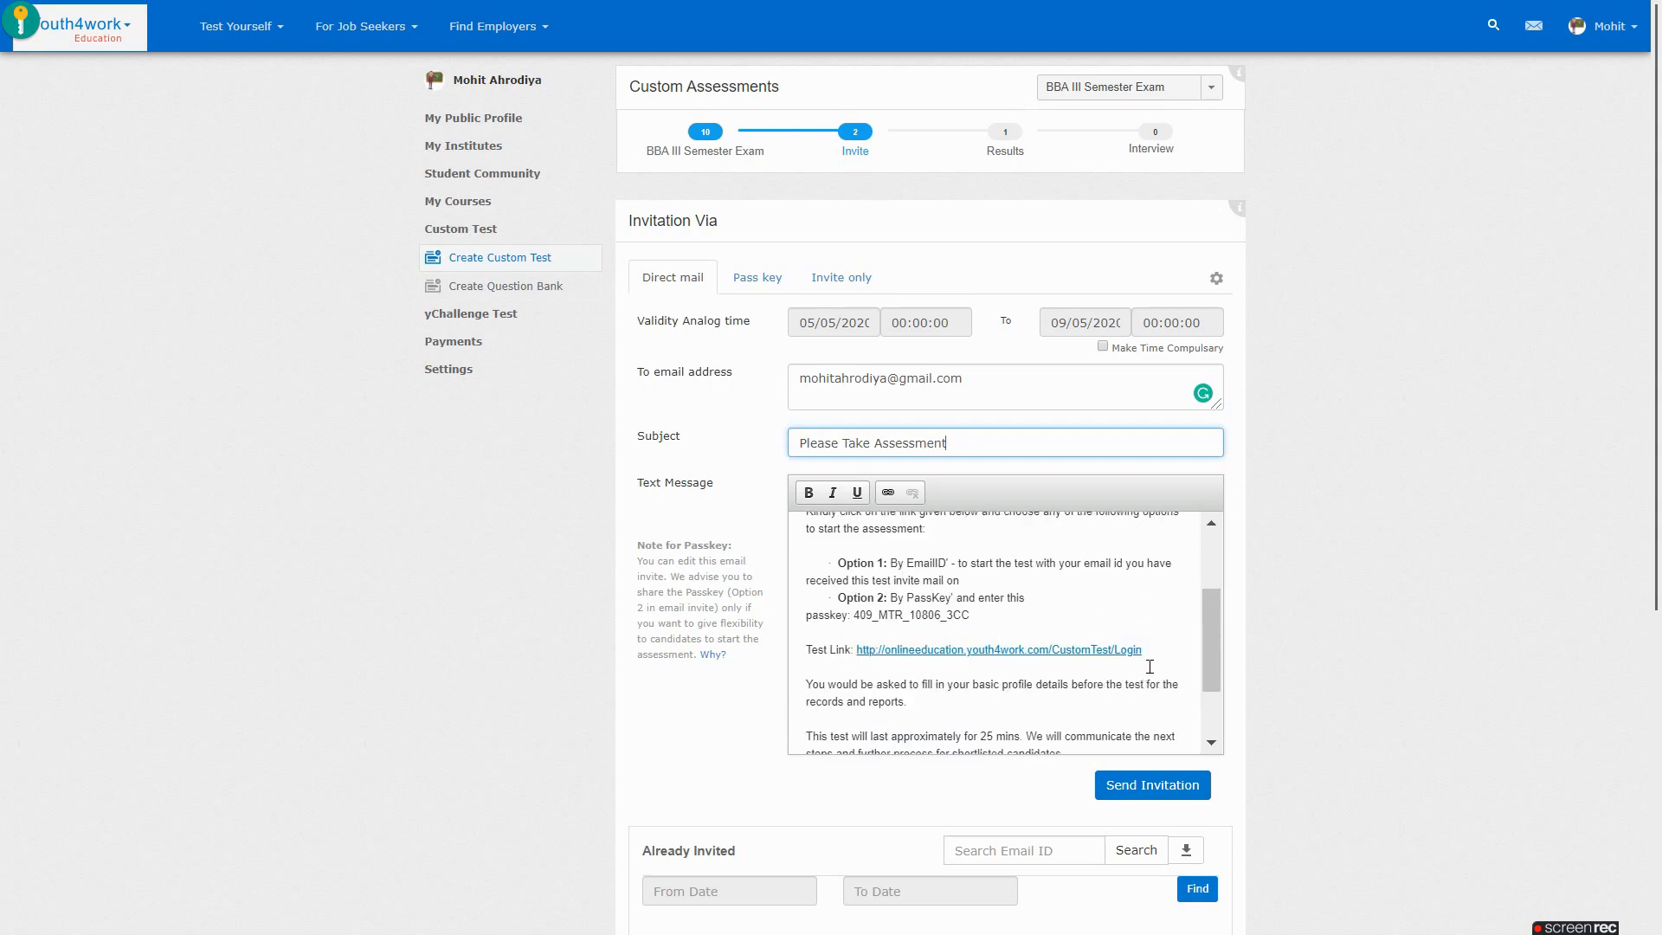
{"action": "key", "text": "alt+Tab"}
Open the 'Please Take Assessment' email in Gmail and follow its test link
{"action": "key", "text": "Tab"}
{"action": "key", "text": "Tab"}
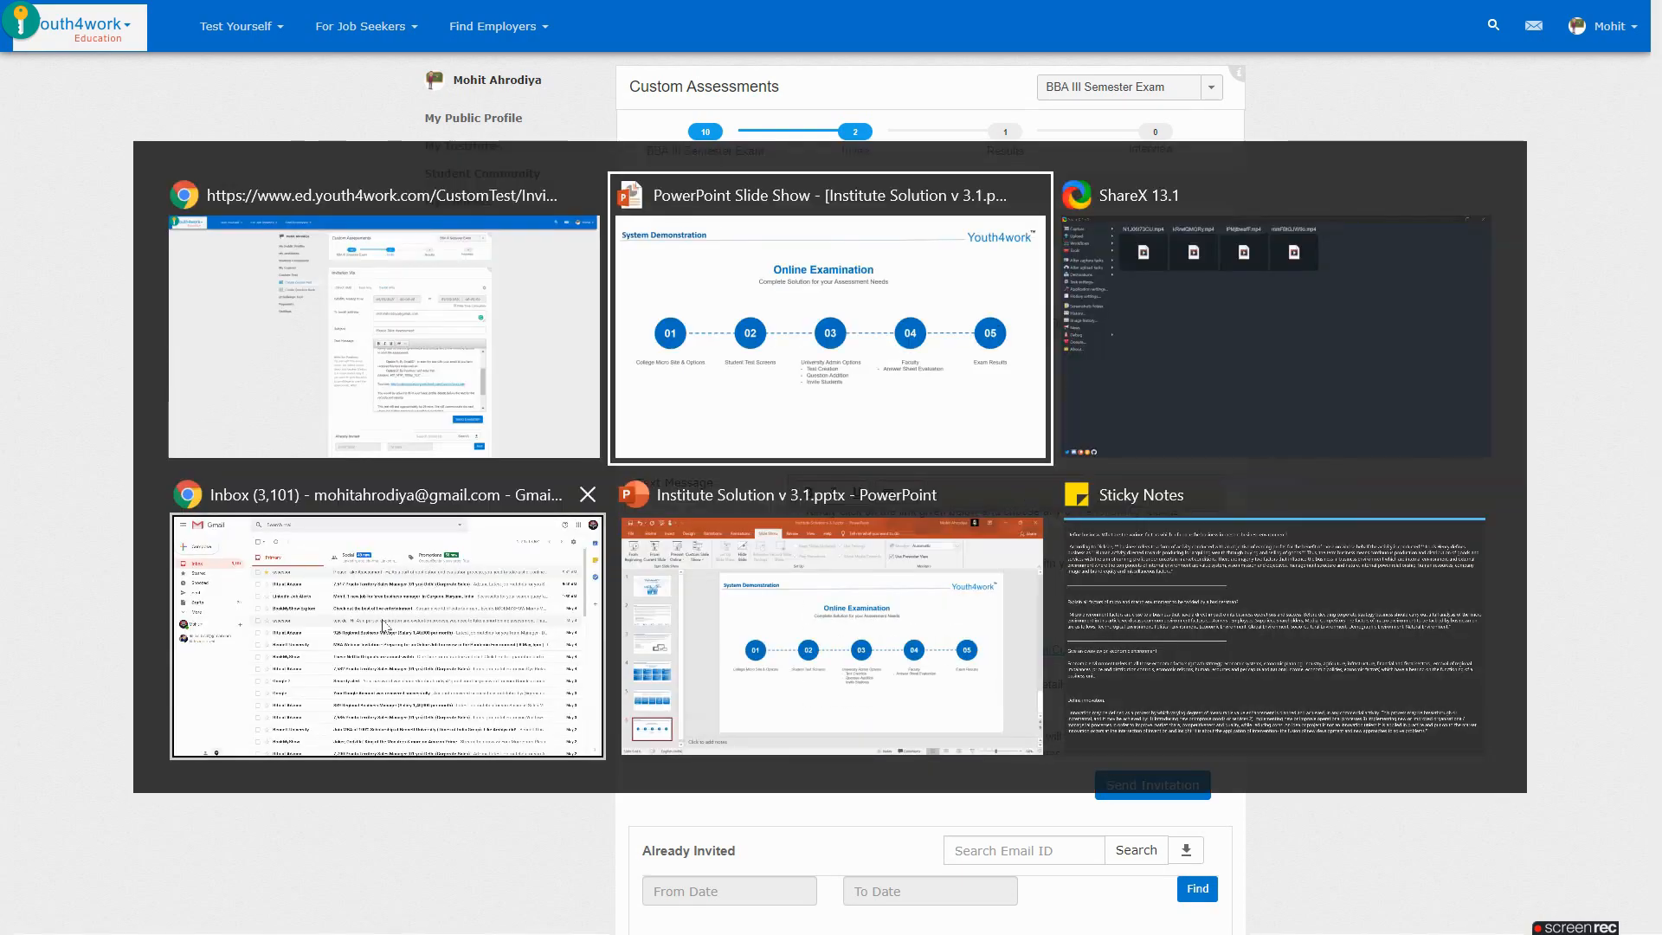
{"action": "left_click", "coordinate": [537, 220]}
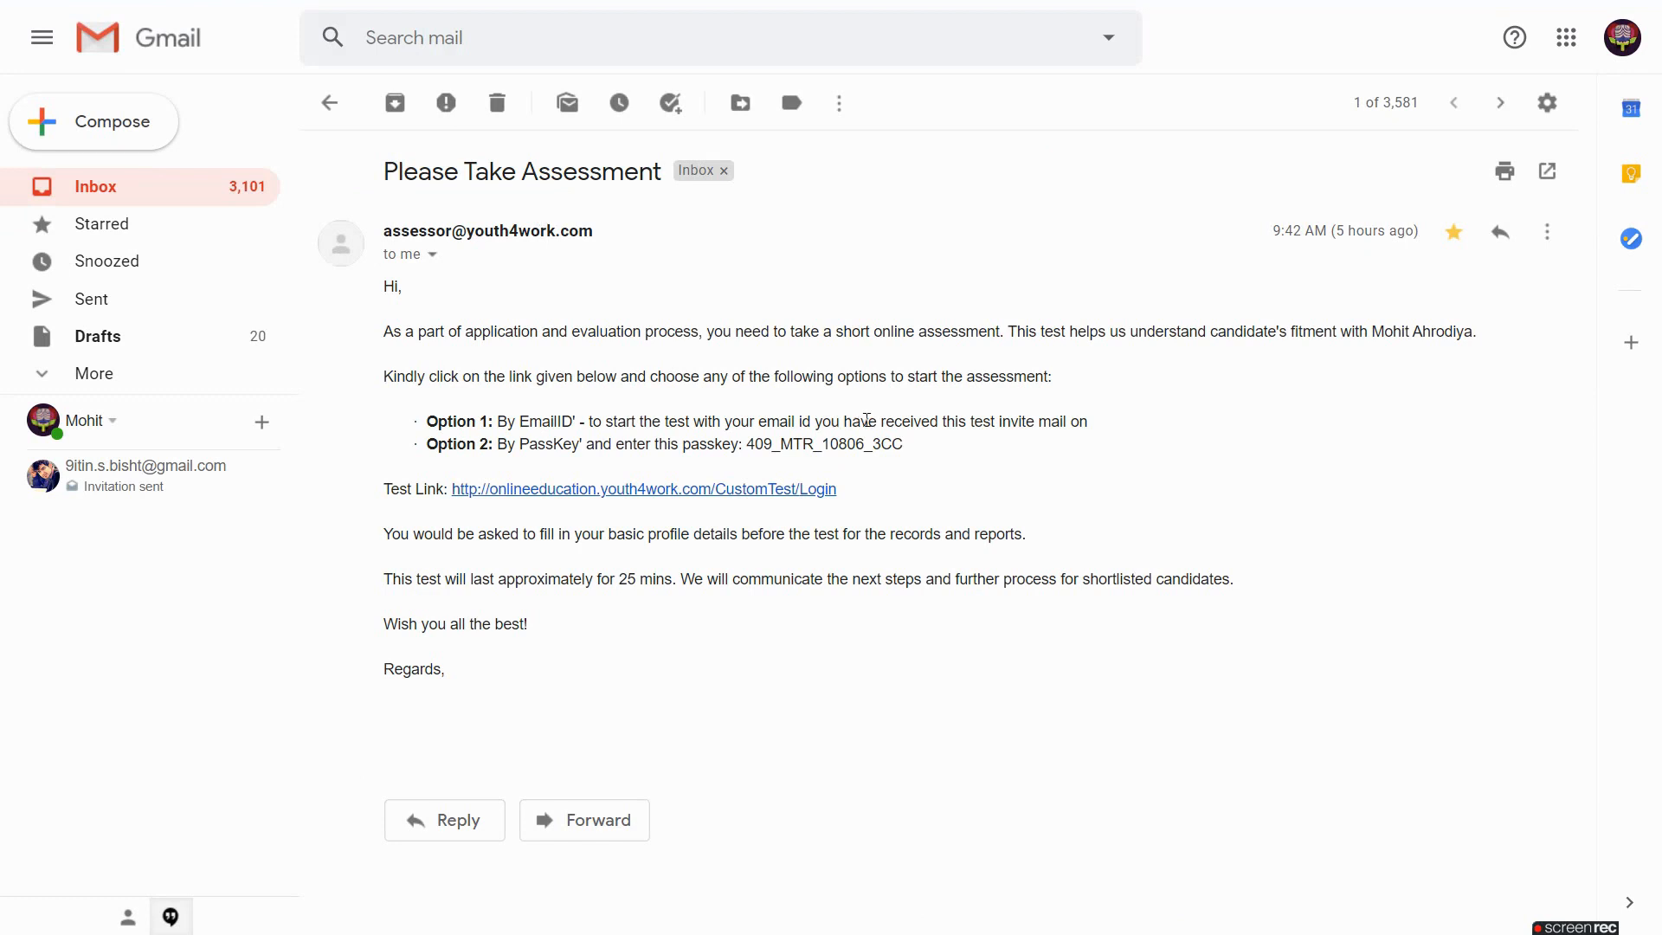
{"action": "left_click", "coordinate": [673, 493]}
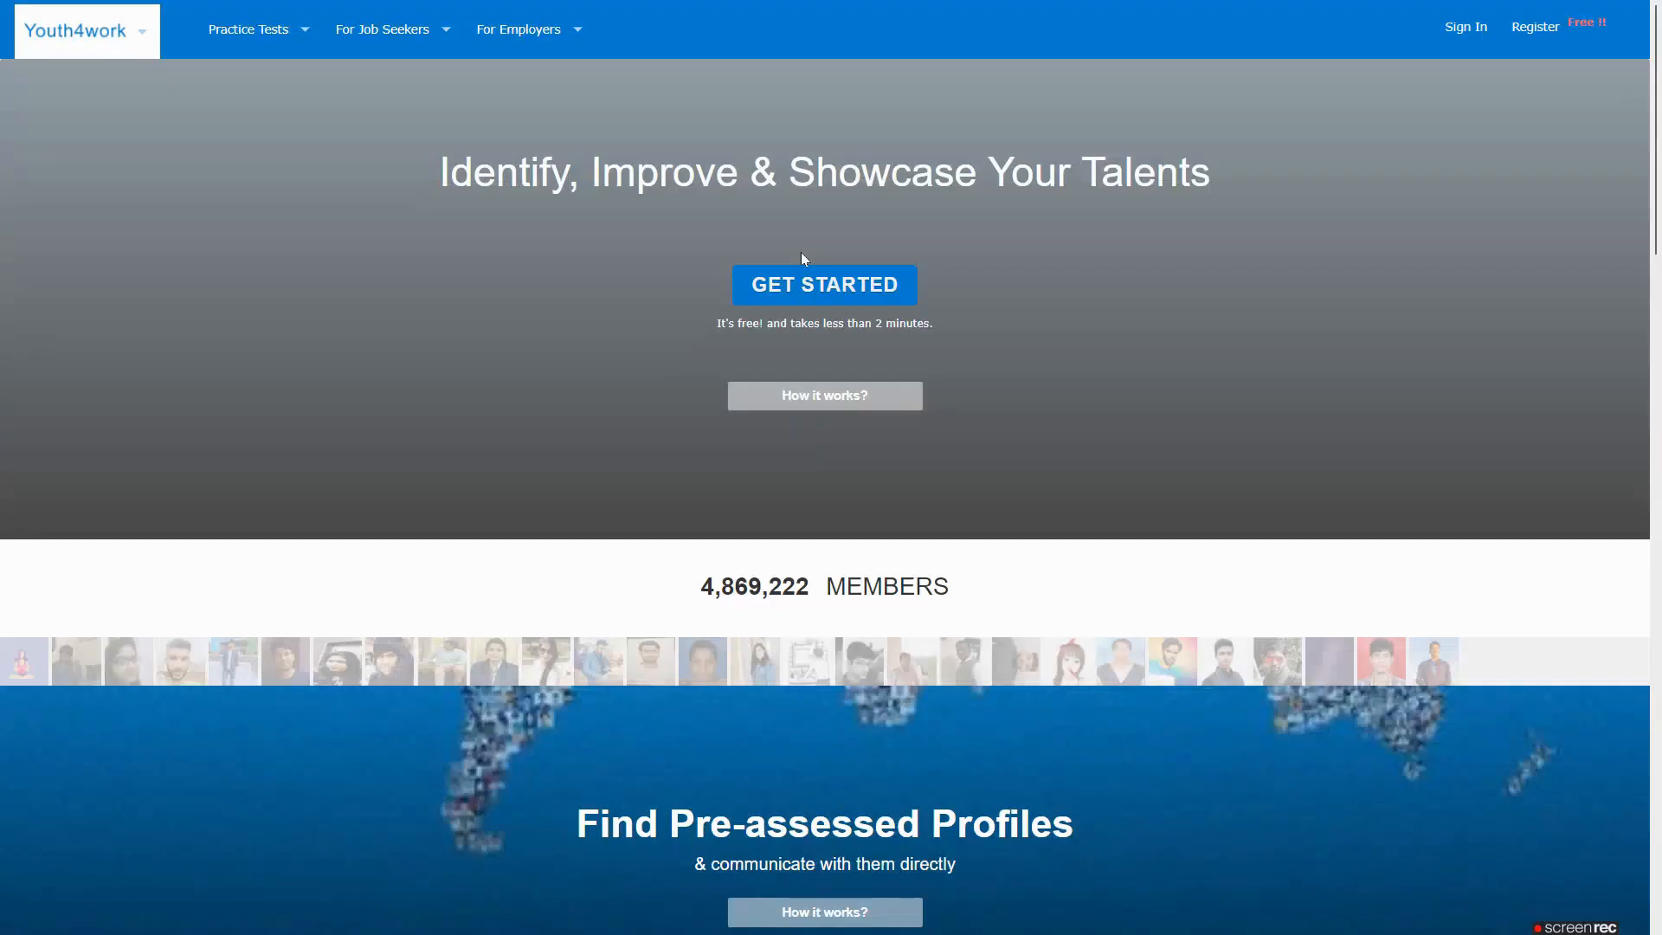
Copy the passkey from the invitation email and submit it on the test login page
{"action": "key", "text": "ctrl+Tab"}
{"action": "left_click_drag", "start_coordinate": [908, 457], "coordinate": [752, 442]}
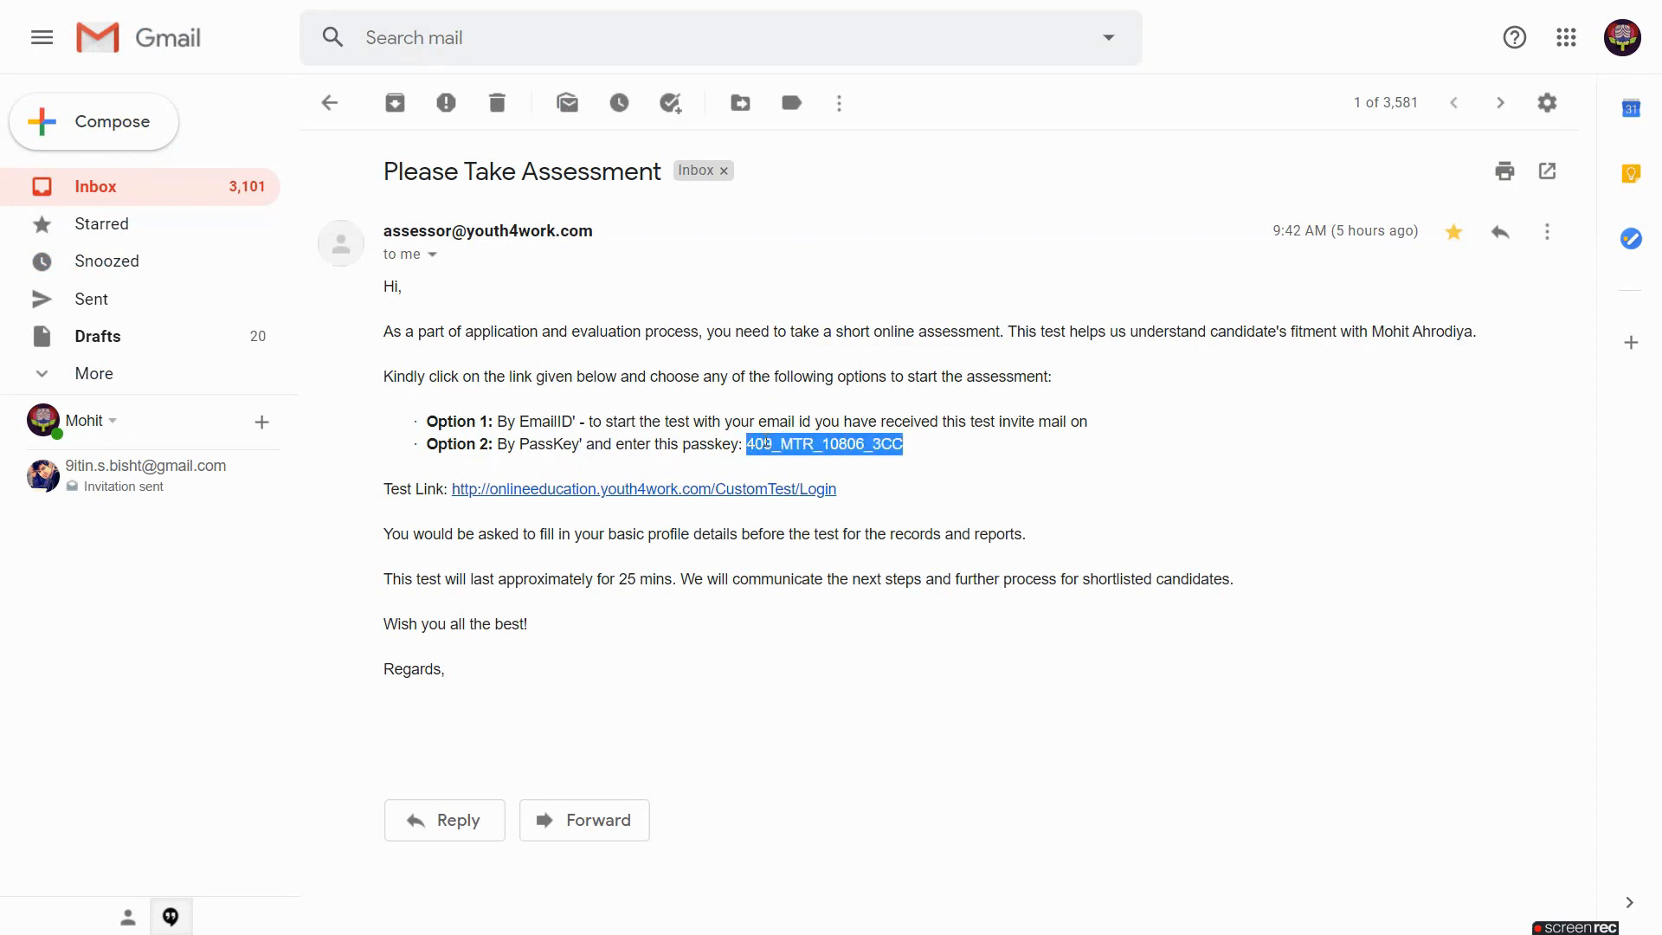
{"action": "key", "text": "ctrl+Tab"}
{"action": "left_click", "coordinate": [777, 232]}
{"action": "left_click", "coordinate": [944, 274]}
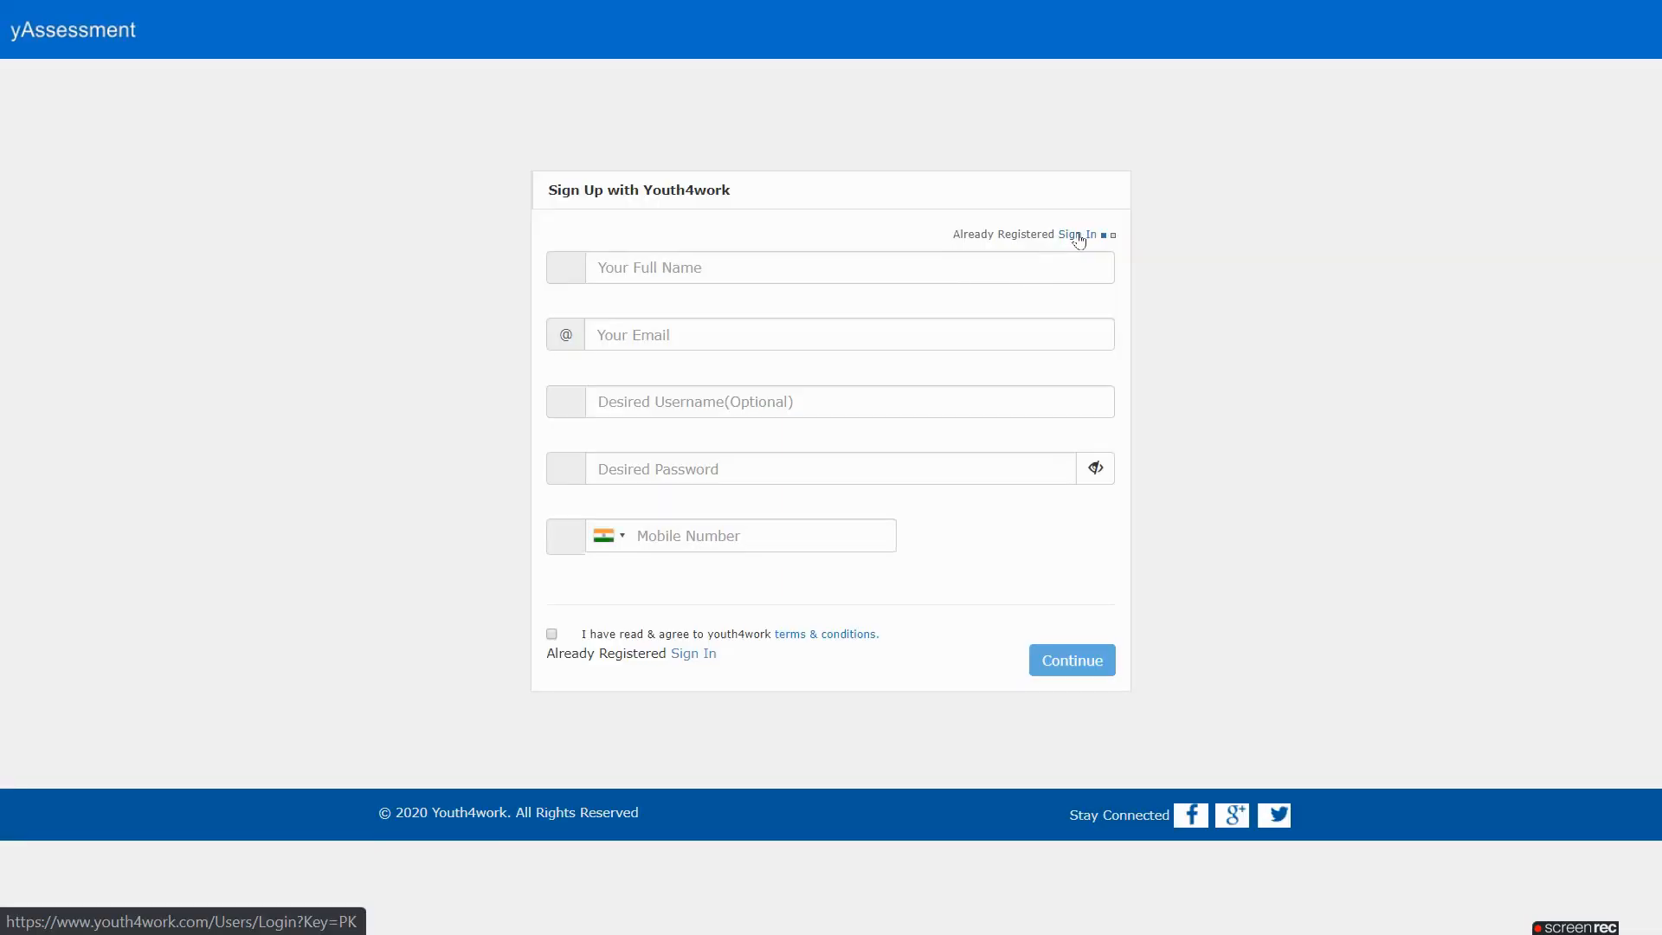
Sign in as a registered user with the saved account's username and password
{"action": "left_click", "coordinate": [1078, 240]}
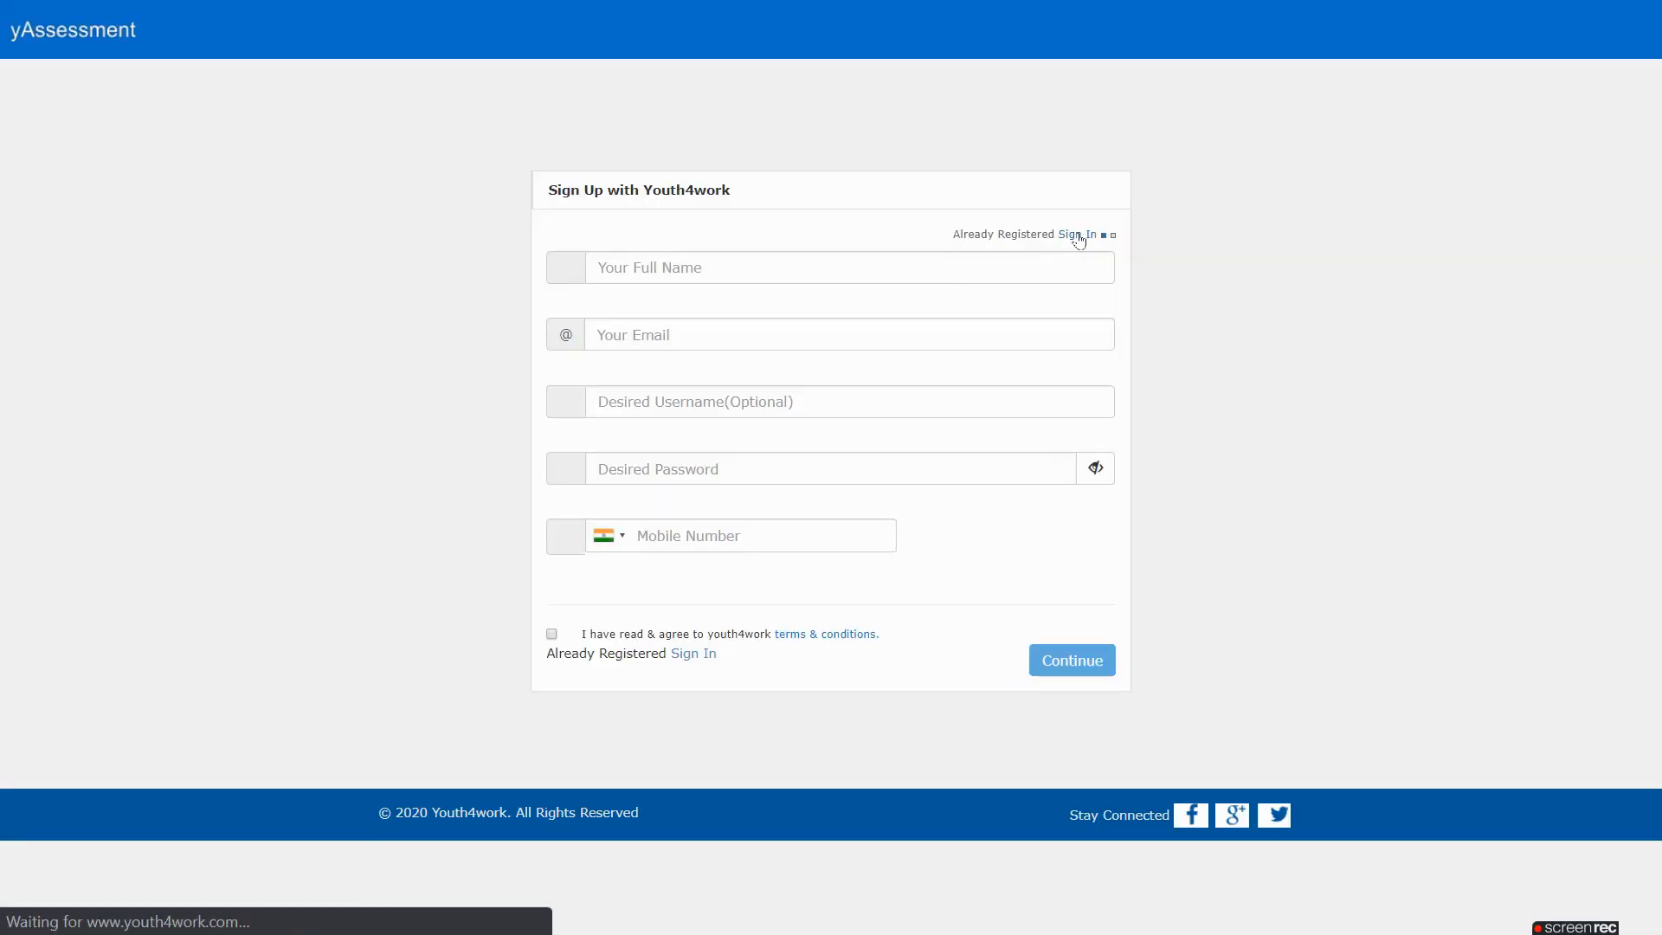
{"action": "left_click", "coordinate": [993, 233]}
{"action": "type", "text": "mohitah"}
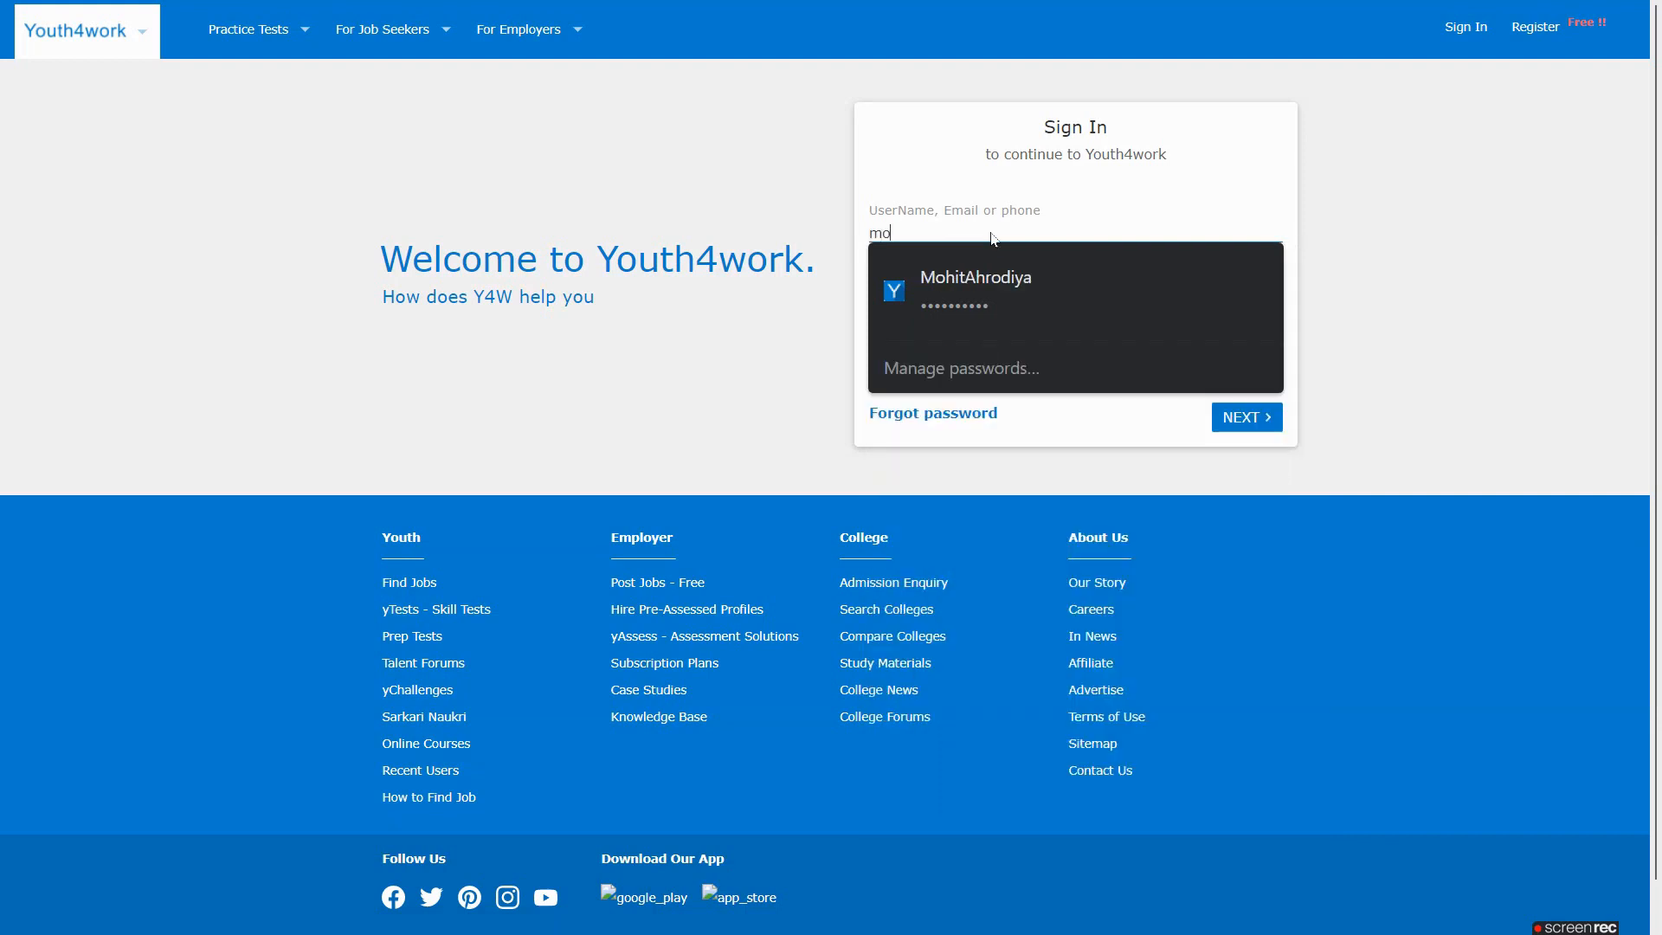
{"action": "left_click", "coordinate": [963, 287]}
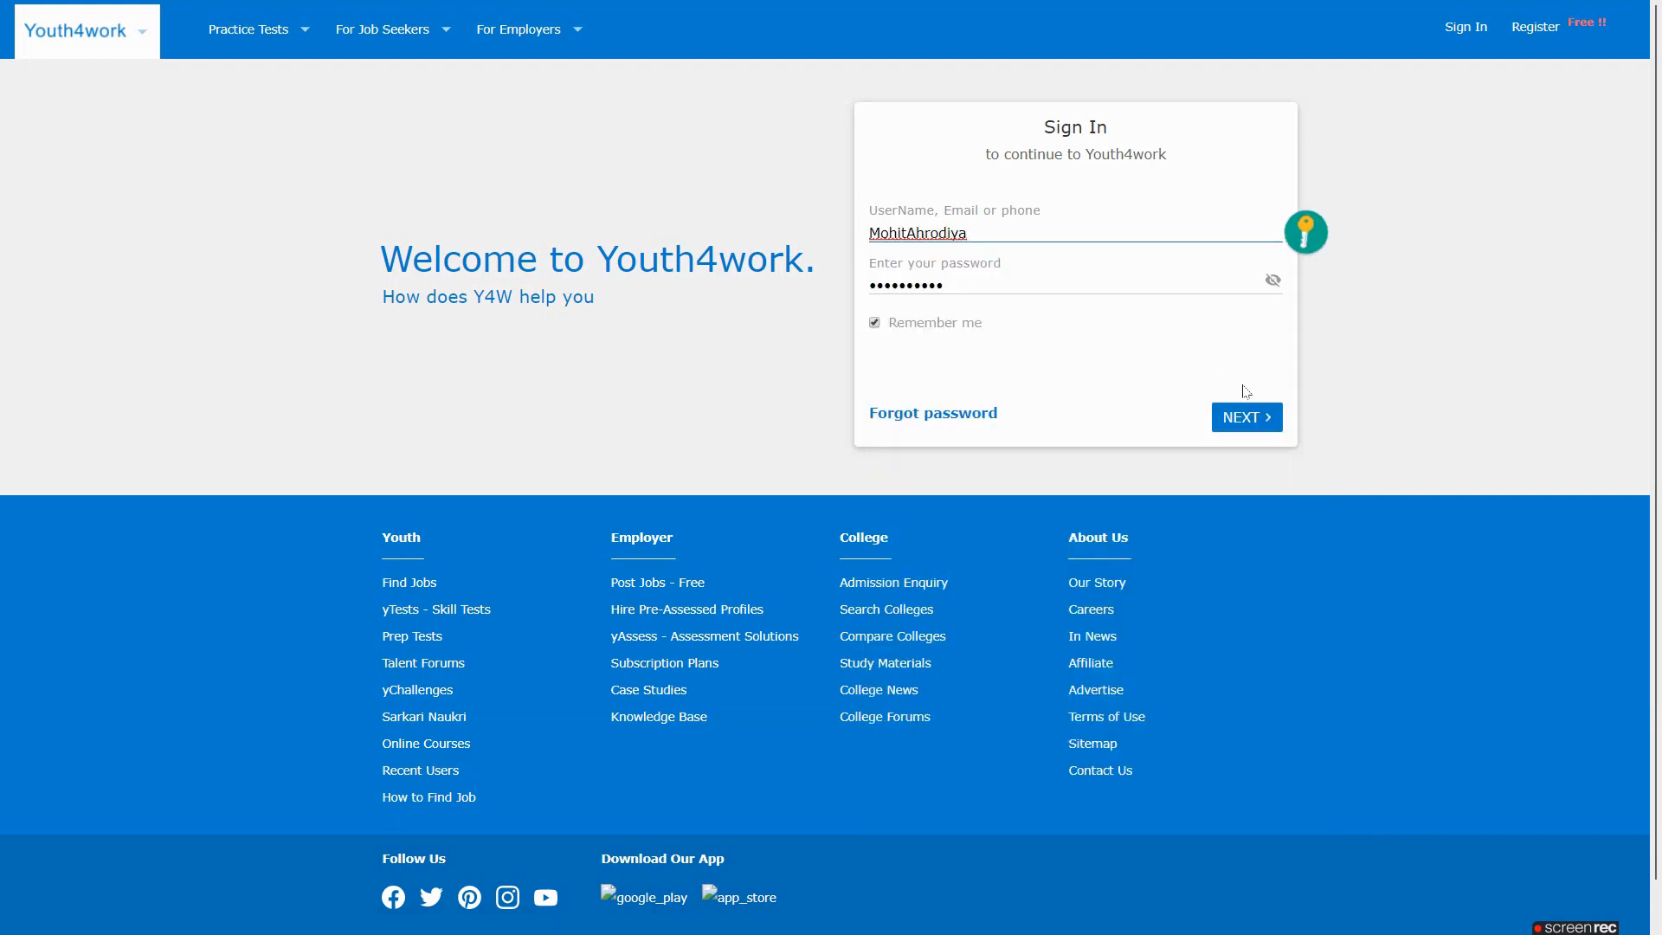
{"action": "left_click", "coordinate": [1245, 413]}
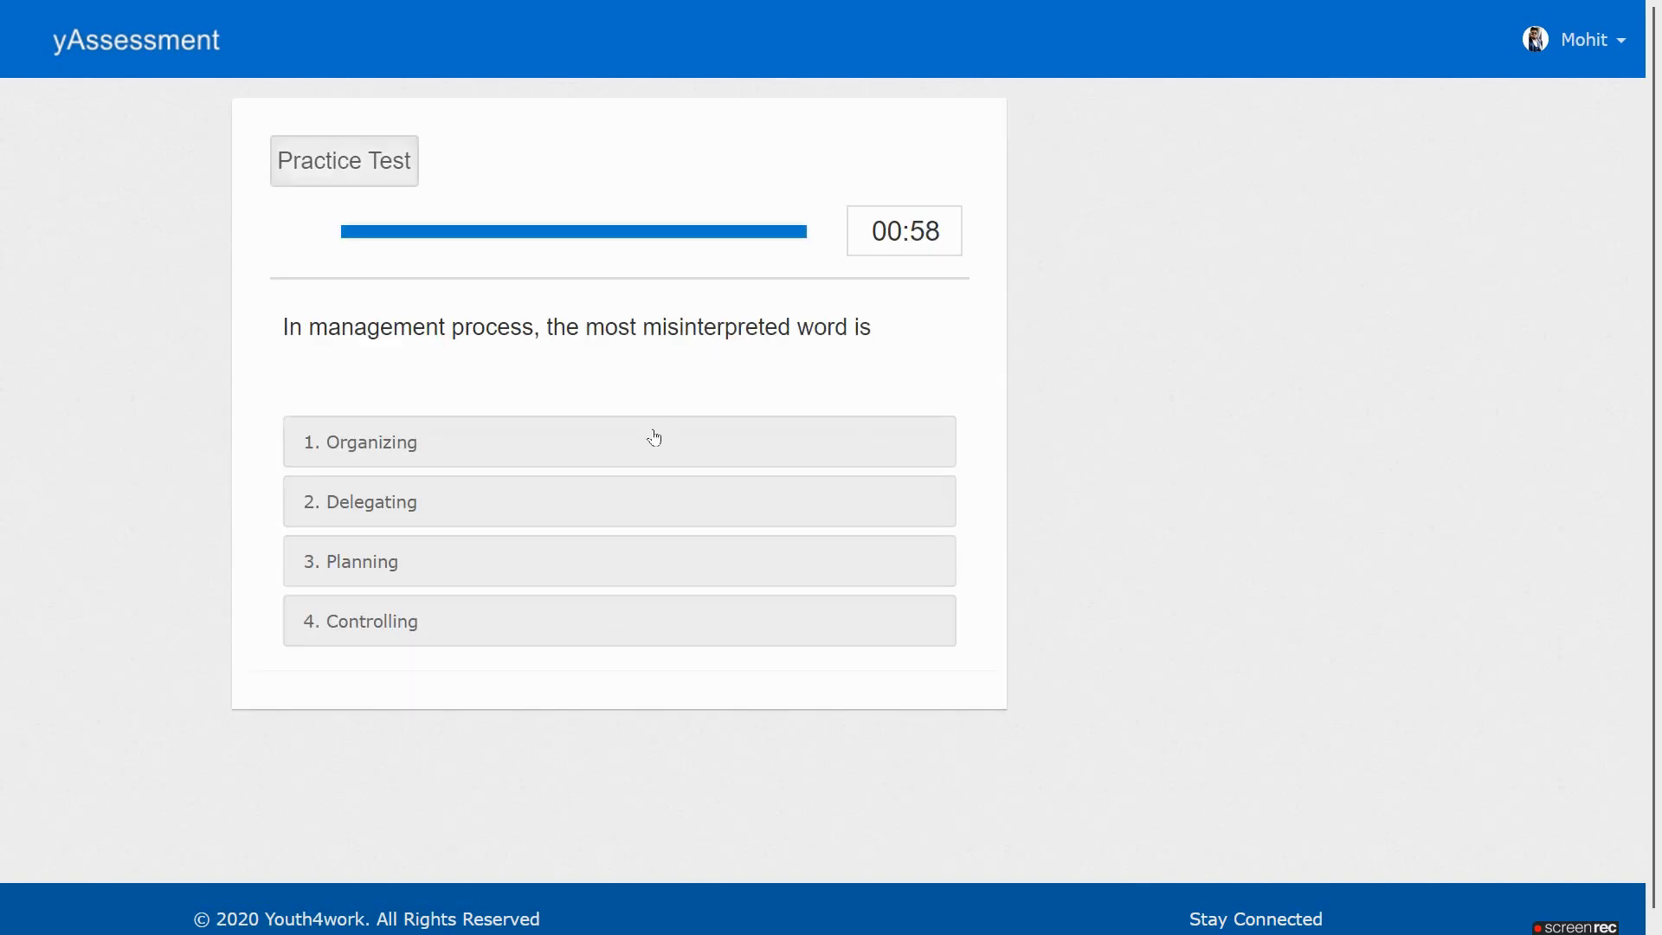
Answer the practice question with Planning, allow camera access and begin the proctored BBA III Semester Exam
{"action": "left_click", "coordinate": [647, 558]}
{"action": "left_click", "coordinate": [877, 183]}
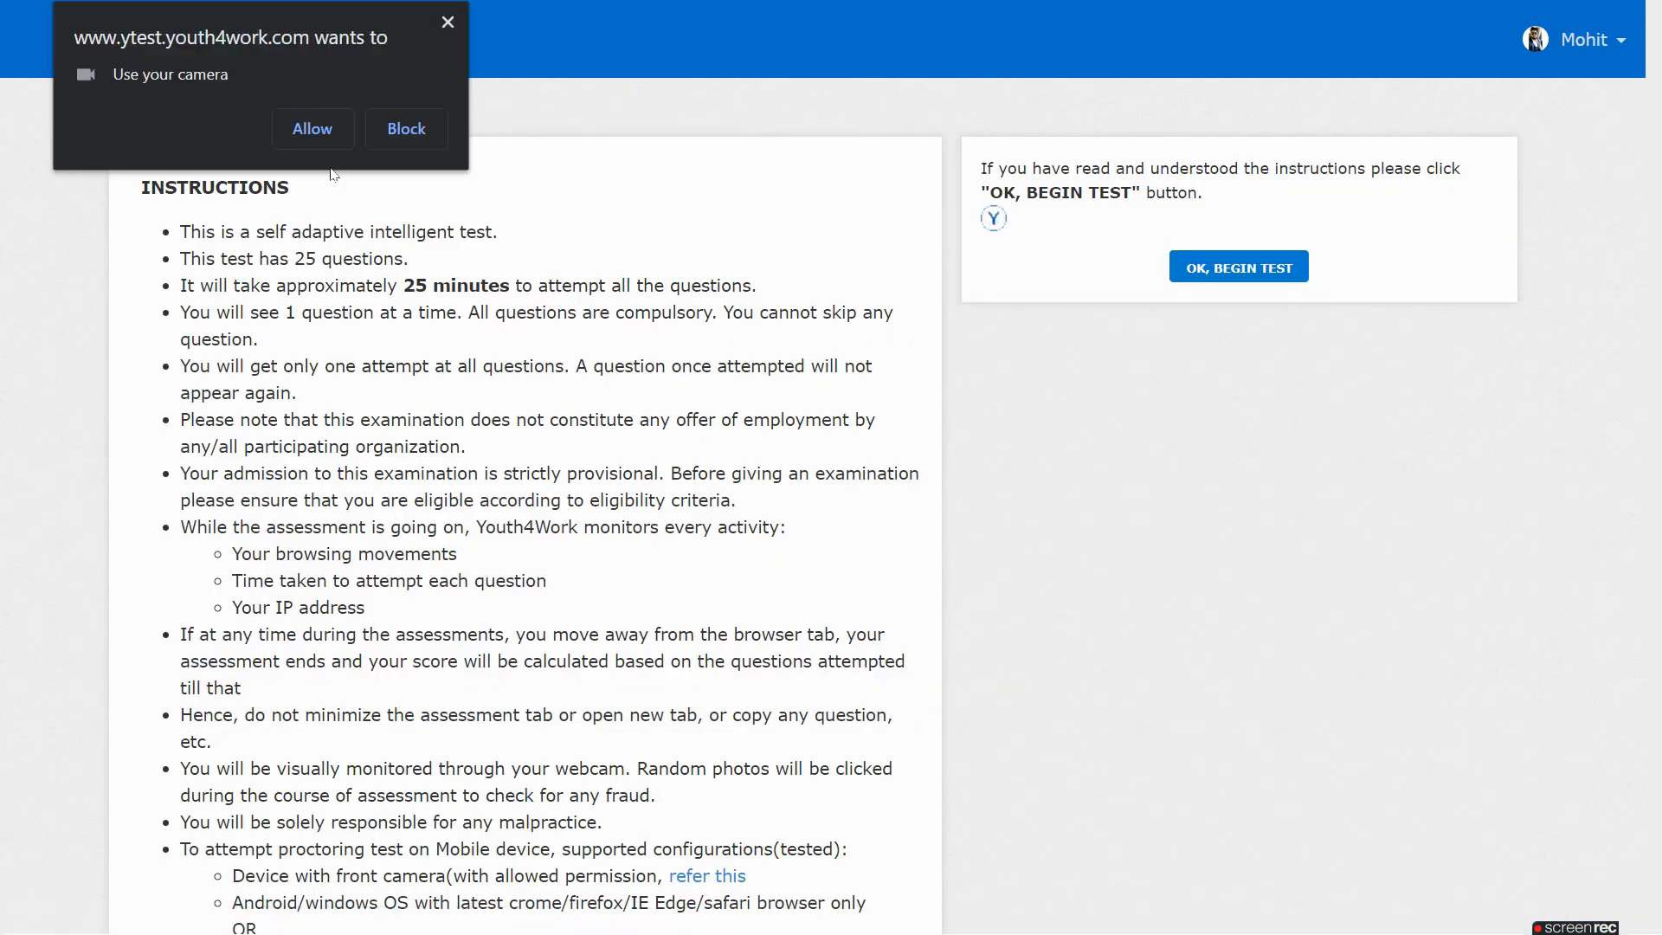
{"action": "left_click", "coordinate": [312, 129]}
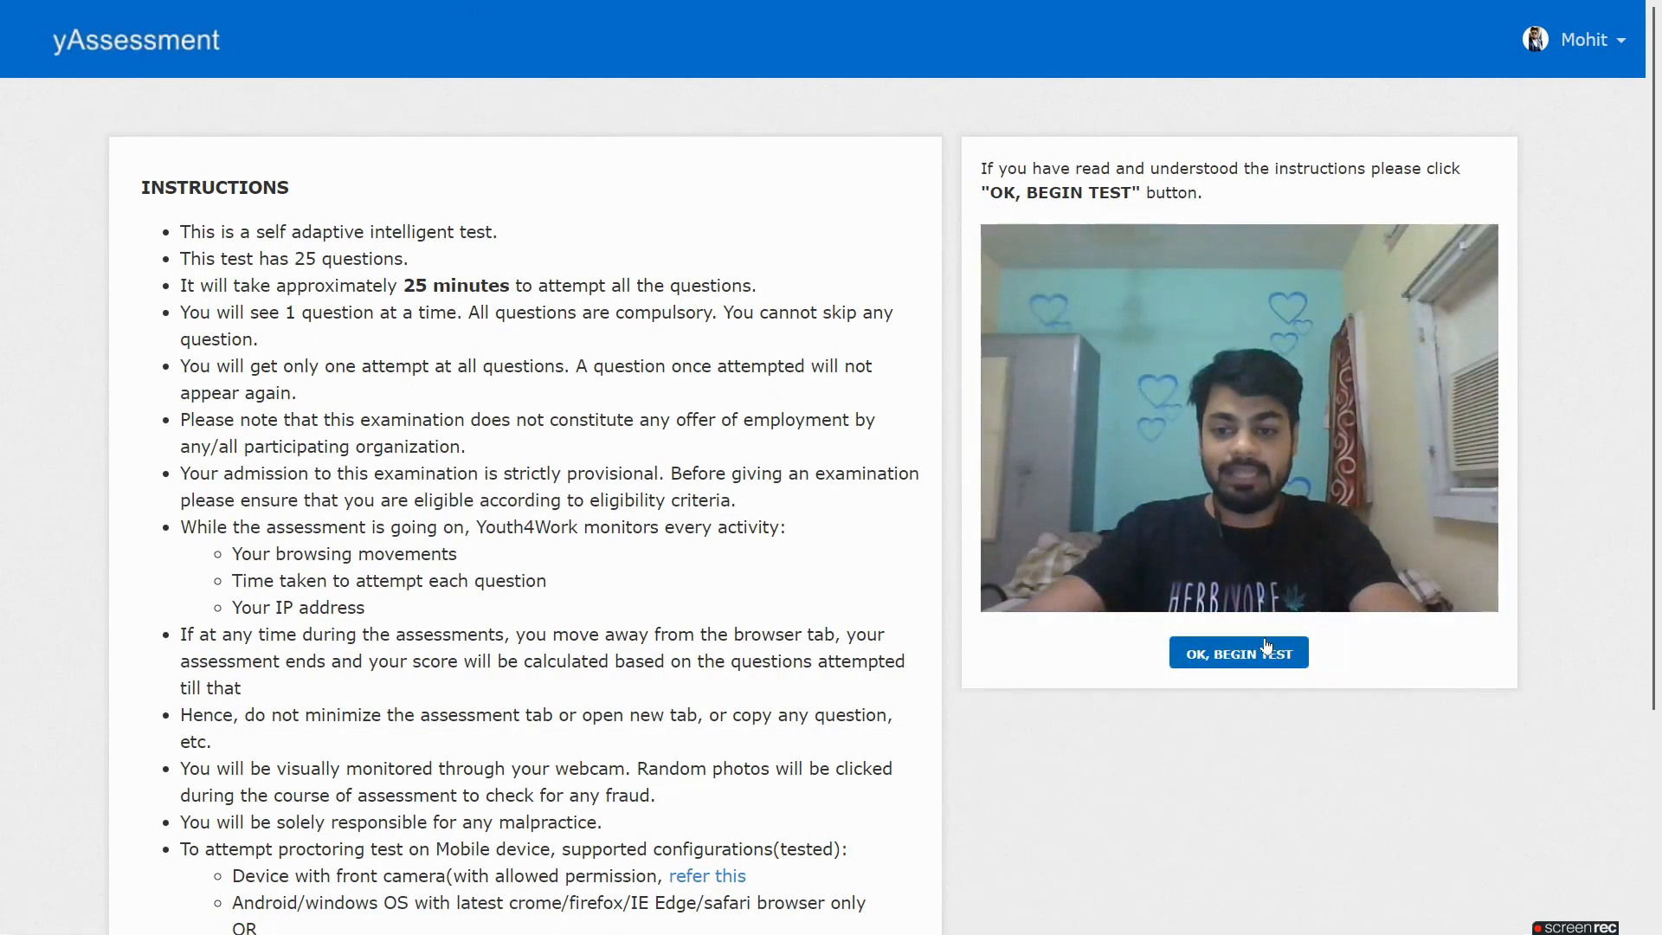
{"action": "left_click", "coordinate": [1265, 653]}
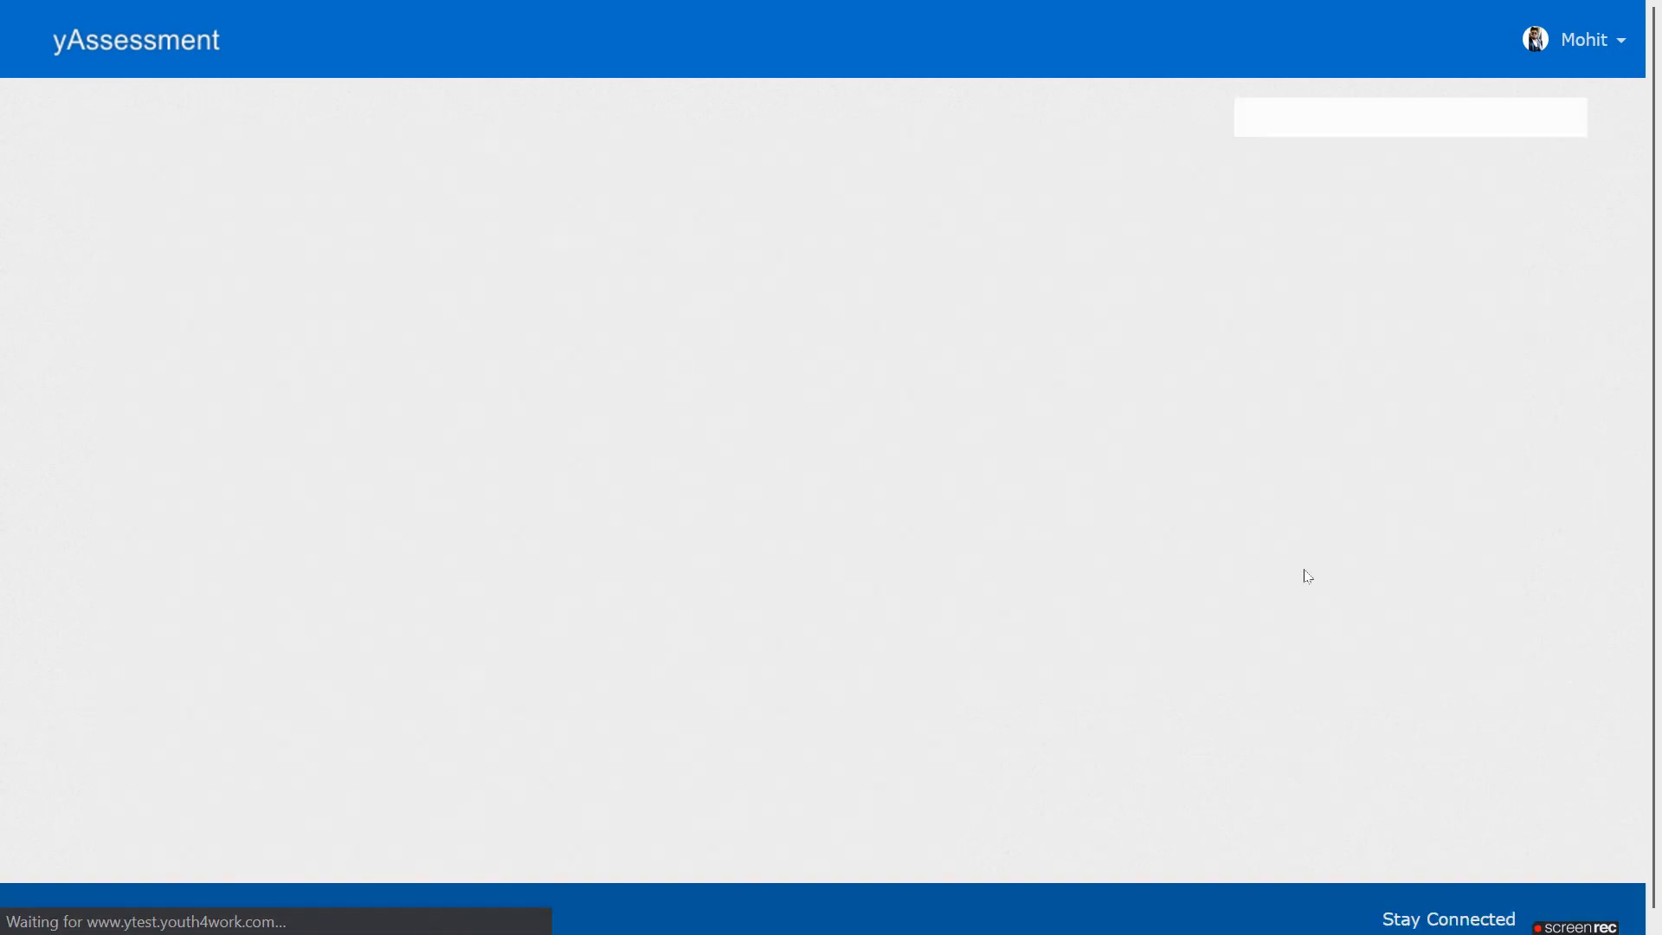
Start the timed exam and skip question 1 without answering
{"action": "left_click", "coordinate": [1406, 399]}
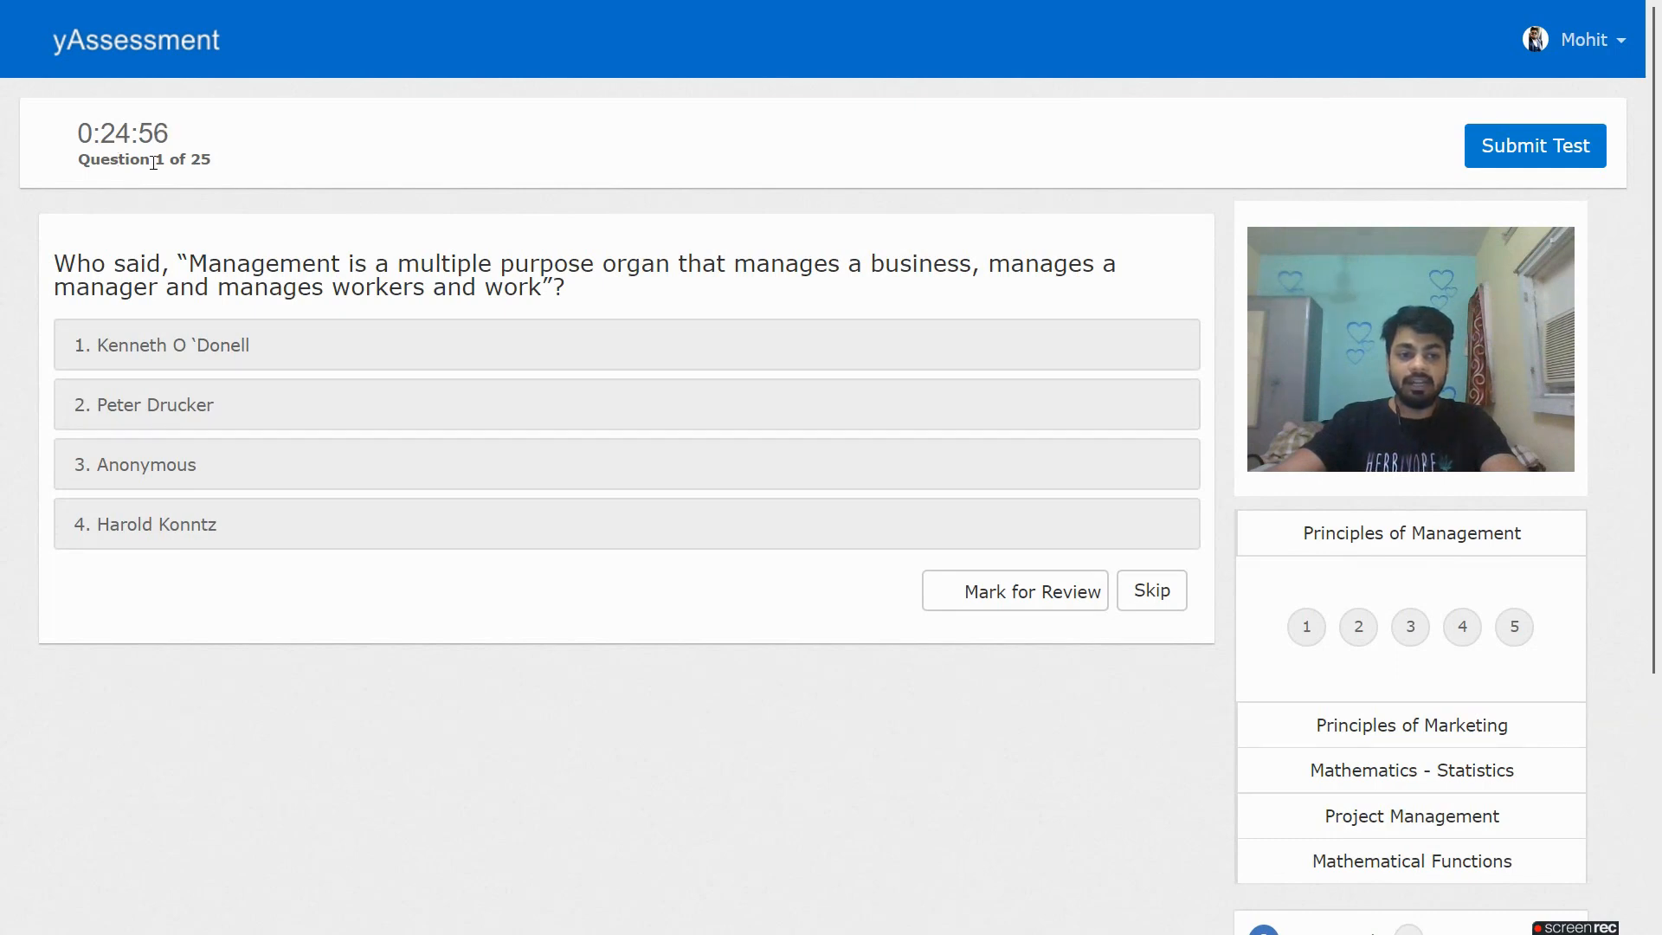
{"action": "scroll", "coordinate": [1321, 582], "scroll_direction": "down", "scroll_amount": 3}
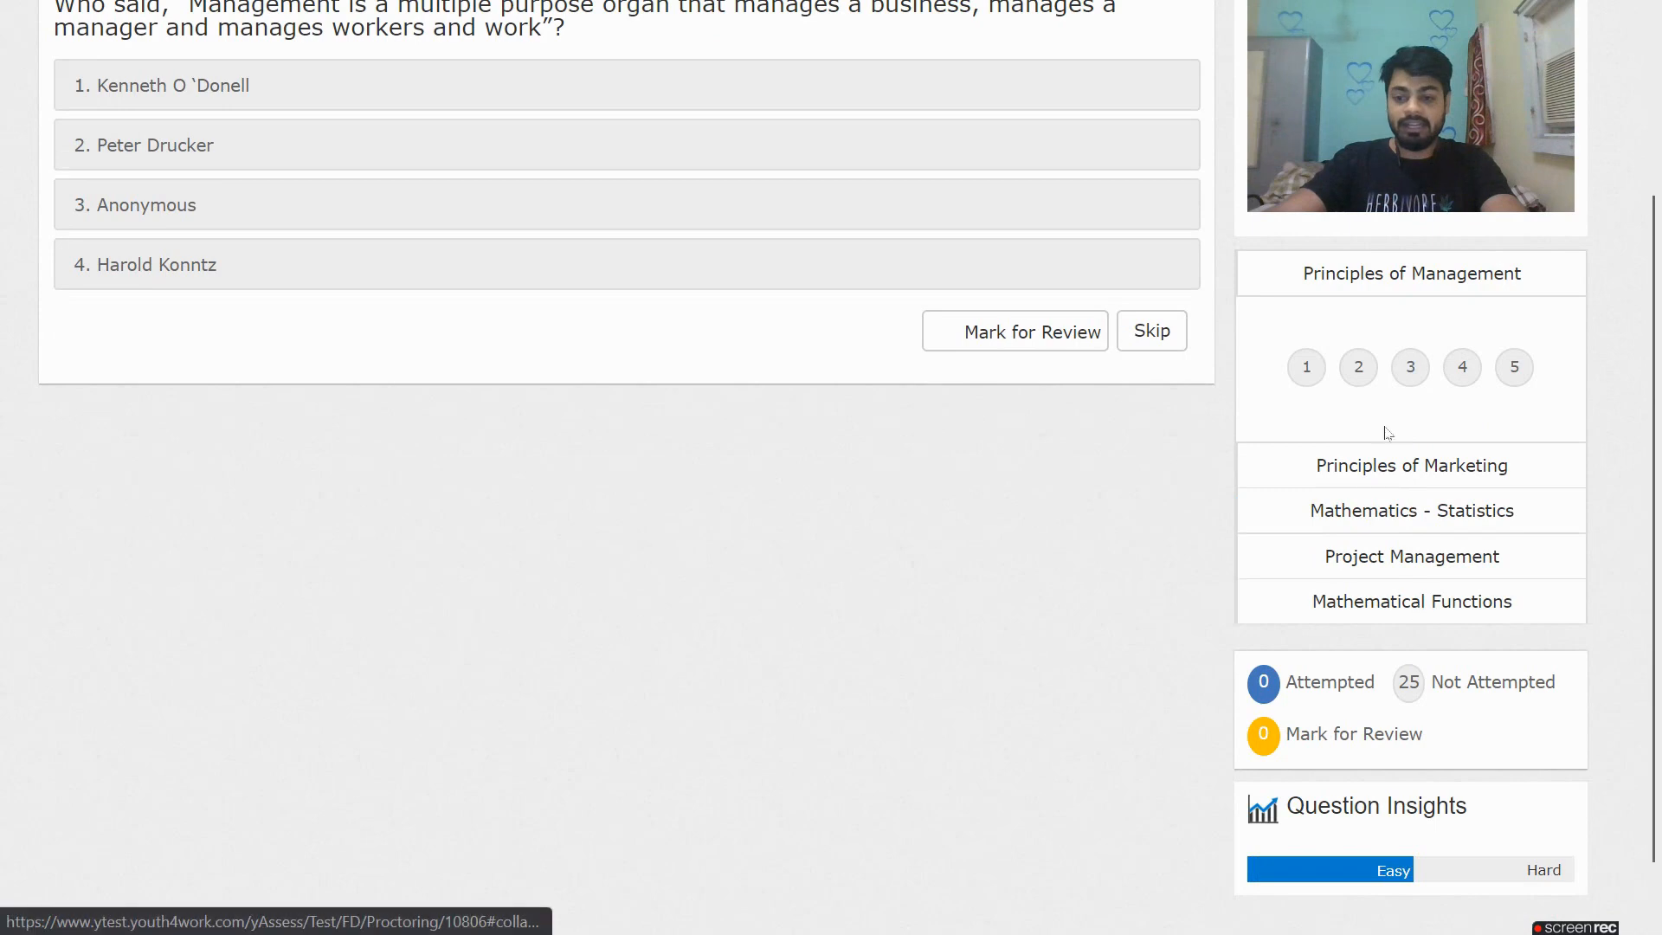
{"action": "scroll", "coordinate": [1206, 508], "scroll_direction": "up", "scroll_amount": 3}
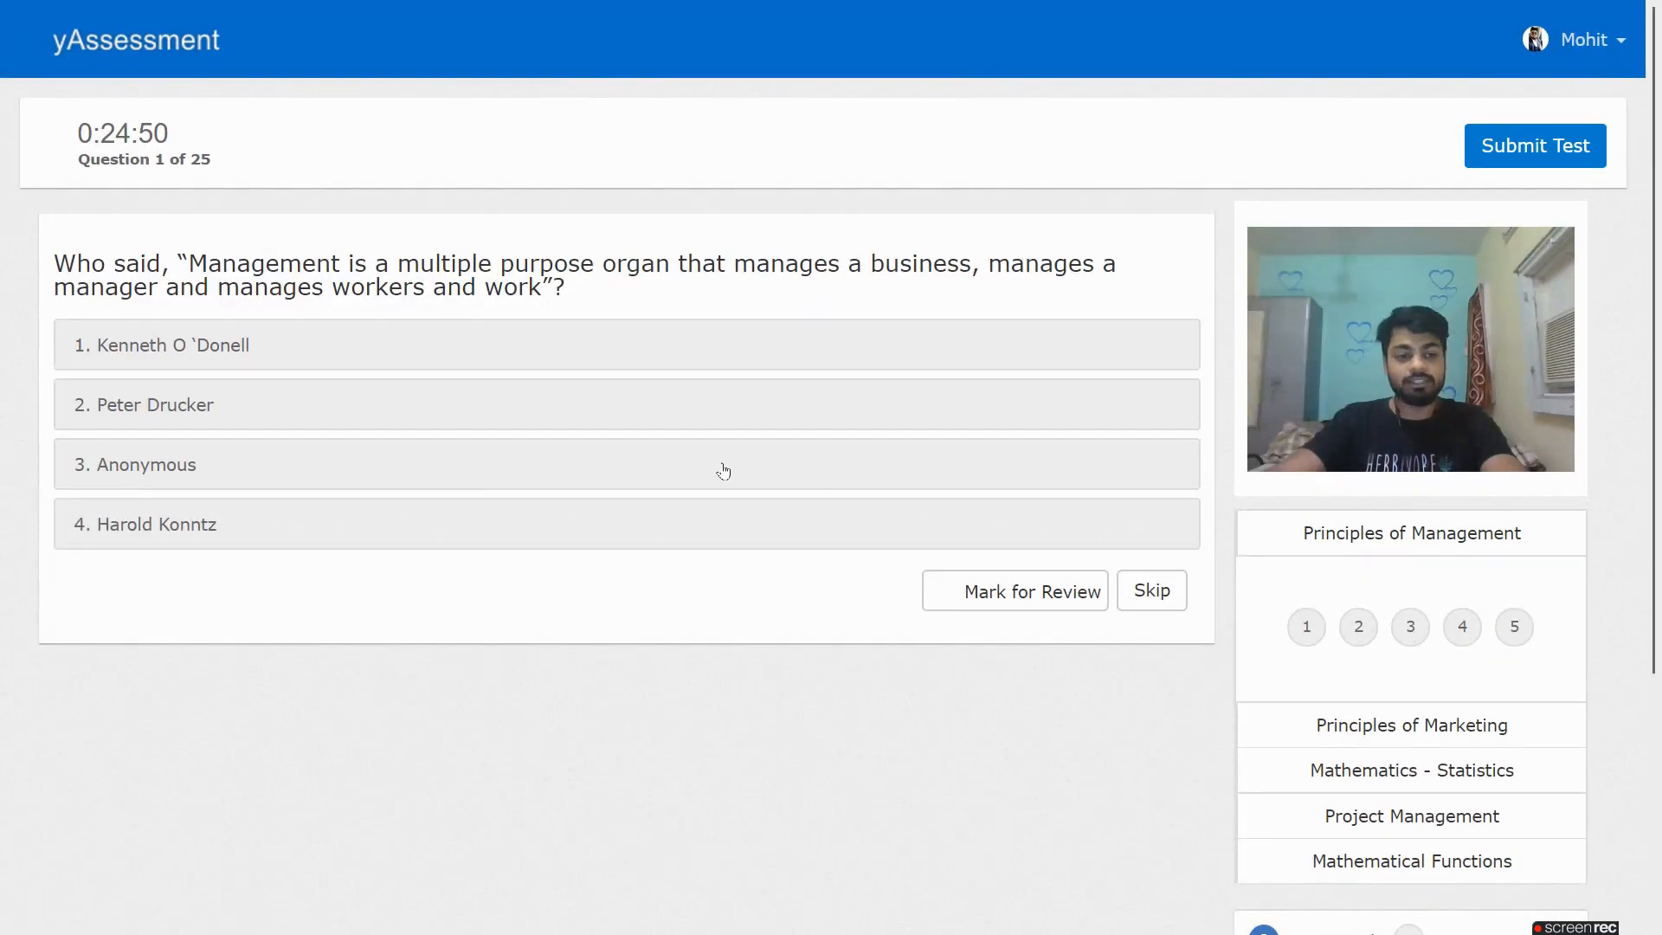
{"action": "left_click", "coordinate": [1150, 605]}
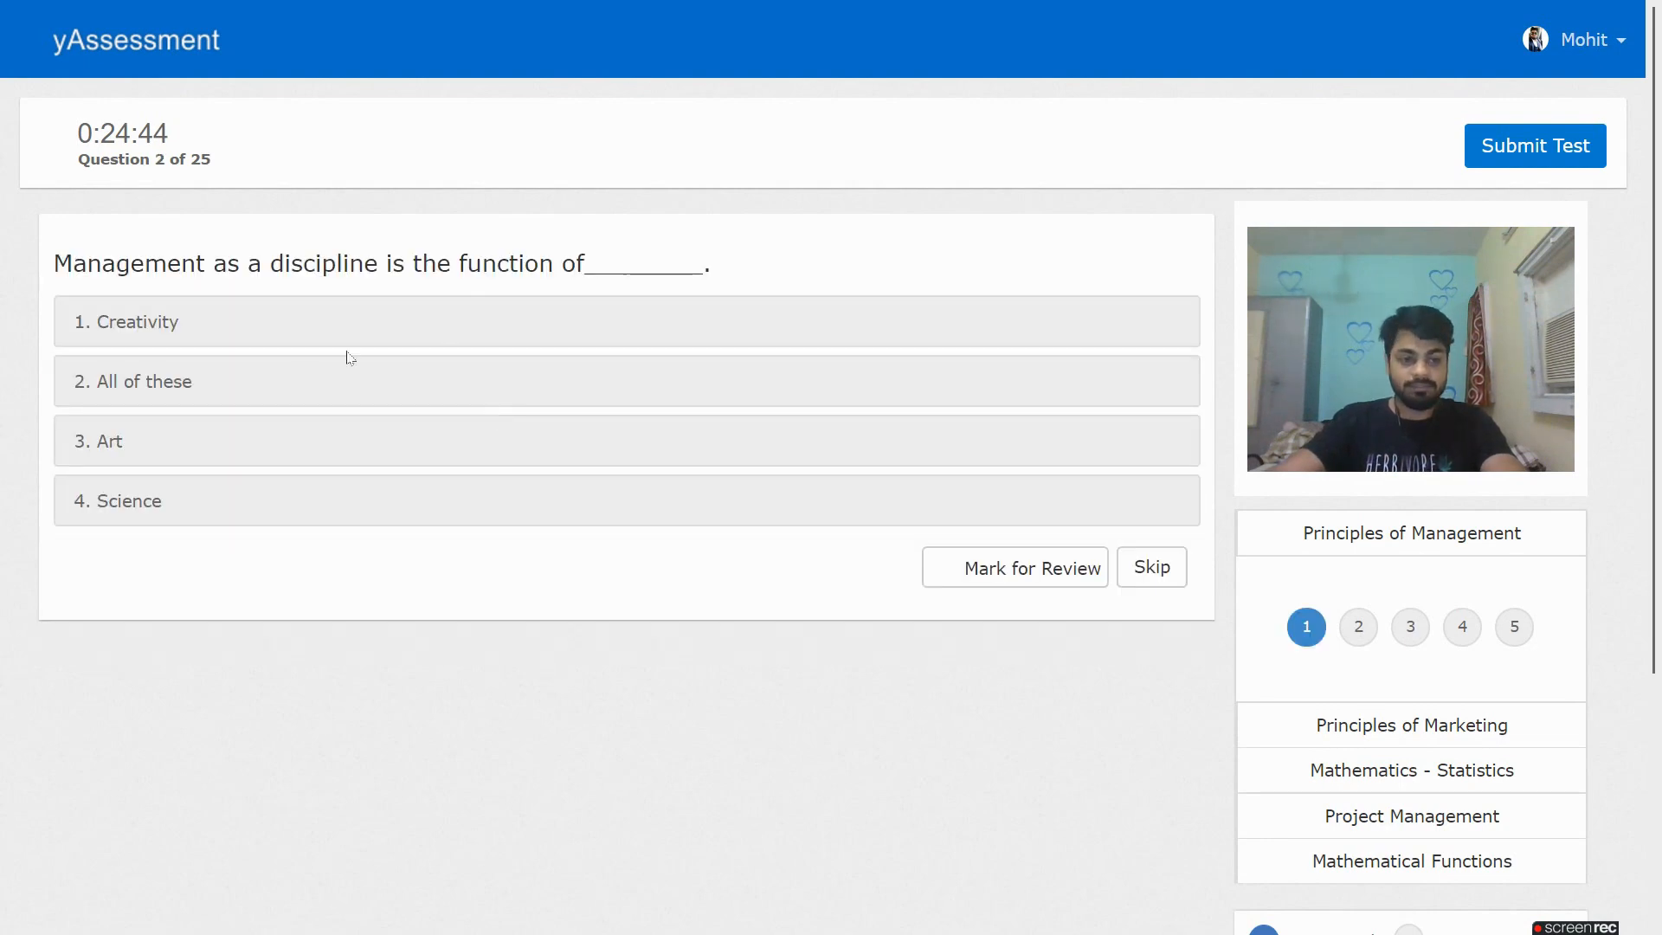
Answer questions 2–5 (All of these, Employees, Proximity of markets, Management), then jump to Statistics question 12
{"action": "left_click", "coordinate": [378, 381]}
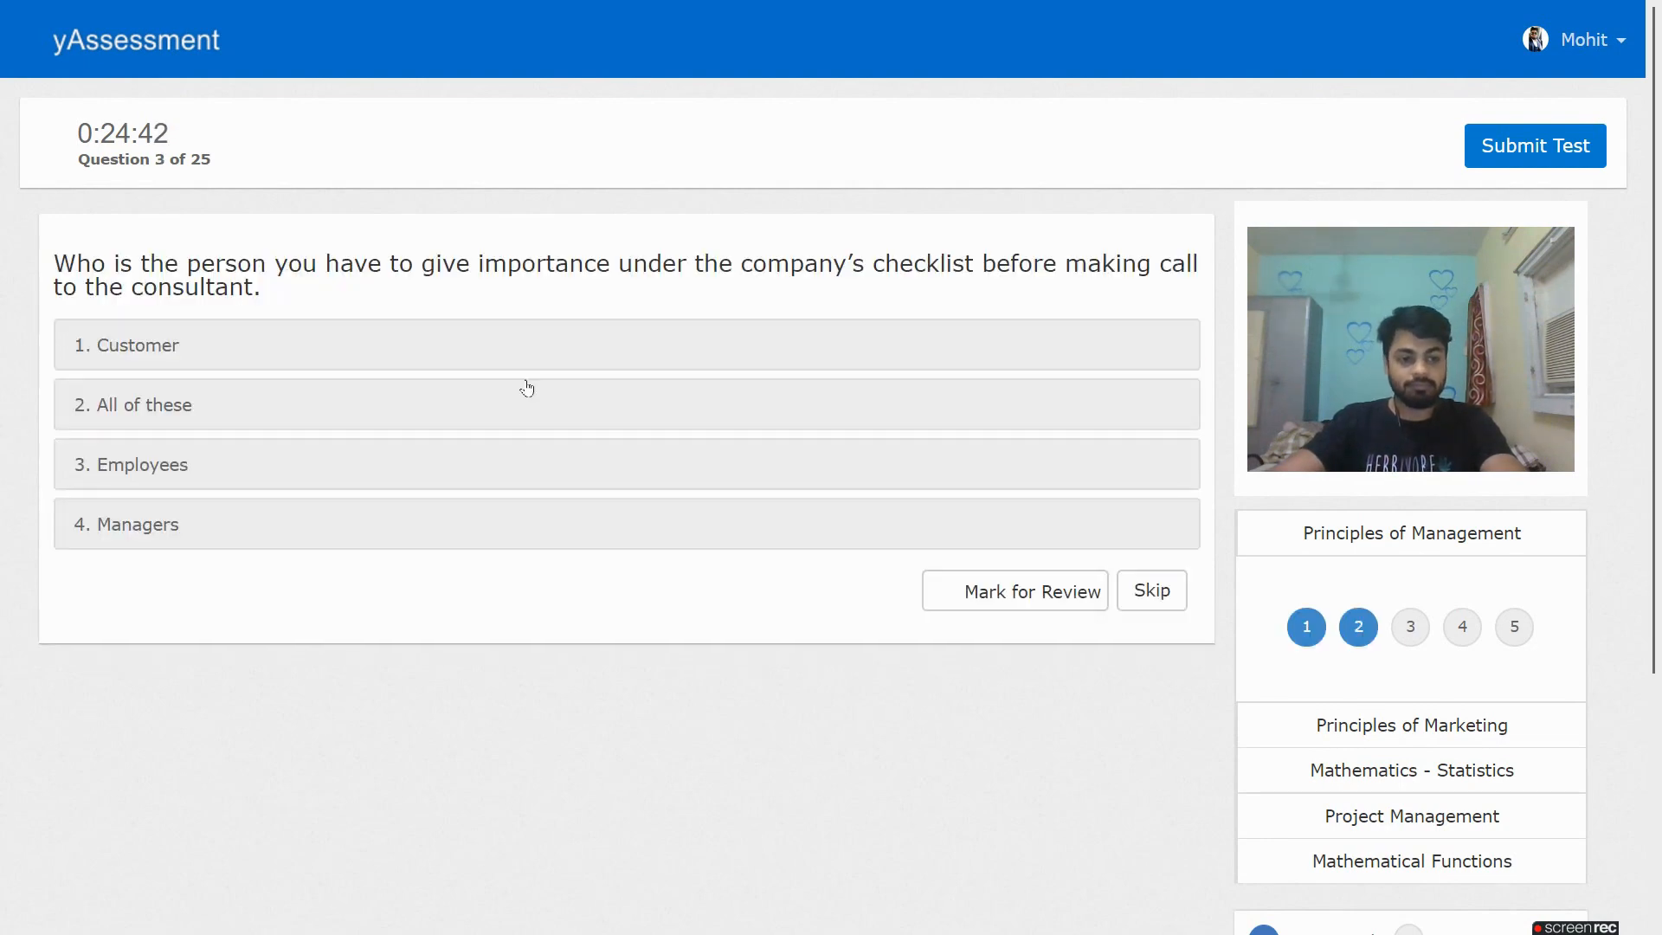
{"action": "left_click", "coordinate": [514, 459]}
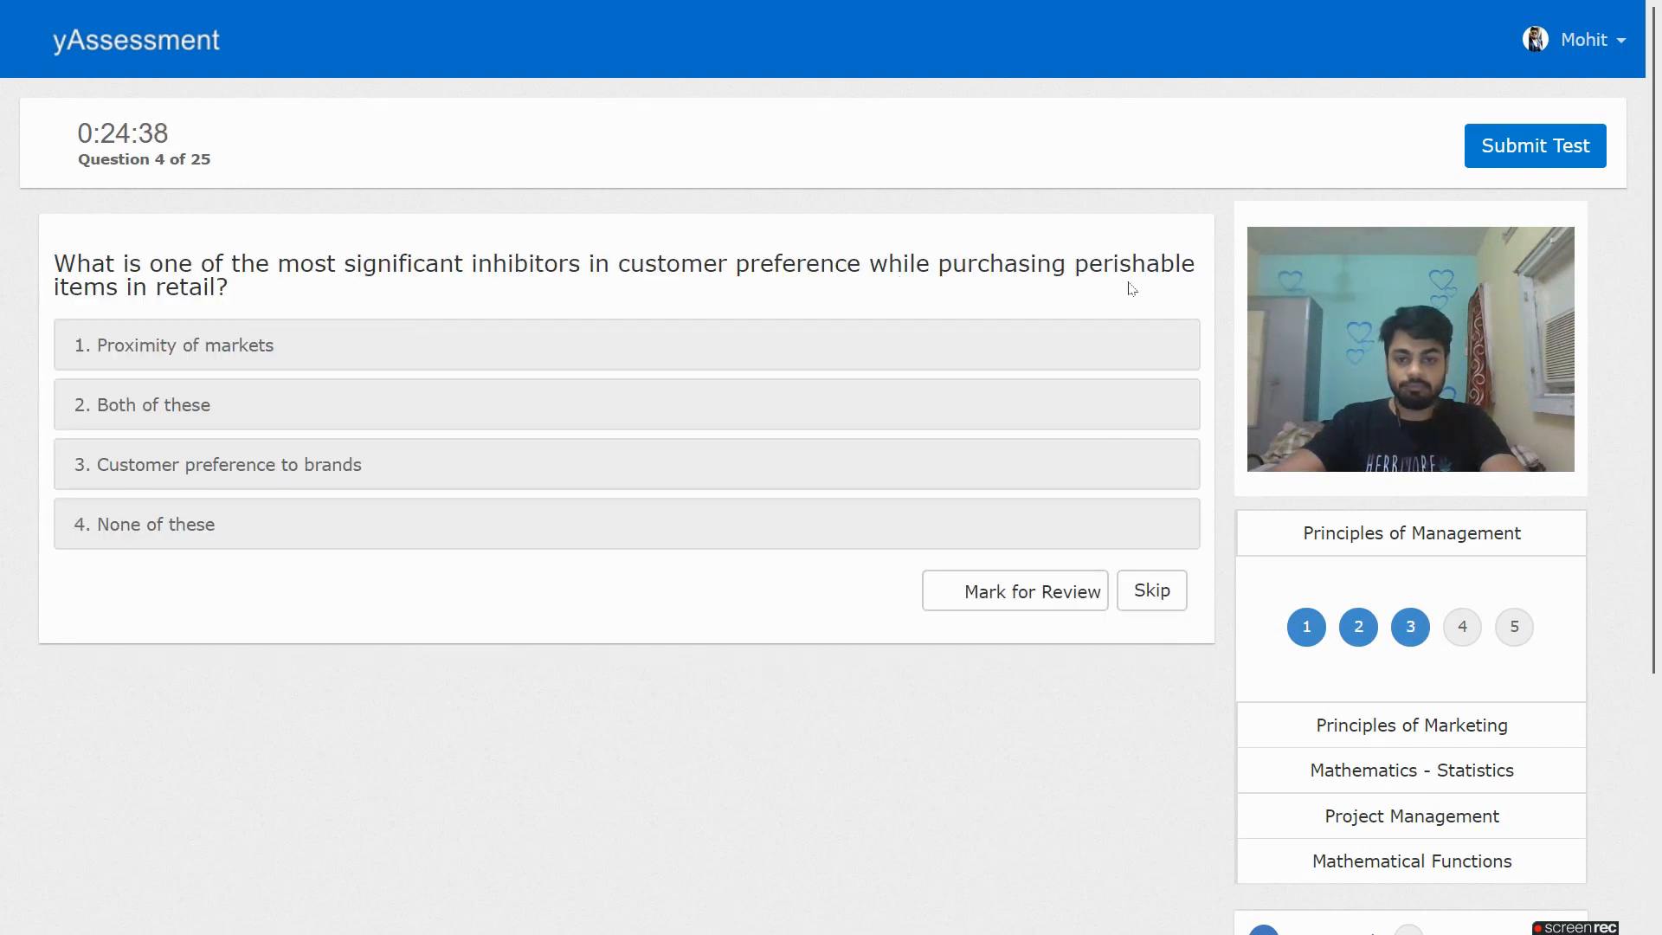
{"action": "left_click", "coordinate": [433, 352]}
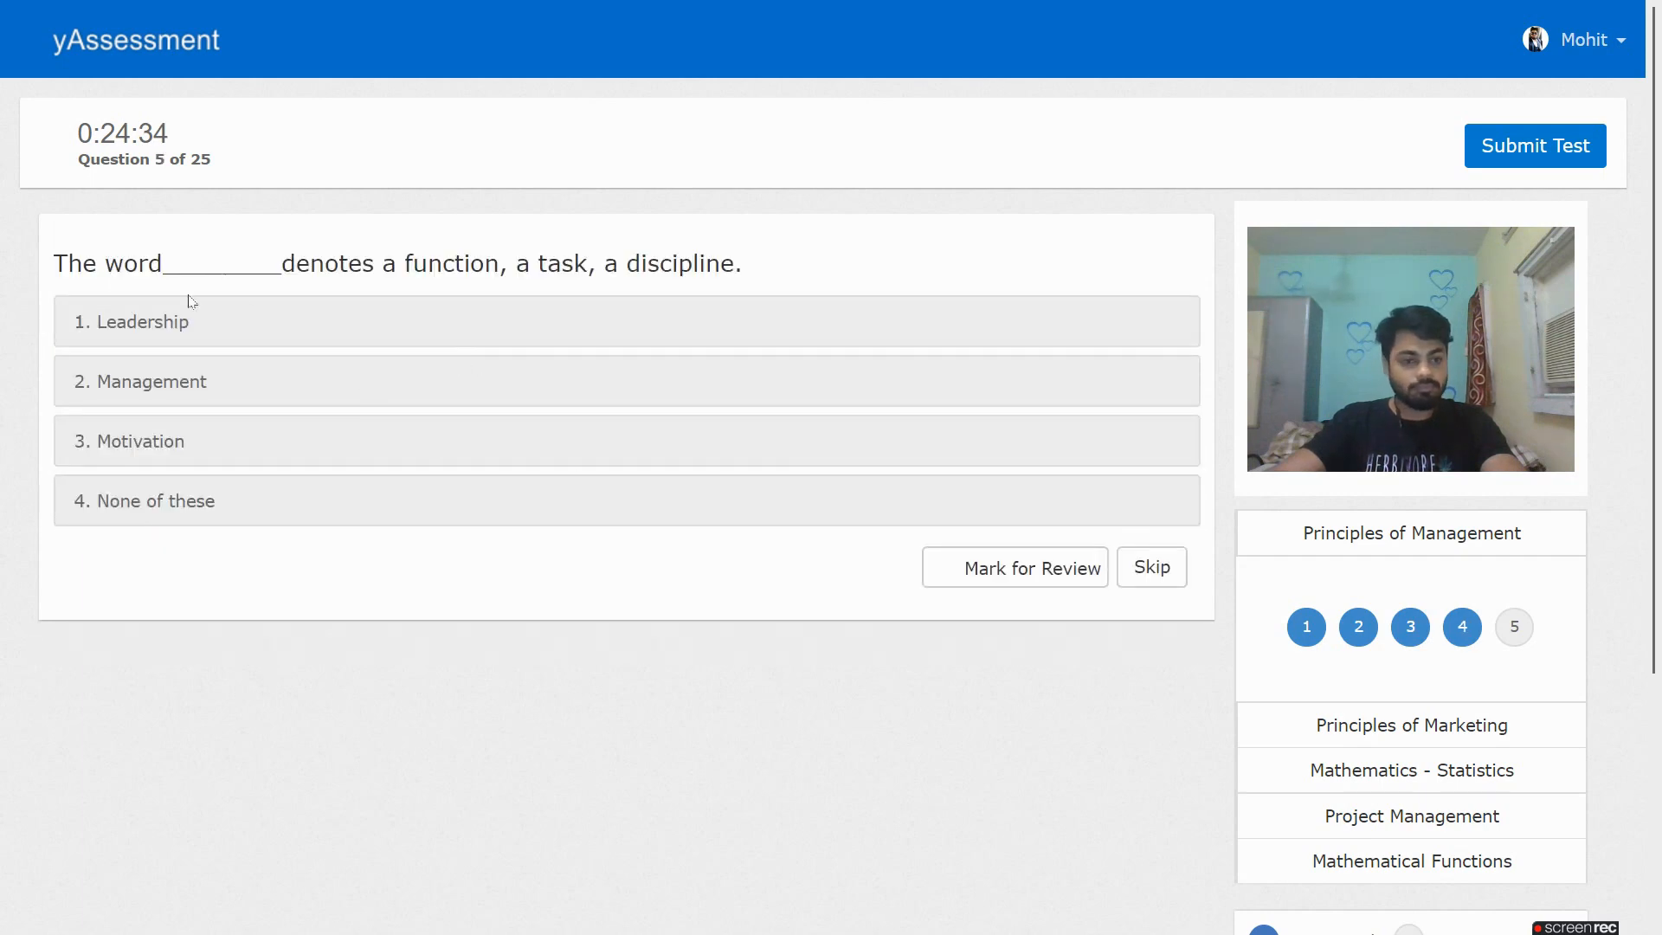
{"action": "left_click", "coordinate": [472, 391]}
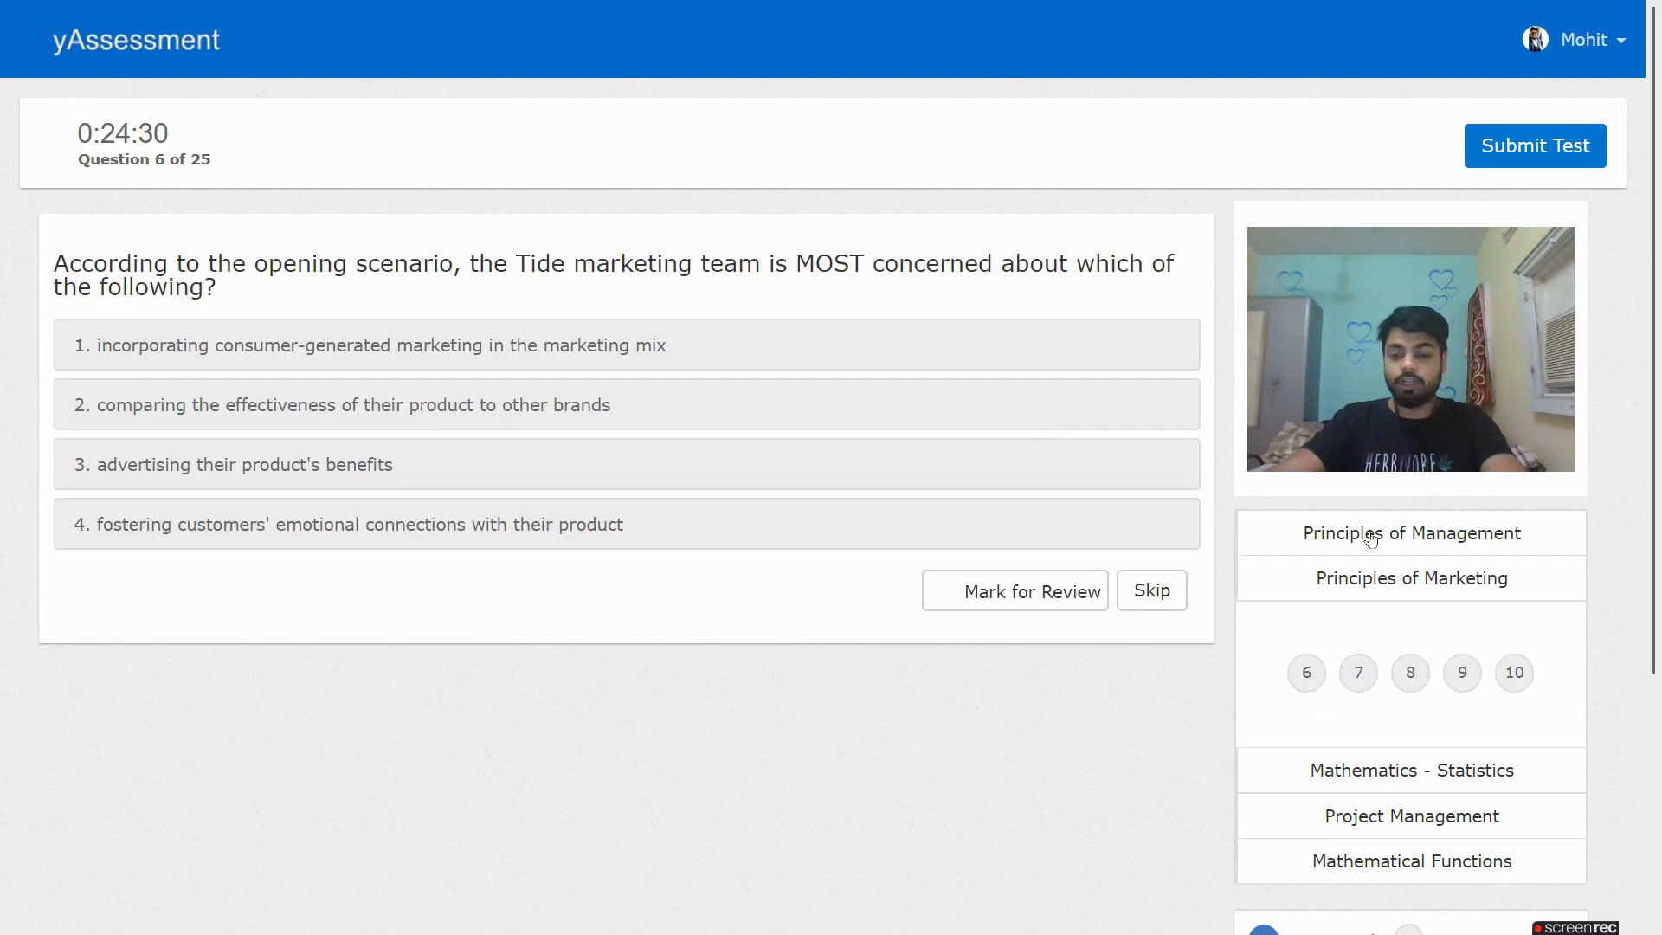
{"action": "scroll", "coordinate": [1273, 508], "scroll_direction": "down", "scroll_amount": 3}
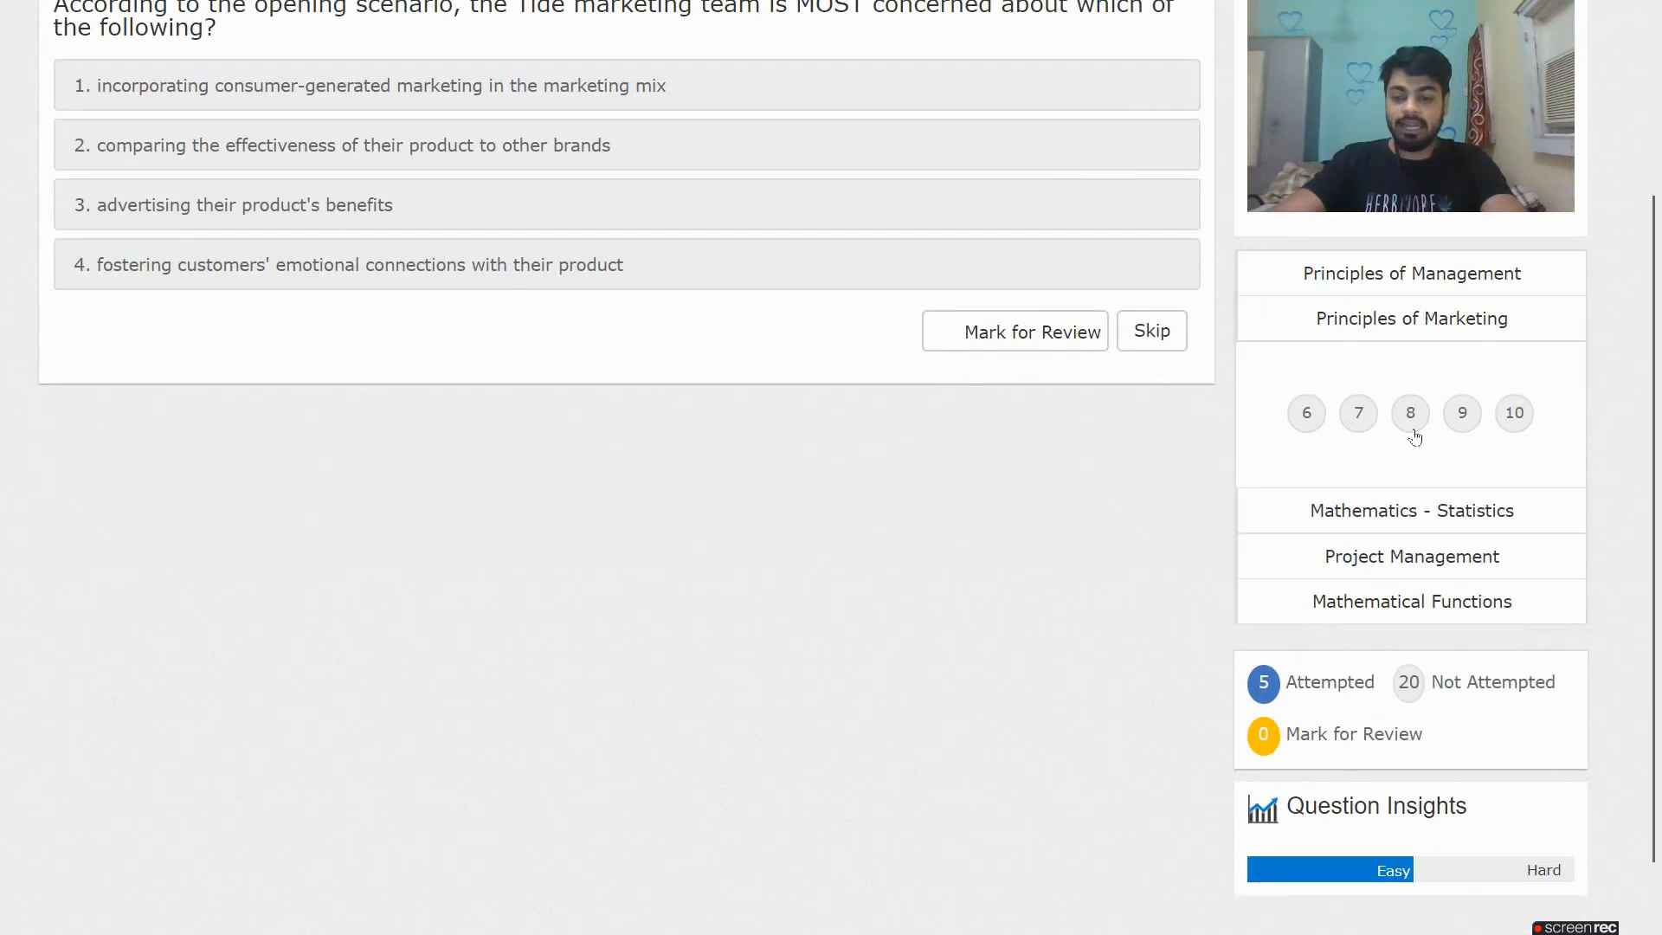
{"action": "left_click", "coordinate": [1407, 510]}
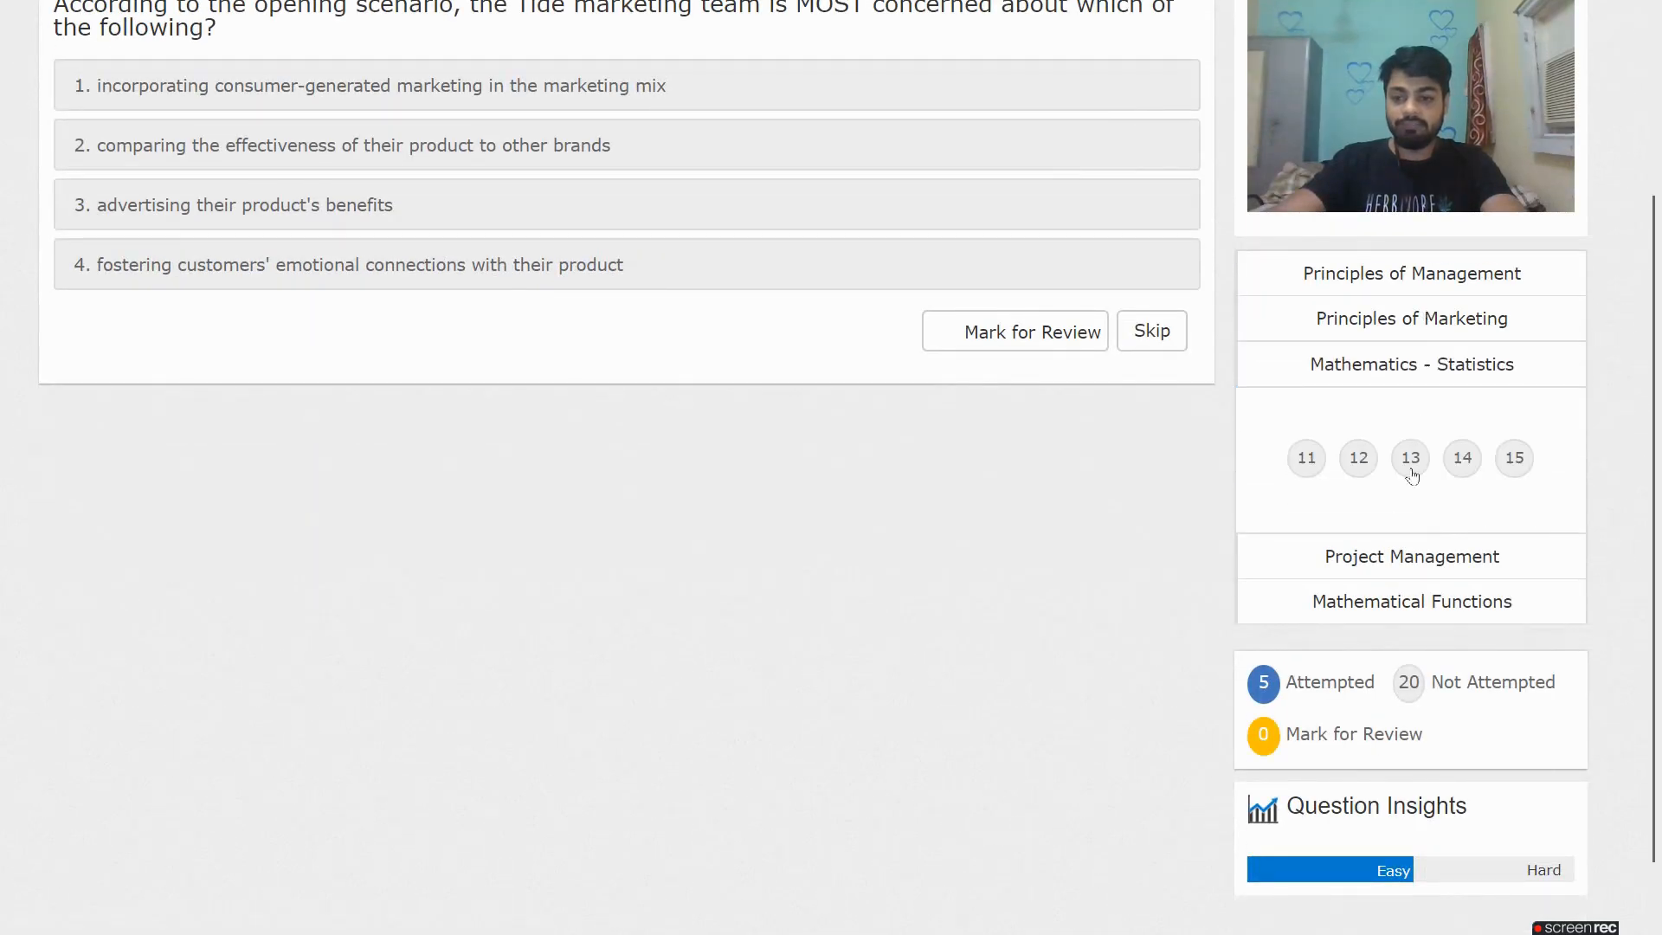
{"action": "left_click", "coordinate": [1359, 457]}
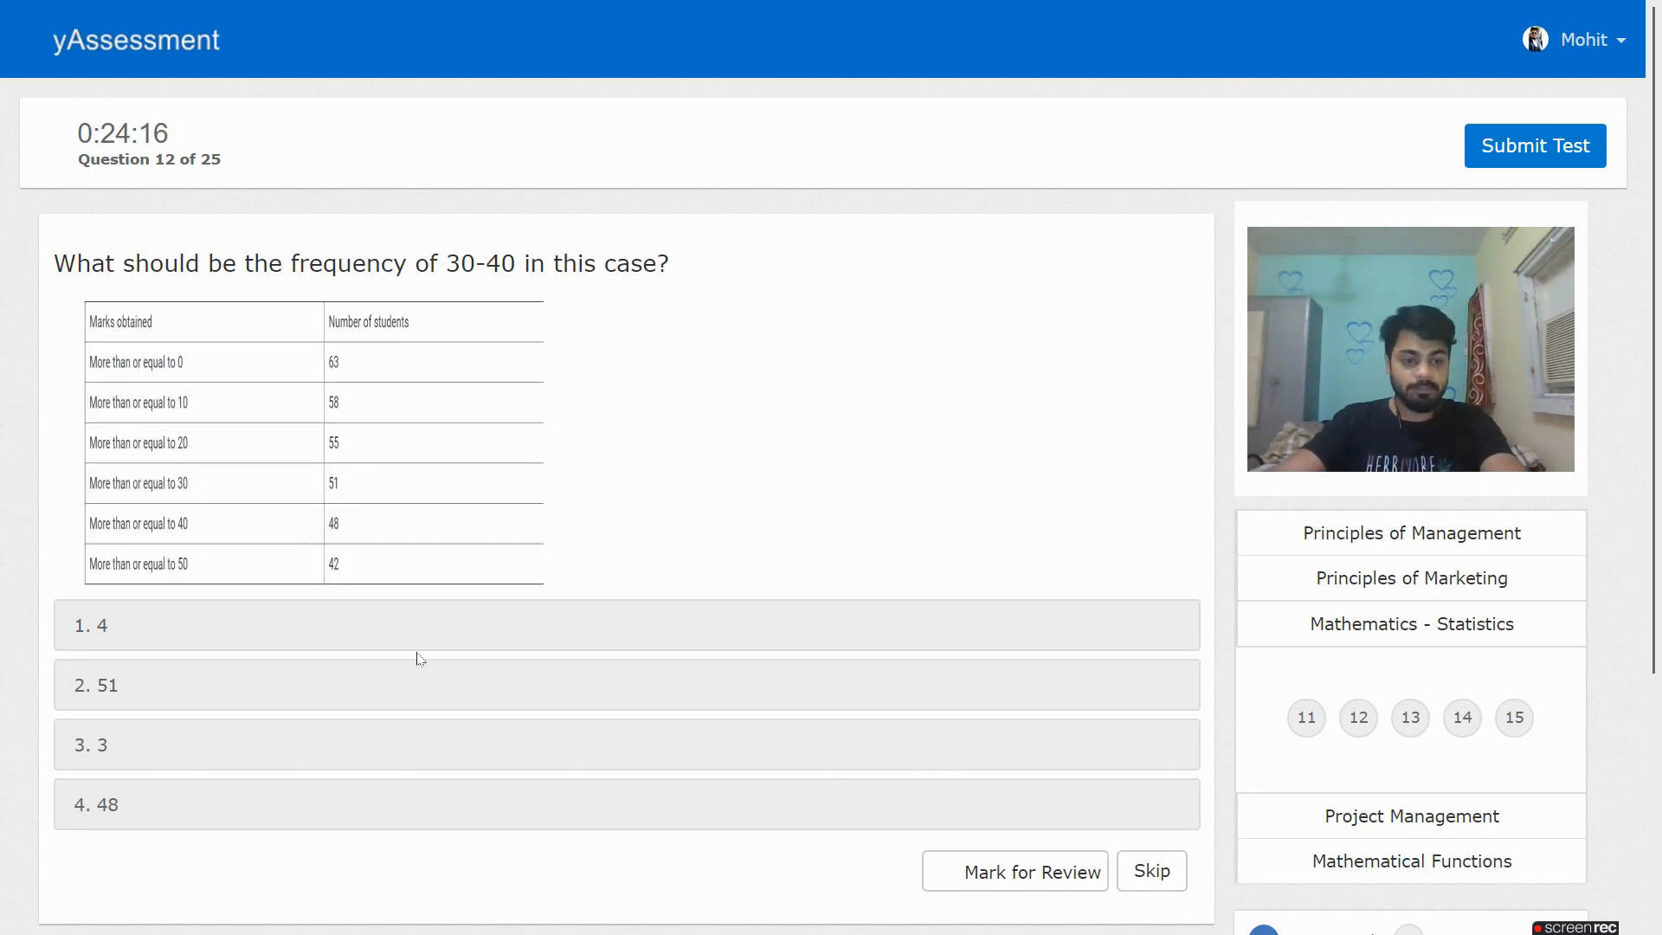
Answer Statistics questions 12–15 and 11 (3, 20-30, 20-30, 30-40, 30-40)
{"action": "left_click", "coordinate": [263, 746]}
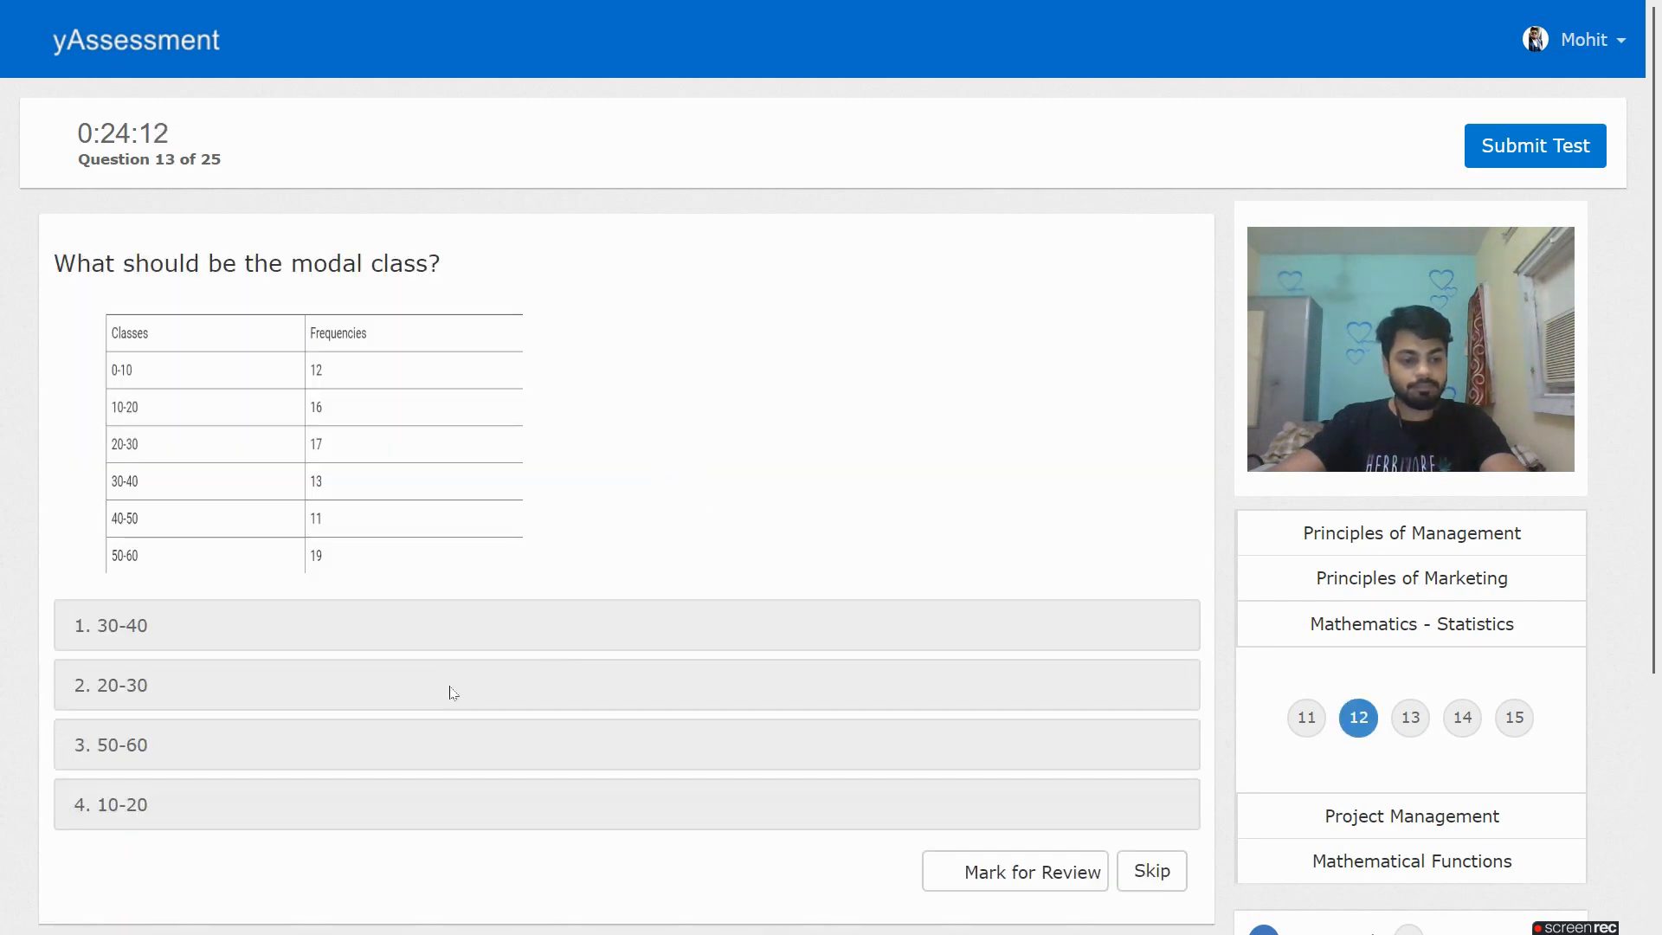
{"action": "left_click", "coordinate": [453, 690]}
{"action": "left_click", "coordinate": [425, 443]}
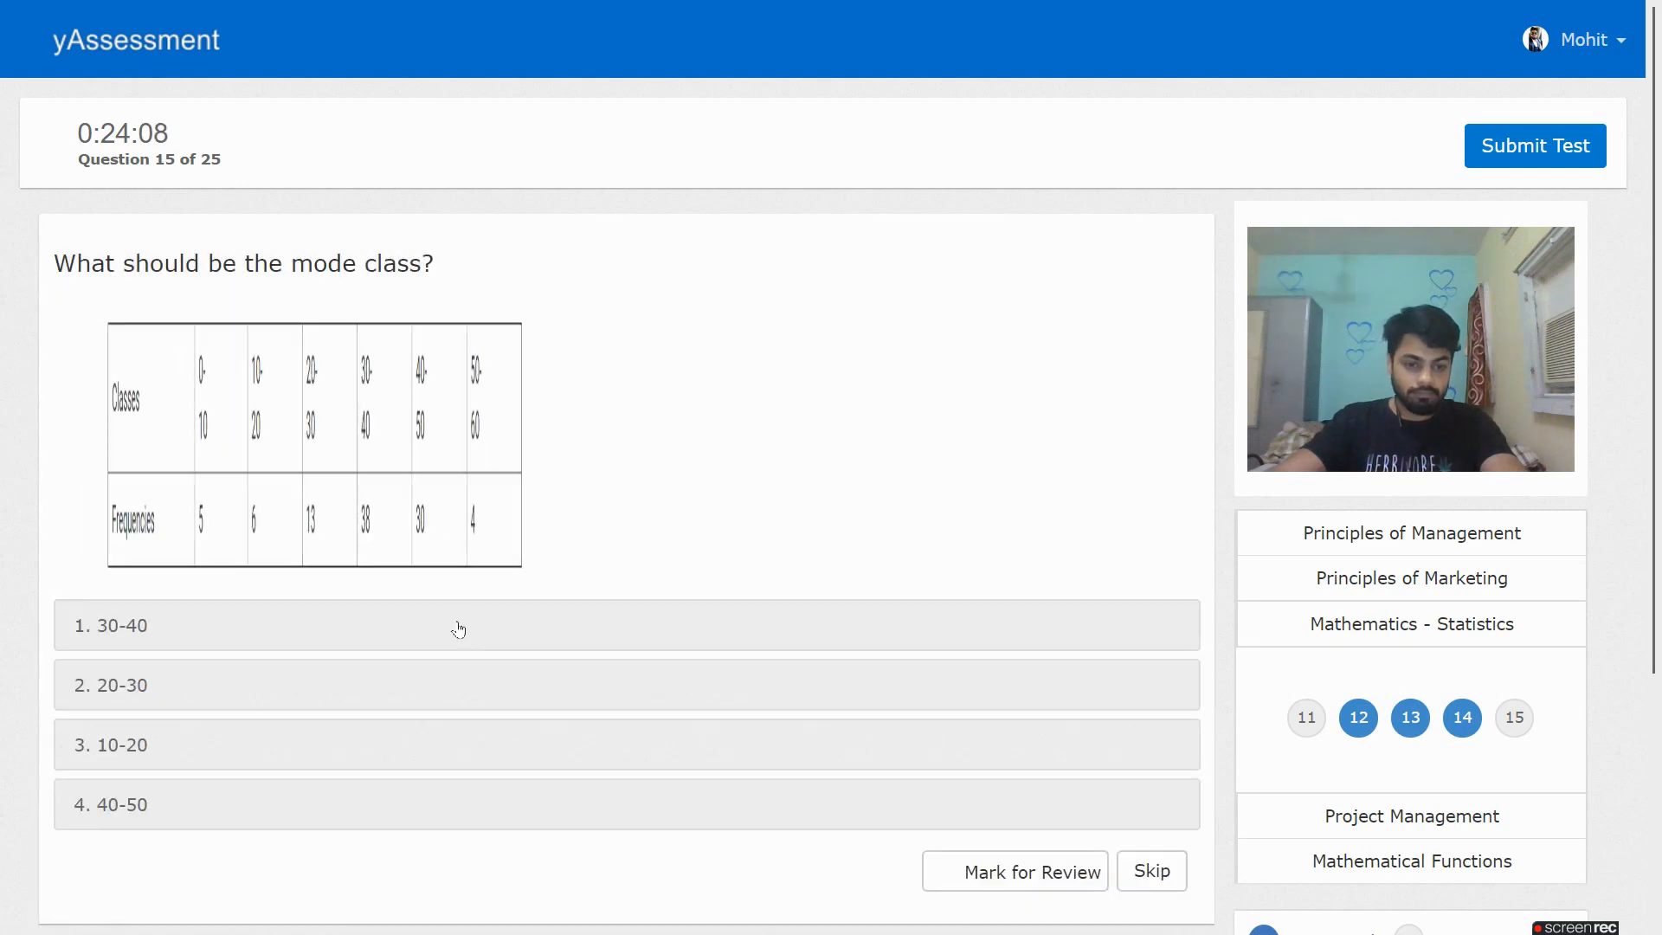
{"action": "left_click", "coordinate": [460, 621]}
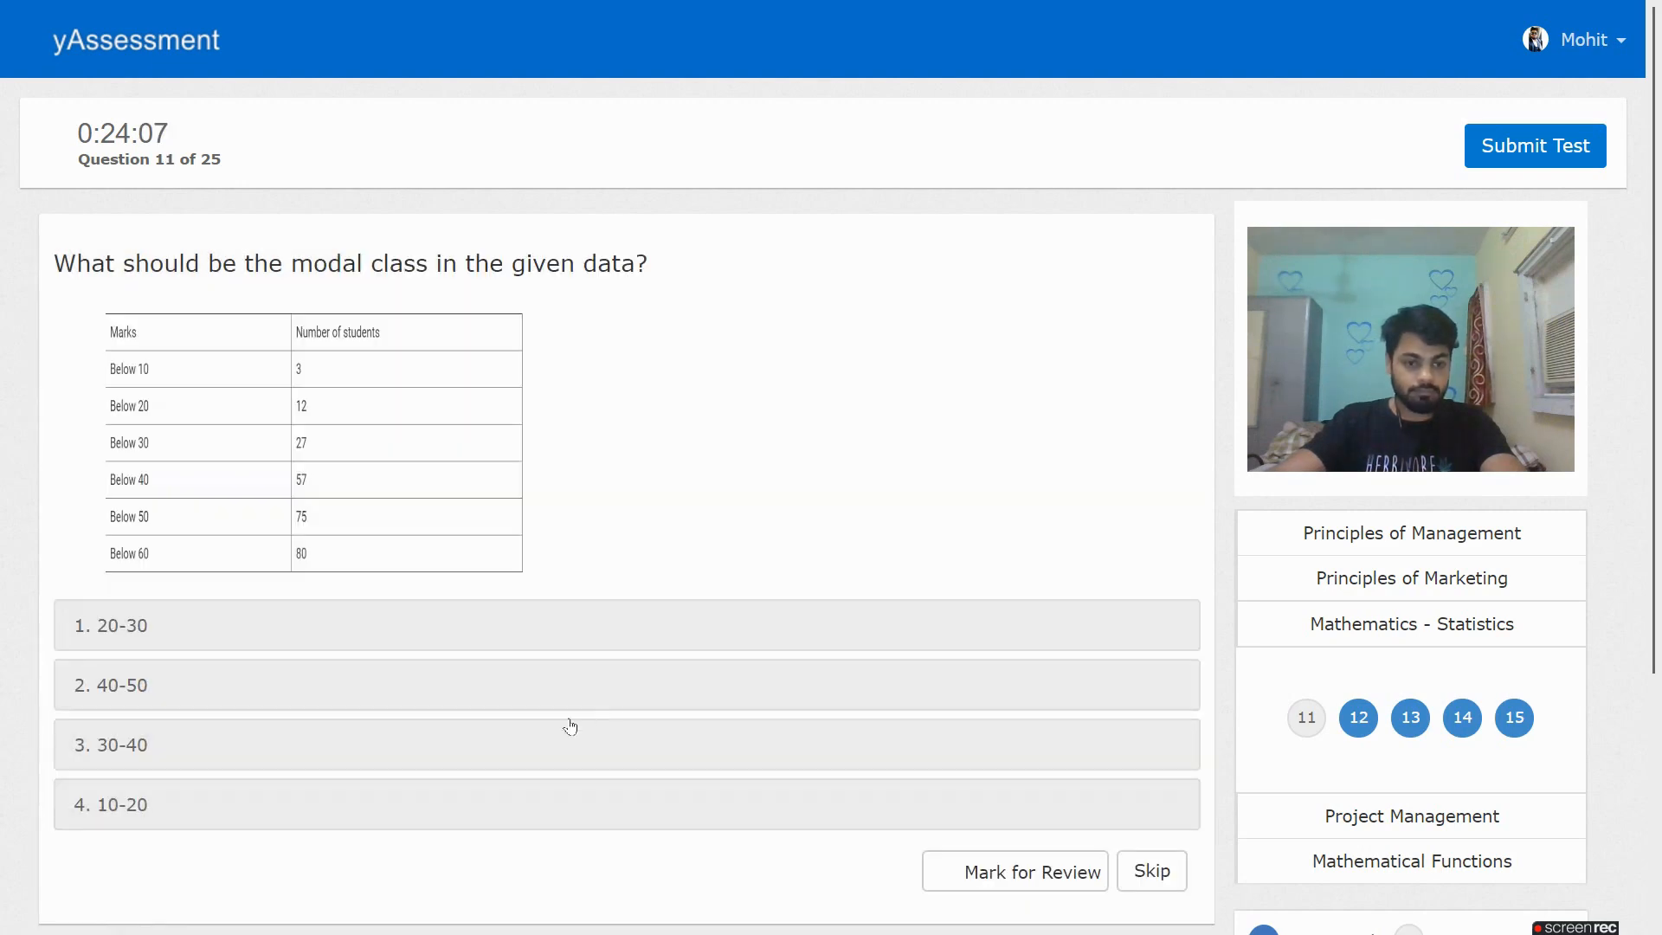
{"action": "left_click", "coordinate": [381, 741]}
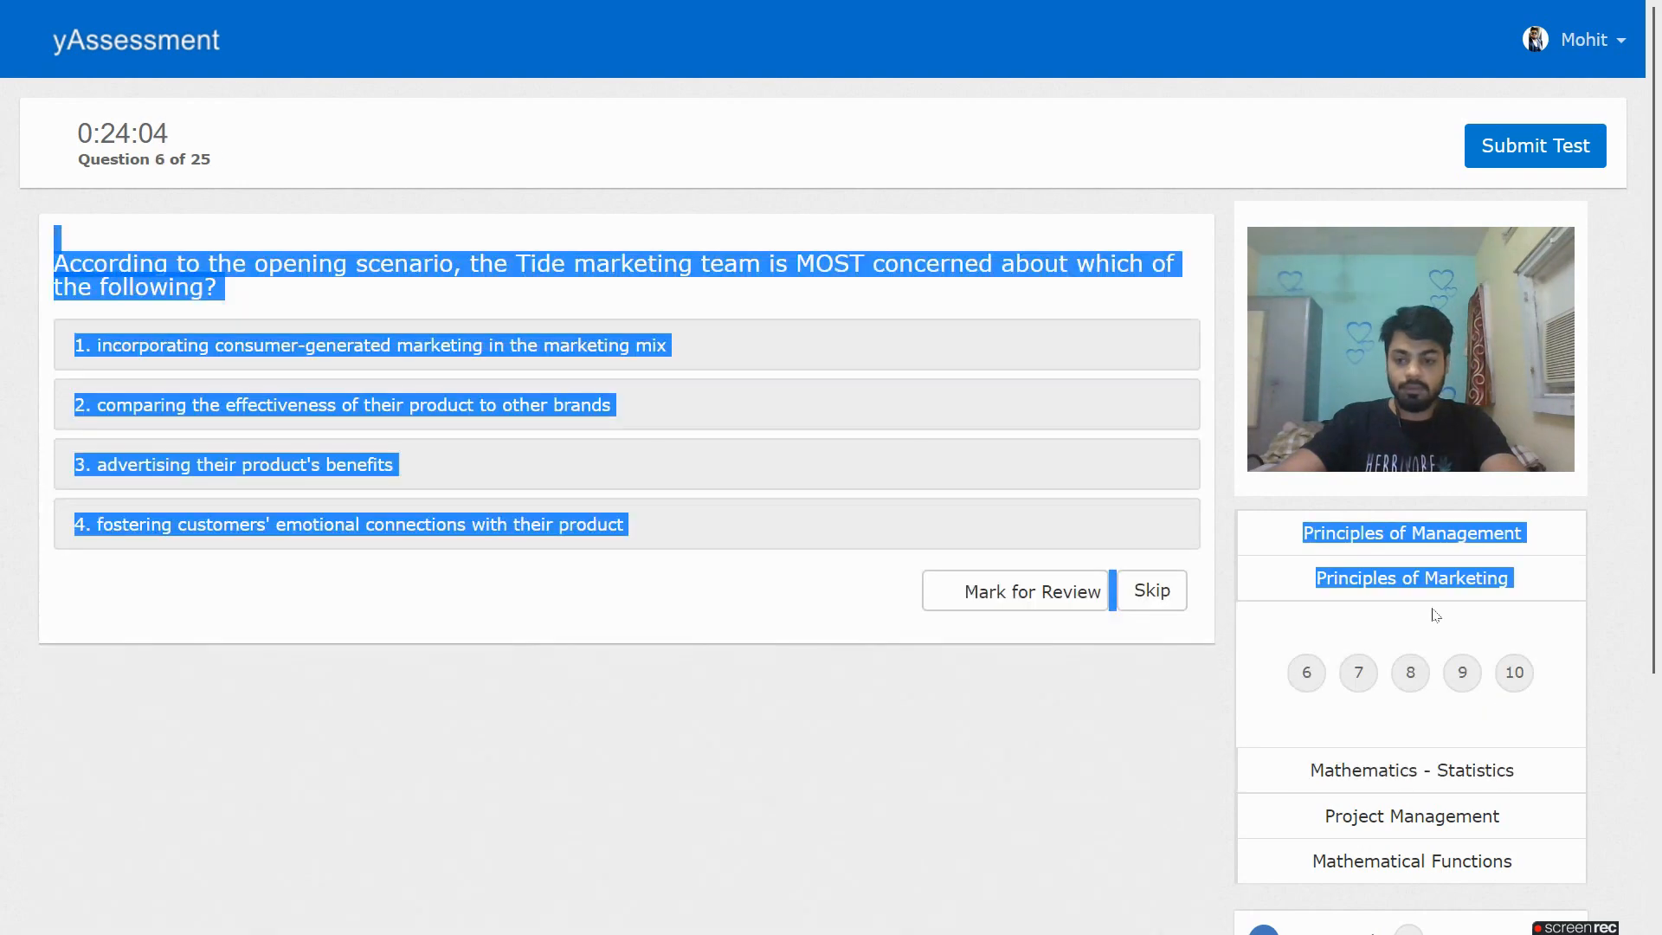
Answer Principles of Marketing questions 6–10, including Marketing, need and market offering
{"action": "left_click", "coordinate": [693, 615]}
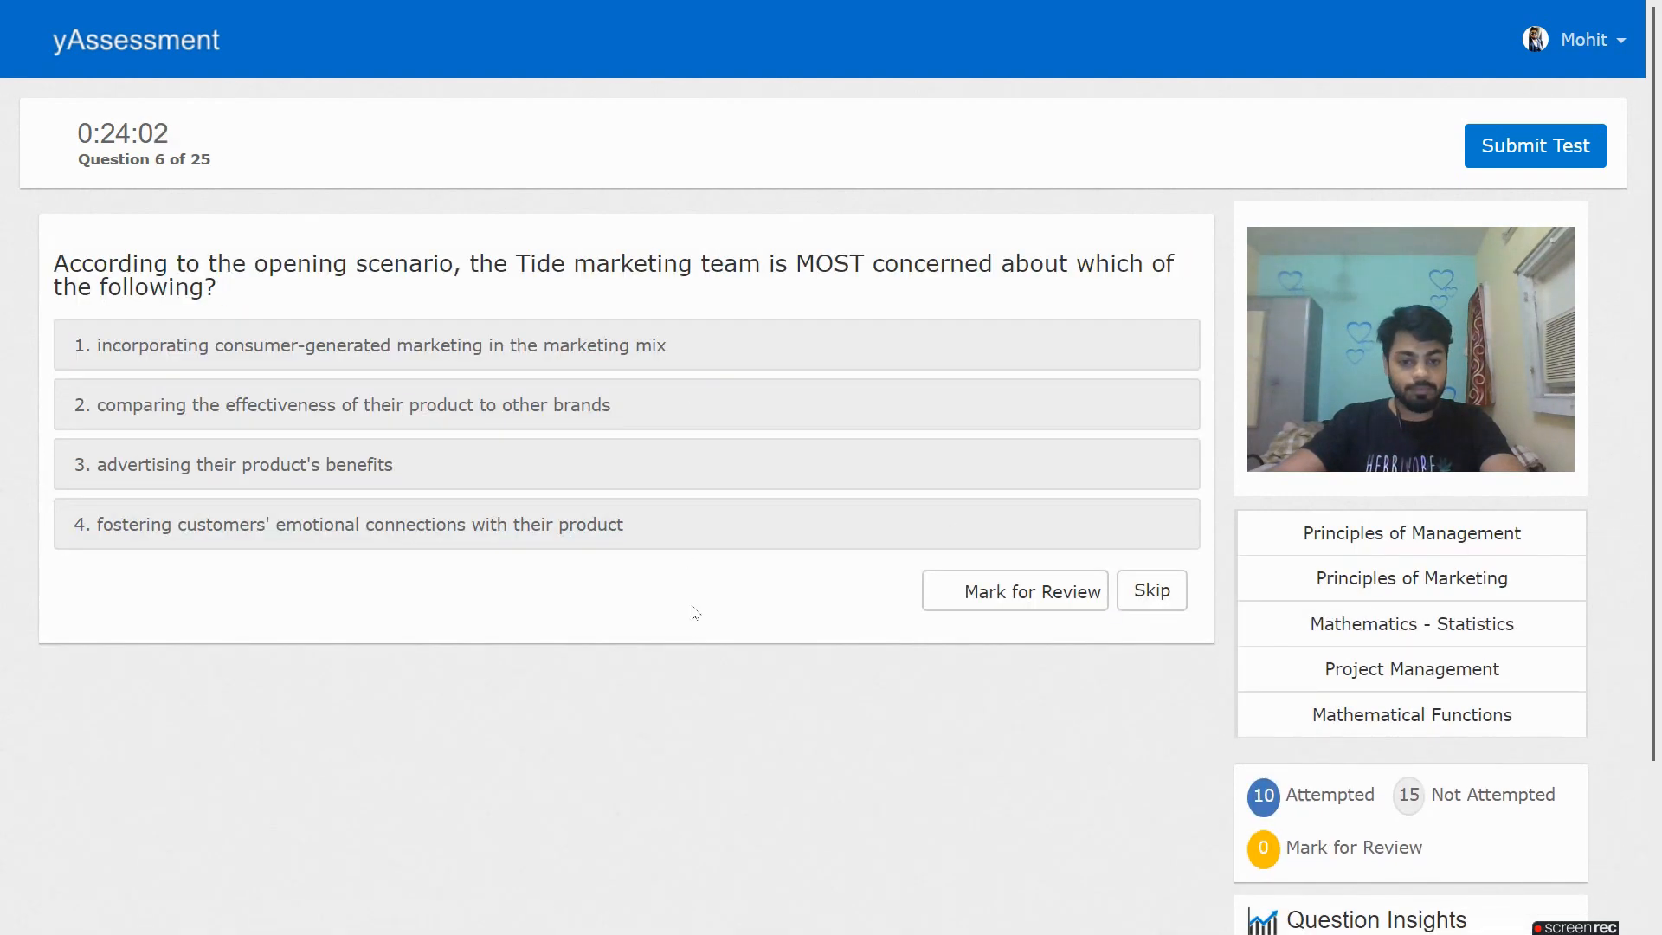
{"action": "left_click", "coordinate": [494, 346]}
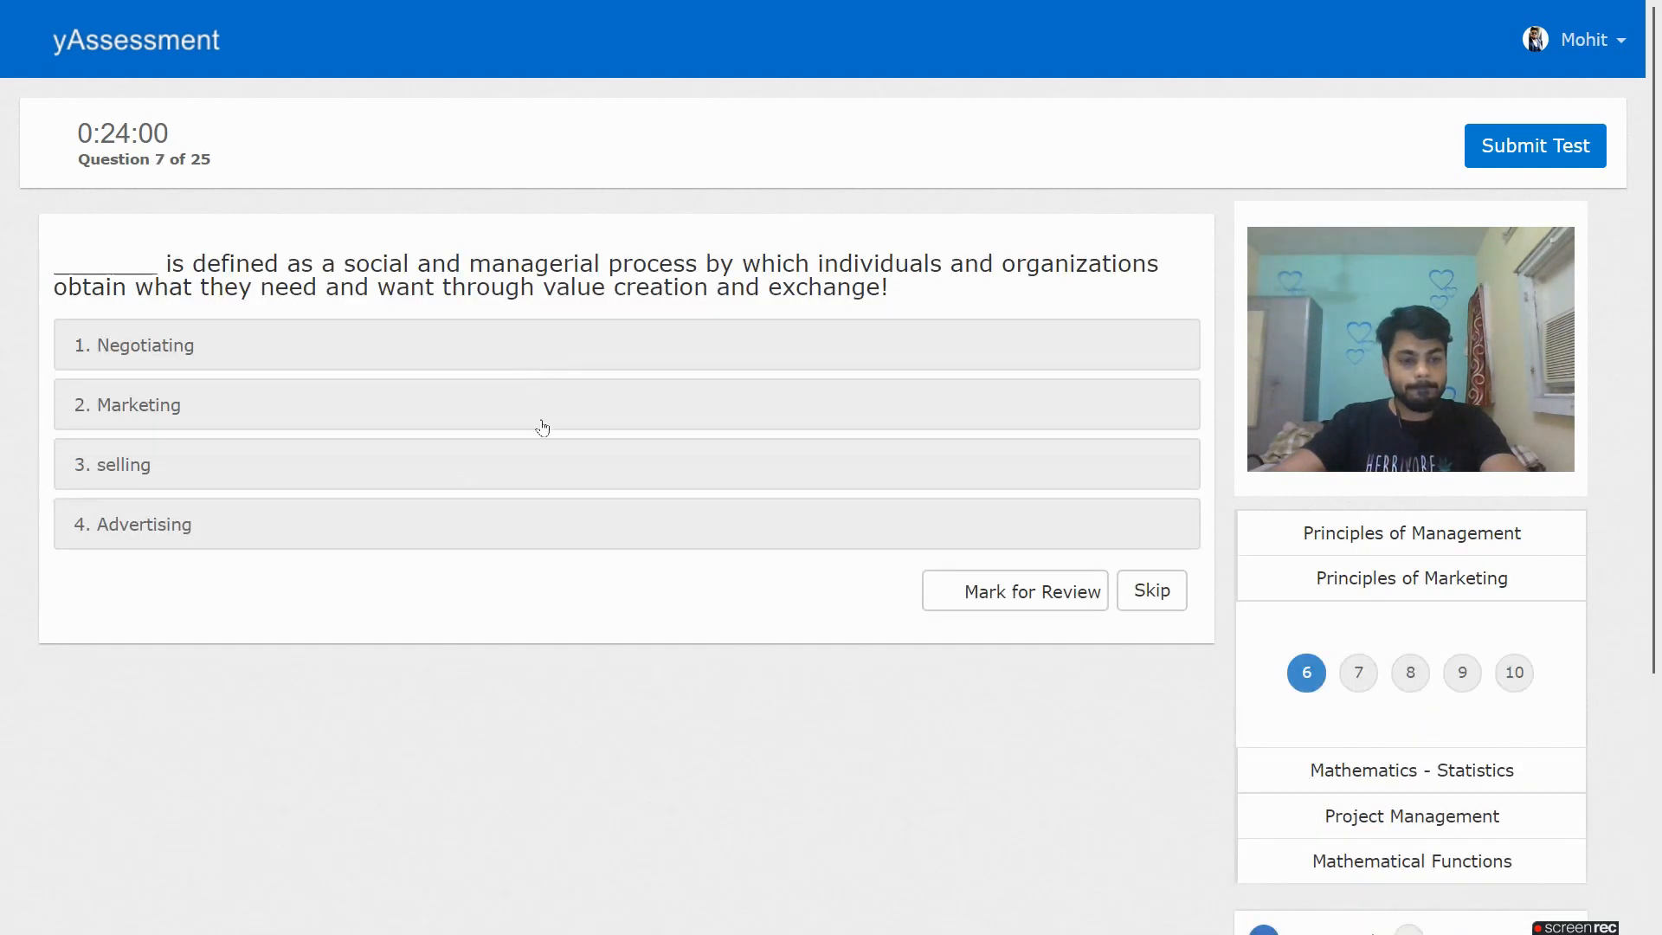
{"action": "left_click", "coordinate": [543, 426]}
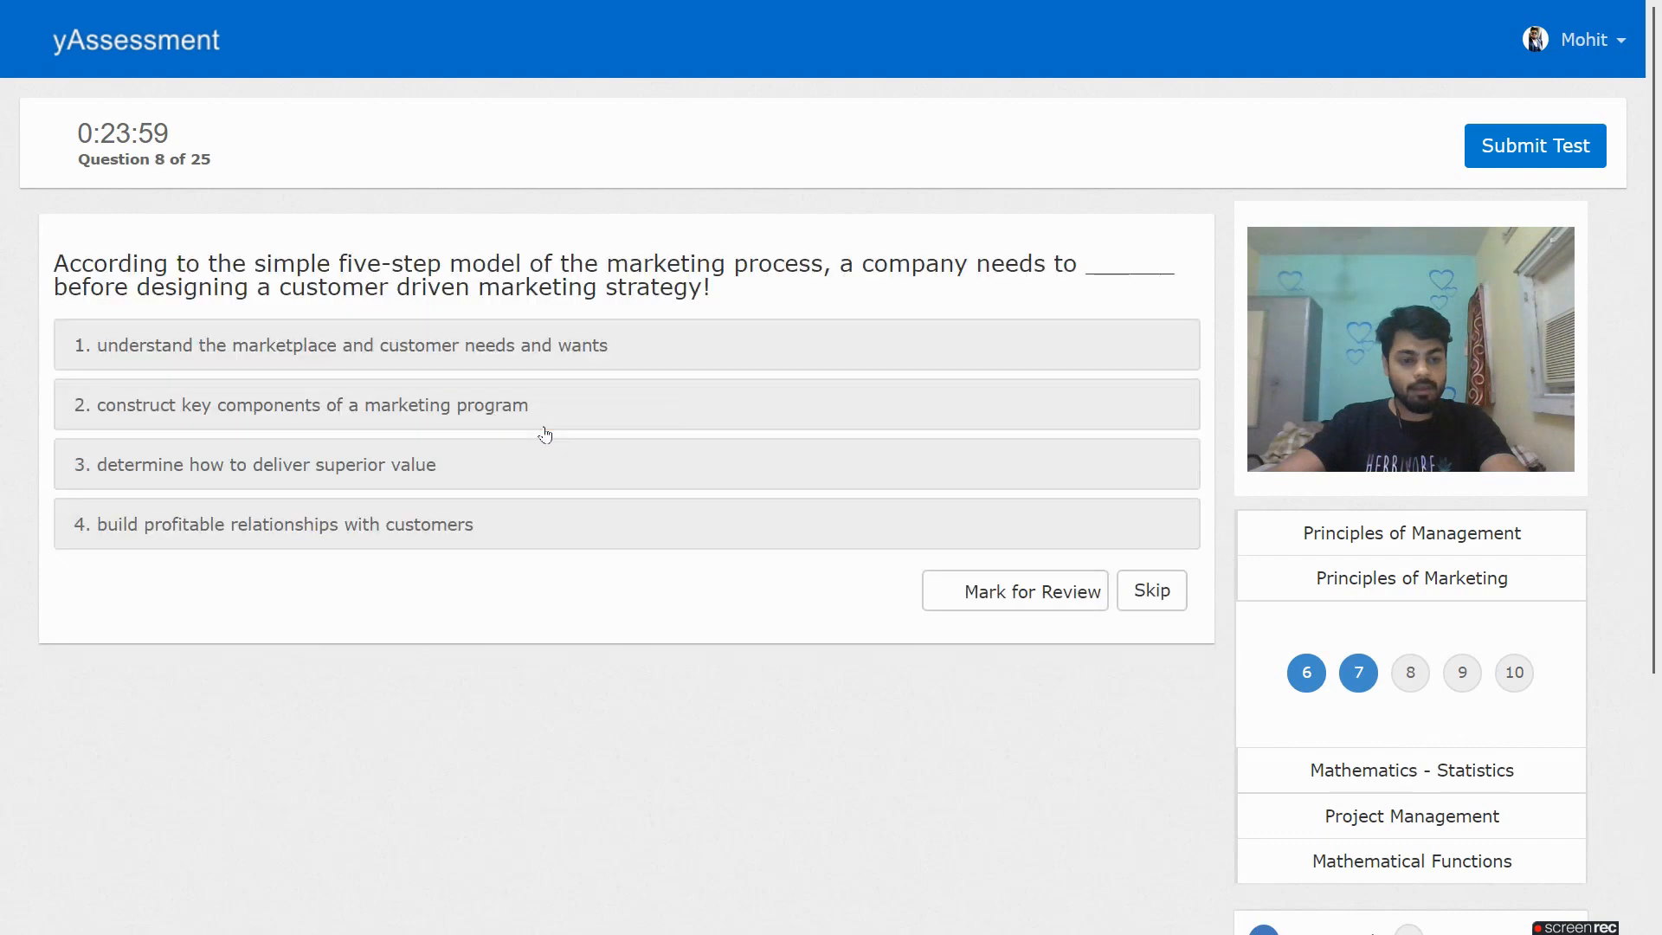
{"action": "left_click", "coordinate": [601, 517]}
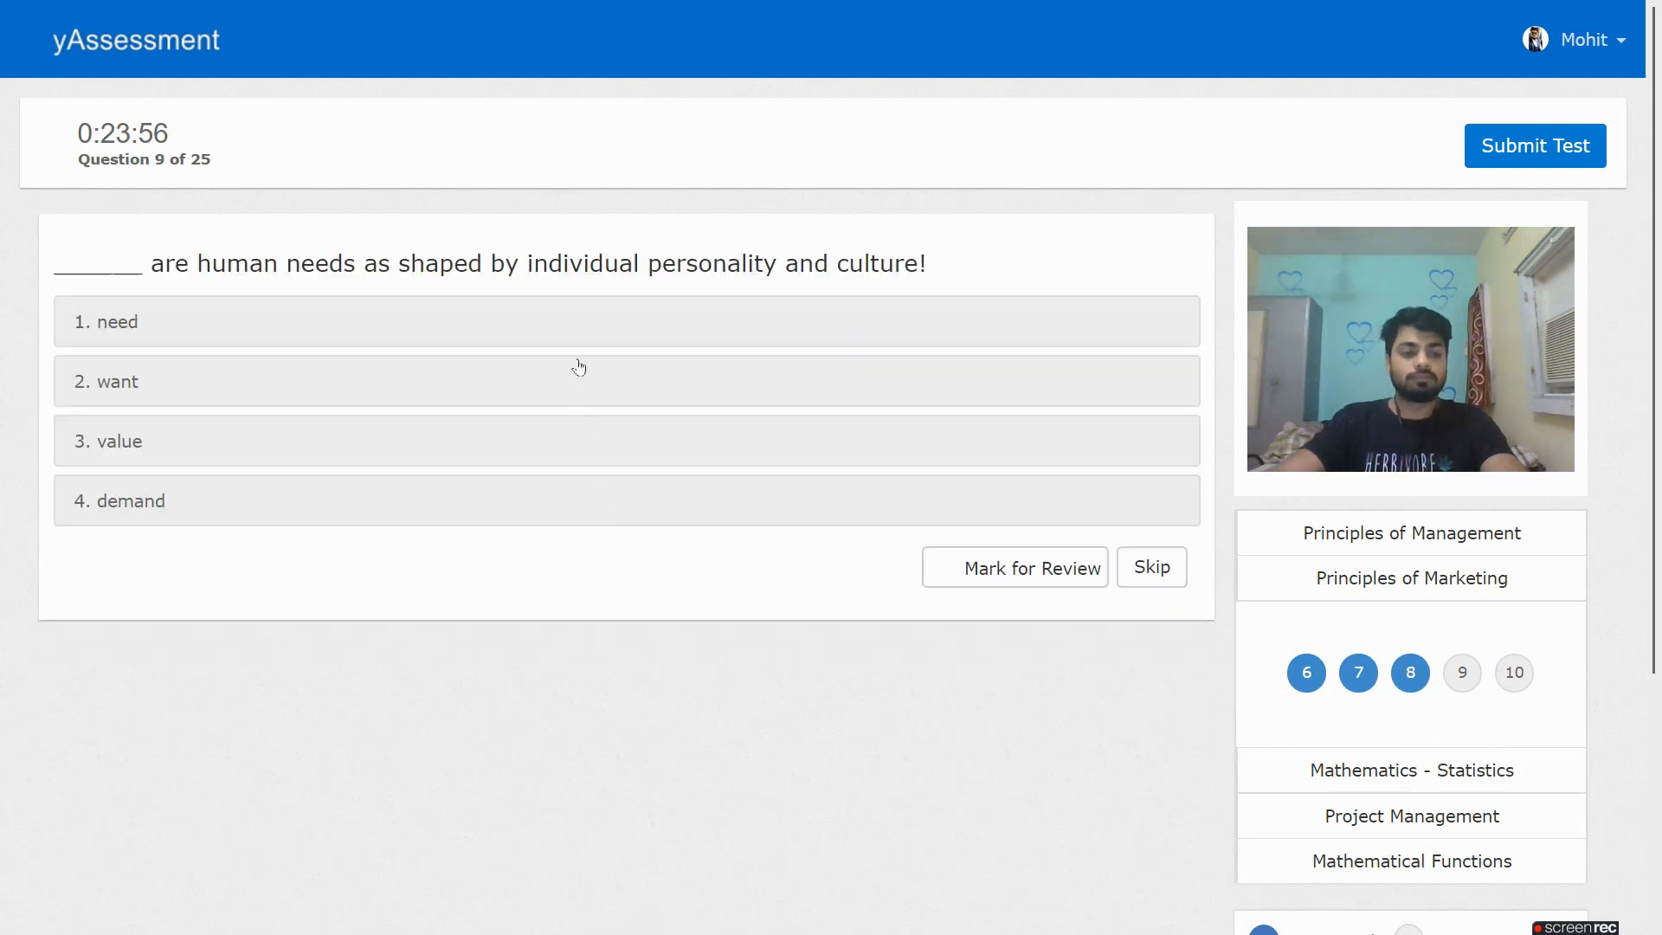
{"action": "left_click", "coordinate": [591, 332]}
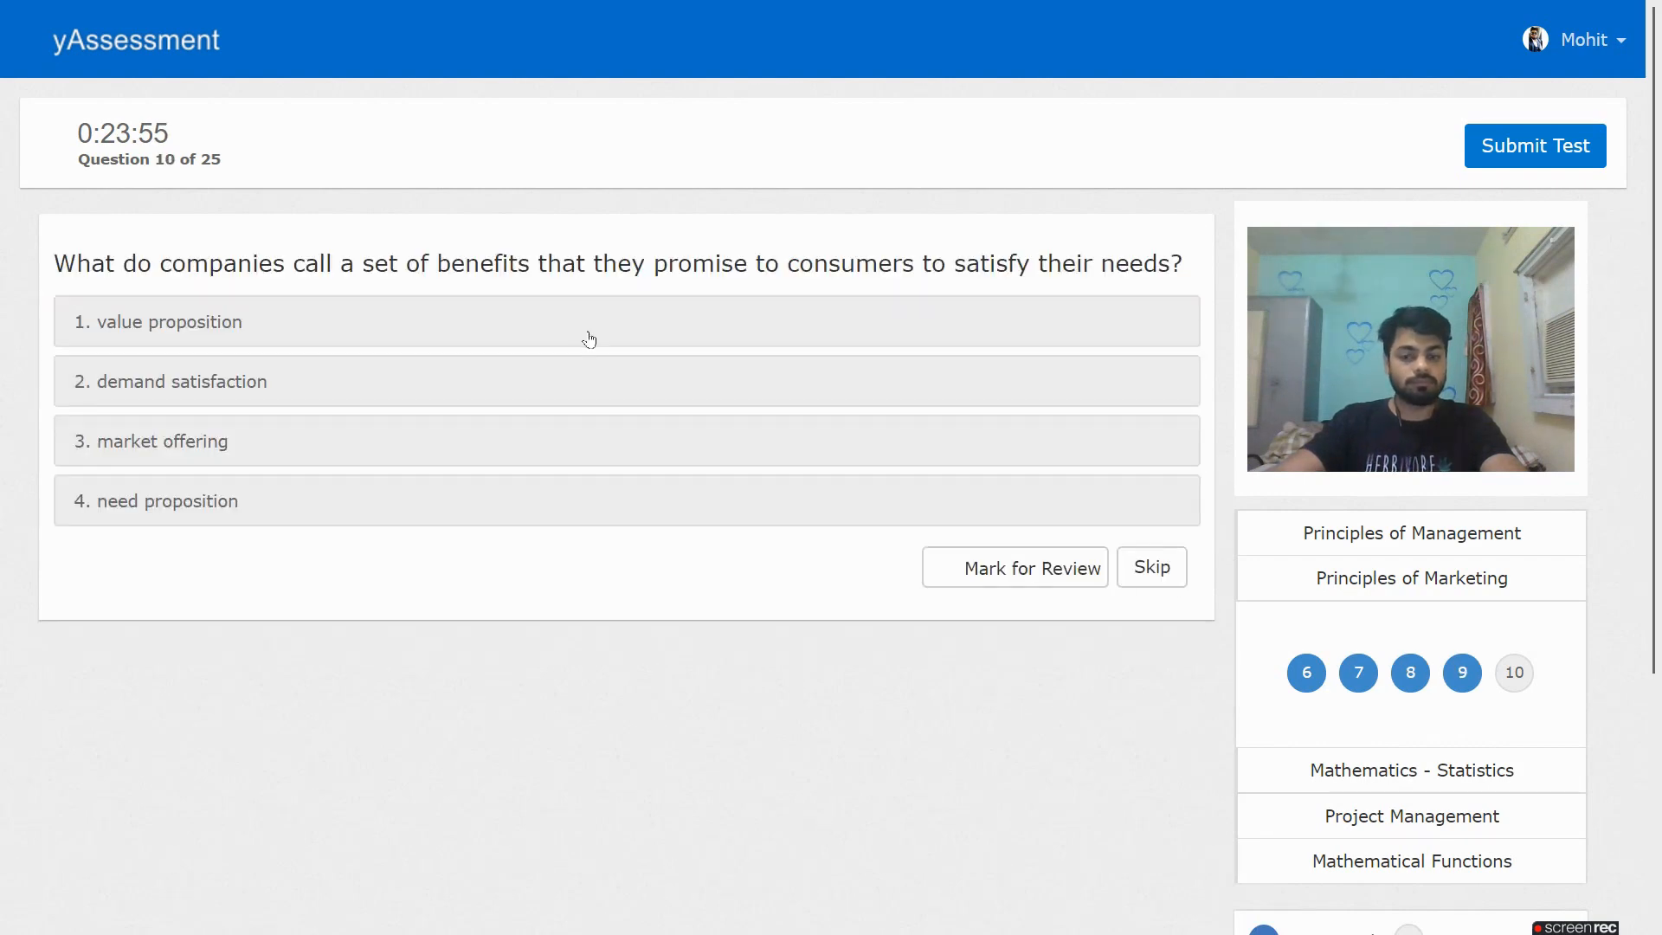
{"action": "left_click", "coordinate": [690, 424]}
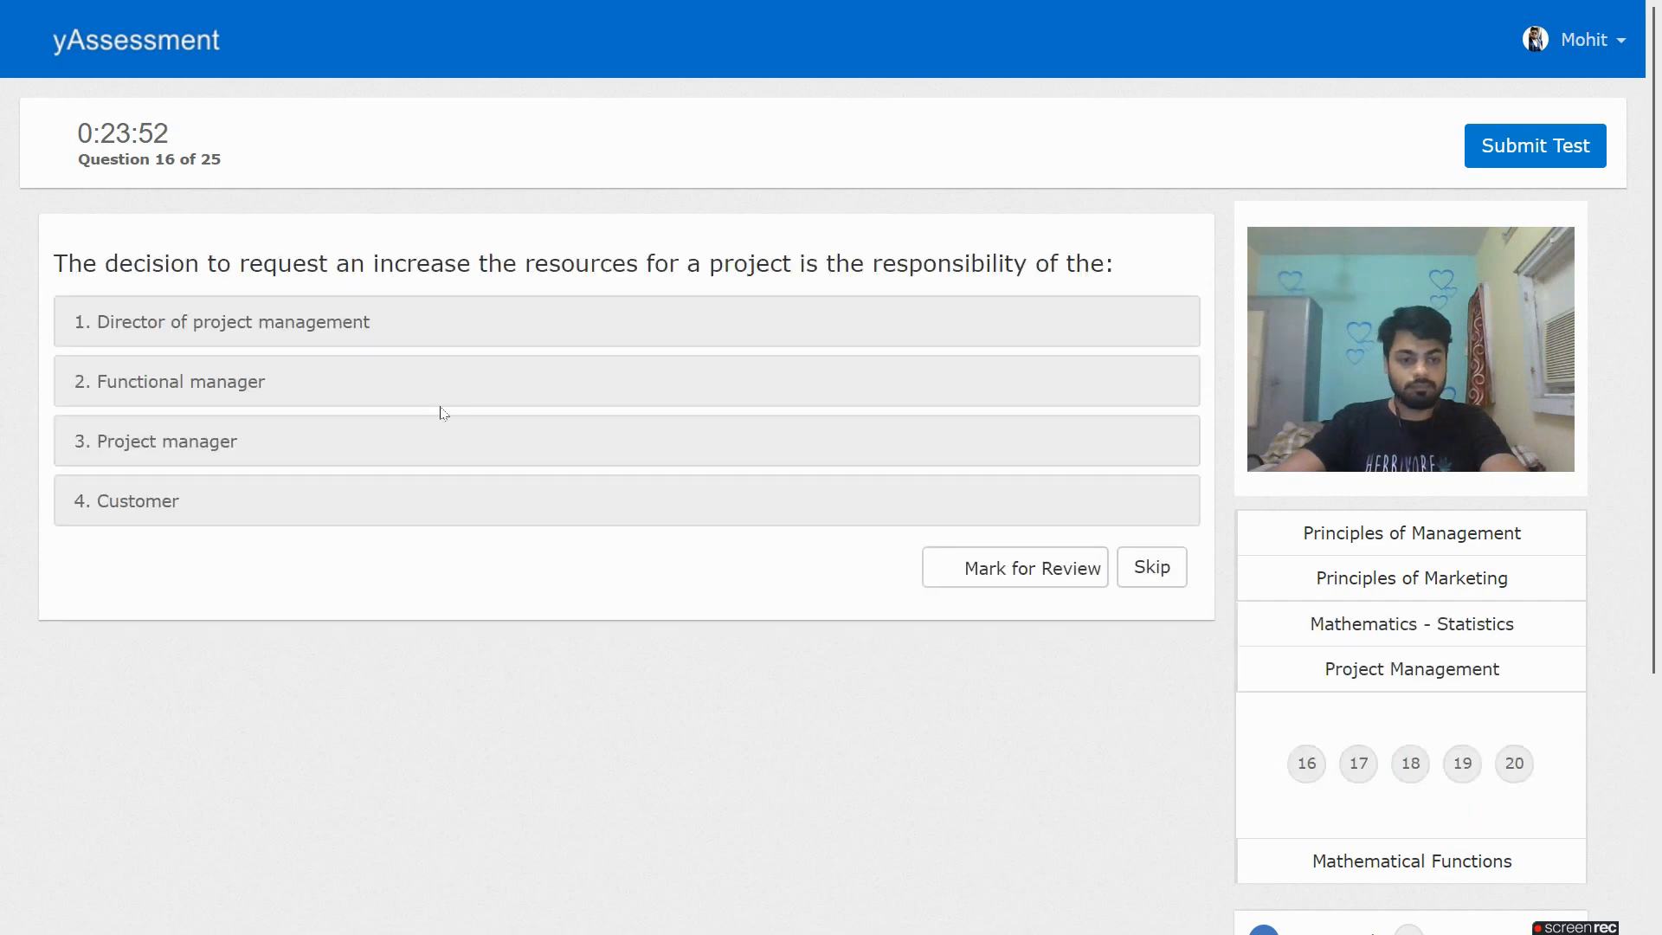
Answer Project Management questions 16–20, starting with Project manager for question 16
{"action": "left_click", "coordinate": [410, 445]}
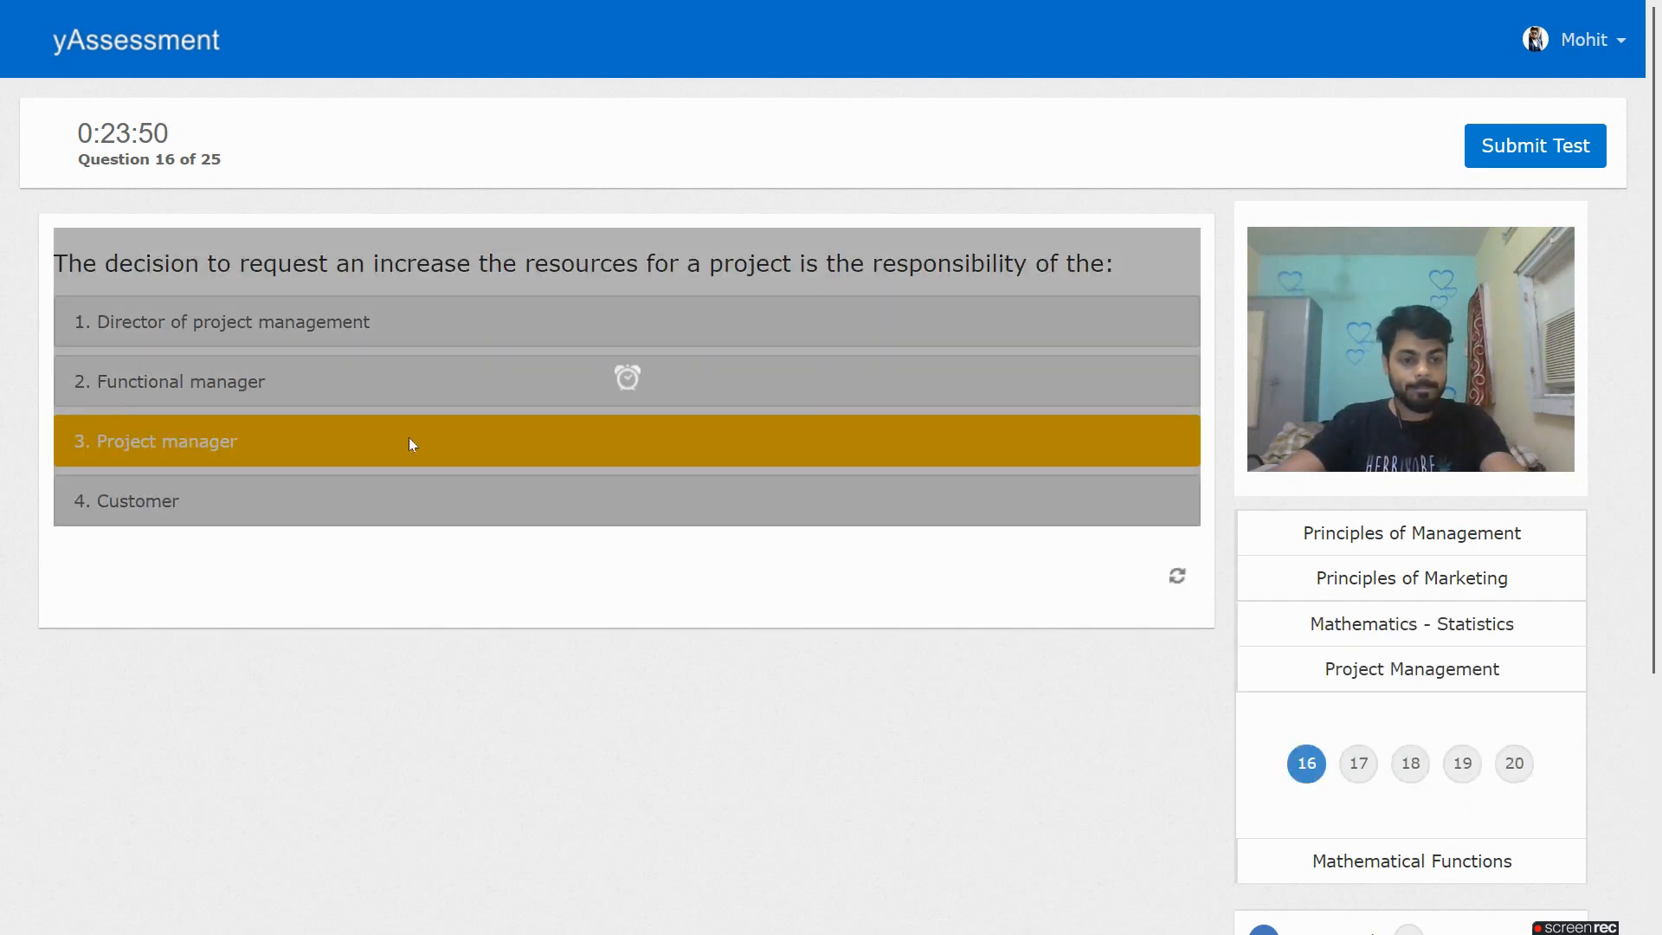
{"action": "left_click", "coordinate": [413, 324]}
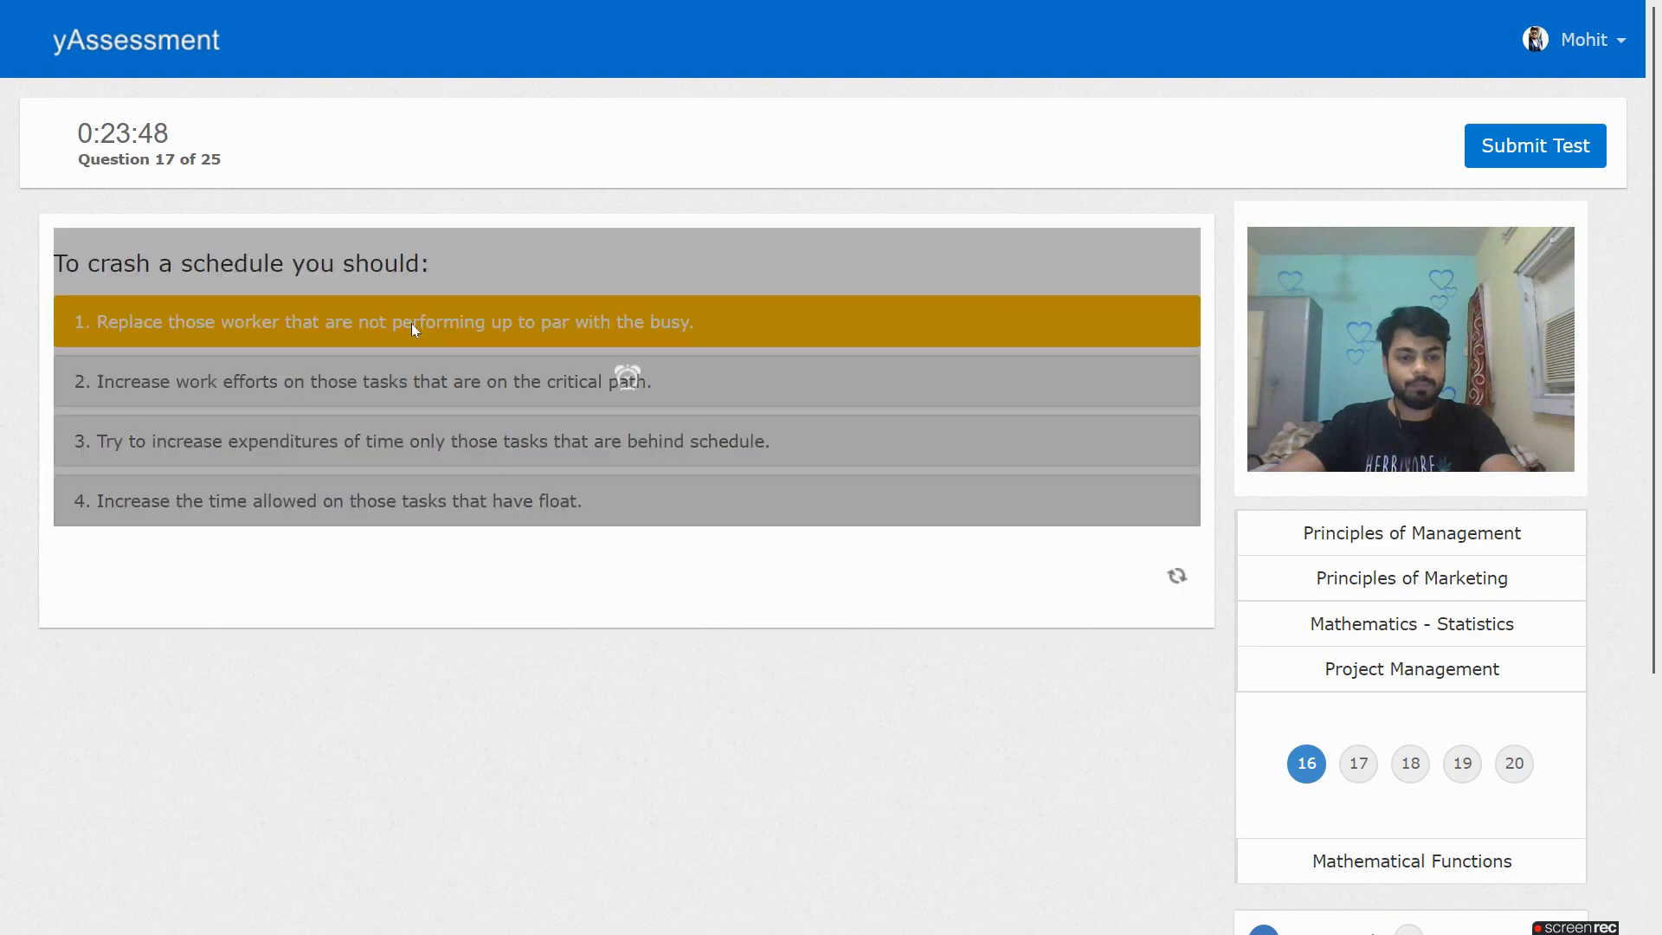
{"action": "left_click", "coordinate": [422, 443]}
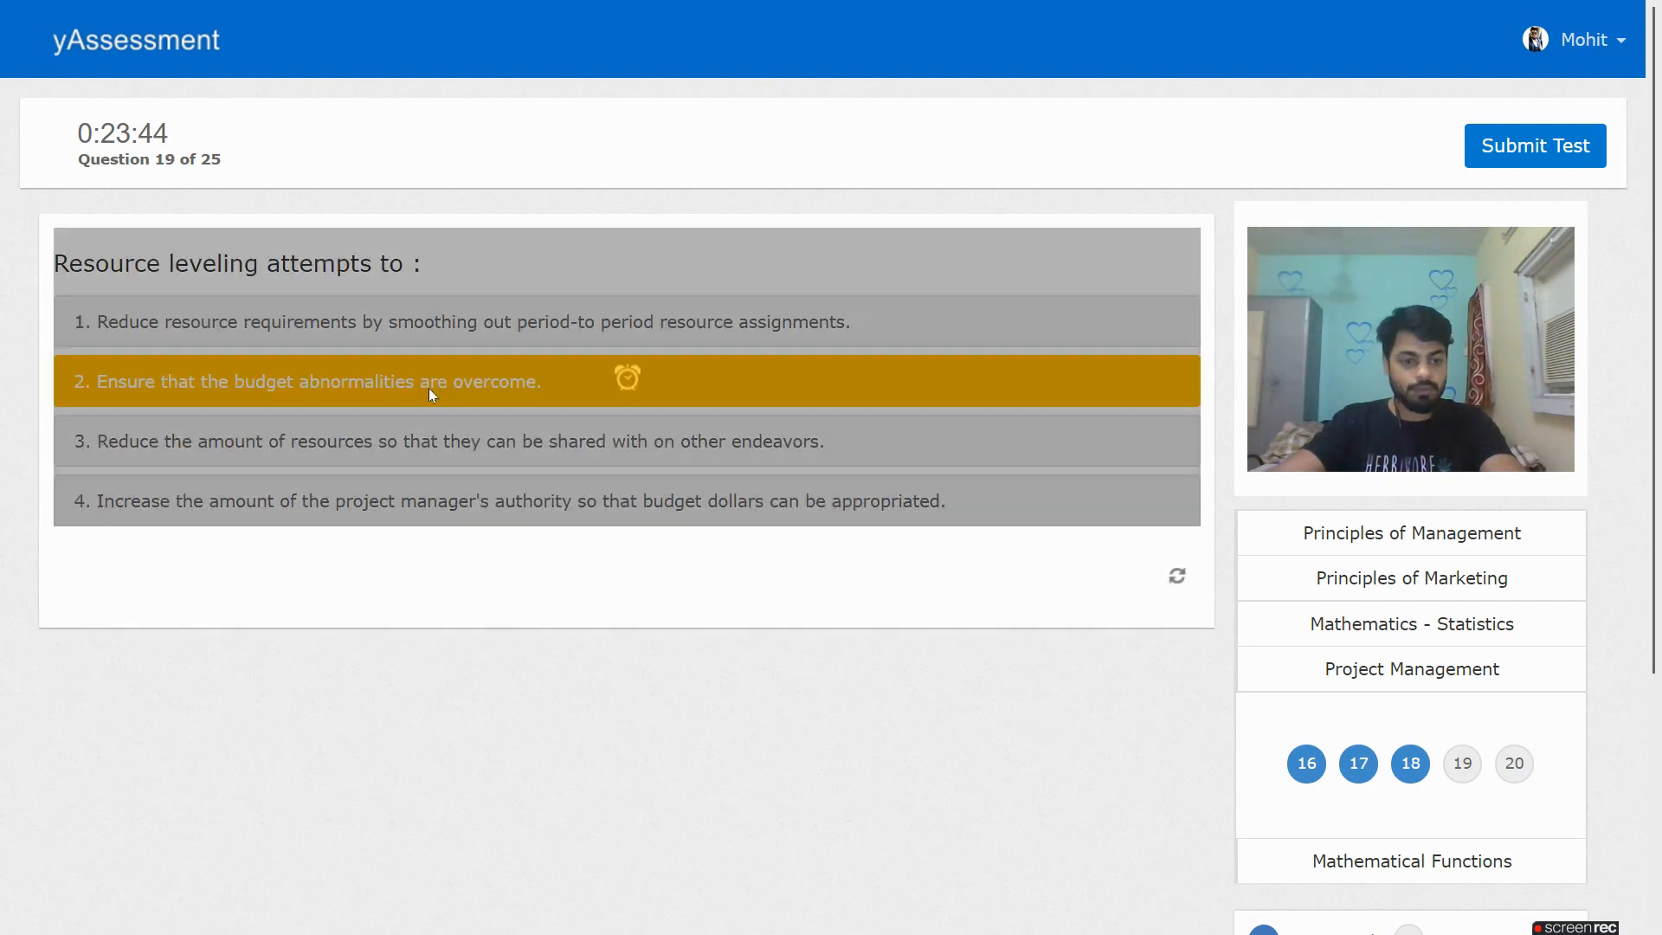
{"action": "left_click", "coordinate": [429, 386]}
{"action": "left_click", "coordinate": [622, 477]}
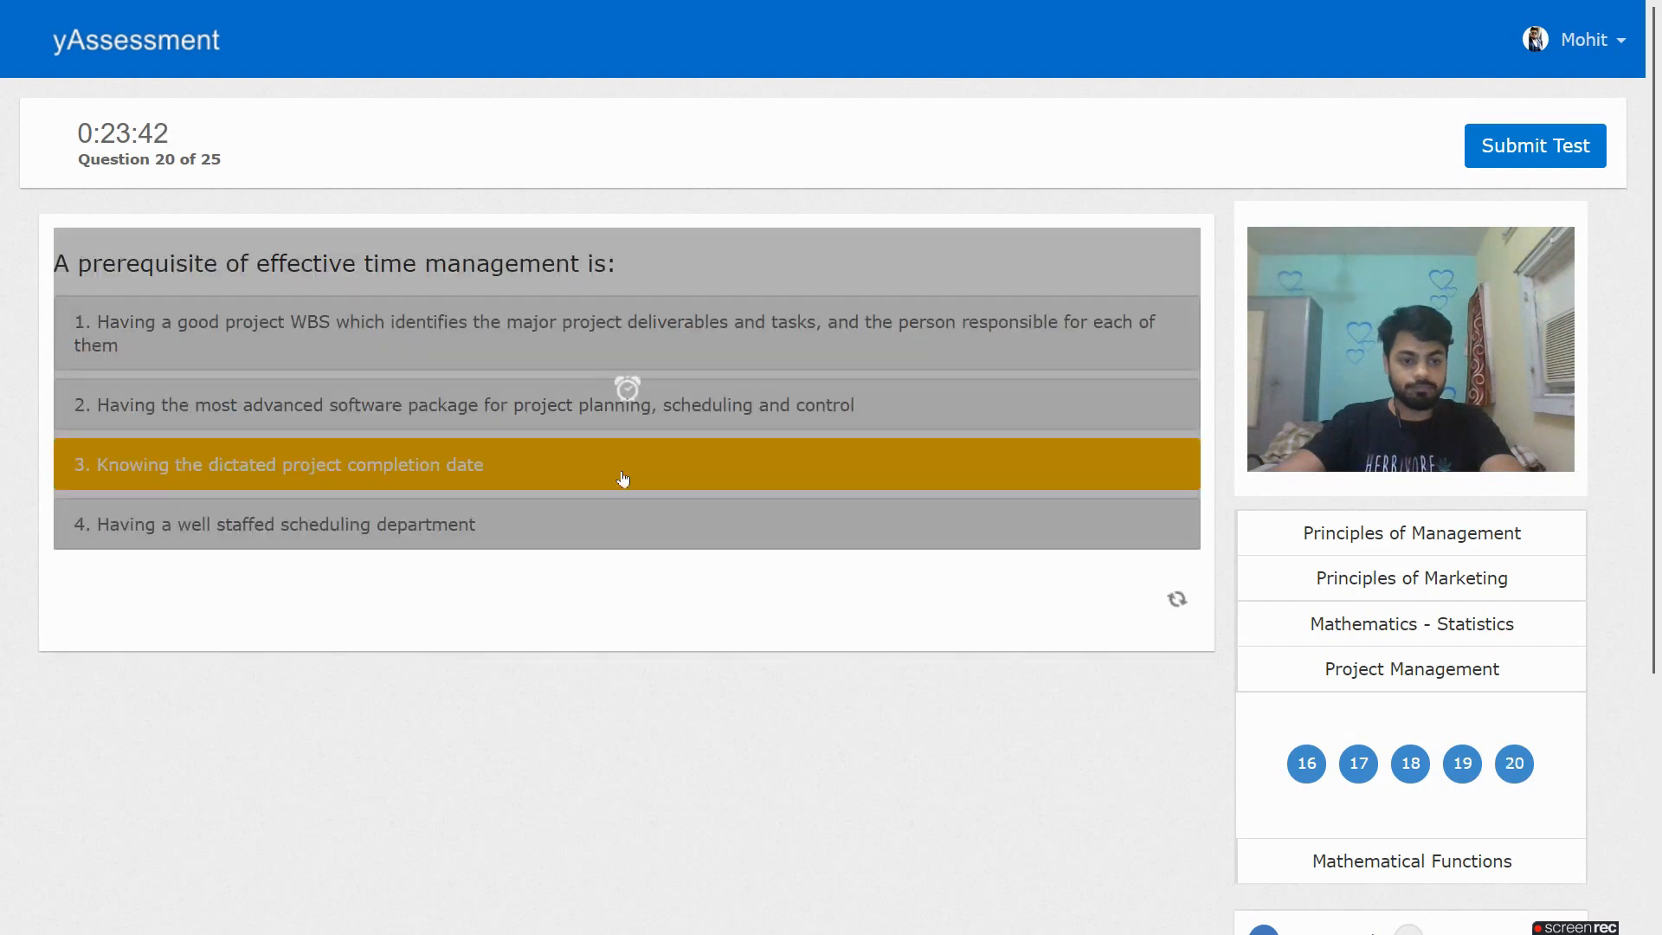
Answer questions 21–25 (1/N, 1/λ, e-5/3, …) and confirm all 25 show as attempted
{"action": "left_click", "coordinate": [275, 465]}
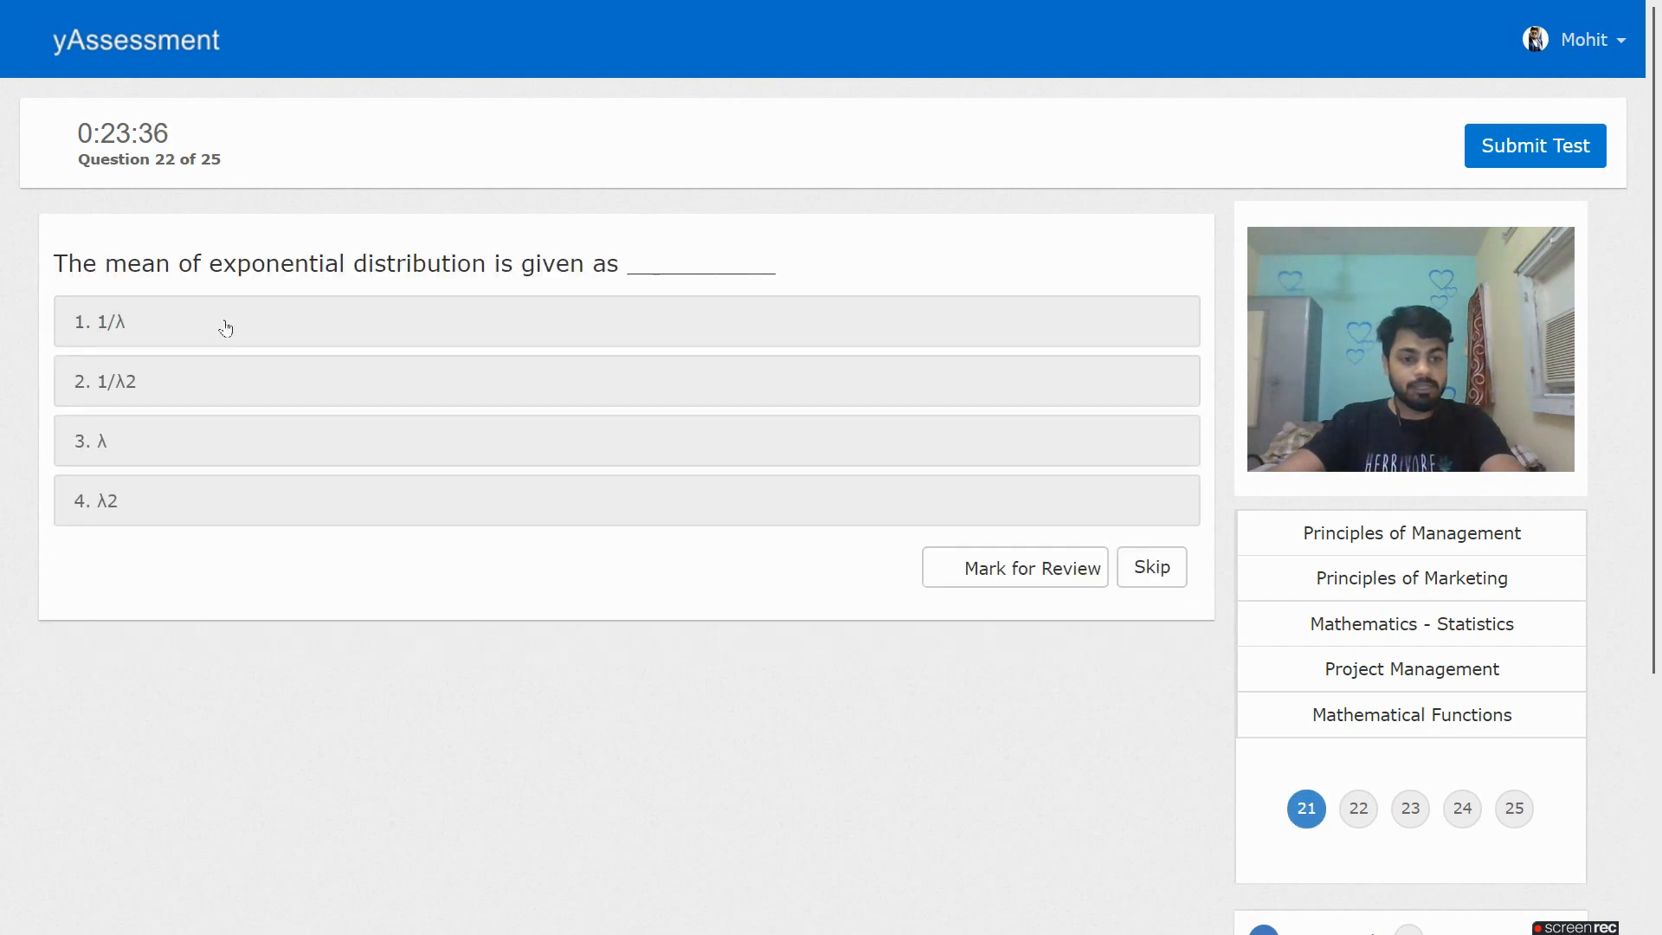
{"action": "left_click", "coordinate": [225, 326]}
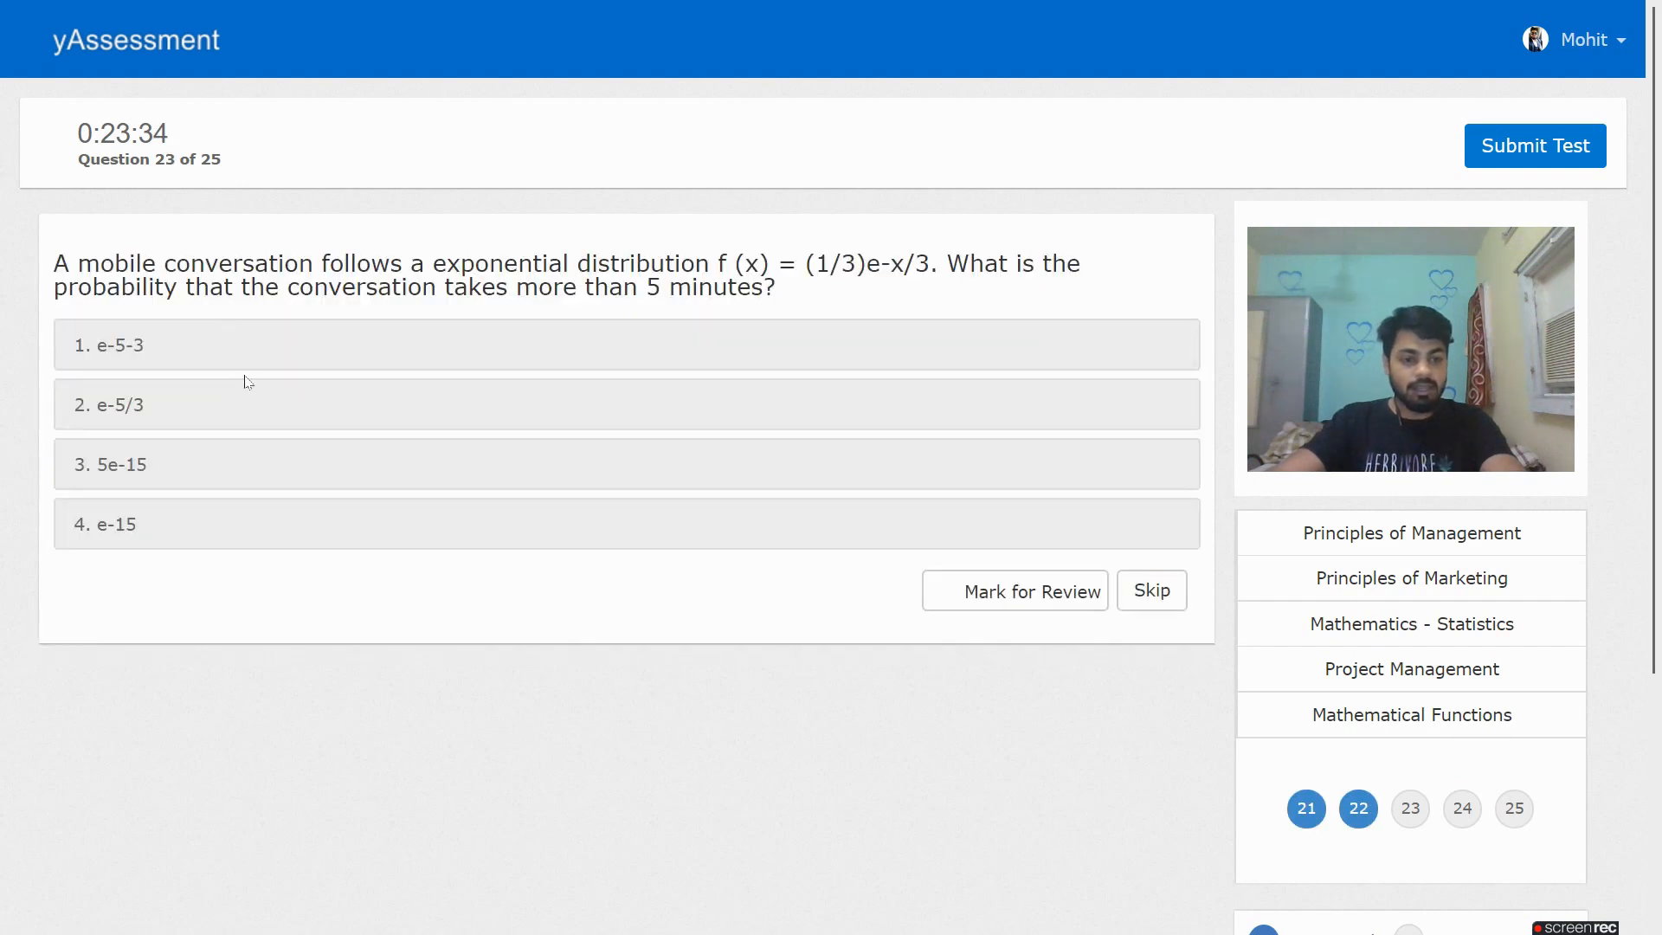
{"action": "left_click", "coordinate": [248, 398]}
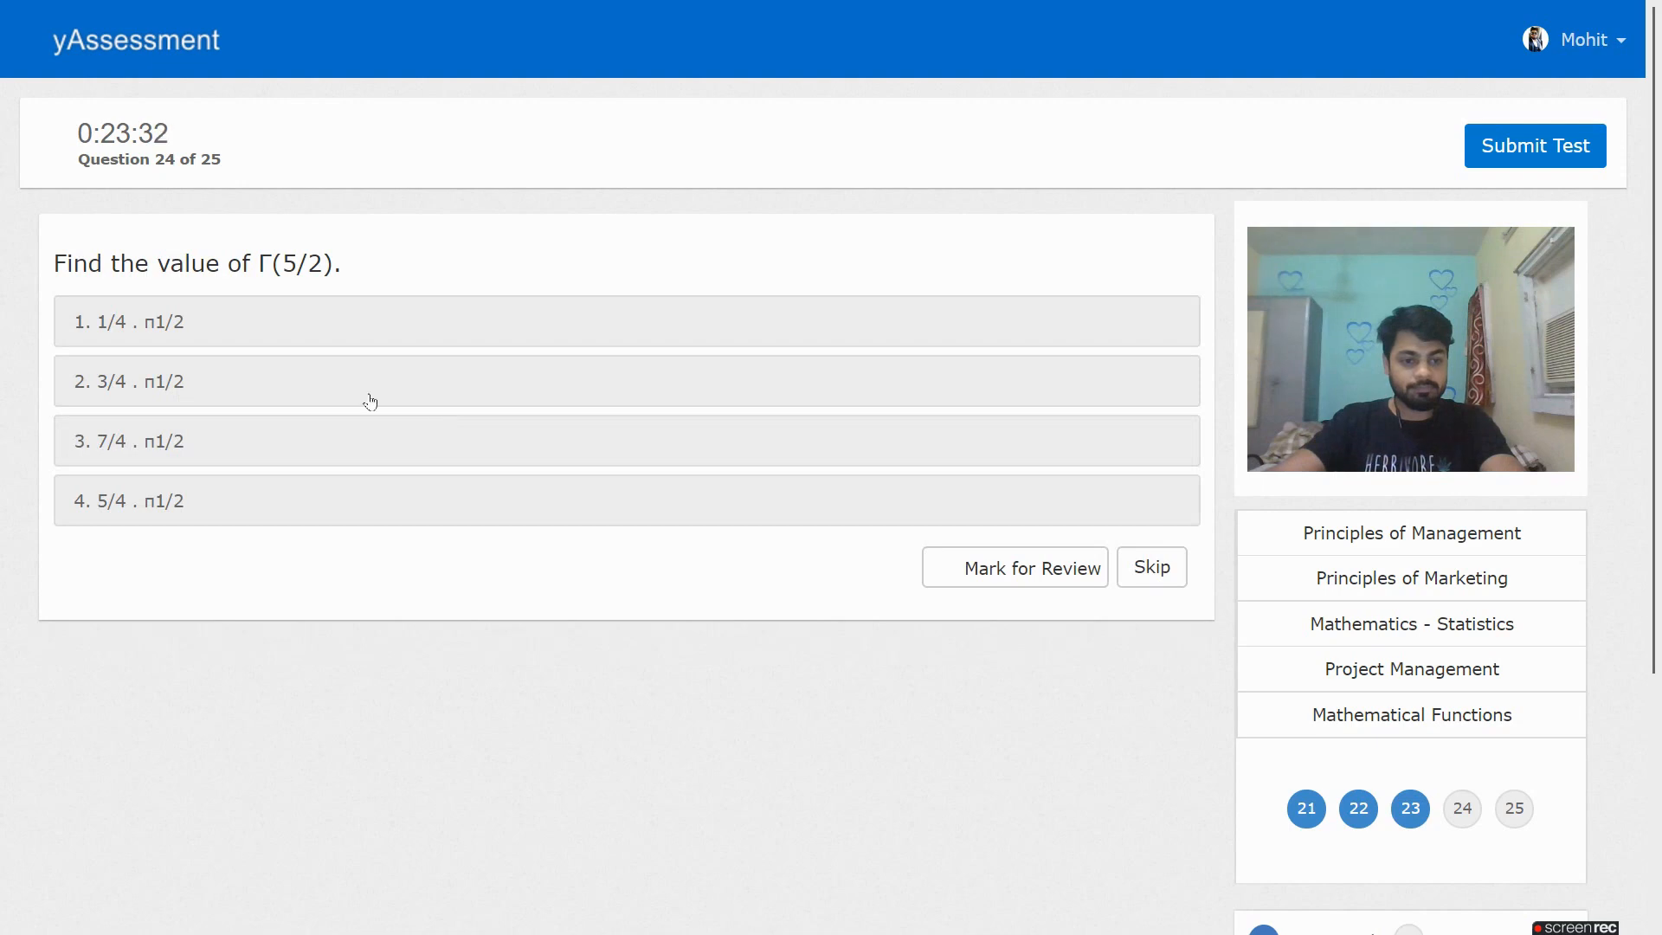
{"action": "left_click", "coordinate": [369, 400]}
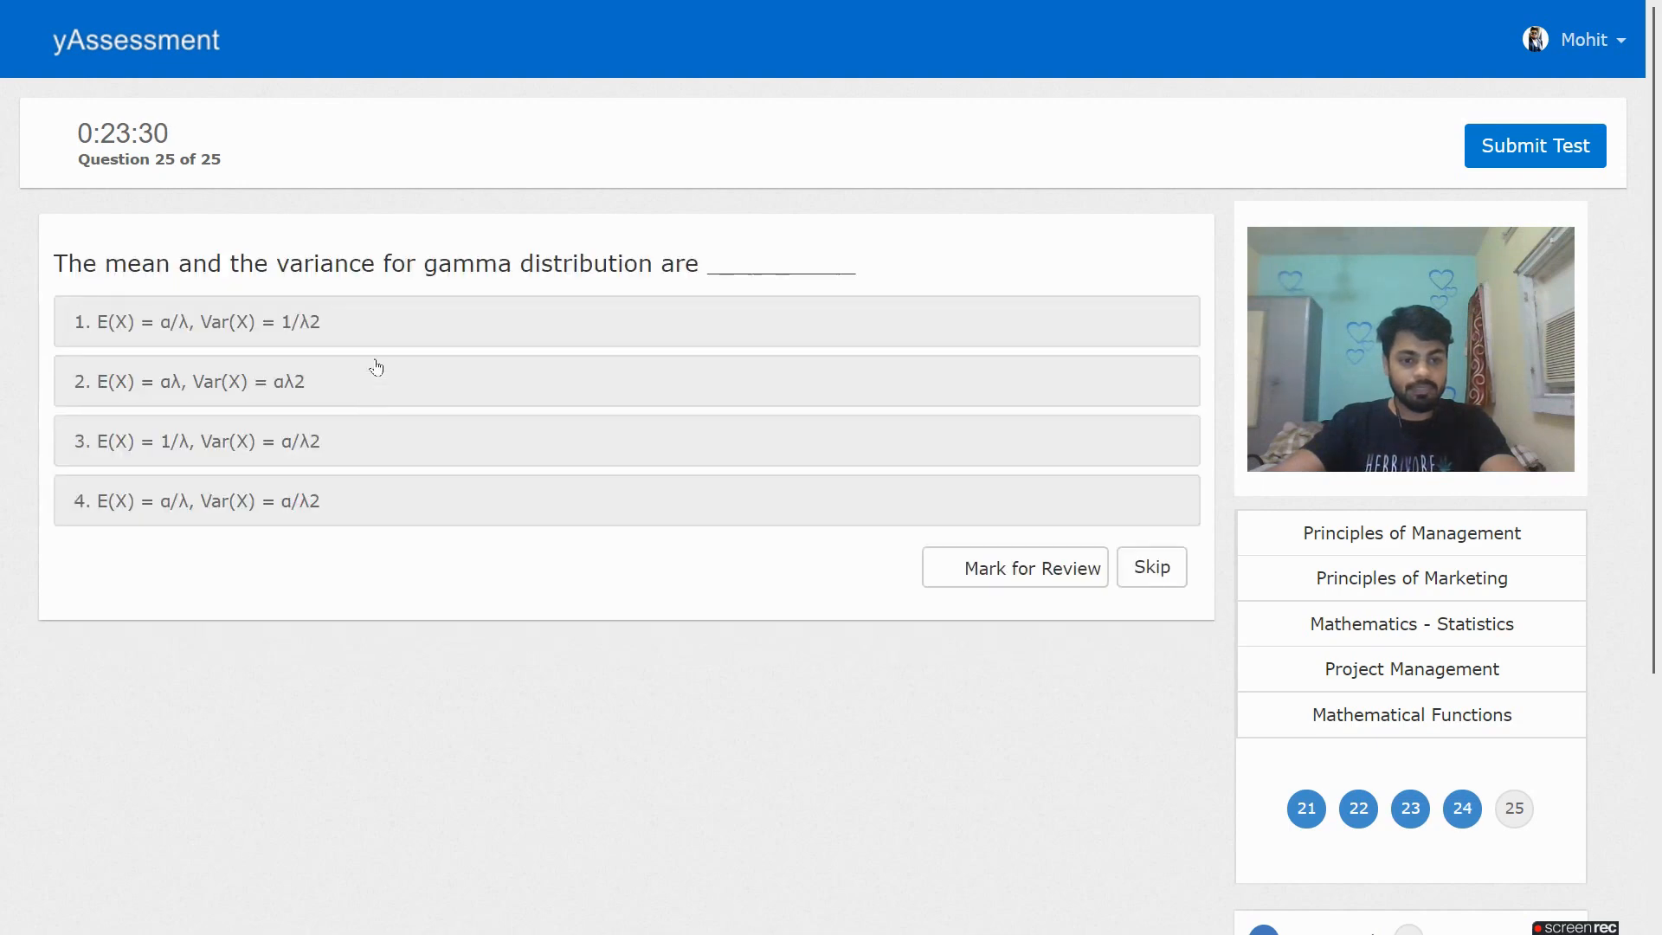
{"action": "left_click", "coordinate": [447, 328]}
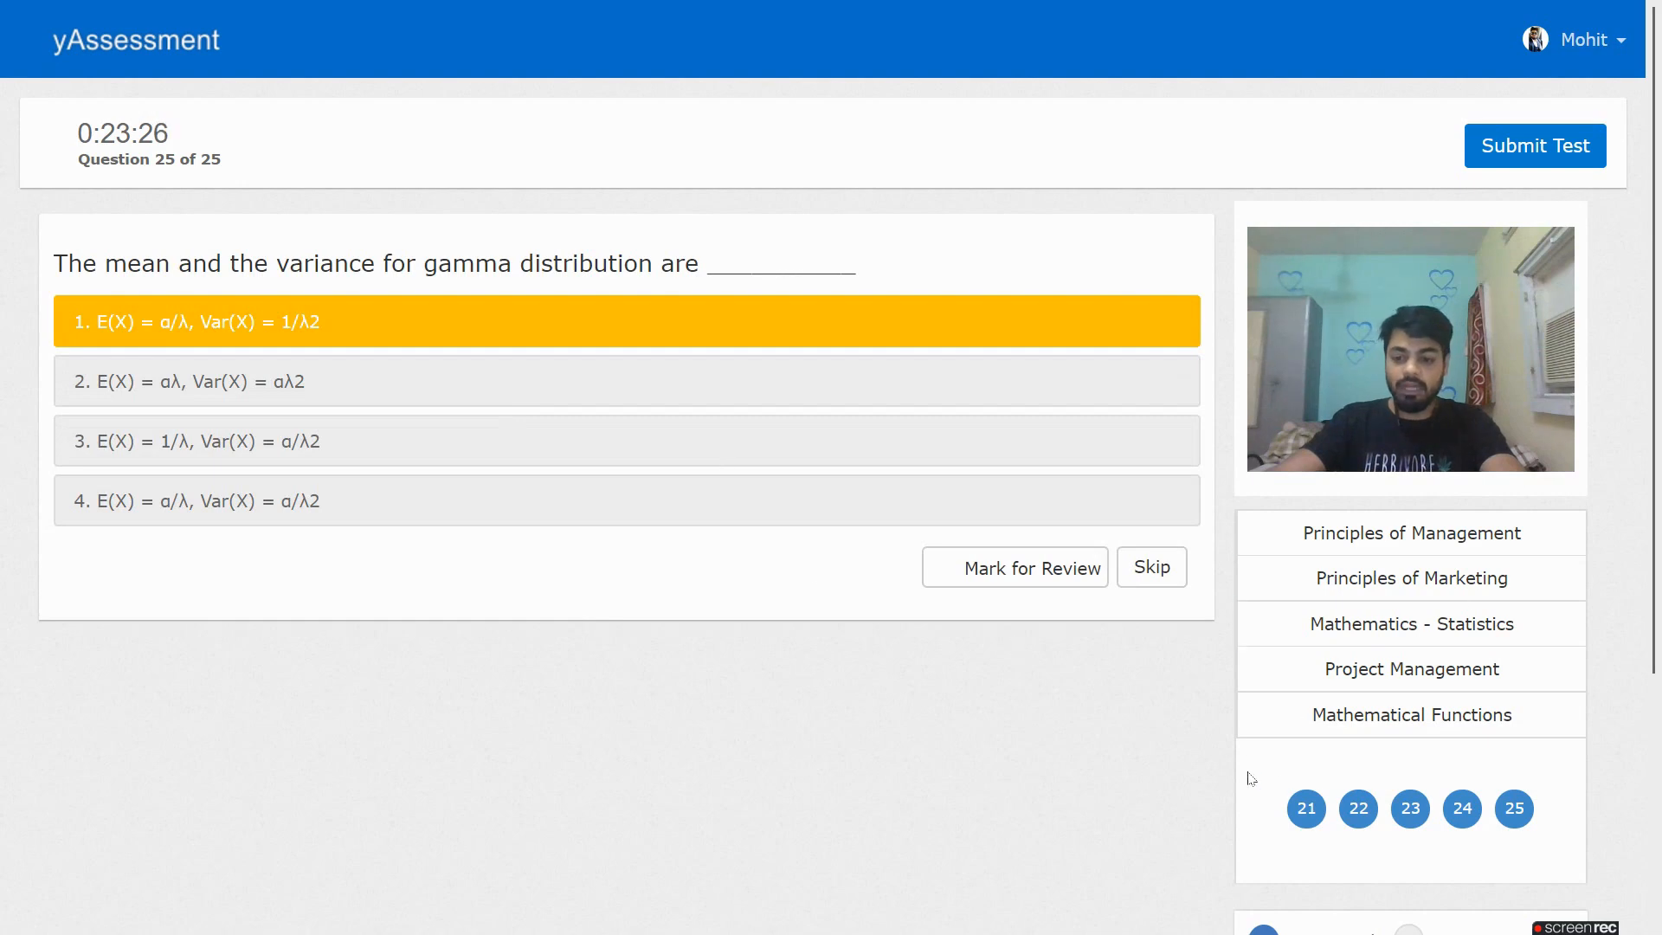
{"action": "scroll", "coordinate": [1238, 701], "scroll_direction": "down", "scroll_amount": 1}
{"action": "scroll", "coordinate": [1212, 703], "scroll_direction": "down", "scroll_amount": 1}
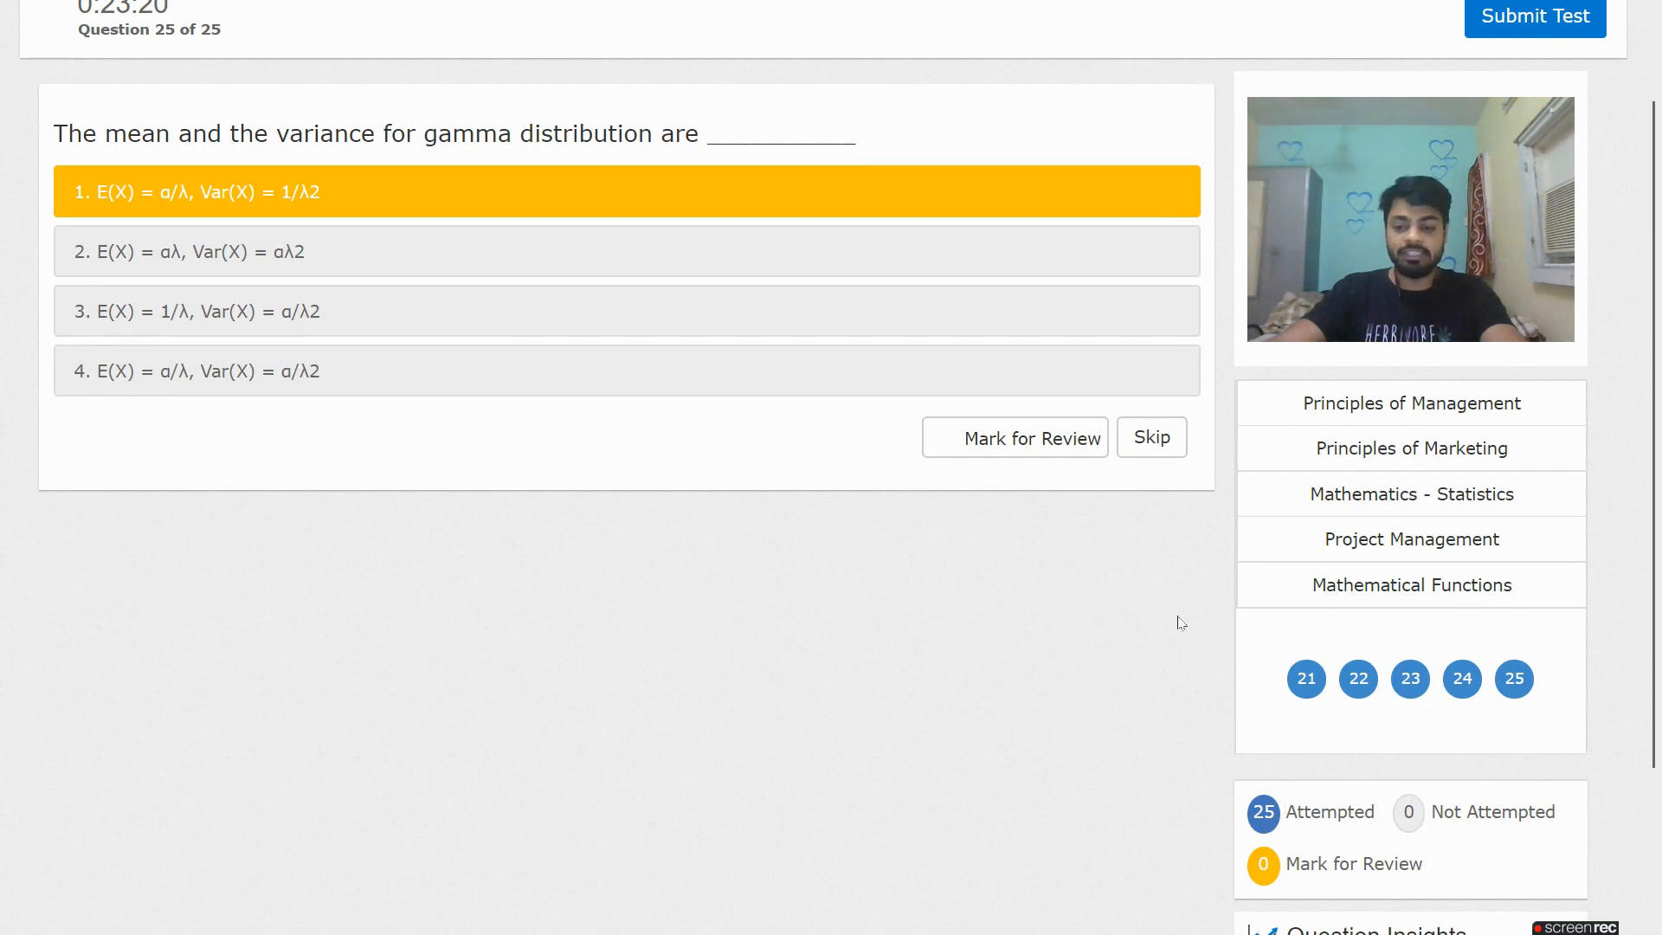
{"action": "scroll", "coordinate": [1180, 624], "scroll_direction": "down", "scroll_amount": 3}
{"action": "scroll", "coordinate": [1177, 620], "scroll_direction": "up", "scroll_amount": 4}
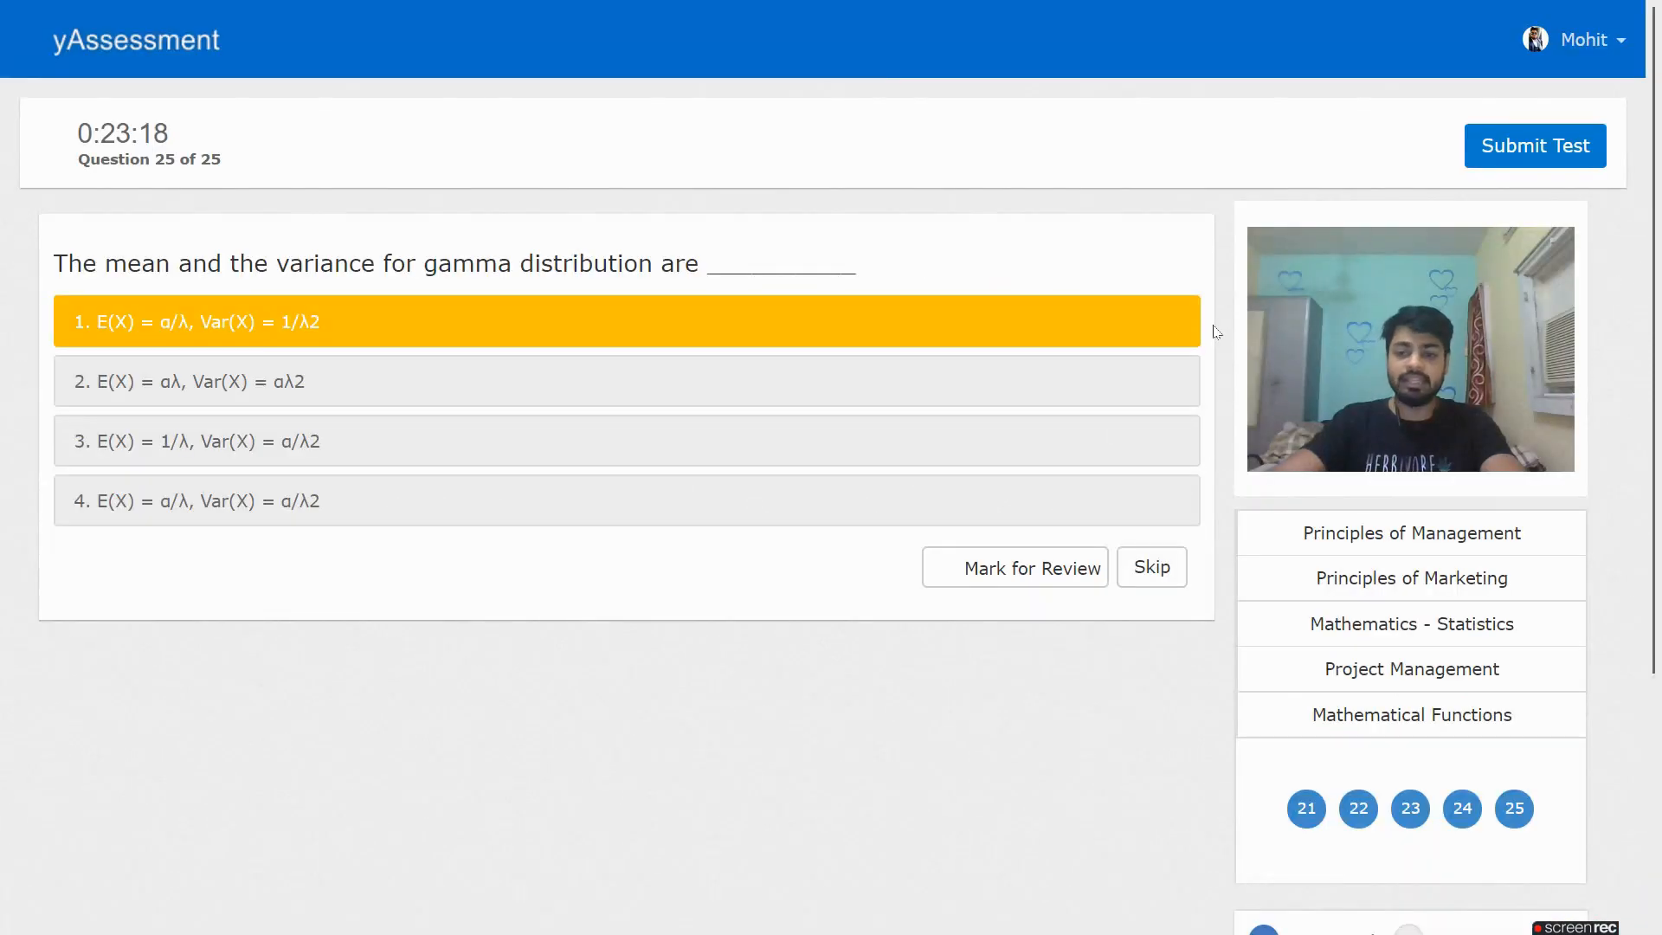
Submit the objective test, then highlight the subjective exam's timer, 30 pass marks, 60 total marks and name
{"action": "left_click", "coordinate": [1510, 156]}
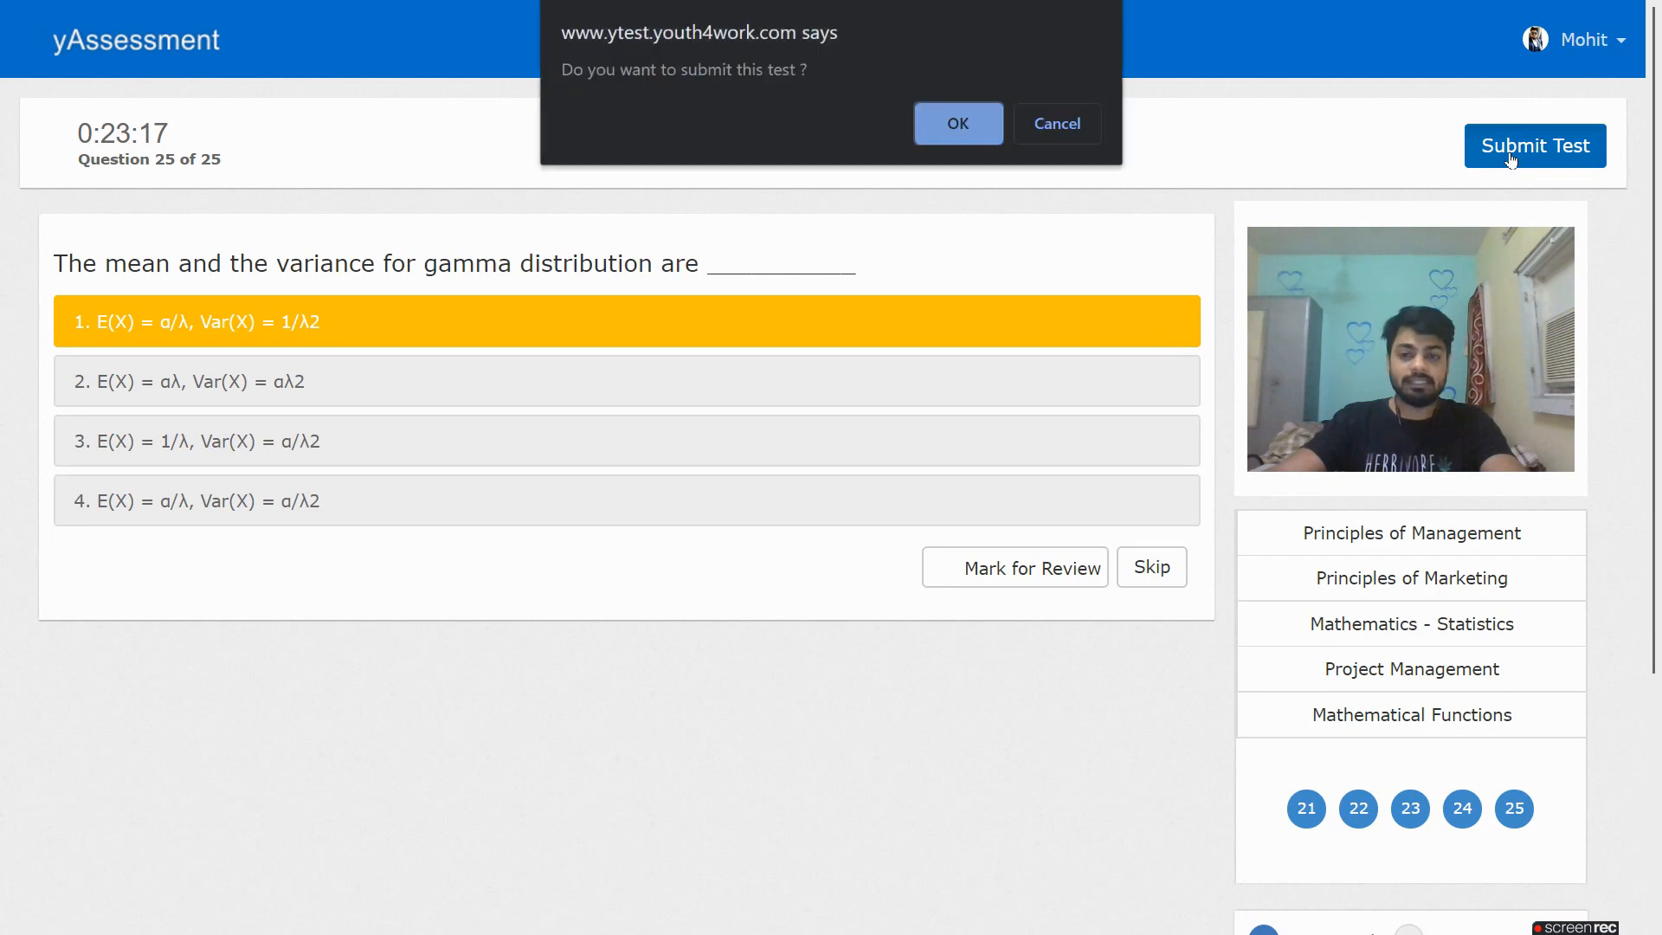
{"action": "left_click", "coordinate": [955, 126]}
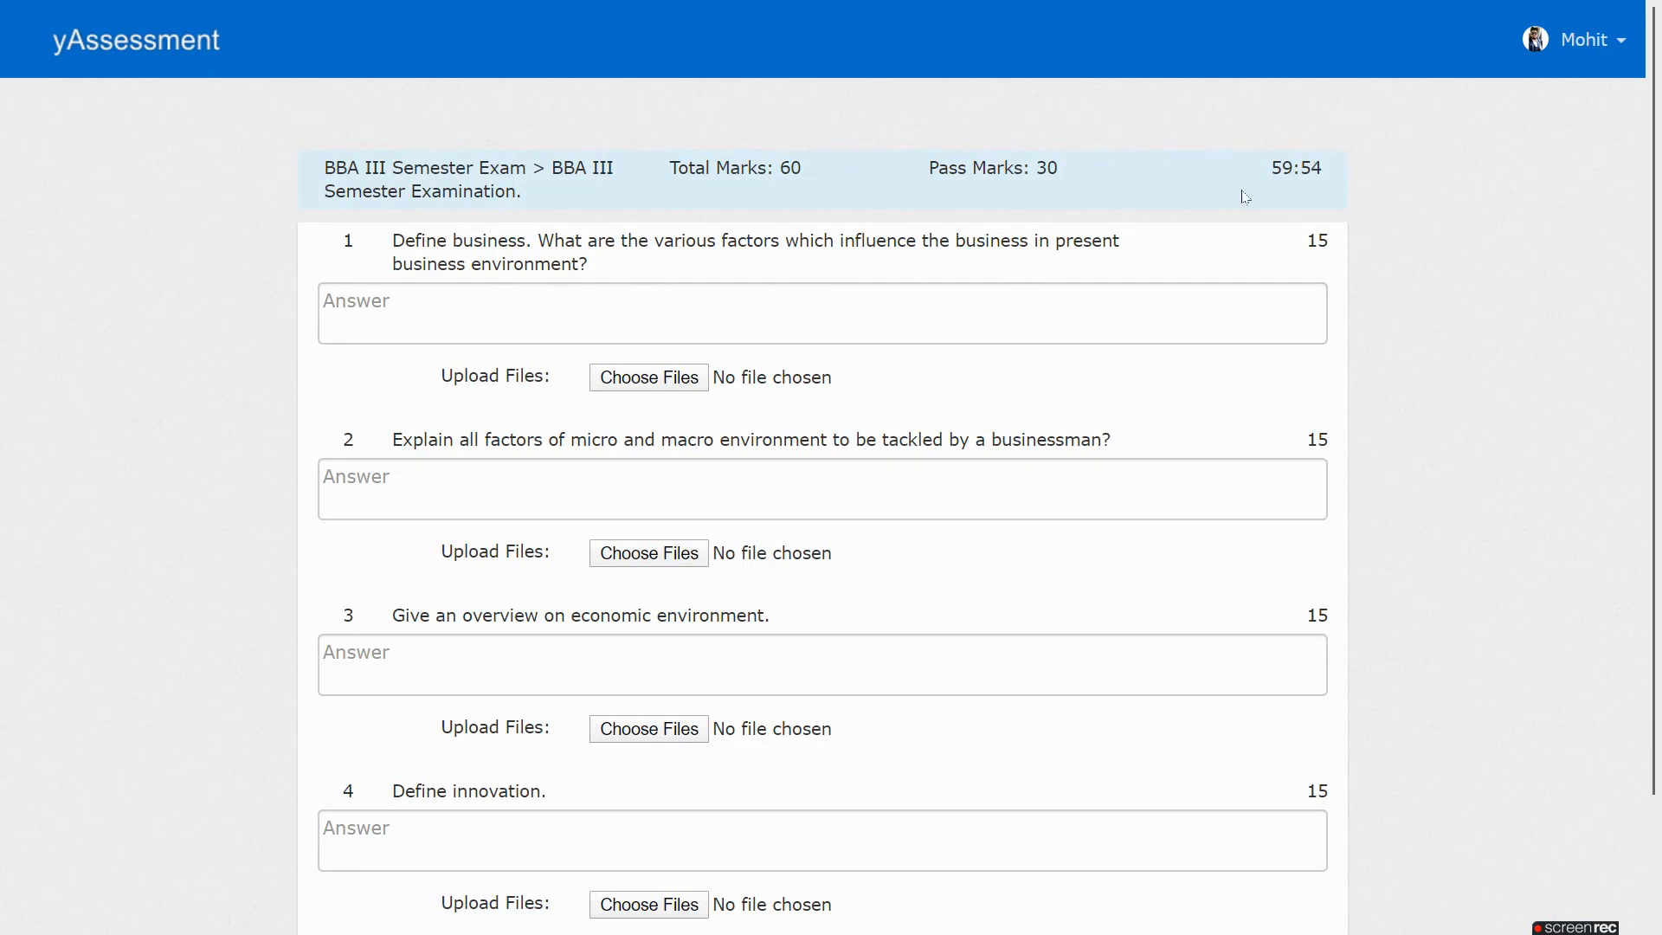
{"action": "left_click_drag", "start_coordinate": [1268, 174], "coordinate": [1338, 176]}
{"action": "left_click_drag", "start_coordinate": [1092, 169], "coordinate": [1022, 171]}
{"action": "left_click_drag", "start_coordinate": [828, 166], "coordinate": [748, 171]}
{"action": "left_click", "coordinate": [669, 204]}
{"action": "left_click_drag", "start_coordinate": [350, 167], "coordinate": [535, 171]}
{"action": "left_click", "coordinate": [586, 201]}
Answer question 1, defining business as exchanging goods and services to earn profits
{"action": "left_click", "coordinate": [417, 298]}
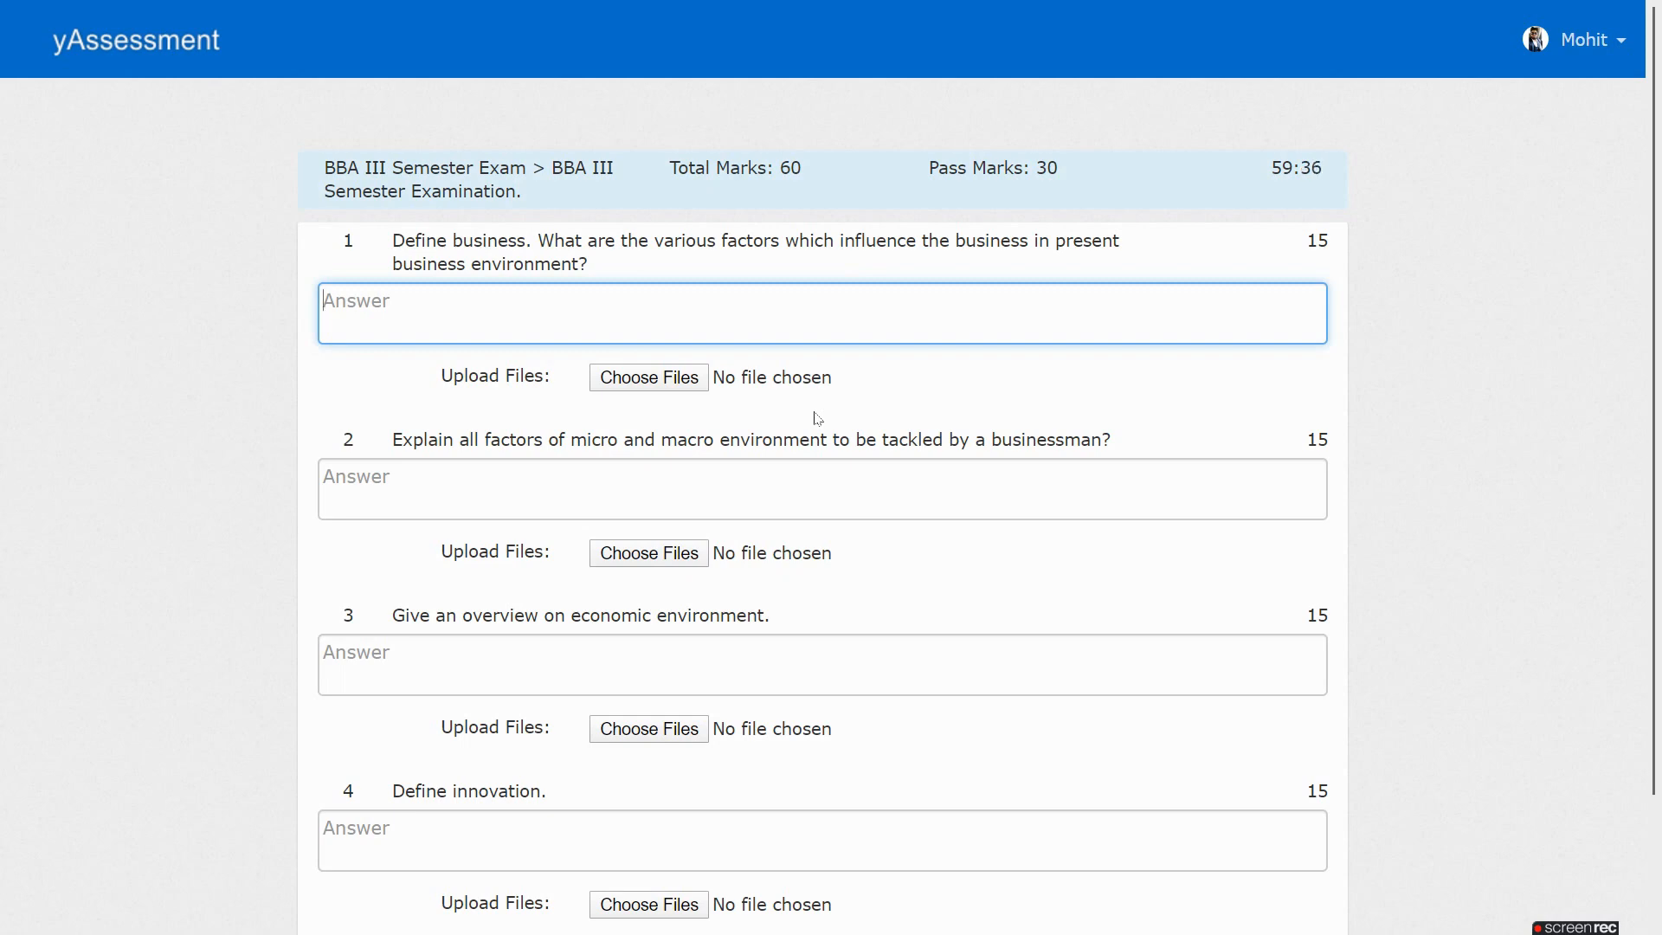
{"action": "type", "text": "Busine"}
{"action": "type", "text": "ss is the exchange"}
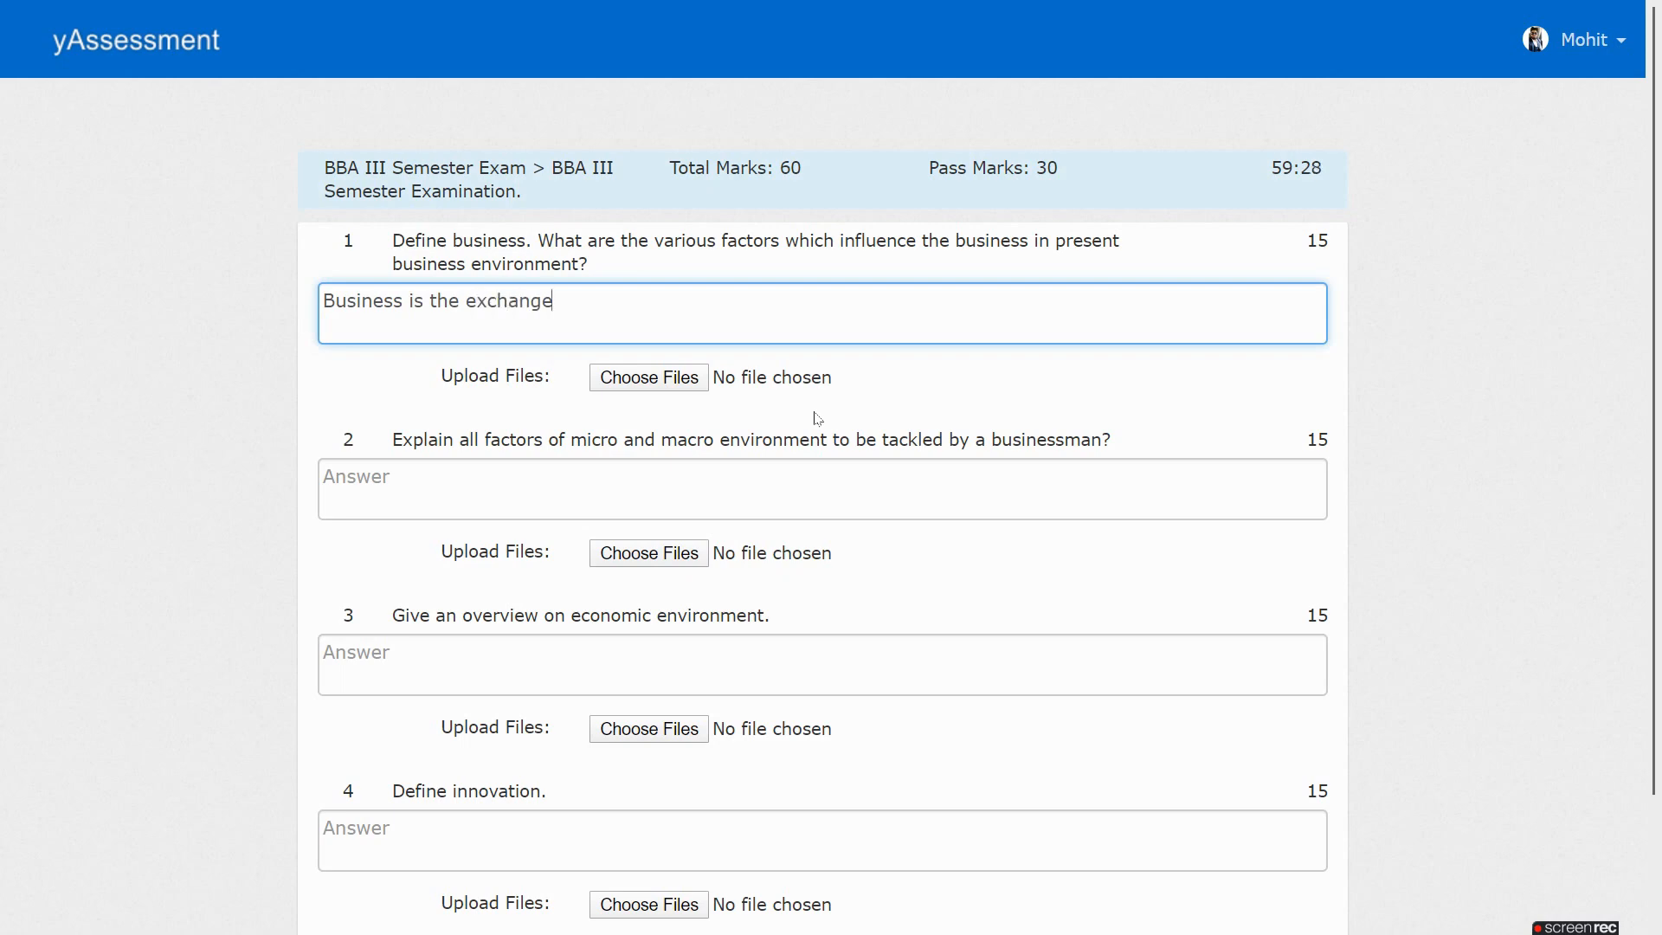
{"action": "type", "text": " of services and goods in 0order to"}
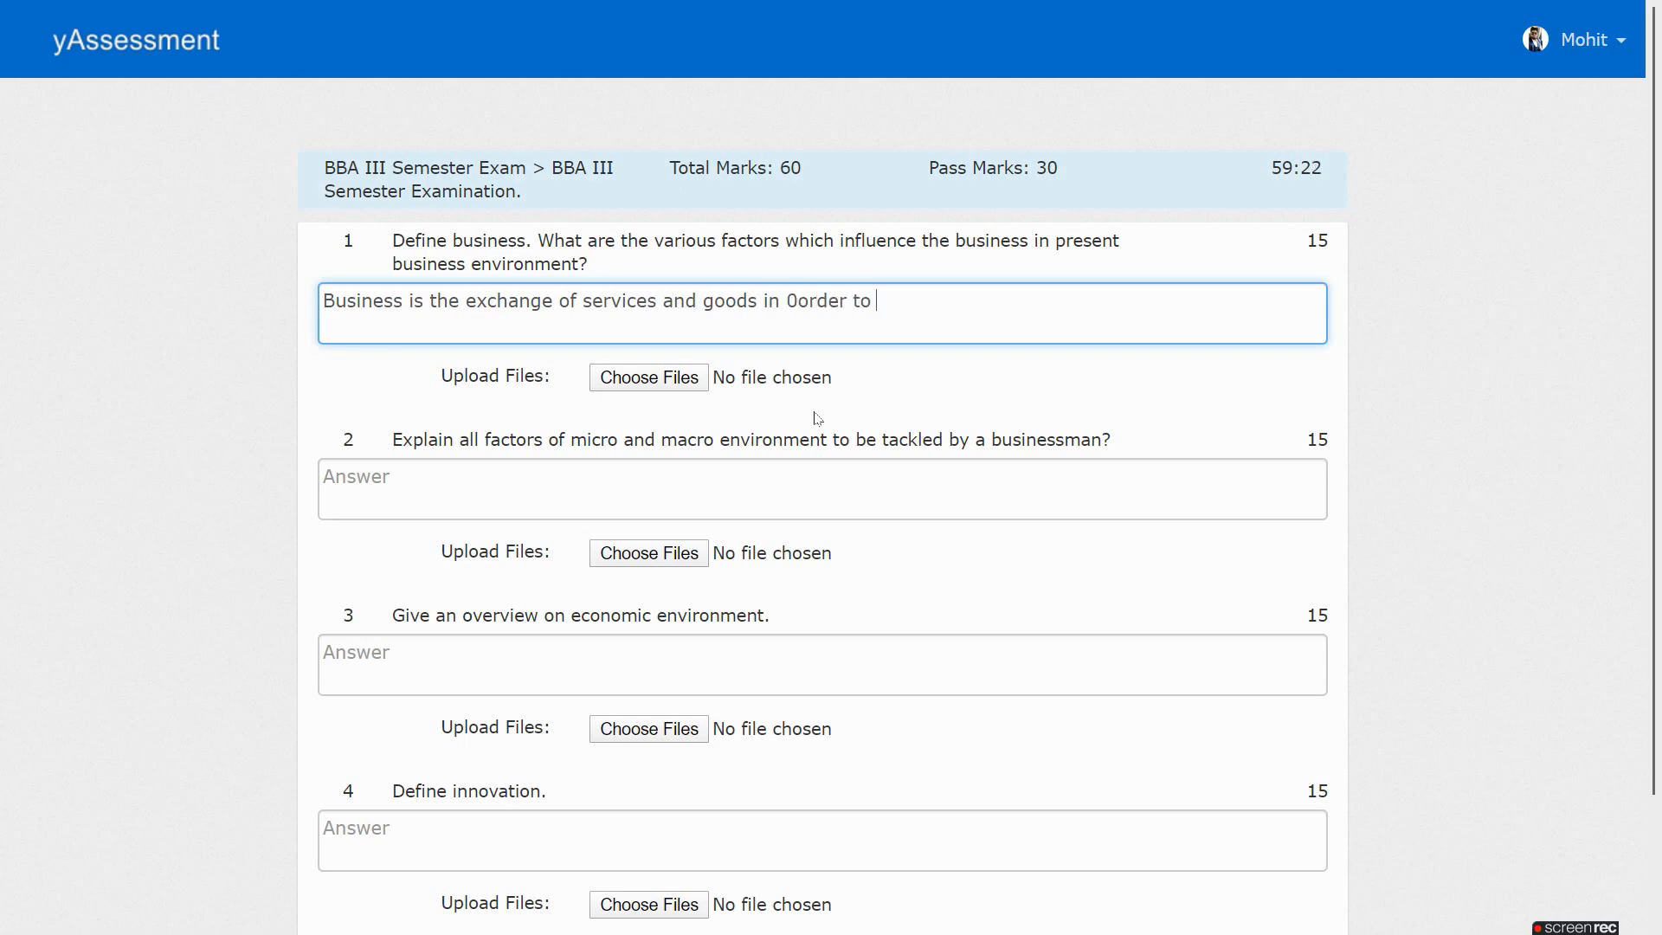
{"action": "key", "text": "BackSpace"}
{"action": "key", "text": "BackSpace"}
{"action": "key", "text": "BackSpace"}
{"action": "key", "text": "BackSpace"}
{"action": "key", "text": "BackSpace"}
{"action": "type", "text": "order to earn profits in "}
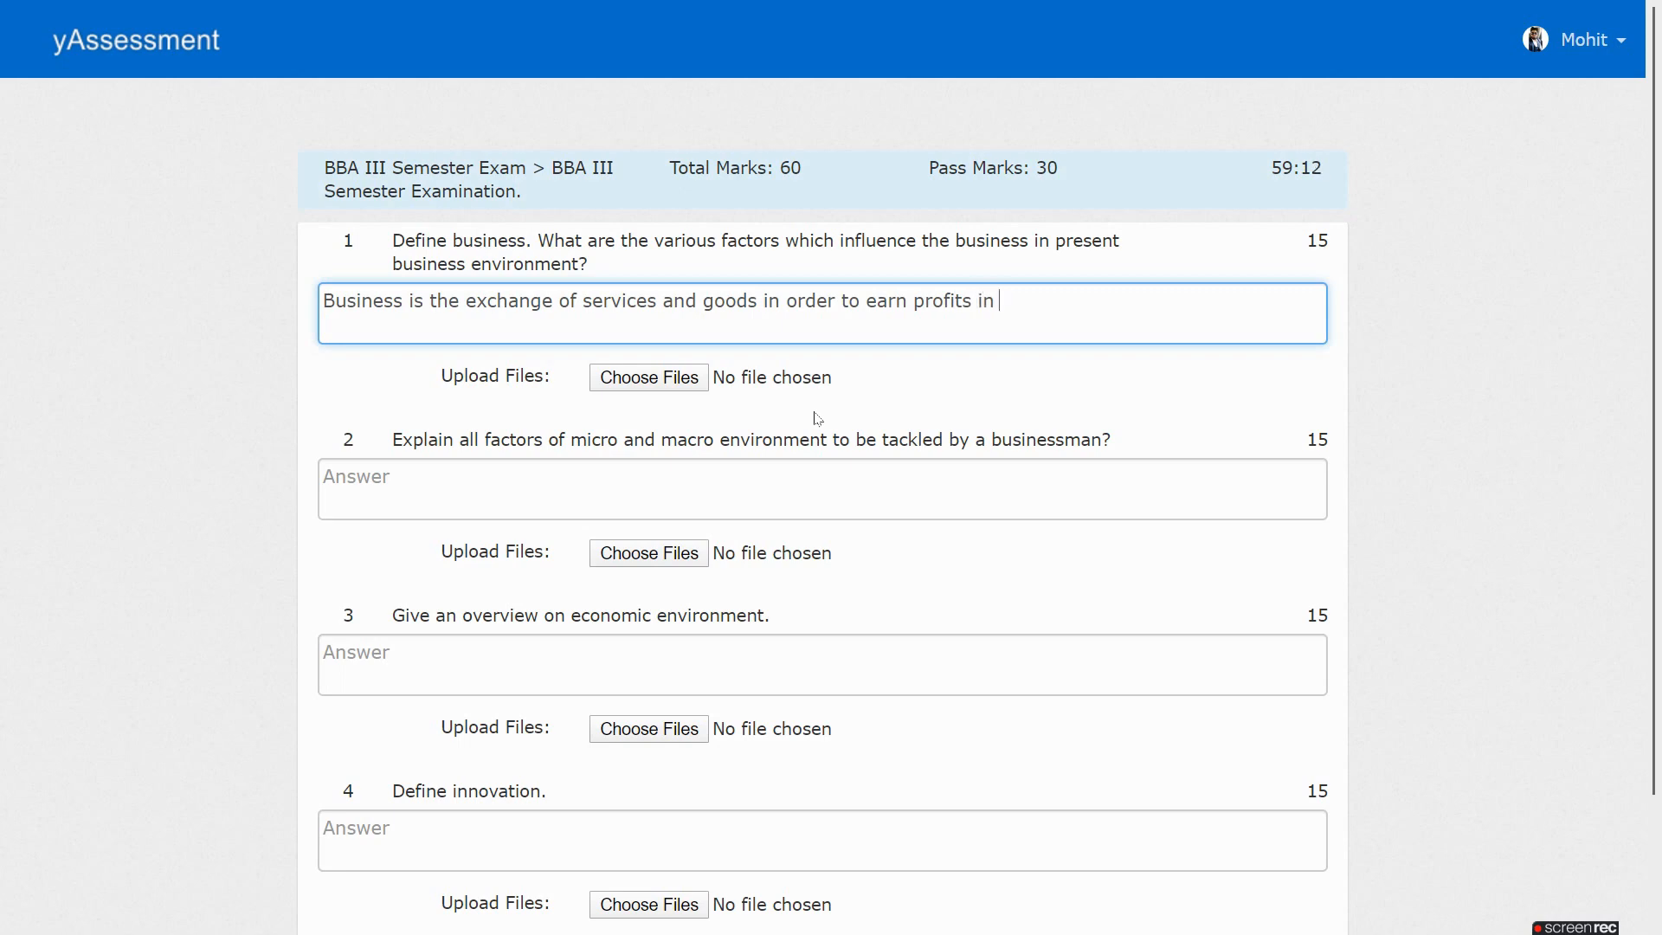
{"action": "type", "text": "an uncertain market conditions"}
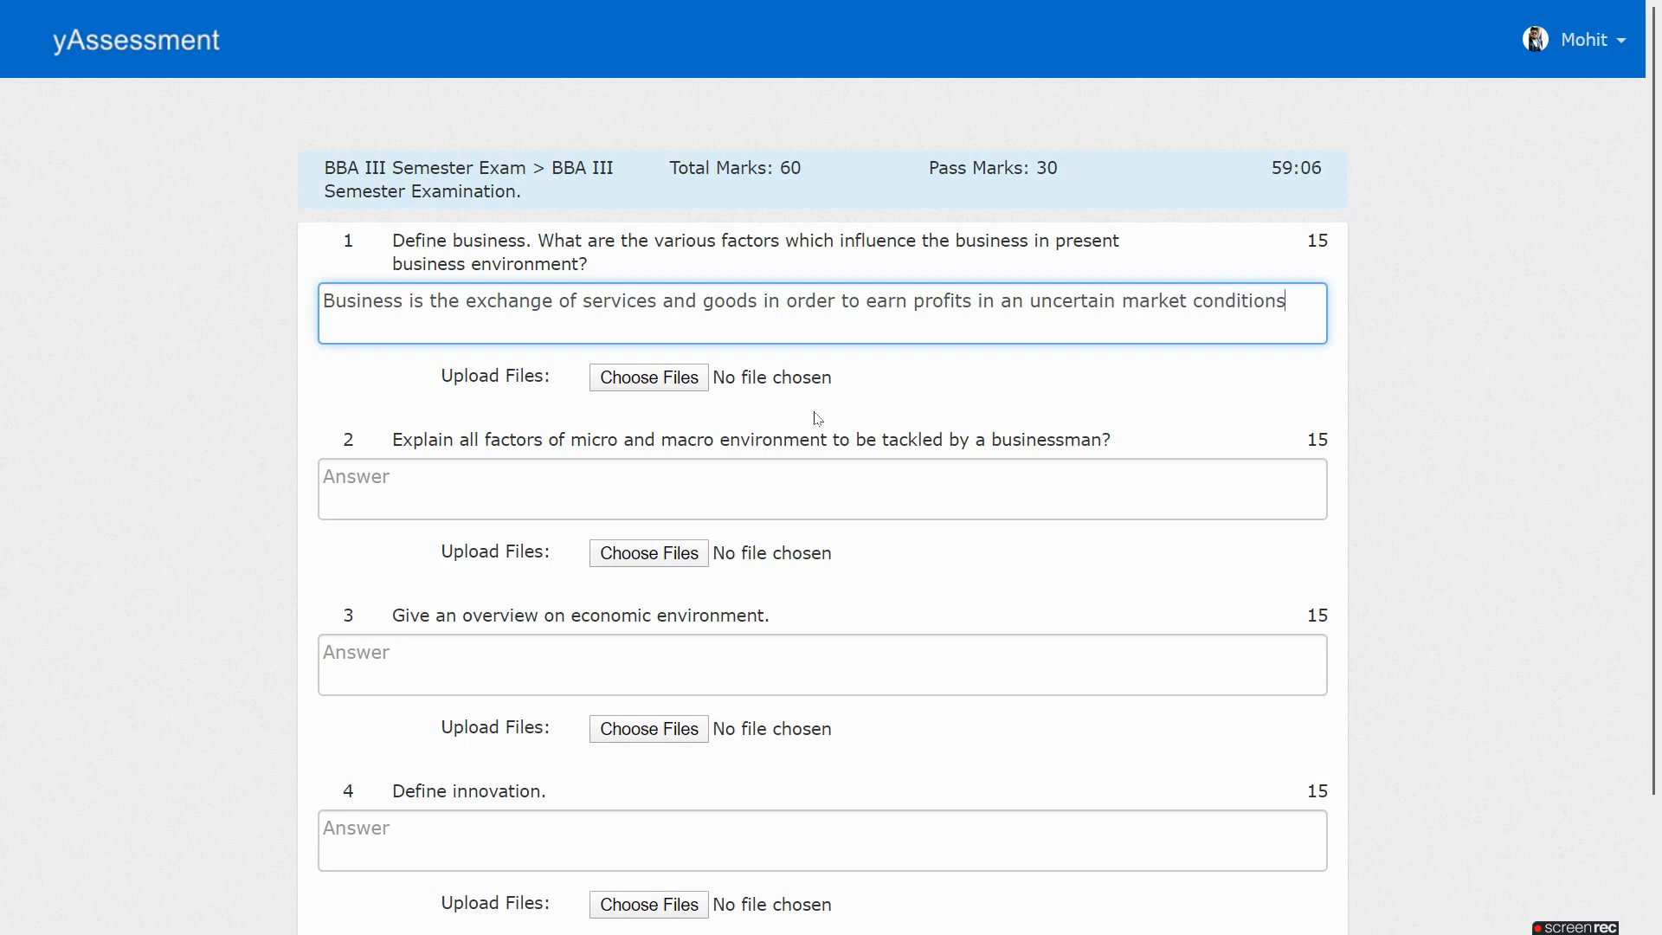
{"action": "key", "text": "Tab"}
{"action": "key", "text": "Tab"}
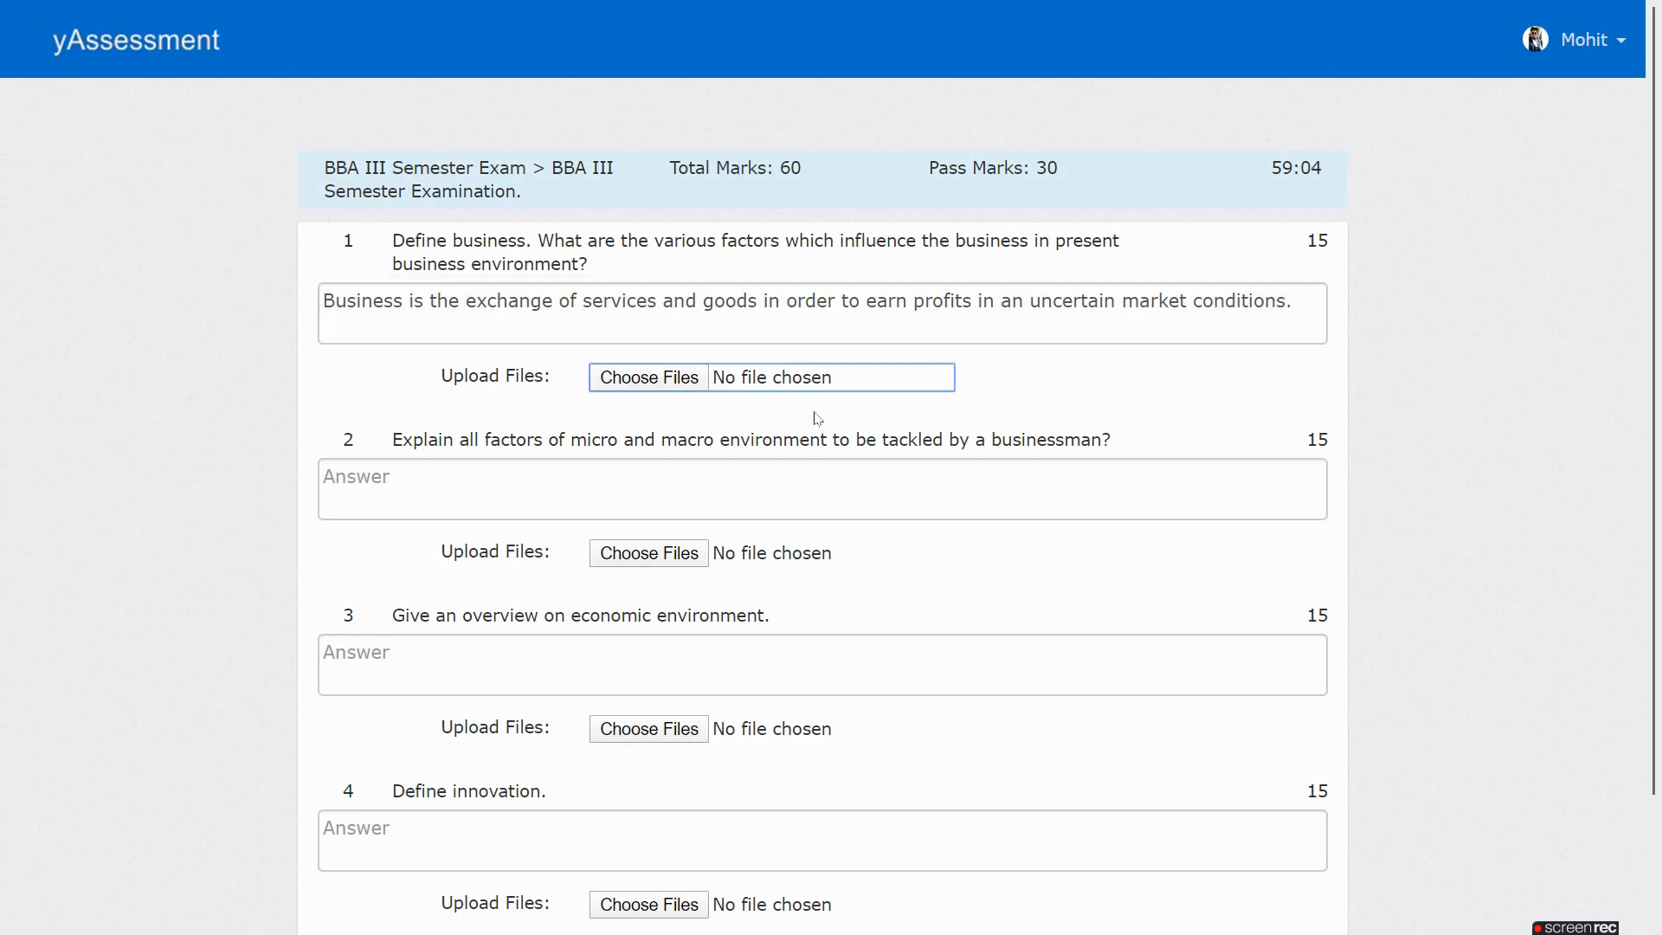
{"action": "left_click", "coordinate": [872, 418]}
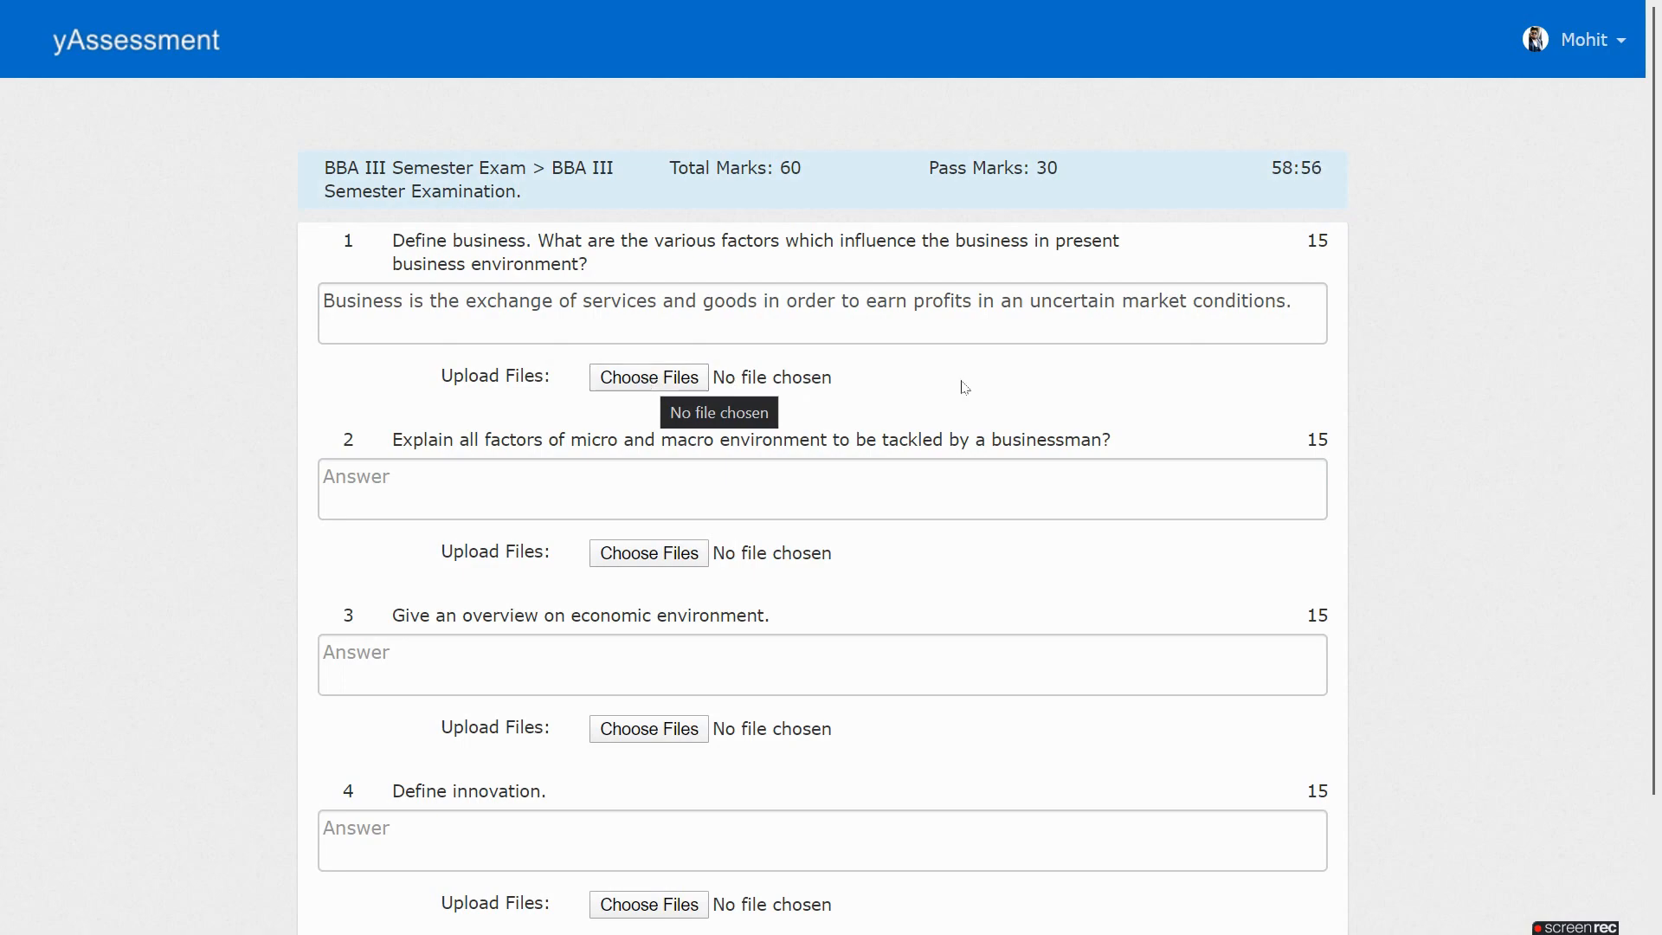
{"action": "scroll", "coordinate": [1225, 419], "scroll_direction": "down", "scroll_amount": 2}
{"action": "scroll", "coordinate": [835, 355], "scroll_direction": "up", "scroll_amount": 2}
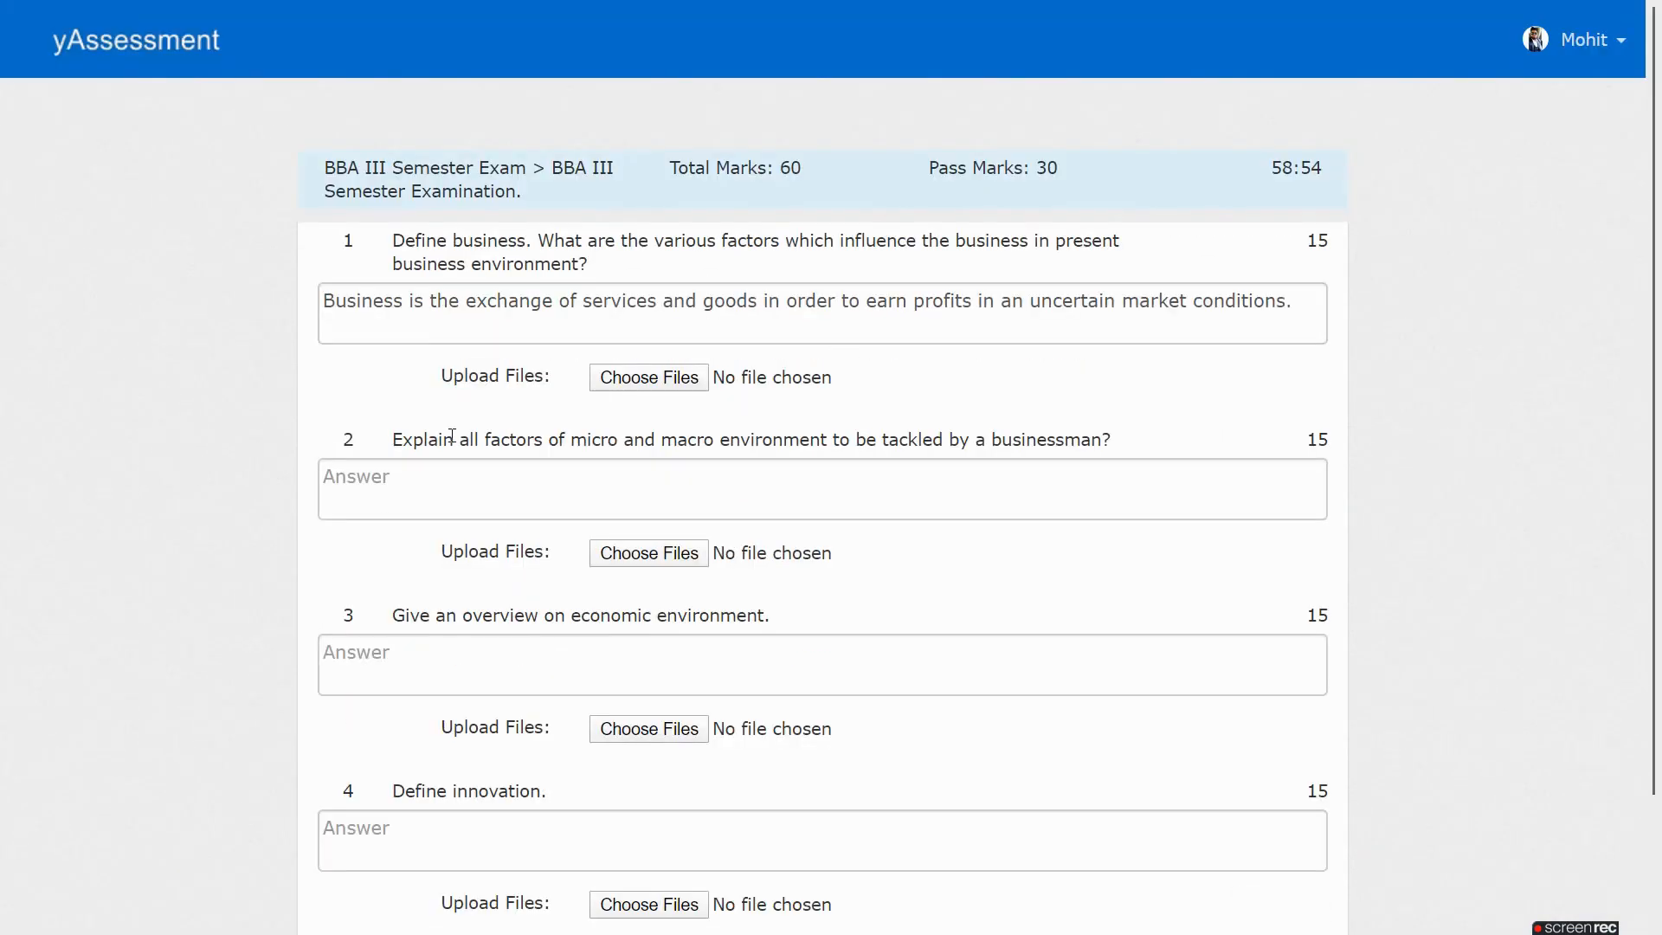
Answer question 2 with 'Micro Environment and Macro Environment' and leave question 3 blank
{"action": "left_click", "coordinate": [628, 484]}
{"action": "type", "text": "Mi"}
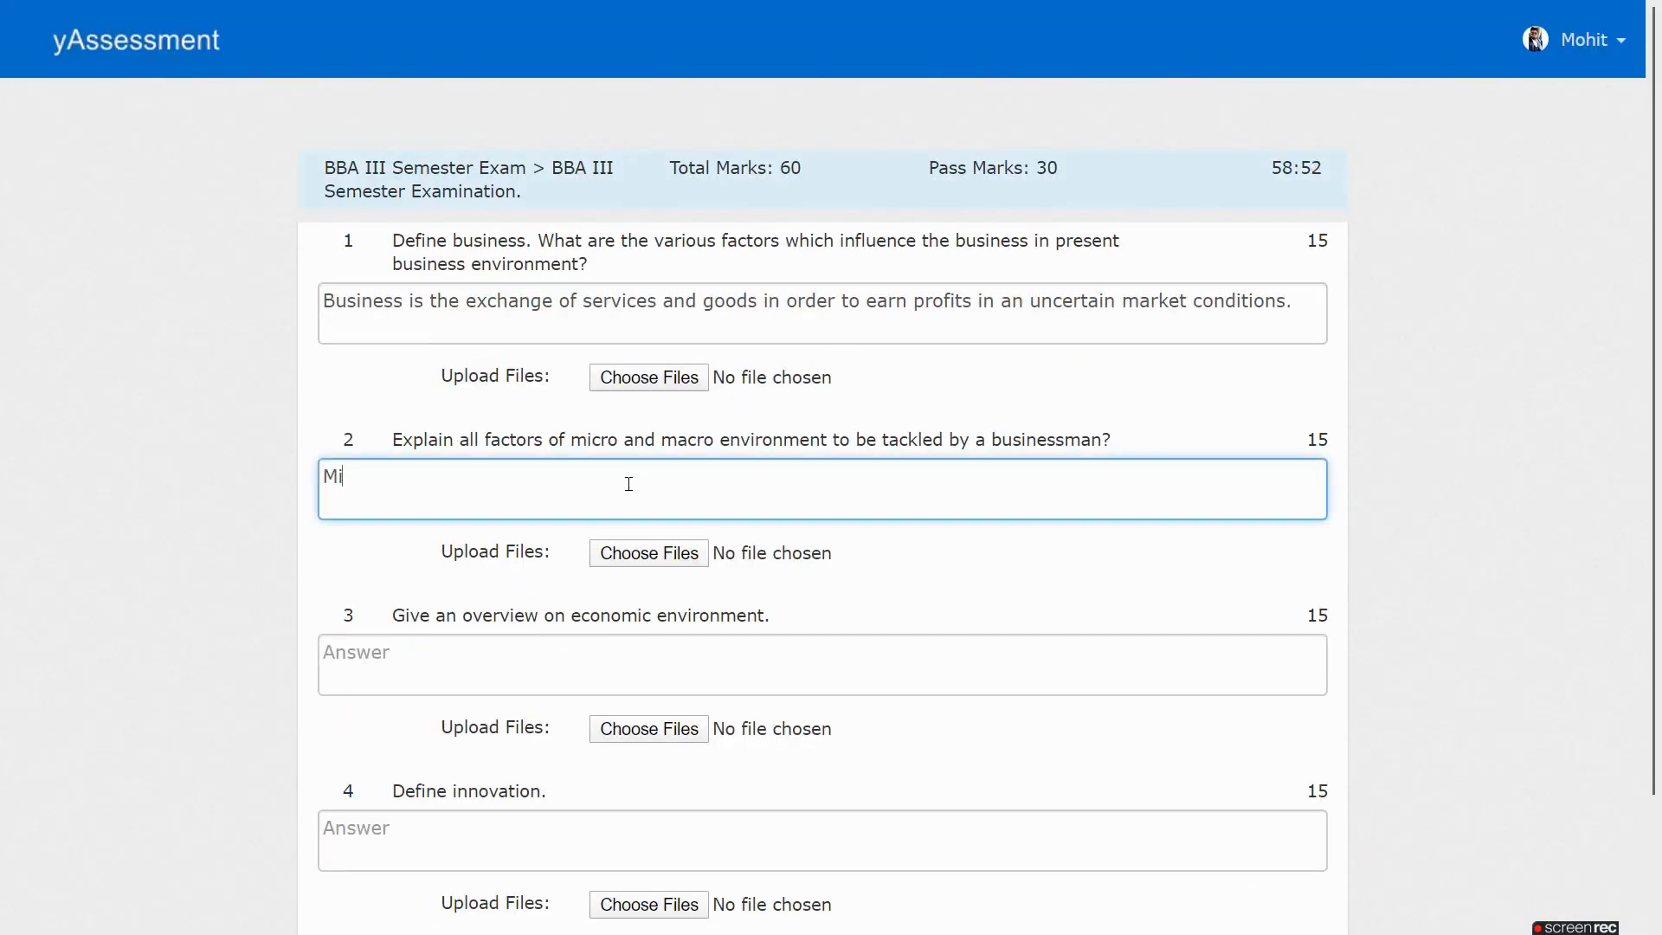
{"action": "type", "text": "cro Environment and Macro Environment"}
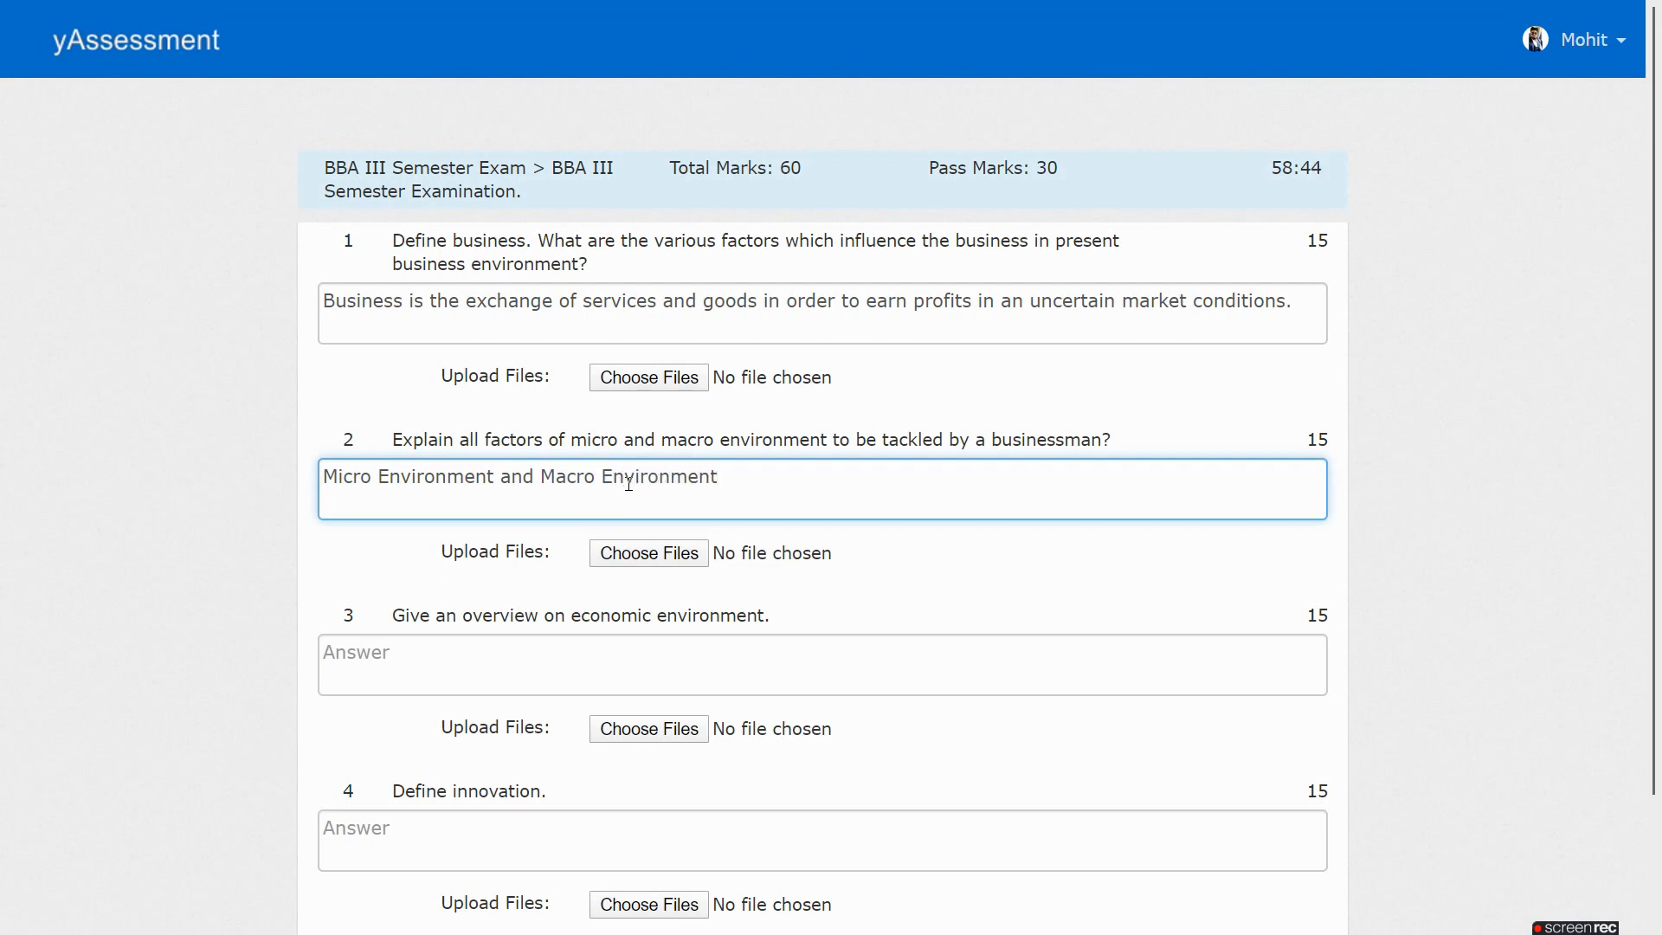
{"action": "left_click", "coordinate": [769, 642]}
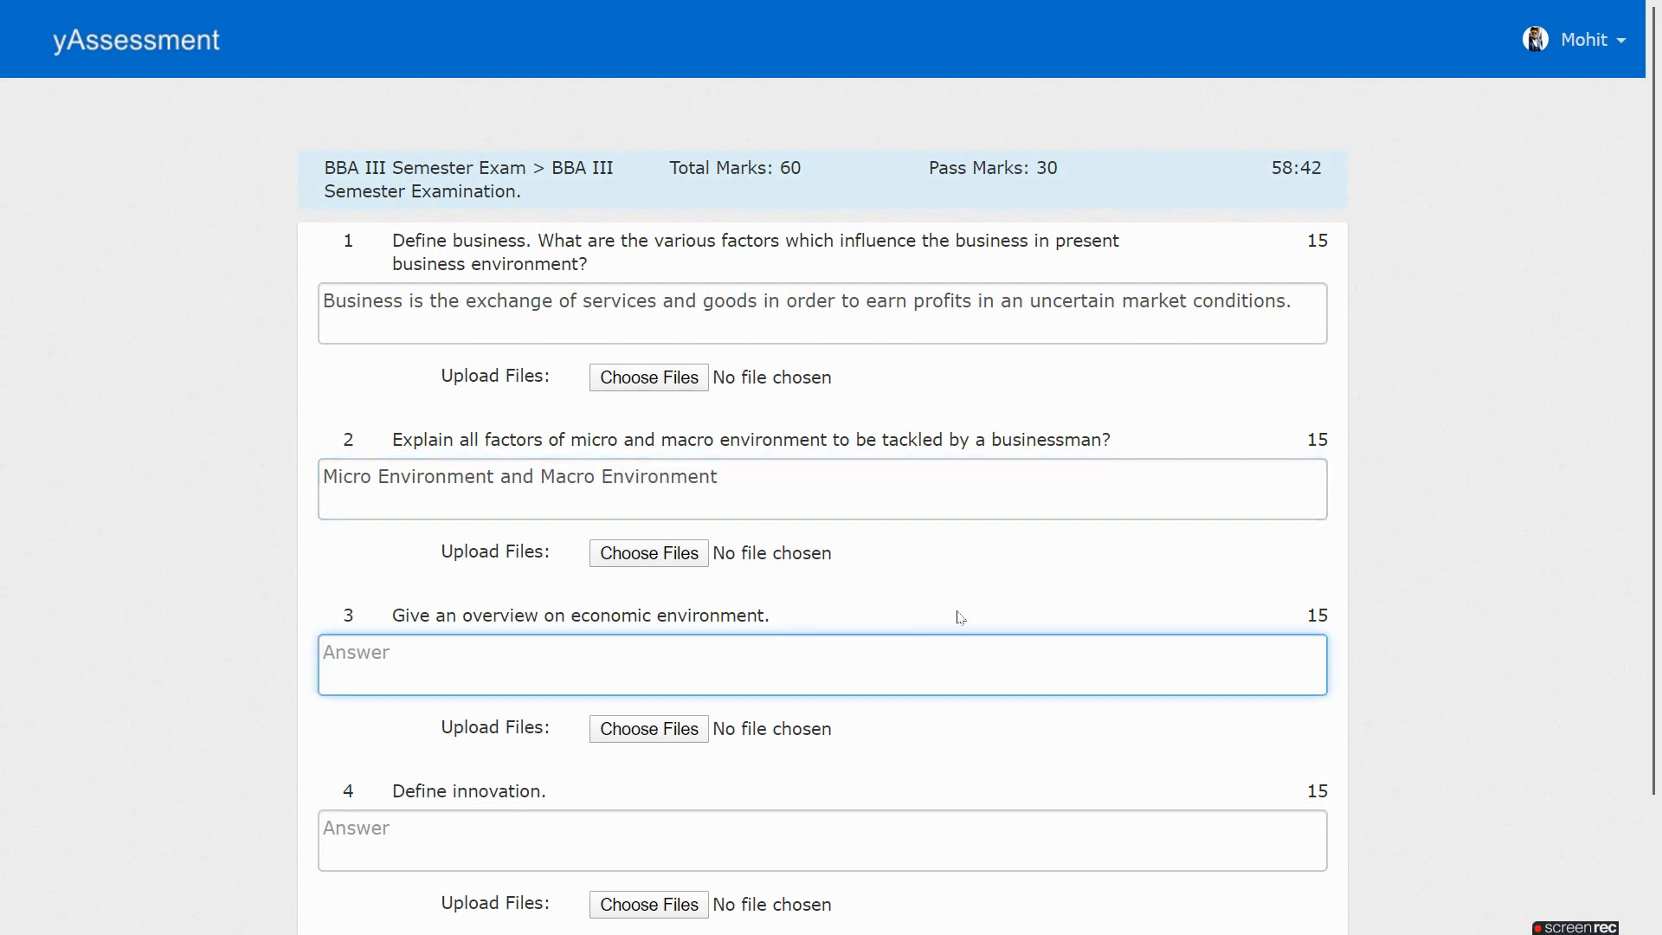
{"action": "scroll", "coordinate": [960, 616], "scroll_direction": "down", "scroll_amount": 3}
Answer question 4 with 'Innovation is an idea or project.' and end the test
{"action": "left_click", "coordinate": [683, 668]}
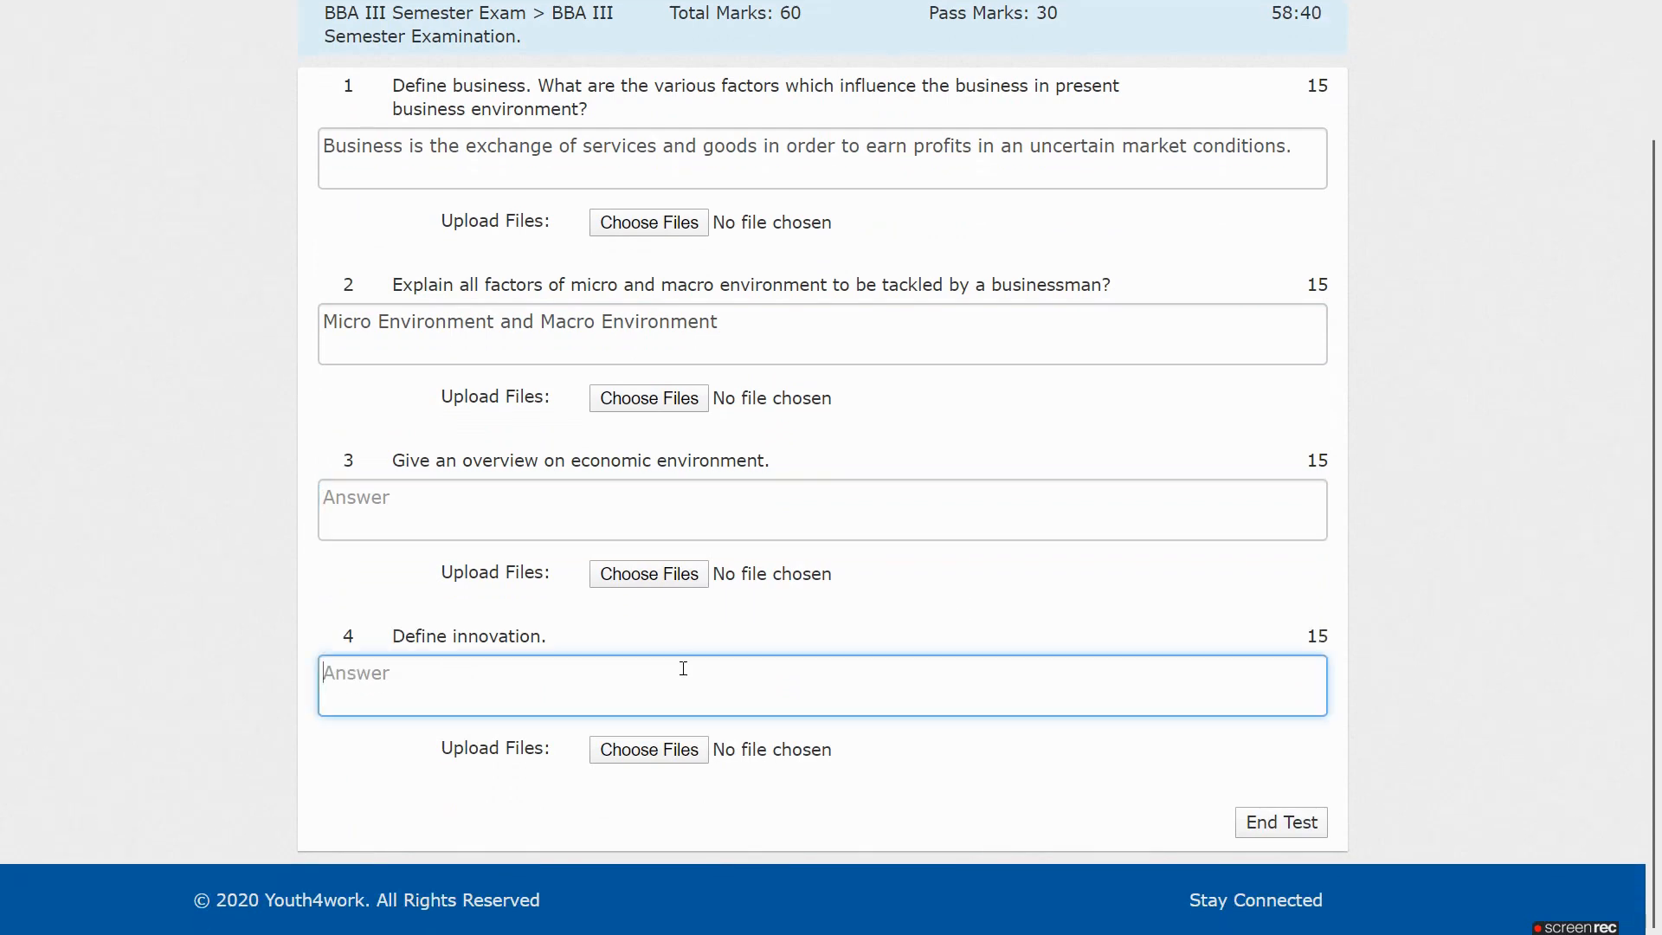
{"action": "type", "text": "Innovation is an idea or "}
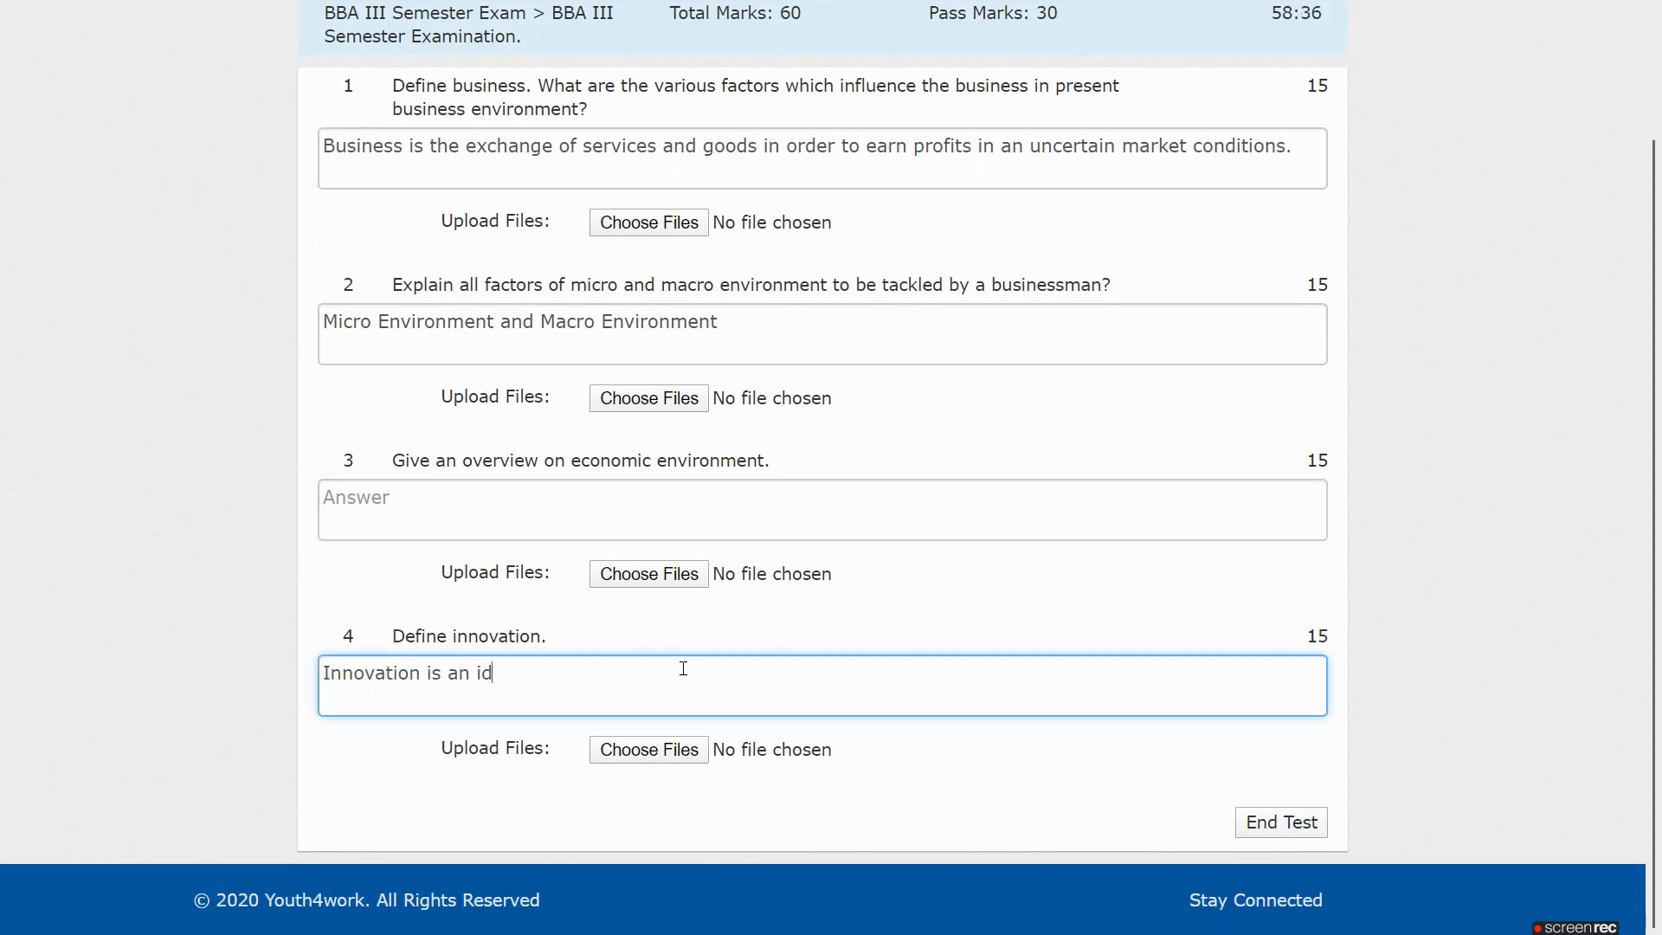
{"action": "type", "text": "project,"}
{"action": "key", "text": "BackSpace"}
{"action": "type", "text": "."}
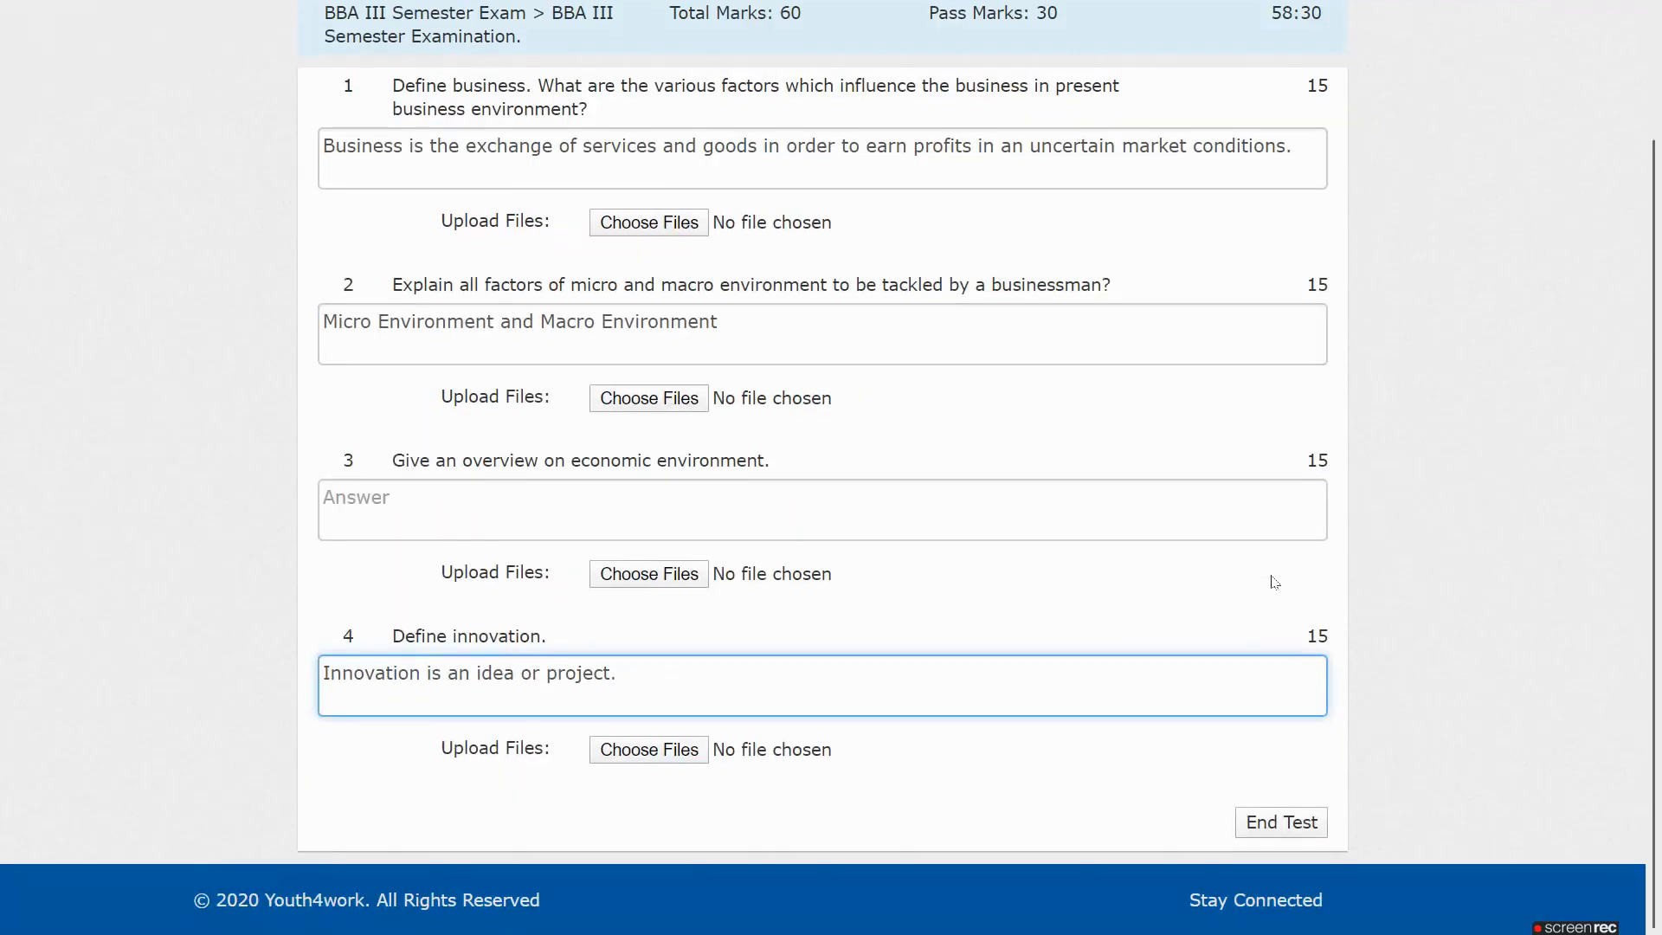
{"action": "left_click", "coordinate": [1281, 823]}
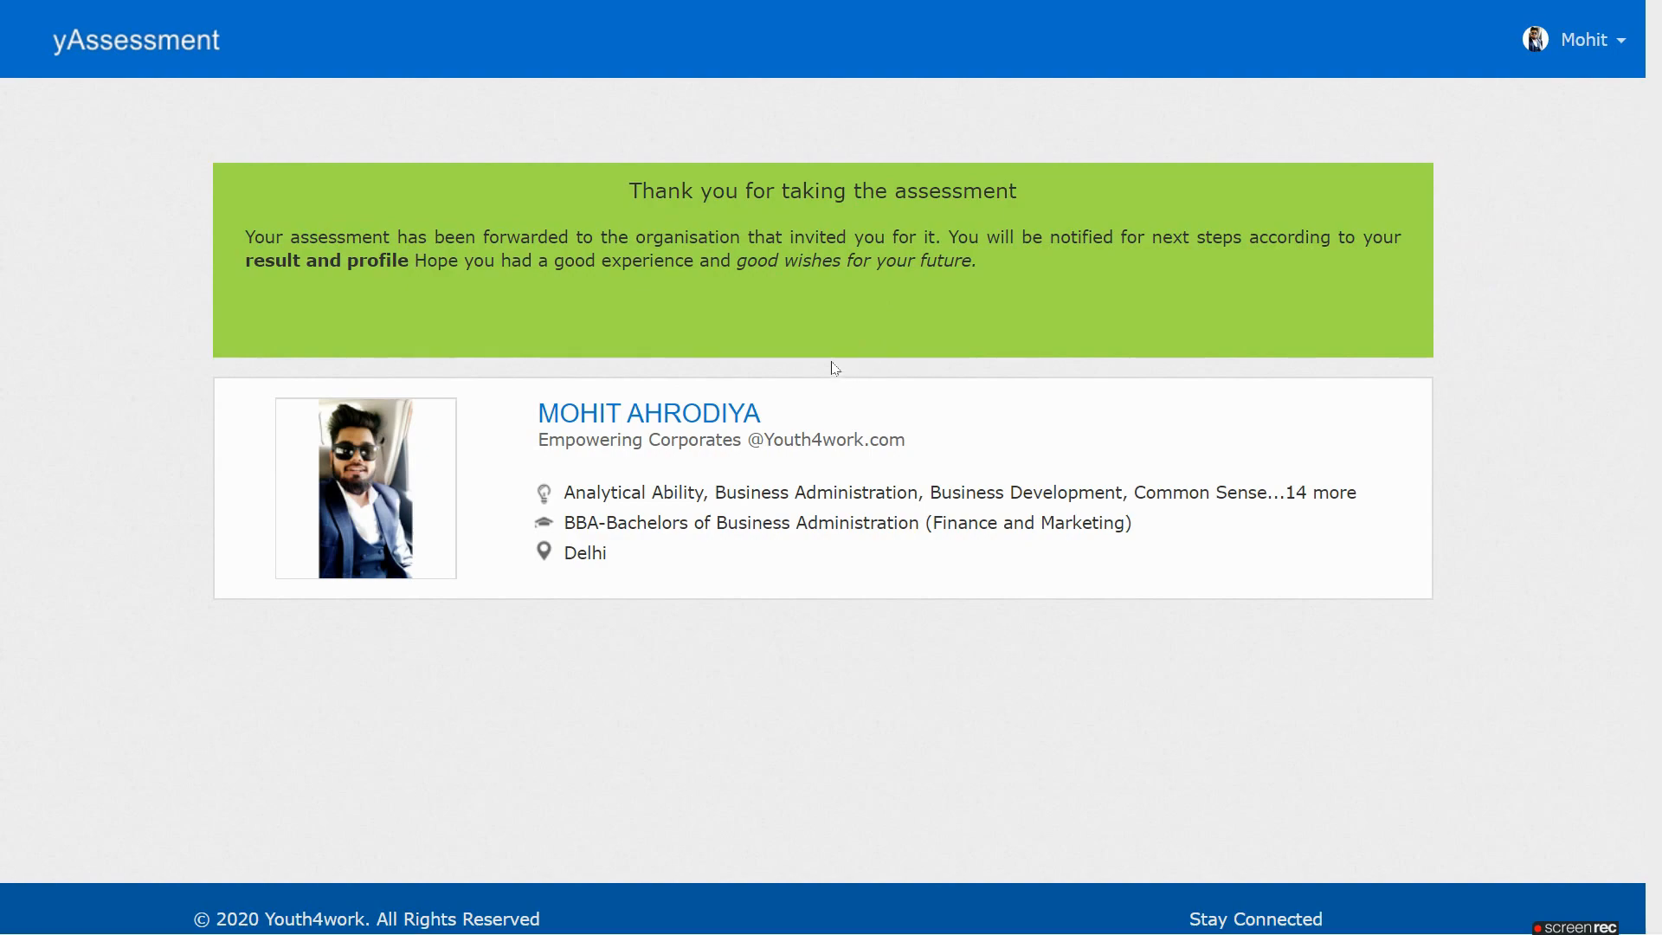
Switch to the PowerPoint slideshow and then back to the Youth4work window
{"action": "key", "text": "alt+Tab"}
{"action": "key", "text": "alt+Tab"}
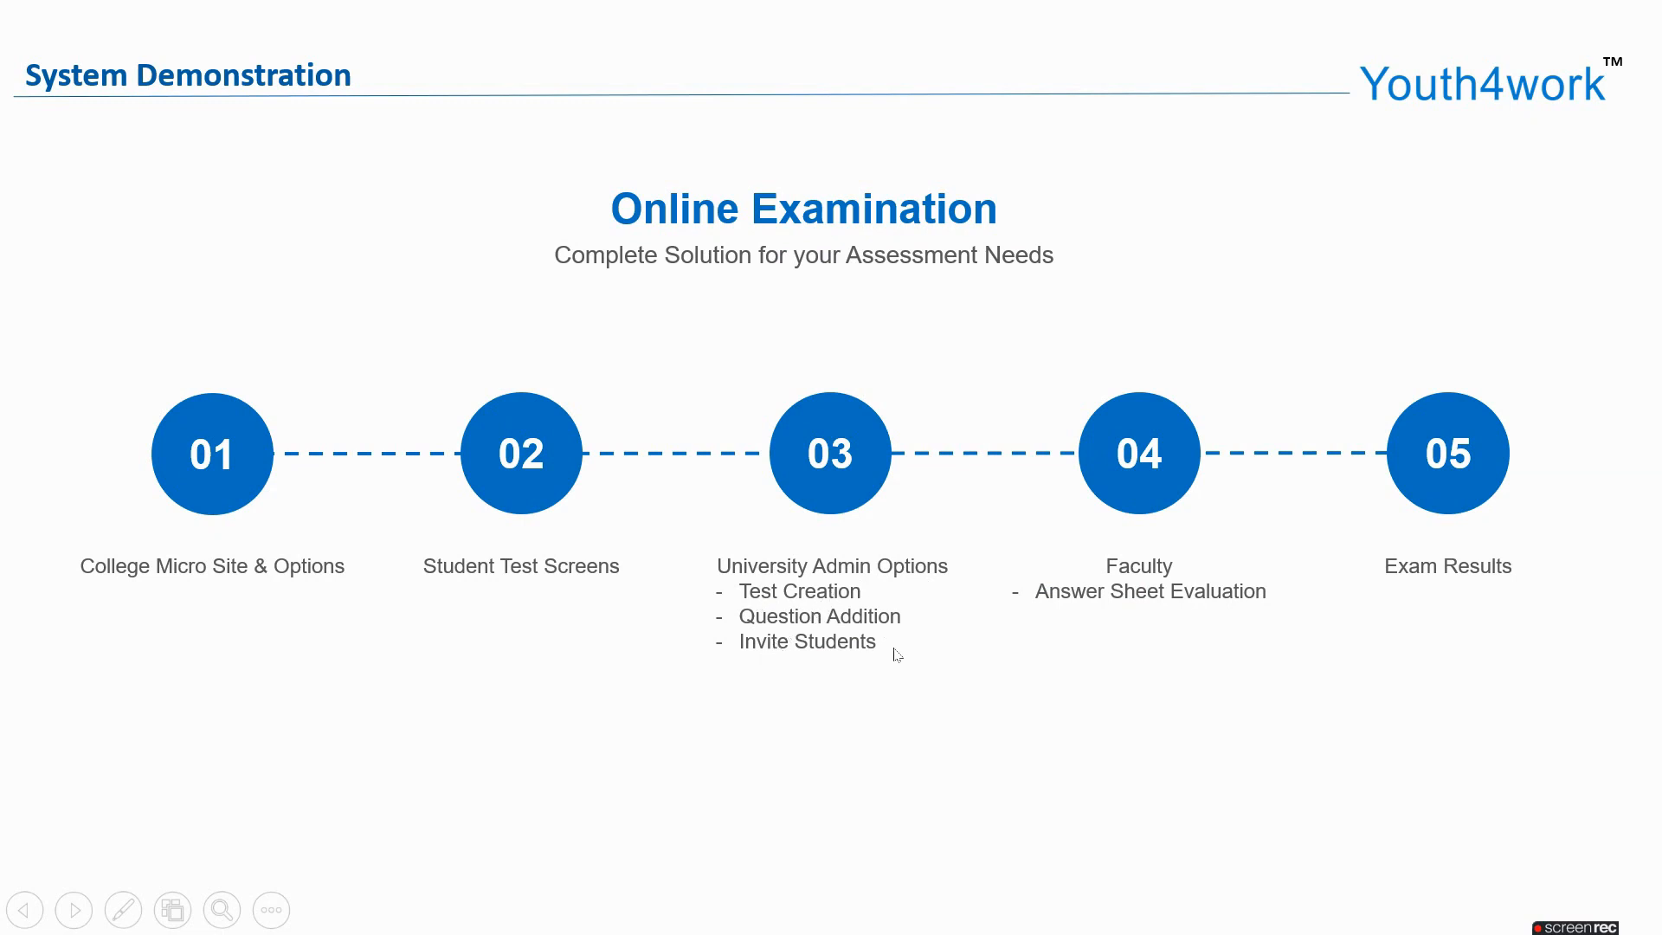
{"action": "key", "text": "alt+Tab"}
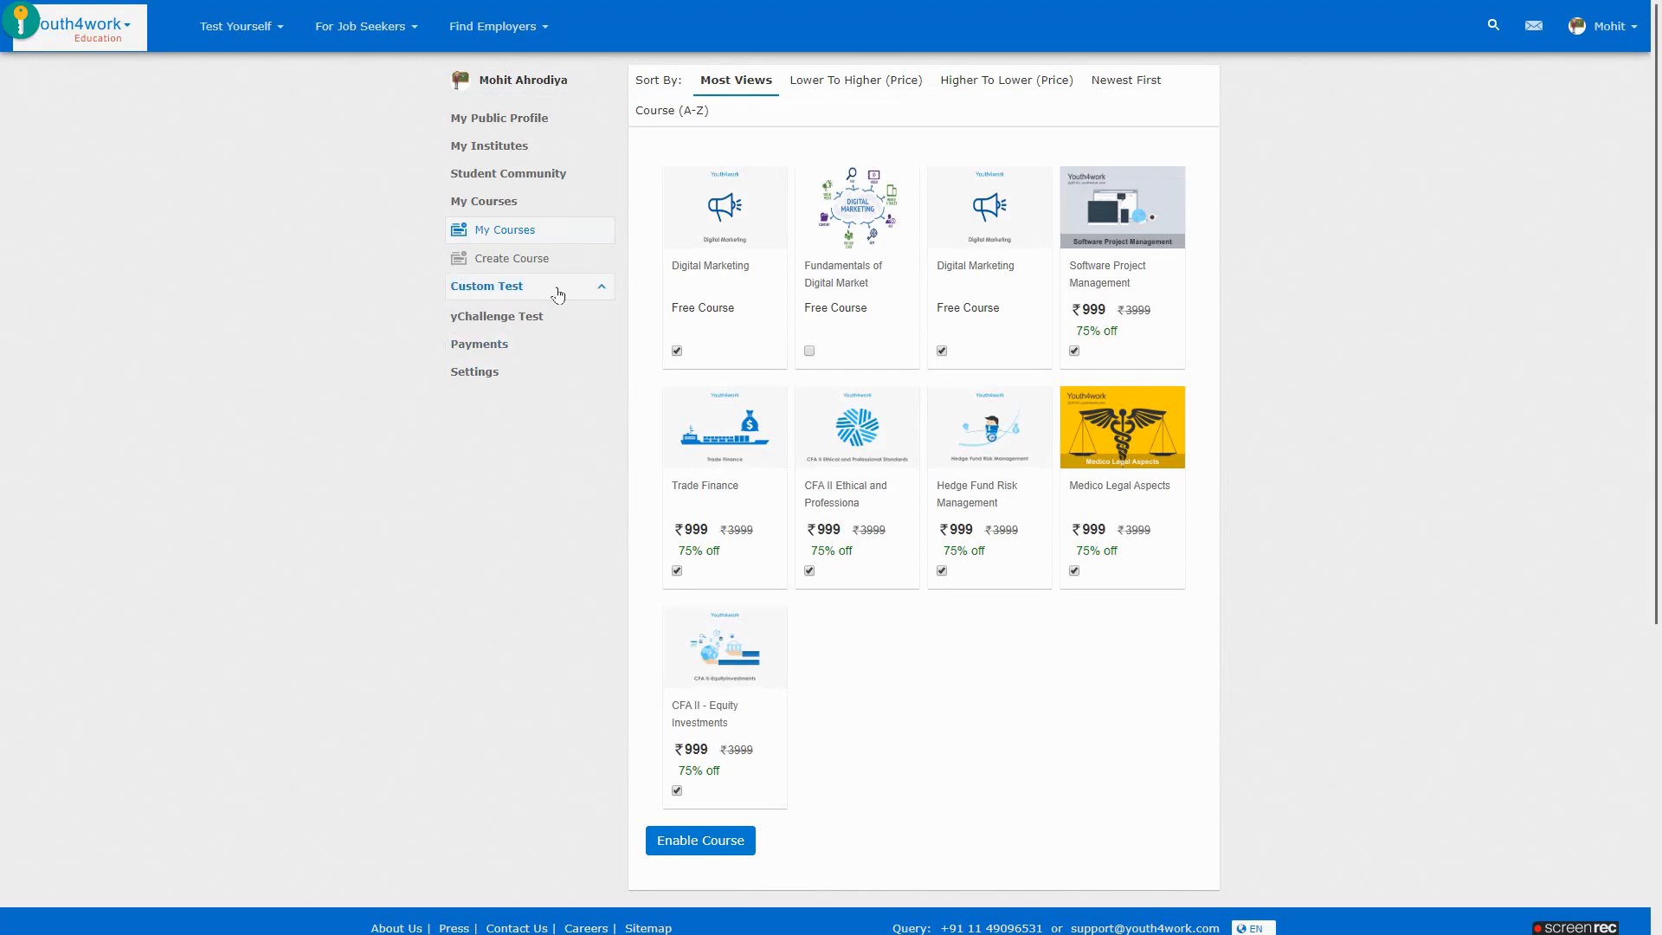
Create a new fixed question test named 'BBA I Sem Exam'
{"action": "left_click", "coordinate": [537, 315]}
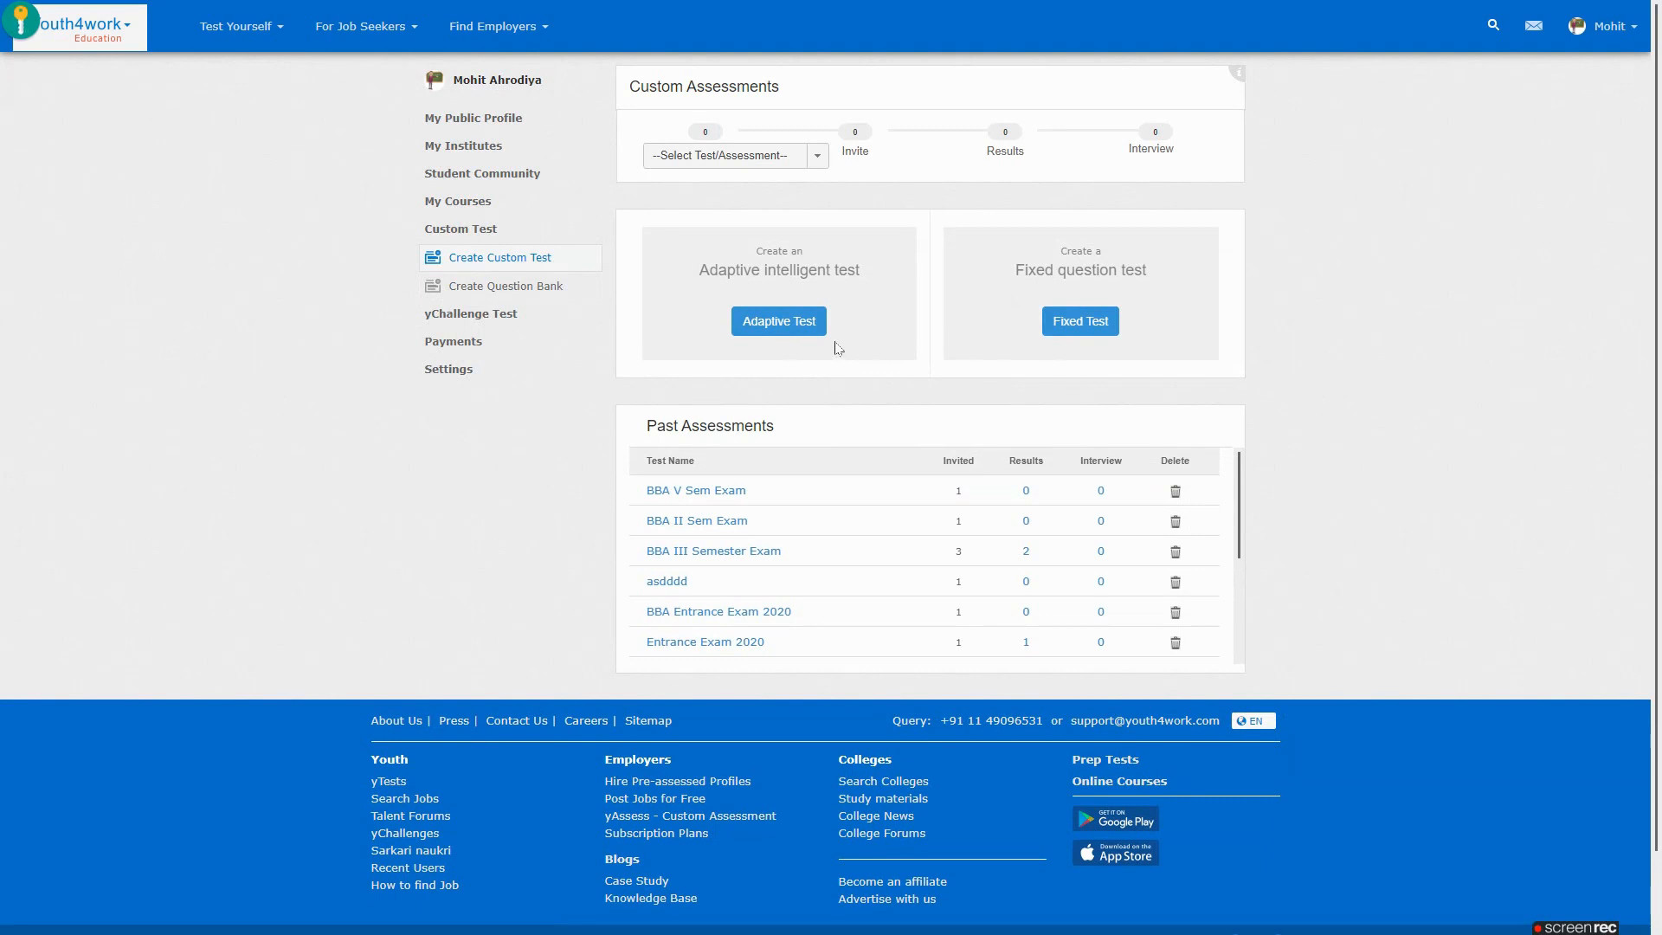
{"action": "left_click", "coordinate": [1066, 334]}
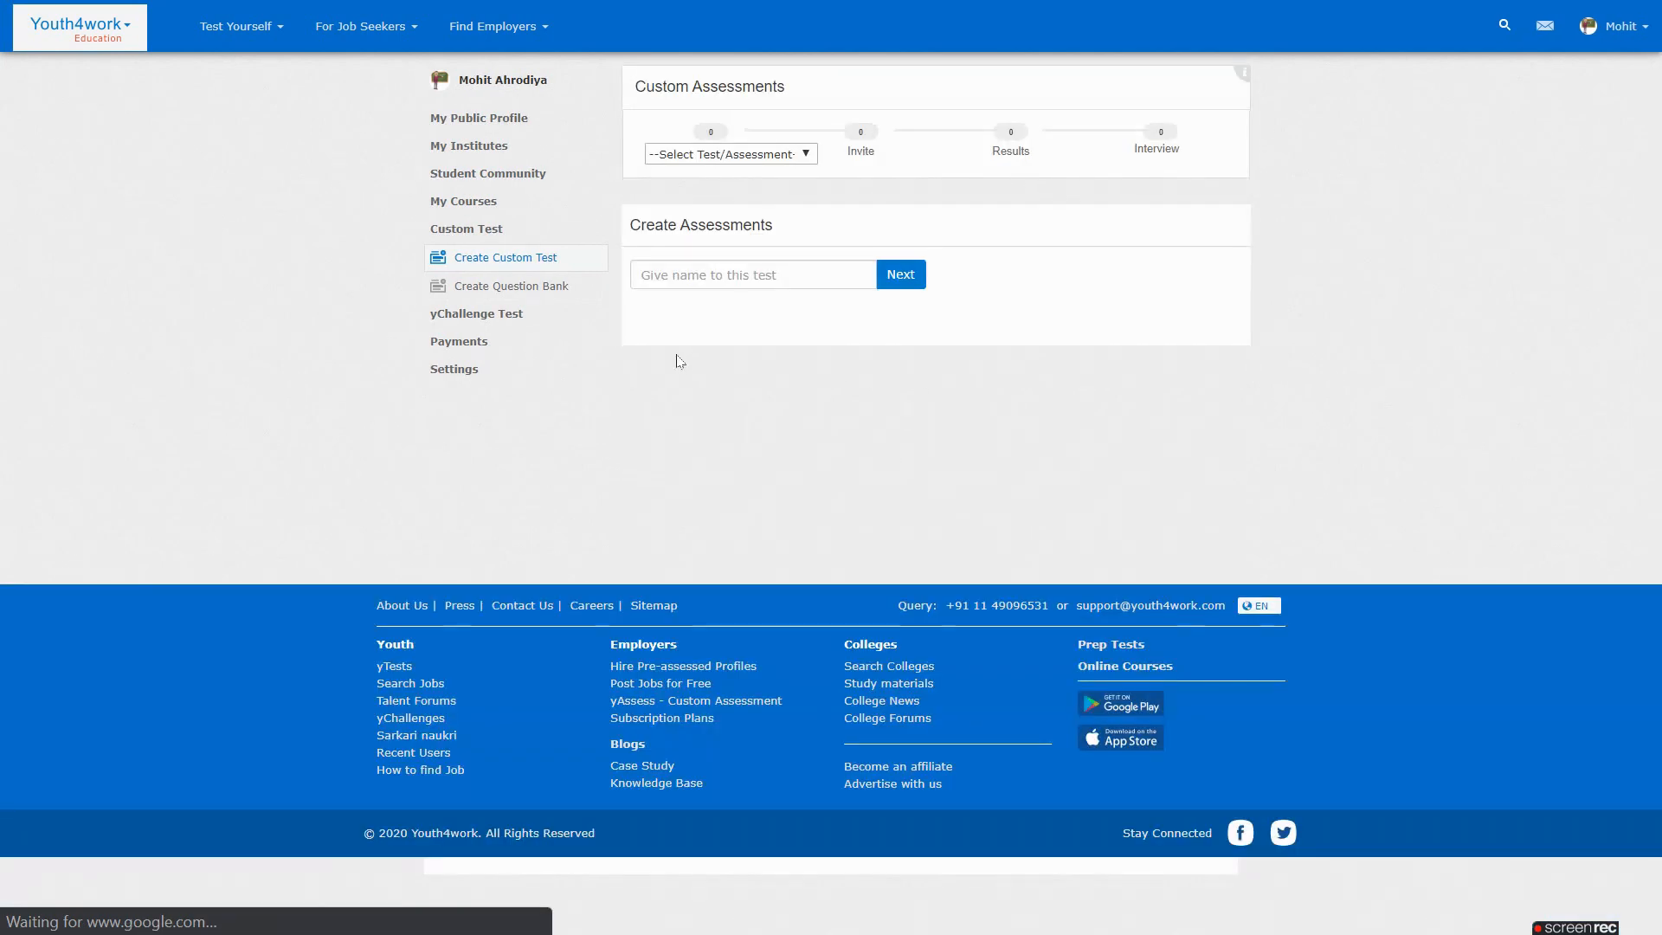
{"action": "left_click", "coordinate": [734, 284]}
{"action": "type", "text": "BBA I Sem Exam"}
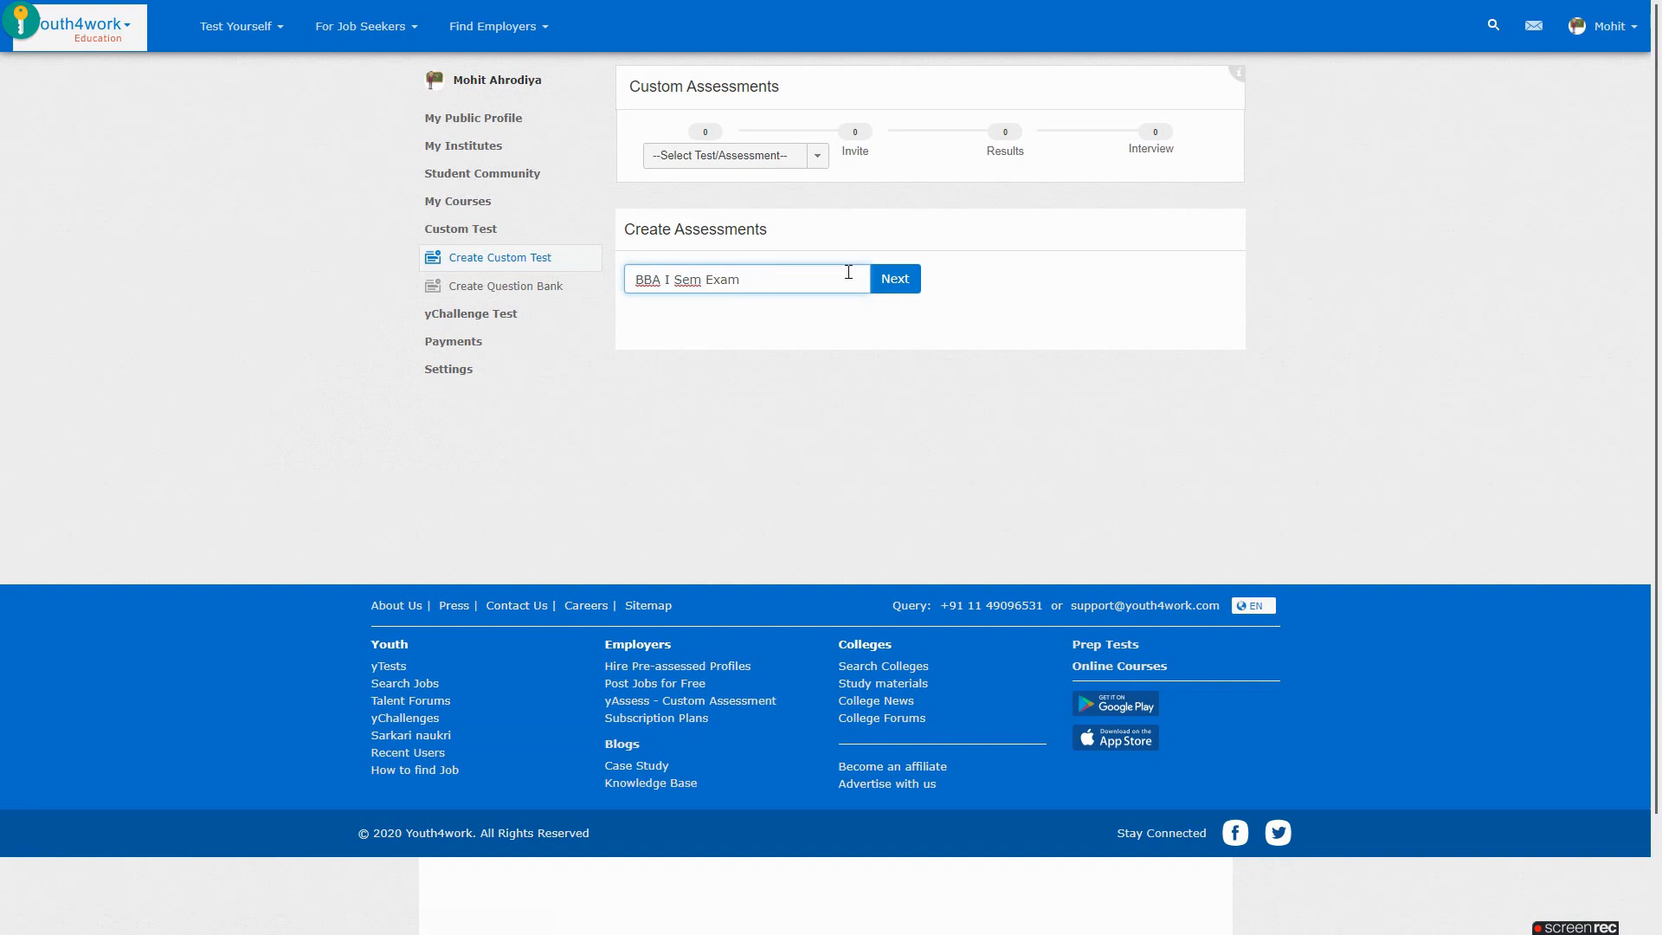
{"action": "key", "text": "Return"}
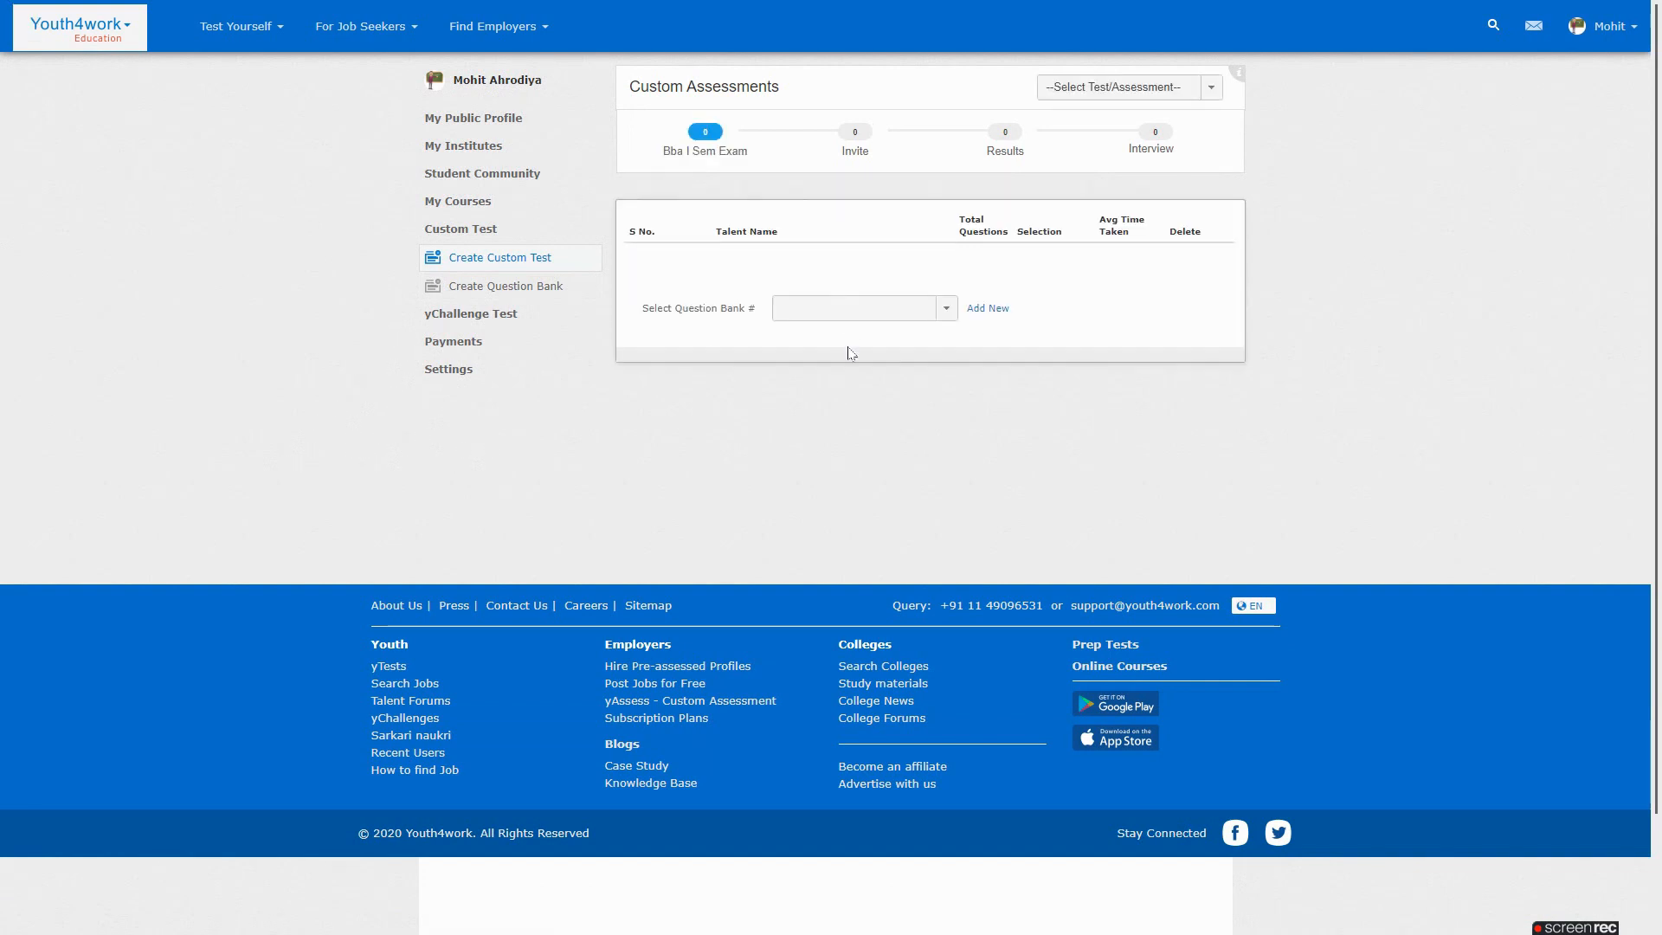
Import all 9 questions from the Principles of Management question bank
{"action": "left_click", "coordinate": [862, 316]}
{"action": "type", "text": "P"}
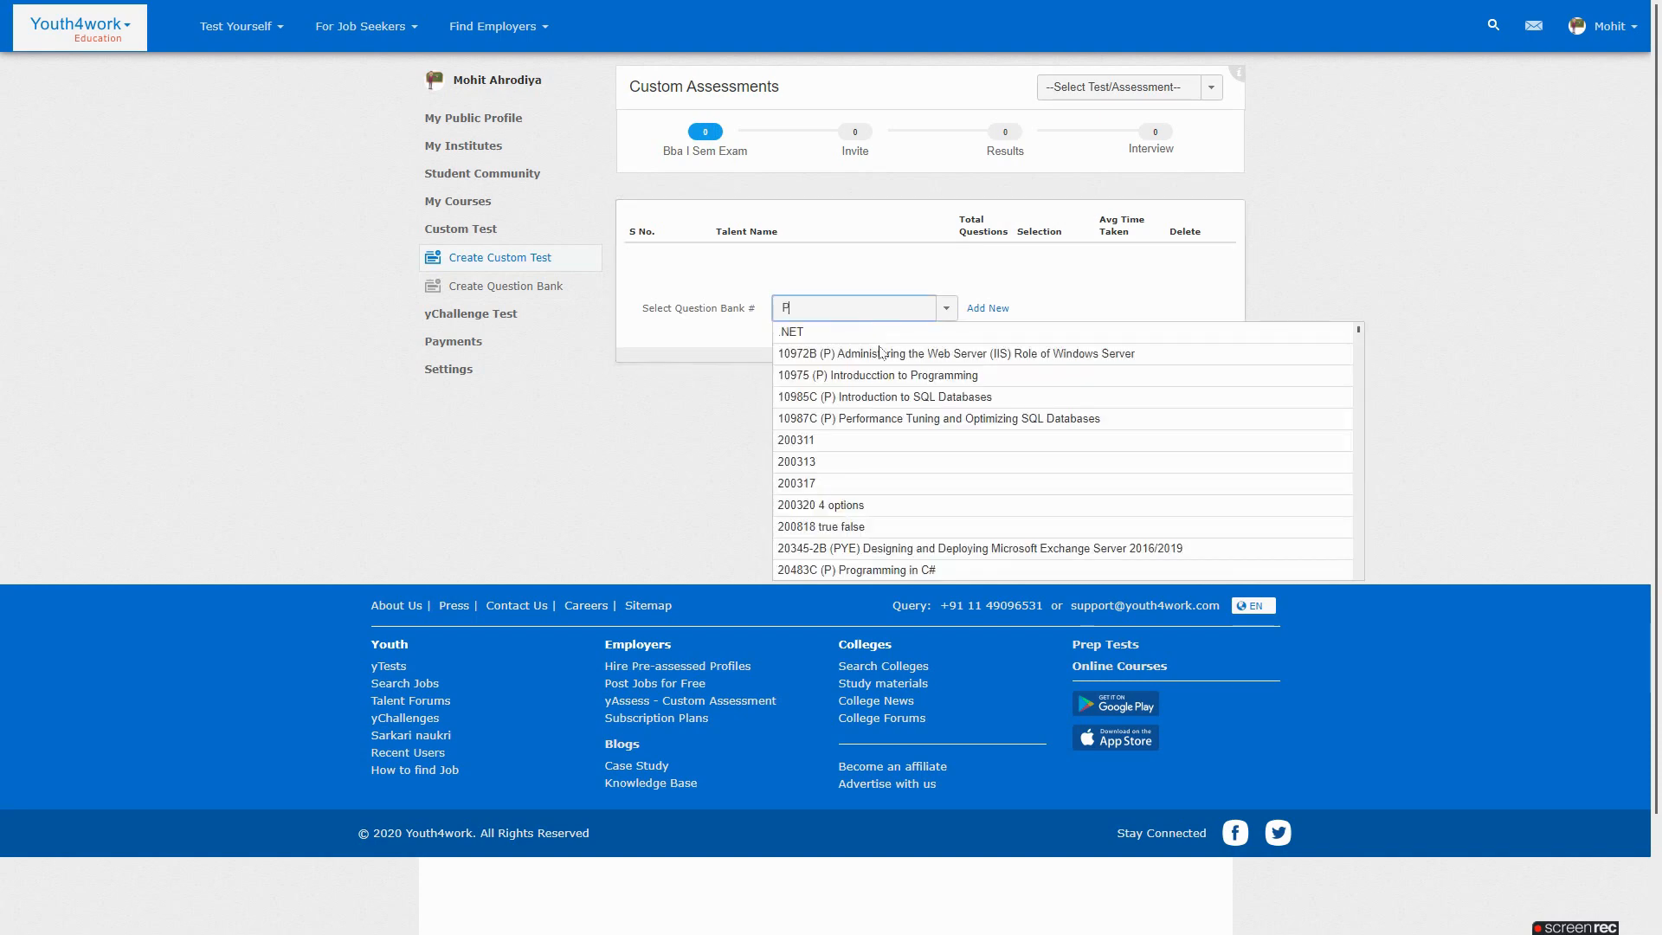
{"action": "type", "text": "rinciples"}
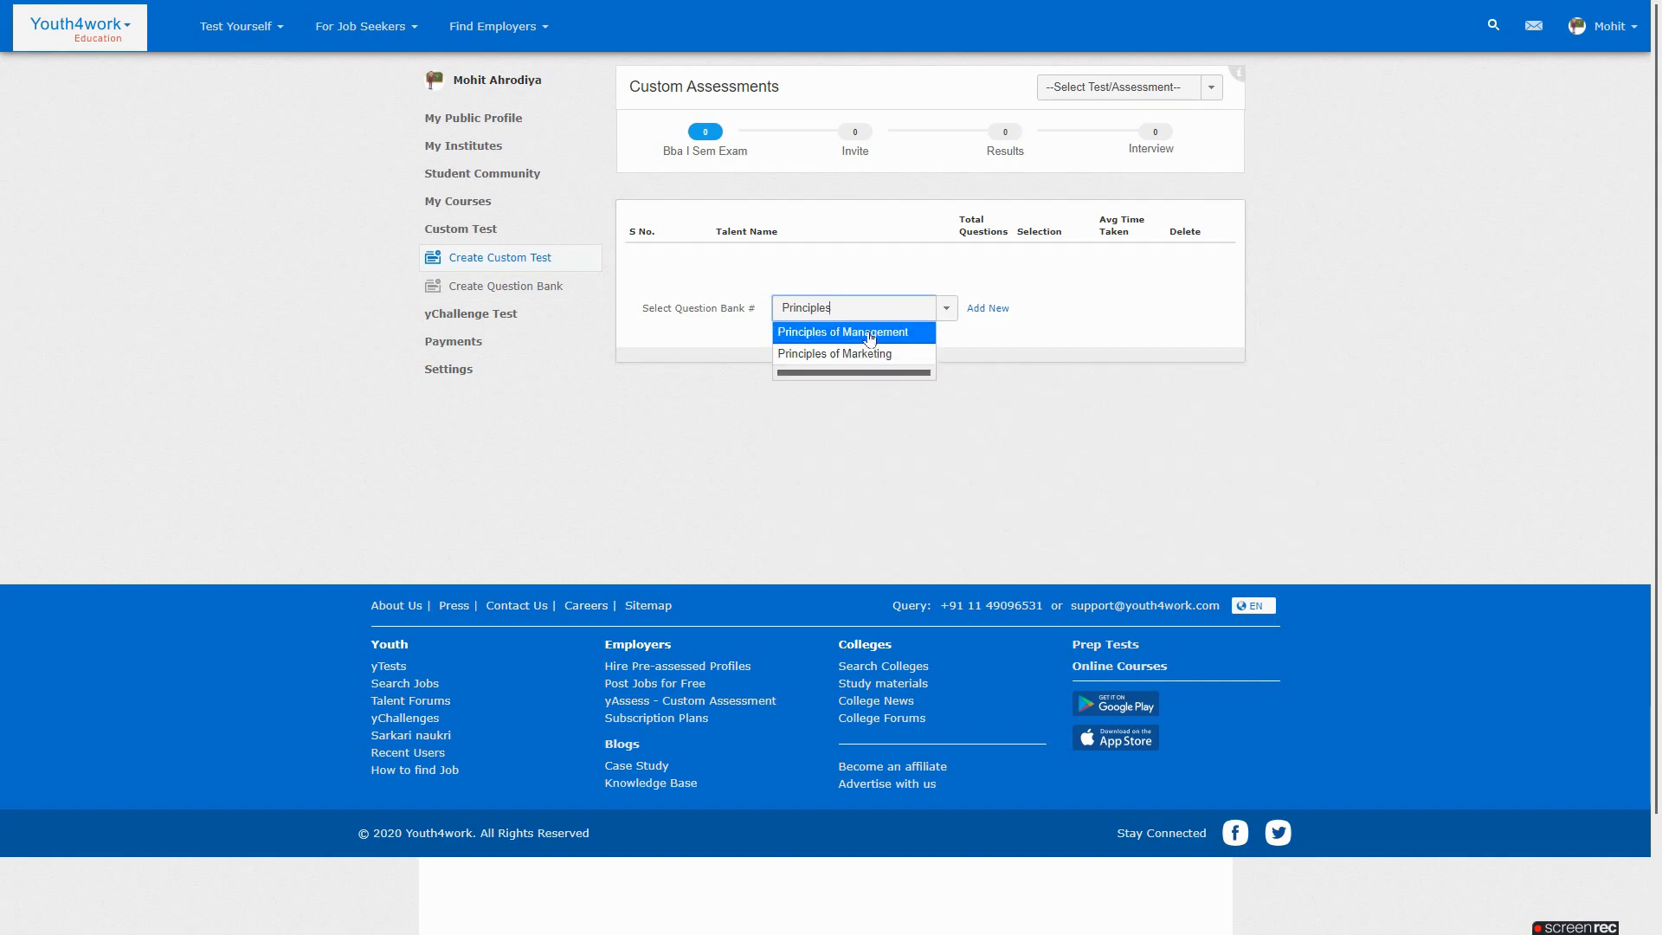
{"action": "left_click", "coordinate": [869, 332]}
{"action": "left_click", "coordinate": [421, 144]}
{"action": "scroll", "coordinate": [501, 285], "scroll_direction": "down", "scroll_amount": 5}
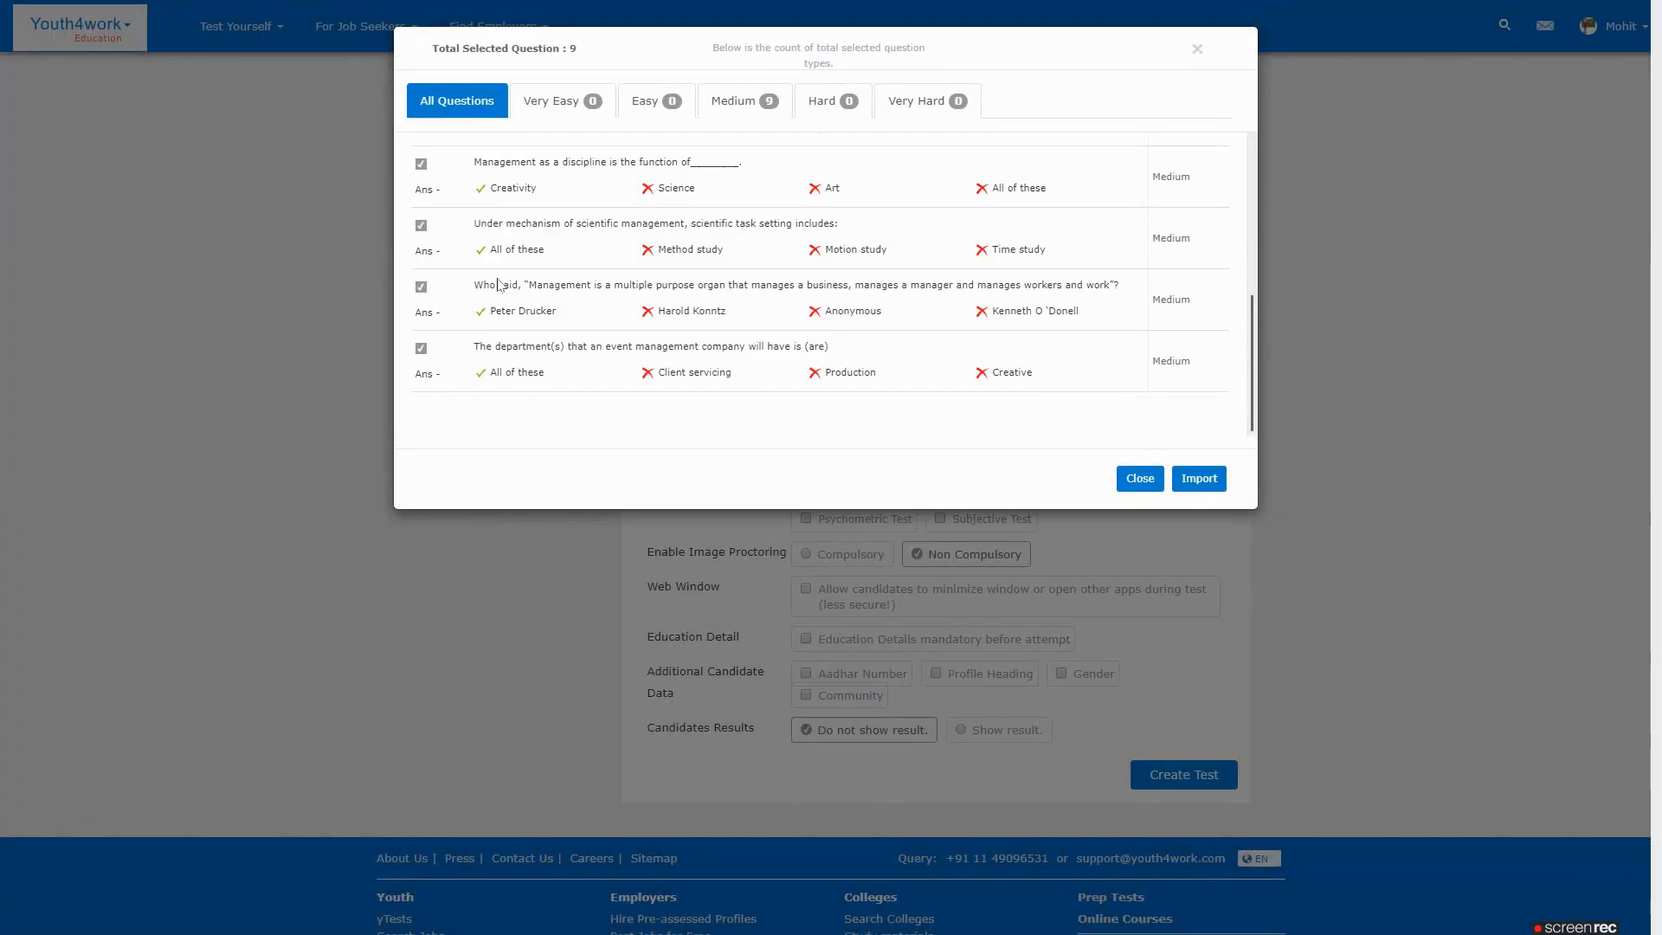
{"action": "scroll", "coordinate": [500, 285], "scroll_direction": "up", "scroll_amount": 5}
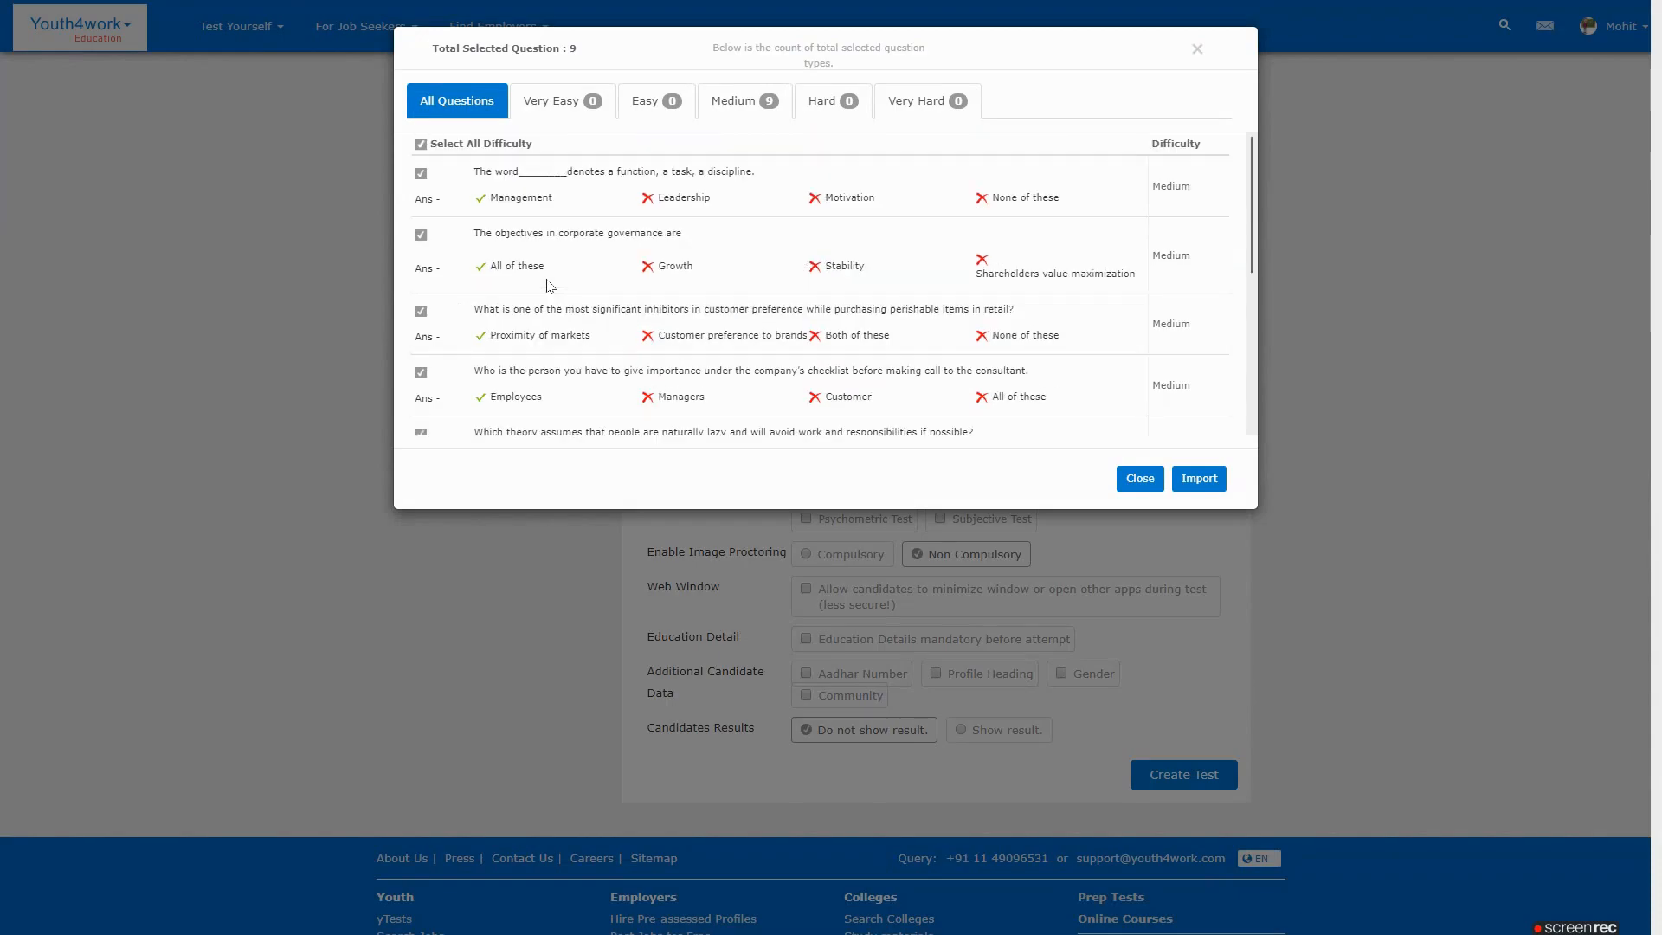
{"action": "left_click", "coordinate": [1193, 476]}
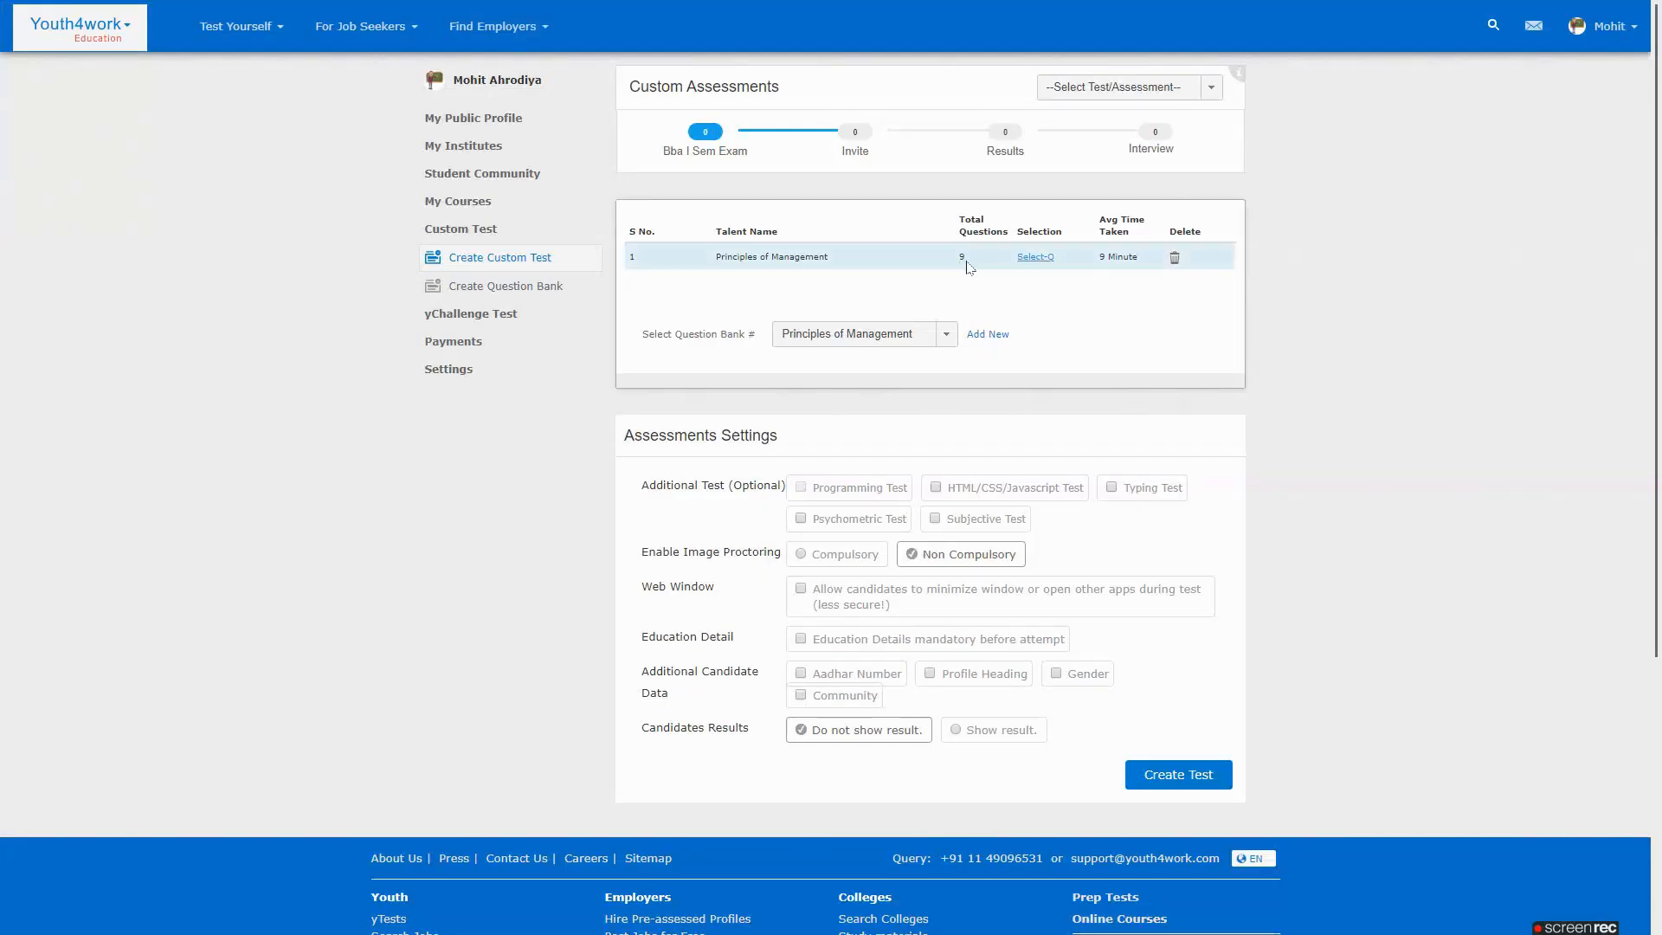
Import all 9 questions from the Principles of Marketing question bank
{"action": "left_click_drag", "start_coordinate": [914, 334], "coordinate": [867, 336]}
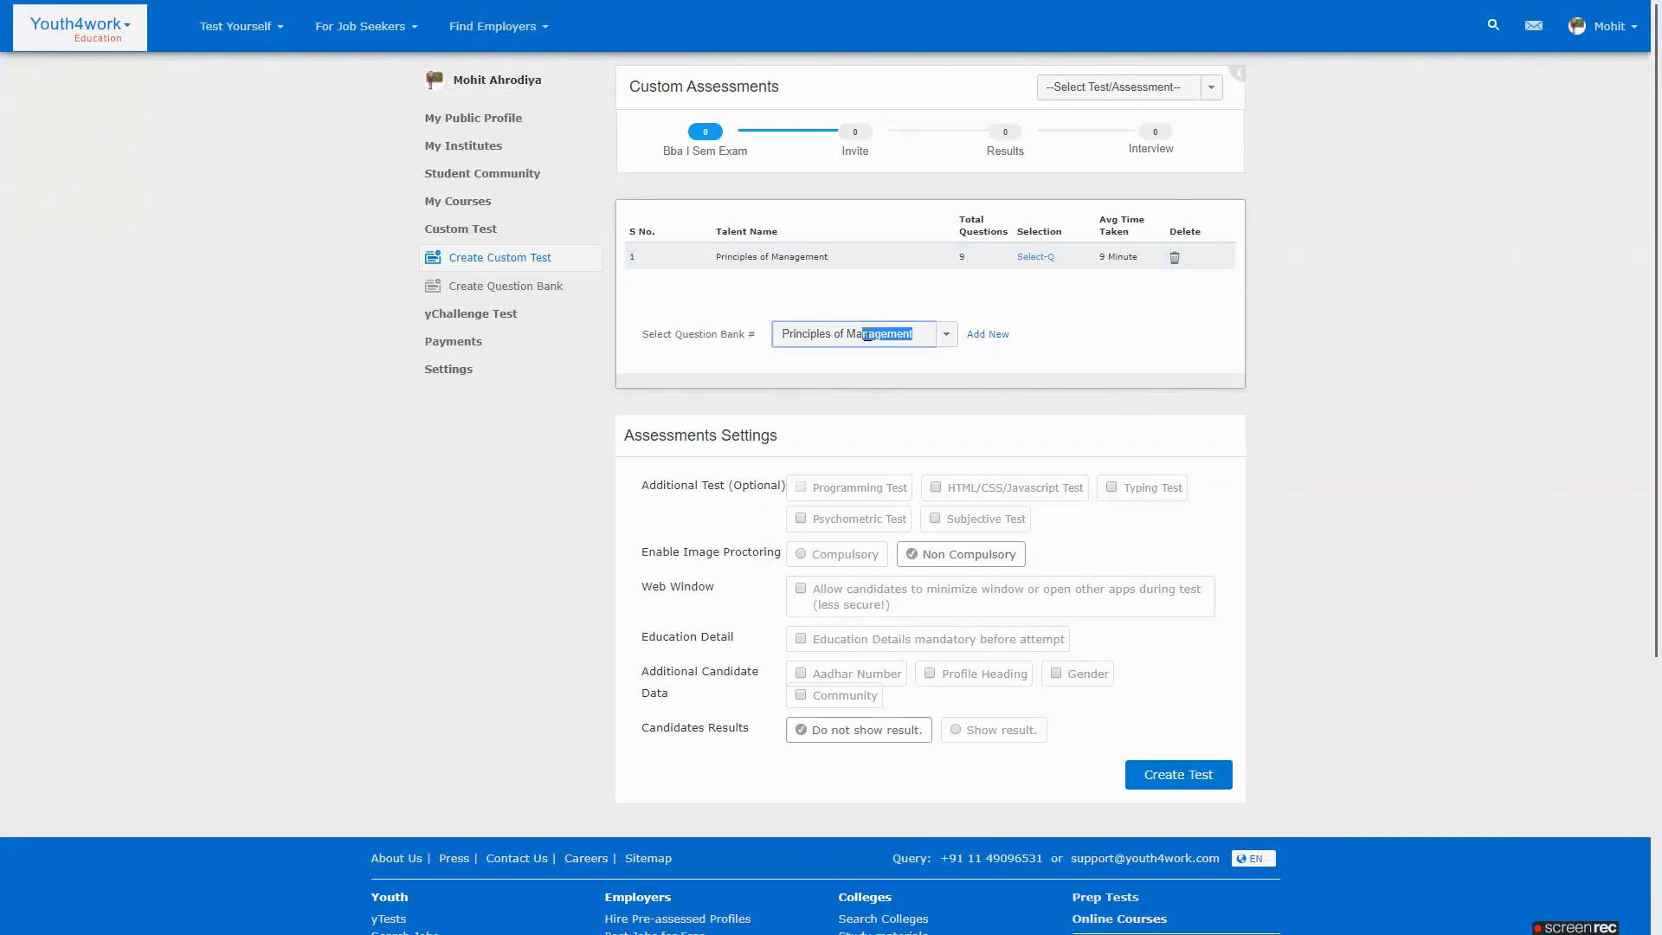
{"action": "type", "text": "rketing"}
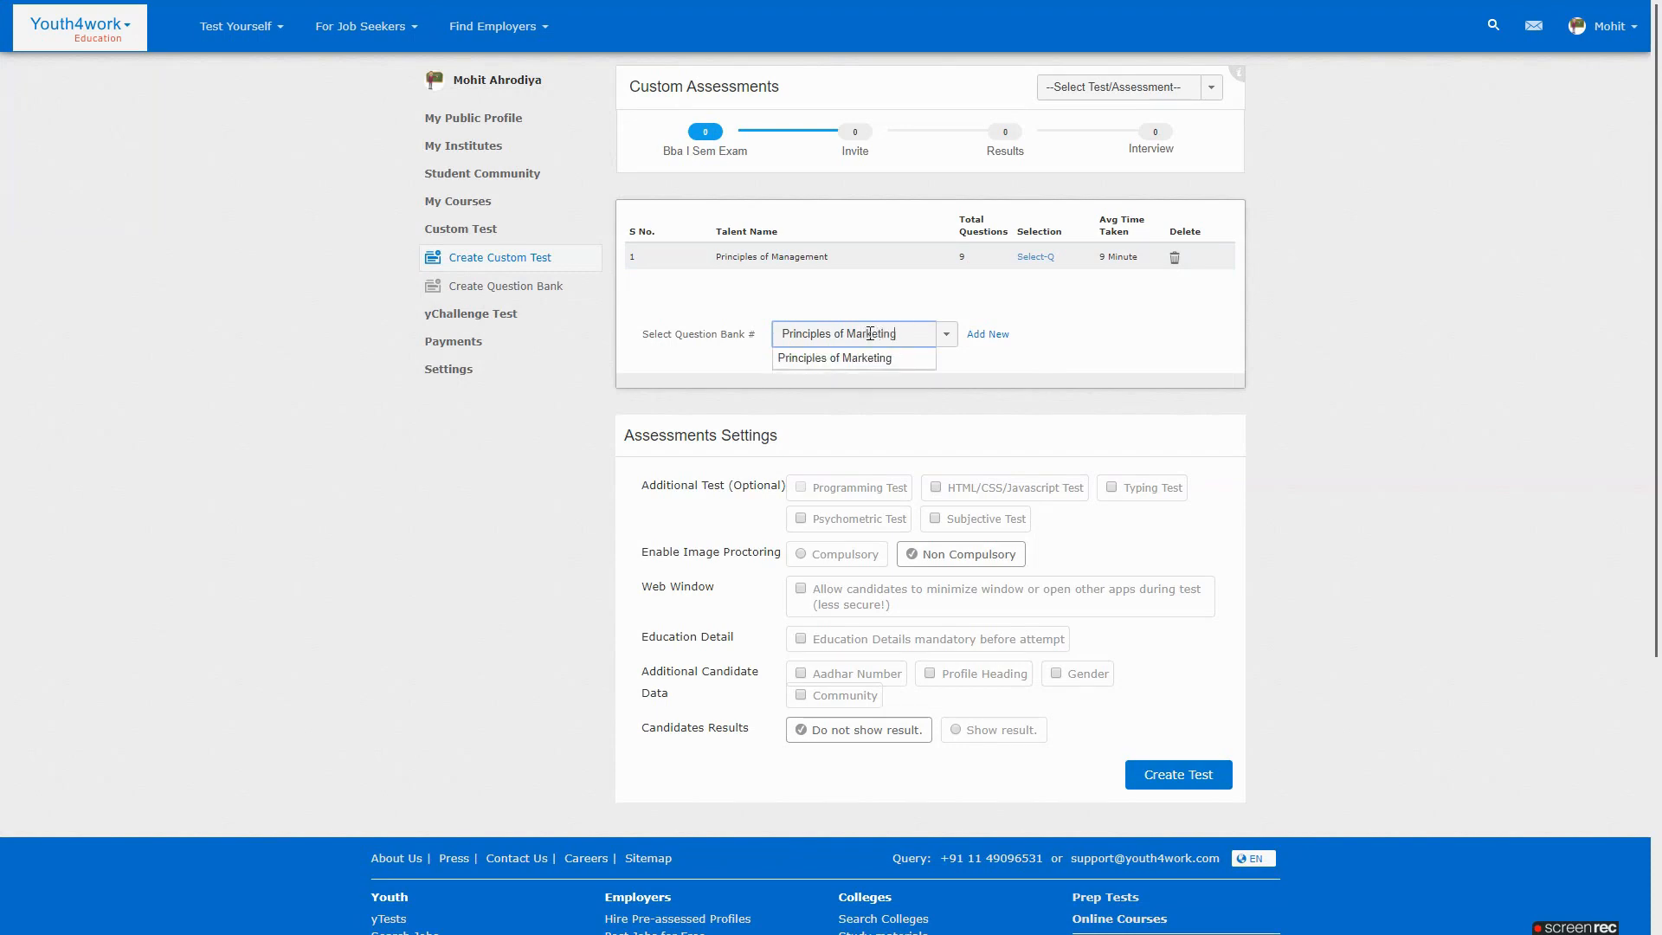
{"action": "left_click", "coordinate": [849, 357]}
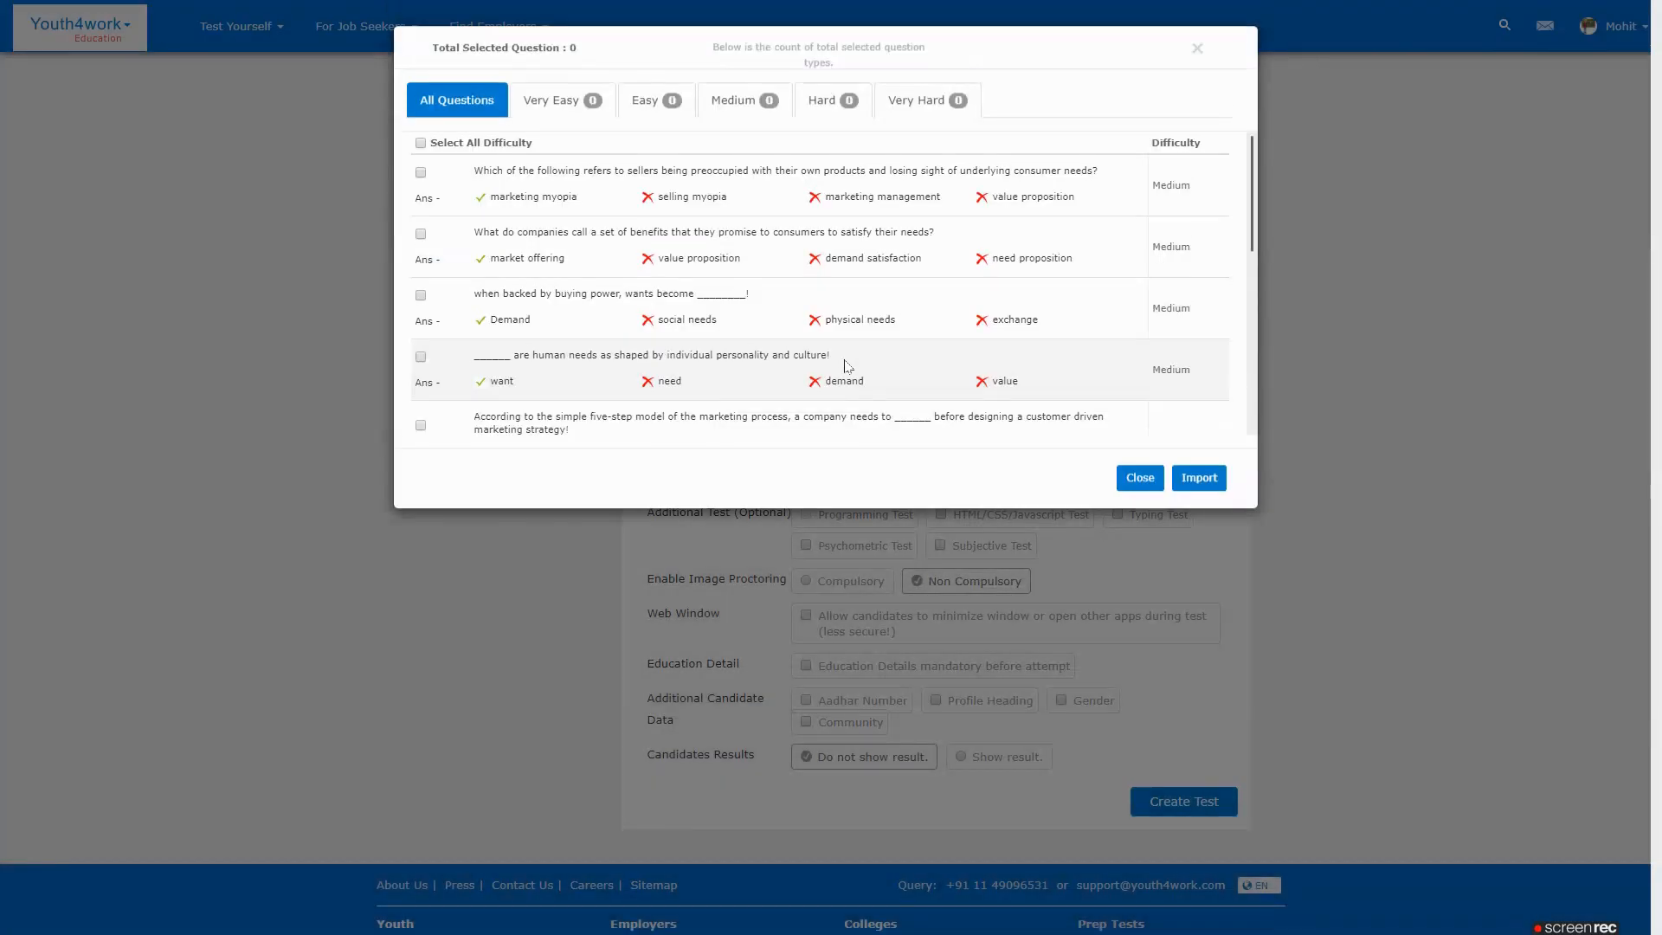
{"action": "left_click", "coordinate": [421, 144]}
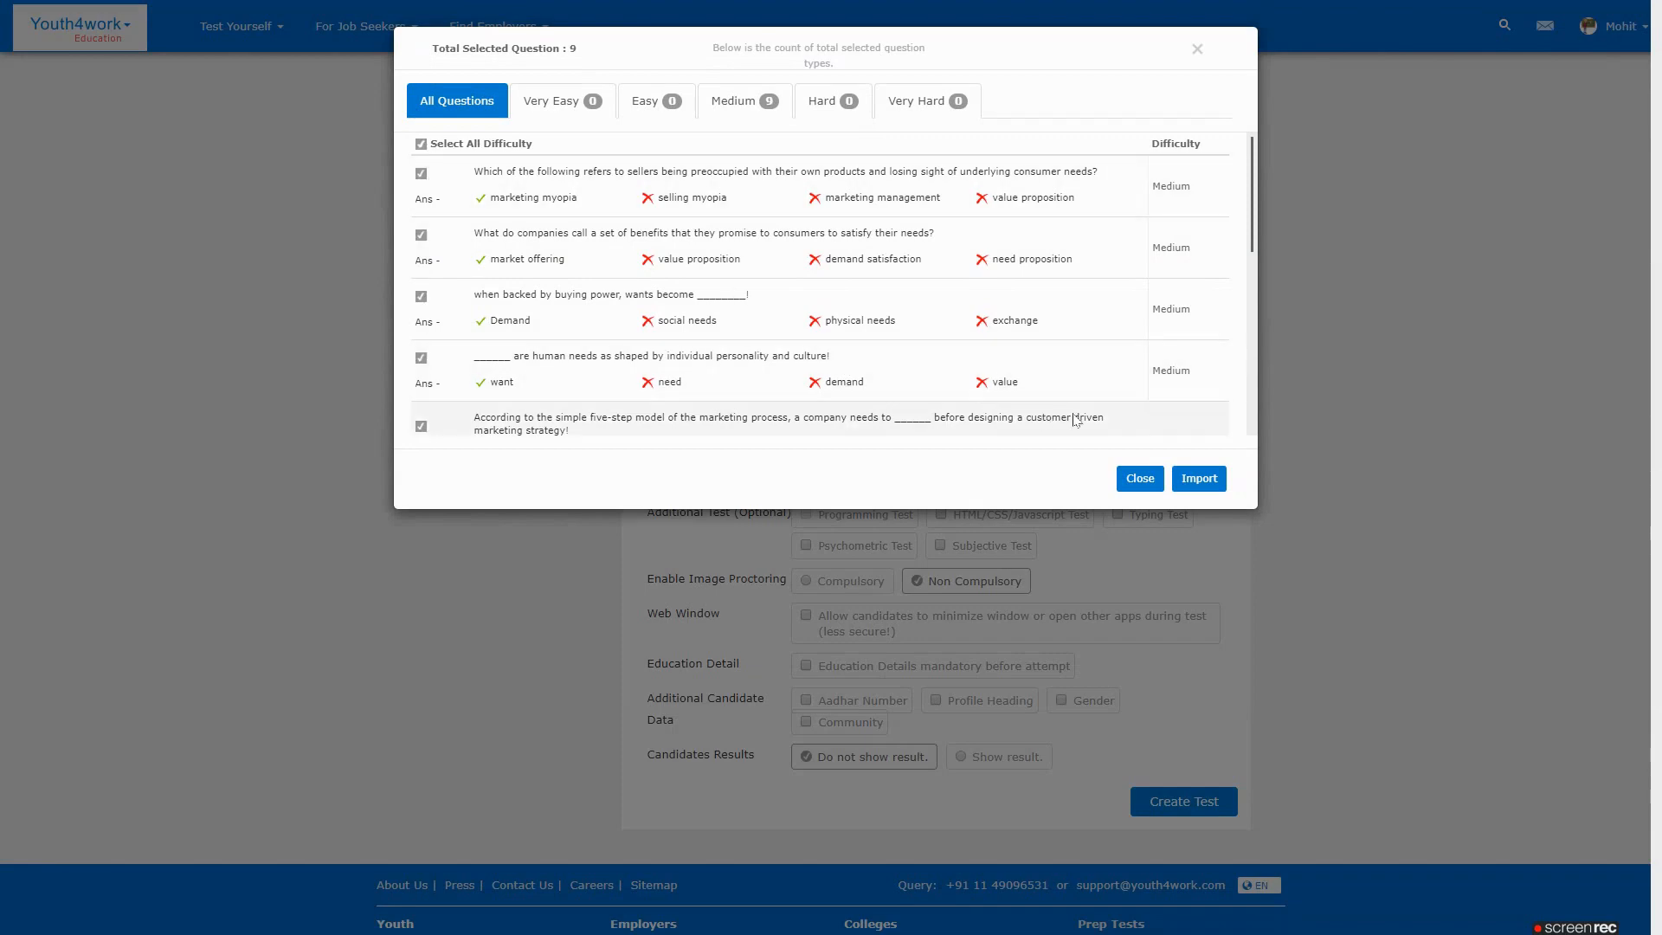
{"action": "left_click", "coordinate": [1198, 479]}
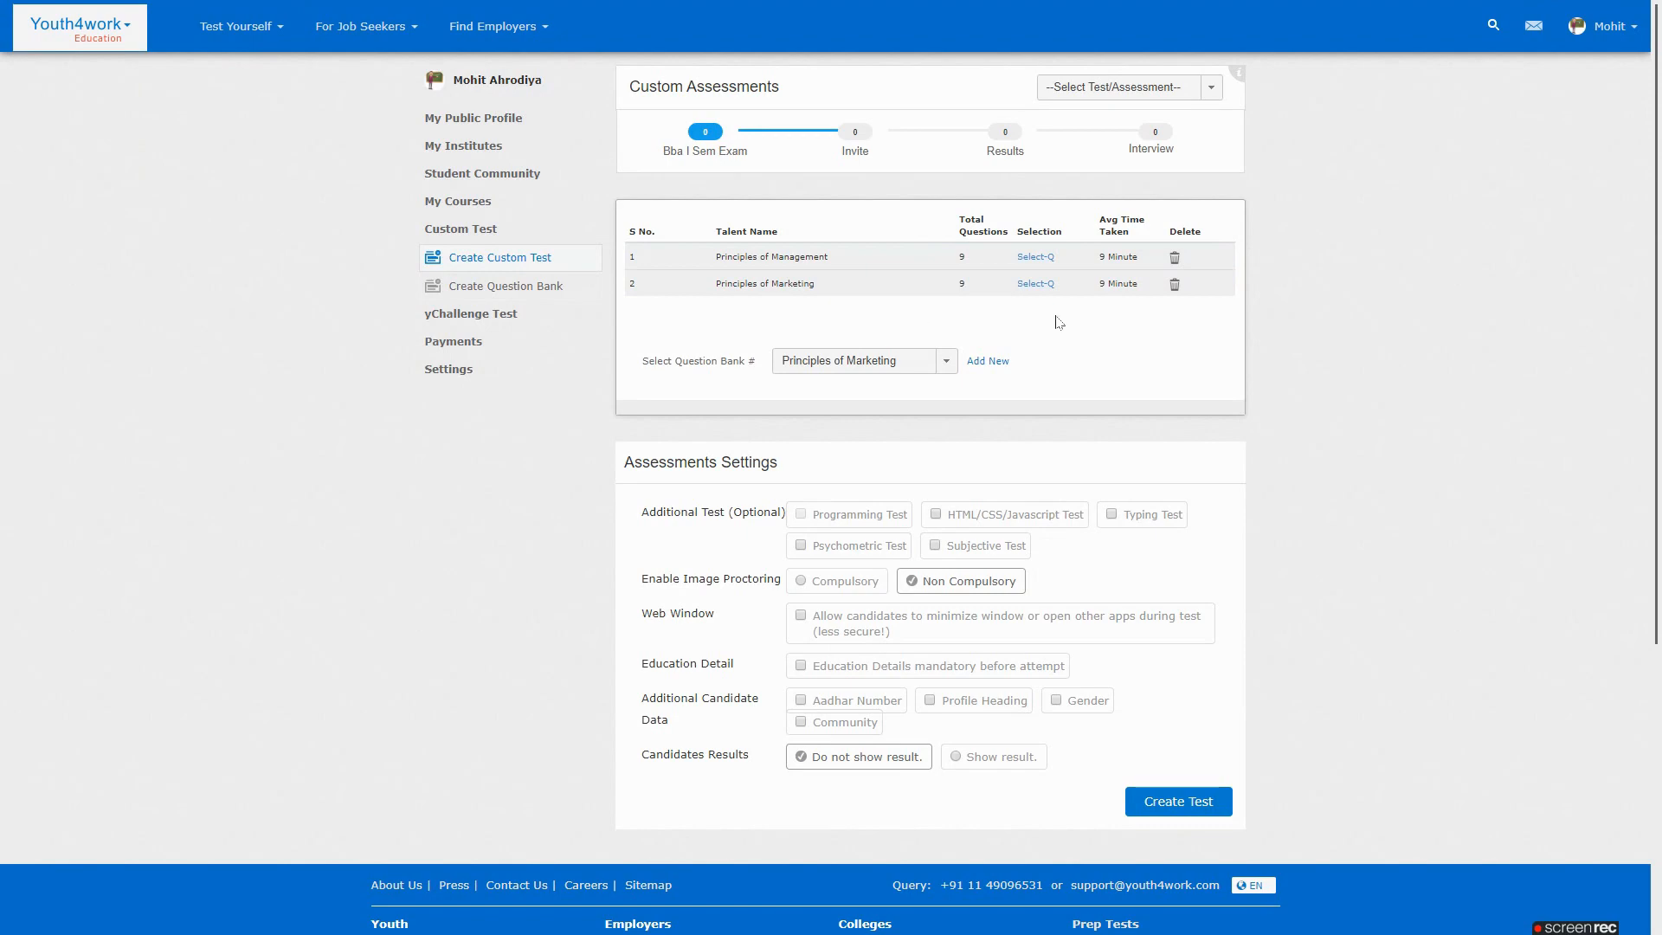
Add a subjective section, set image proctoring to Compulsory, and create the test
{"action": "scroll", "coordinate": [1266, 329], "scroll_direction": "down", "scroll_amount": 2}
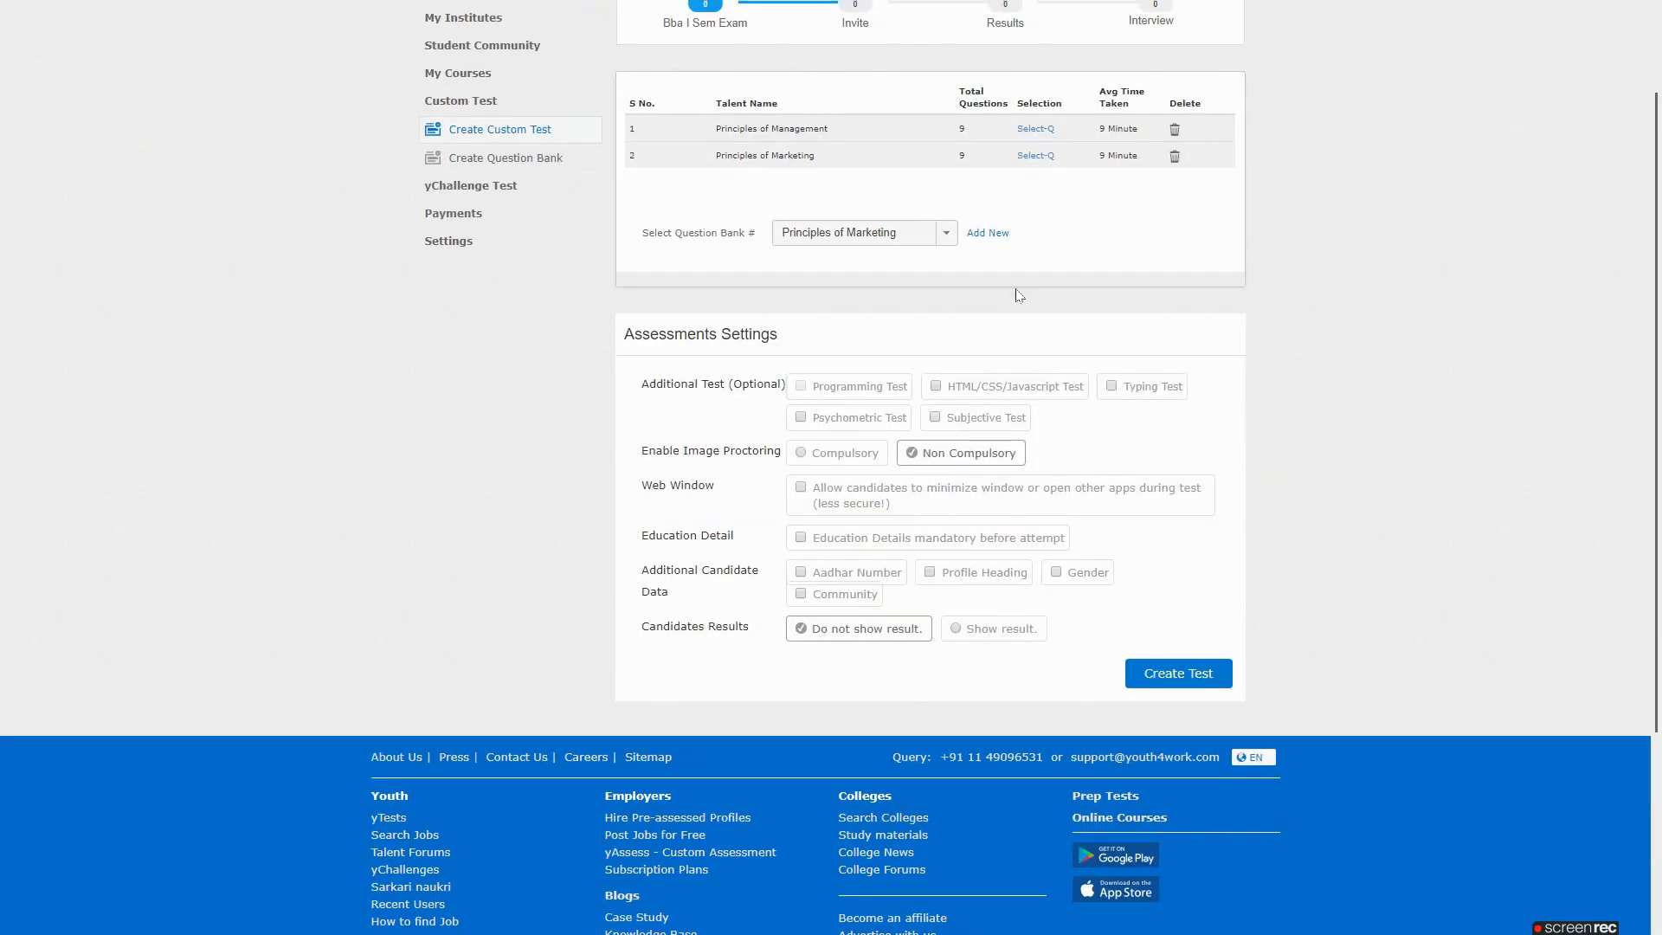
{"action": "scroll", "coordinate": [1009, 311], "scroll_direction": "up", "scroll_amount": 2}
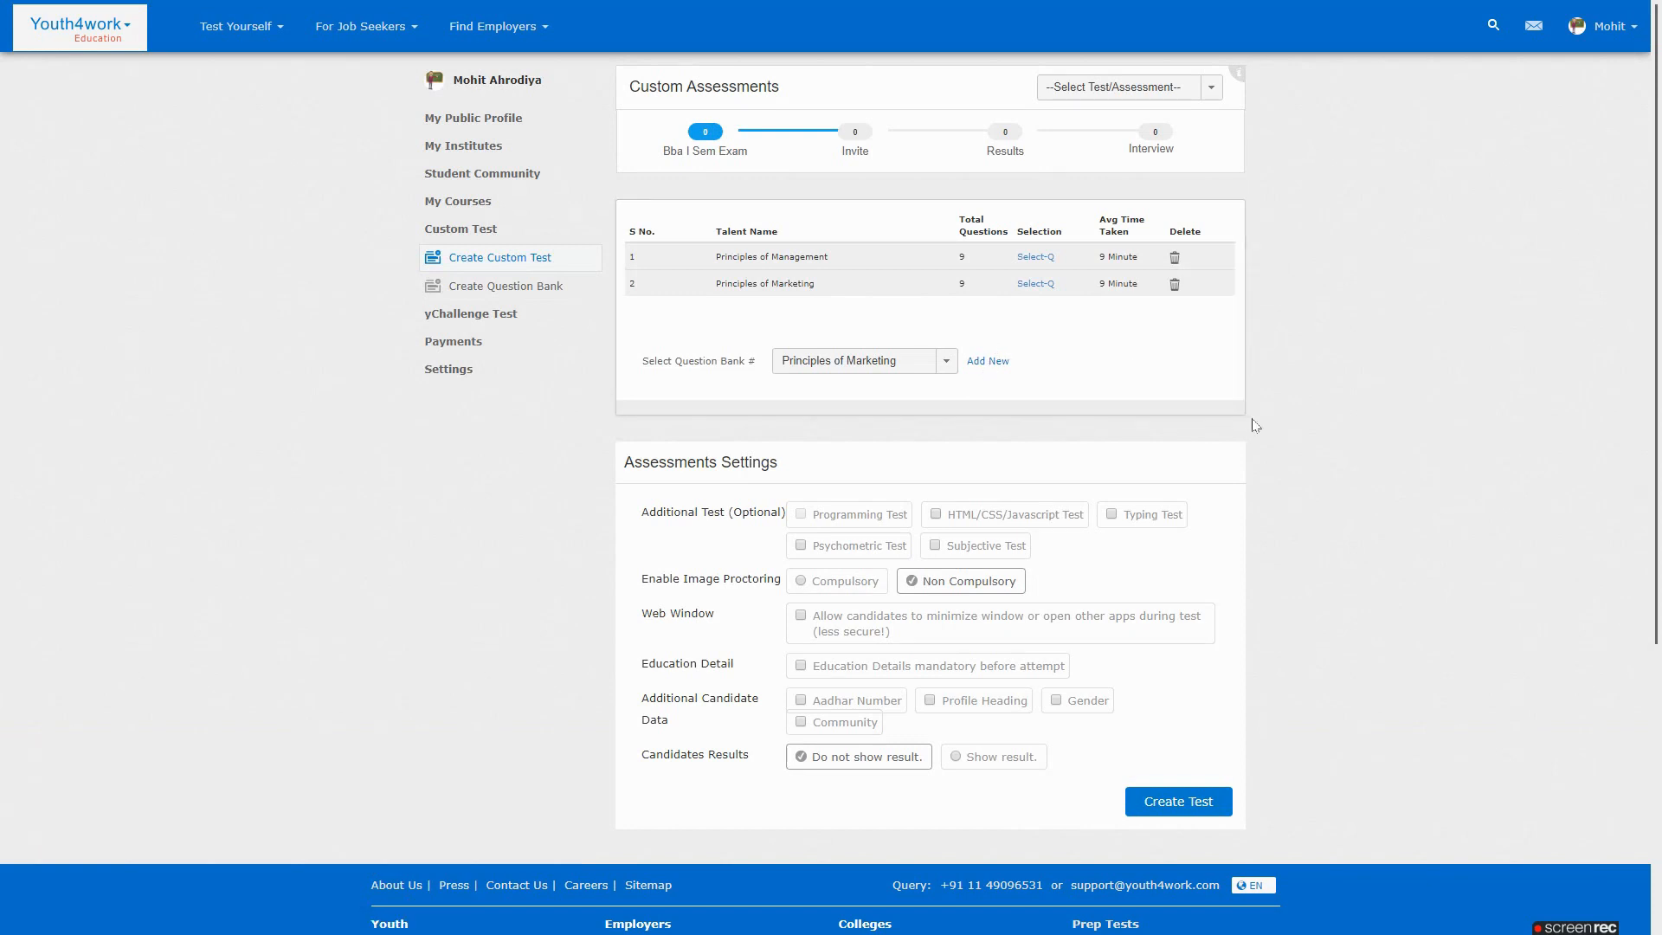
{"action": "scroll", "coordinate": [1264, 421], "scroll_direction": "down", "scroll_amount": 2}
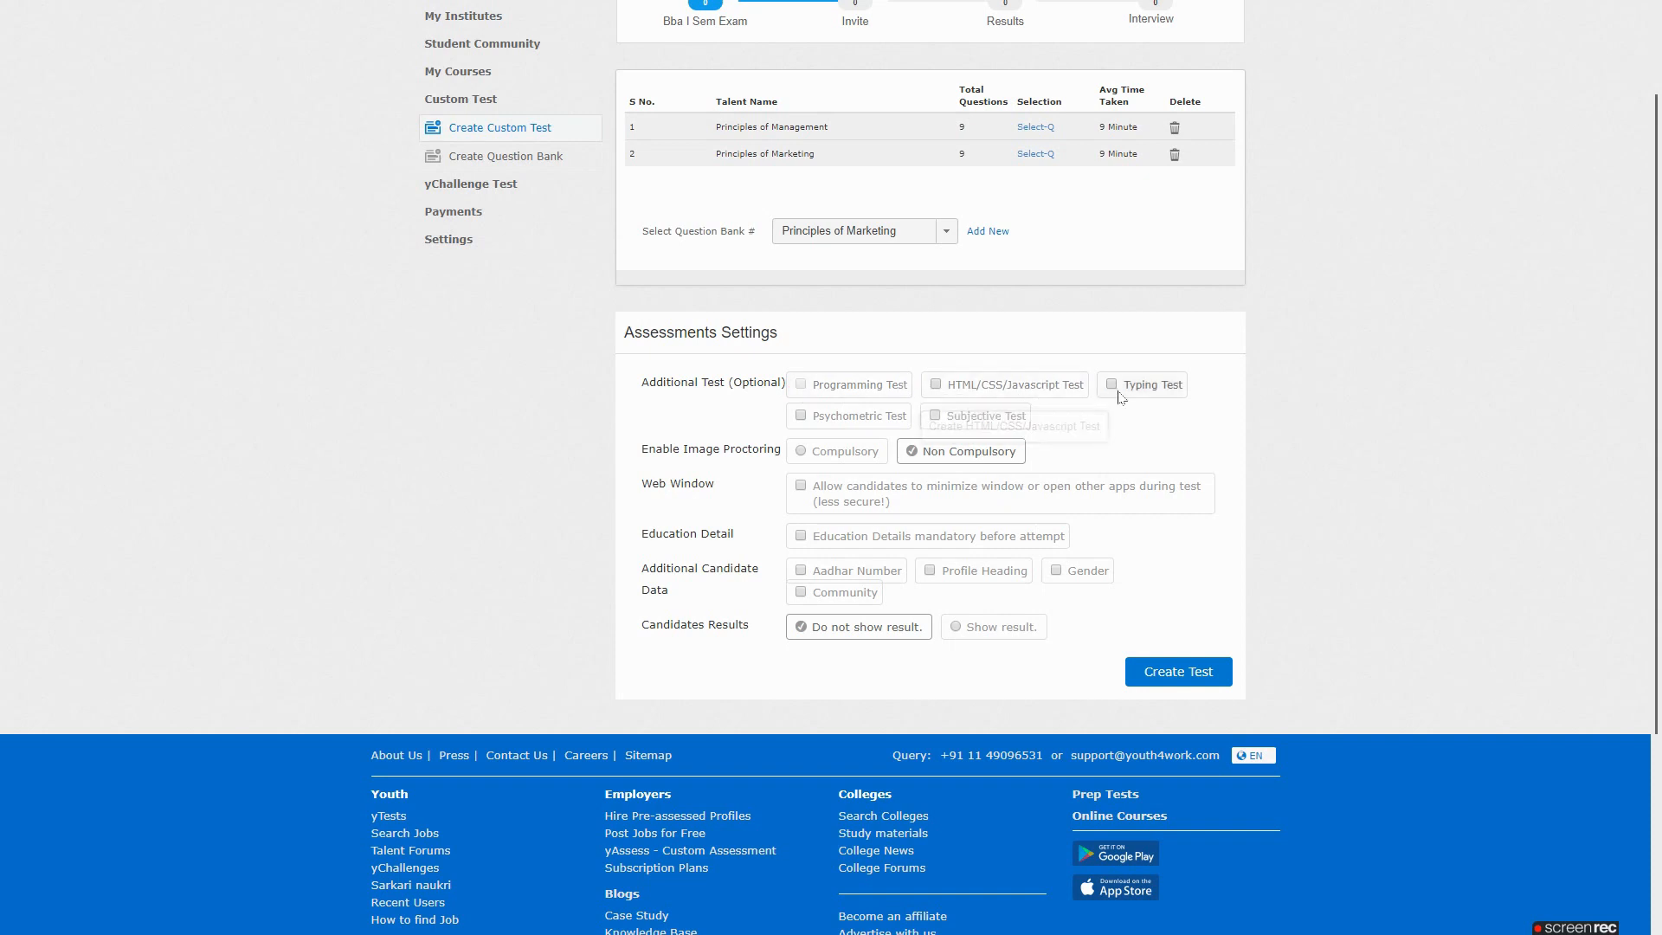
{"action": "left_click", "coordinate": [935, 417]}
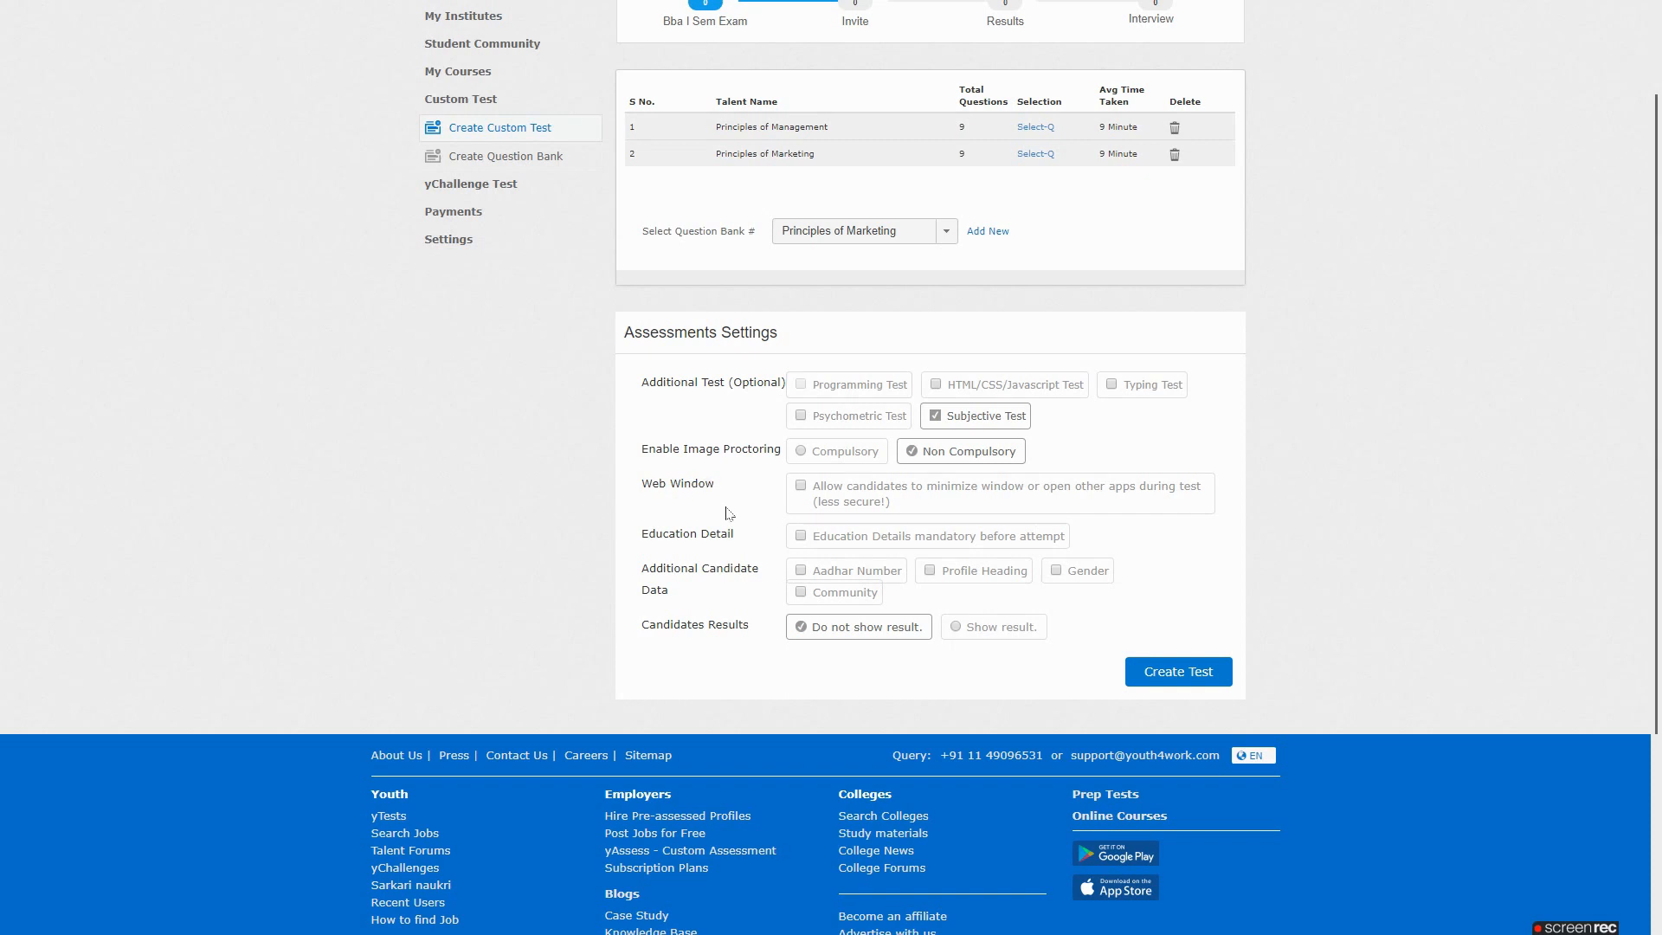
{"action": "left_click", "coordinate": [797, 452]}
{"action": "left_click", "coordinate": [1174, 672]}
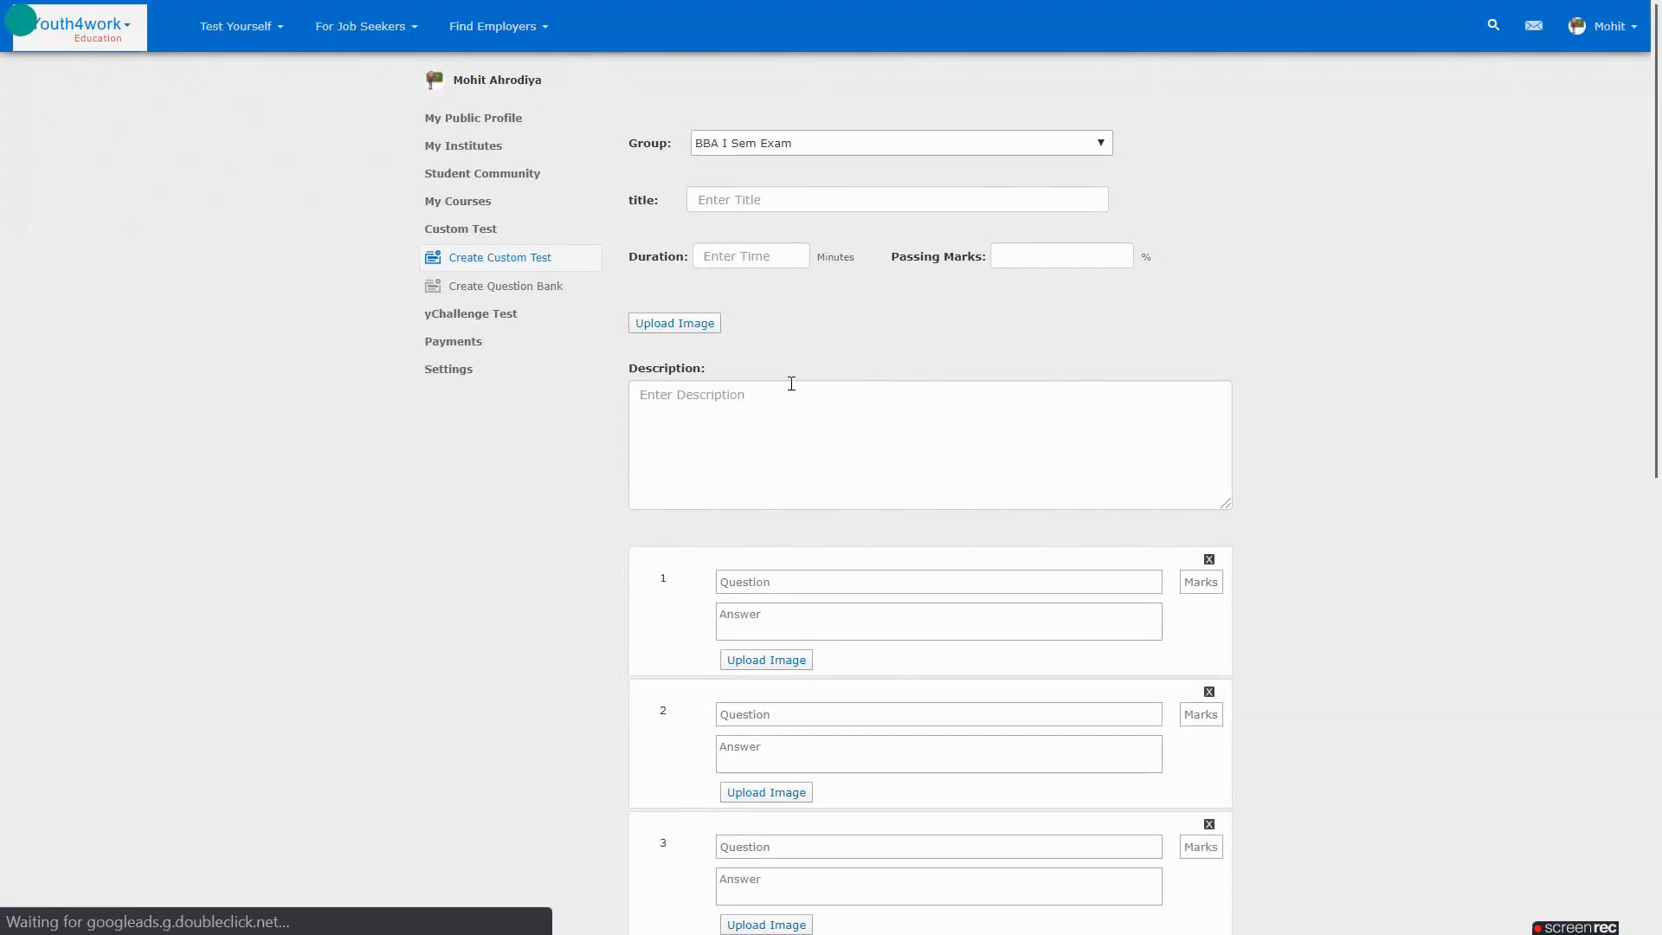
Title the test 'BBA I Sem Subjective Exam' with 60-minute duration and 50 passing marks
{"action": "left_click", "coordinate": [786, 199]}
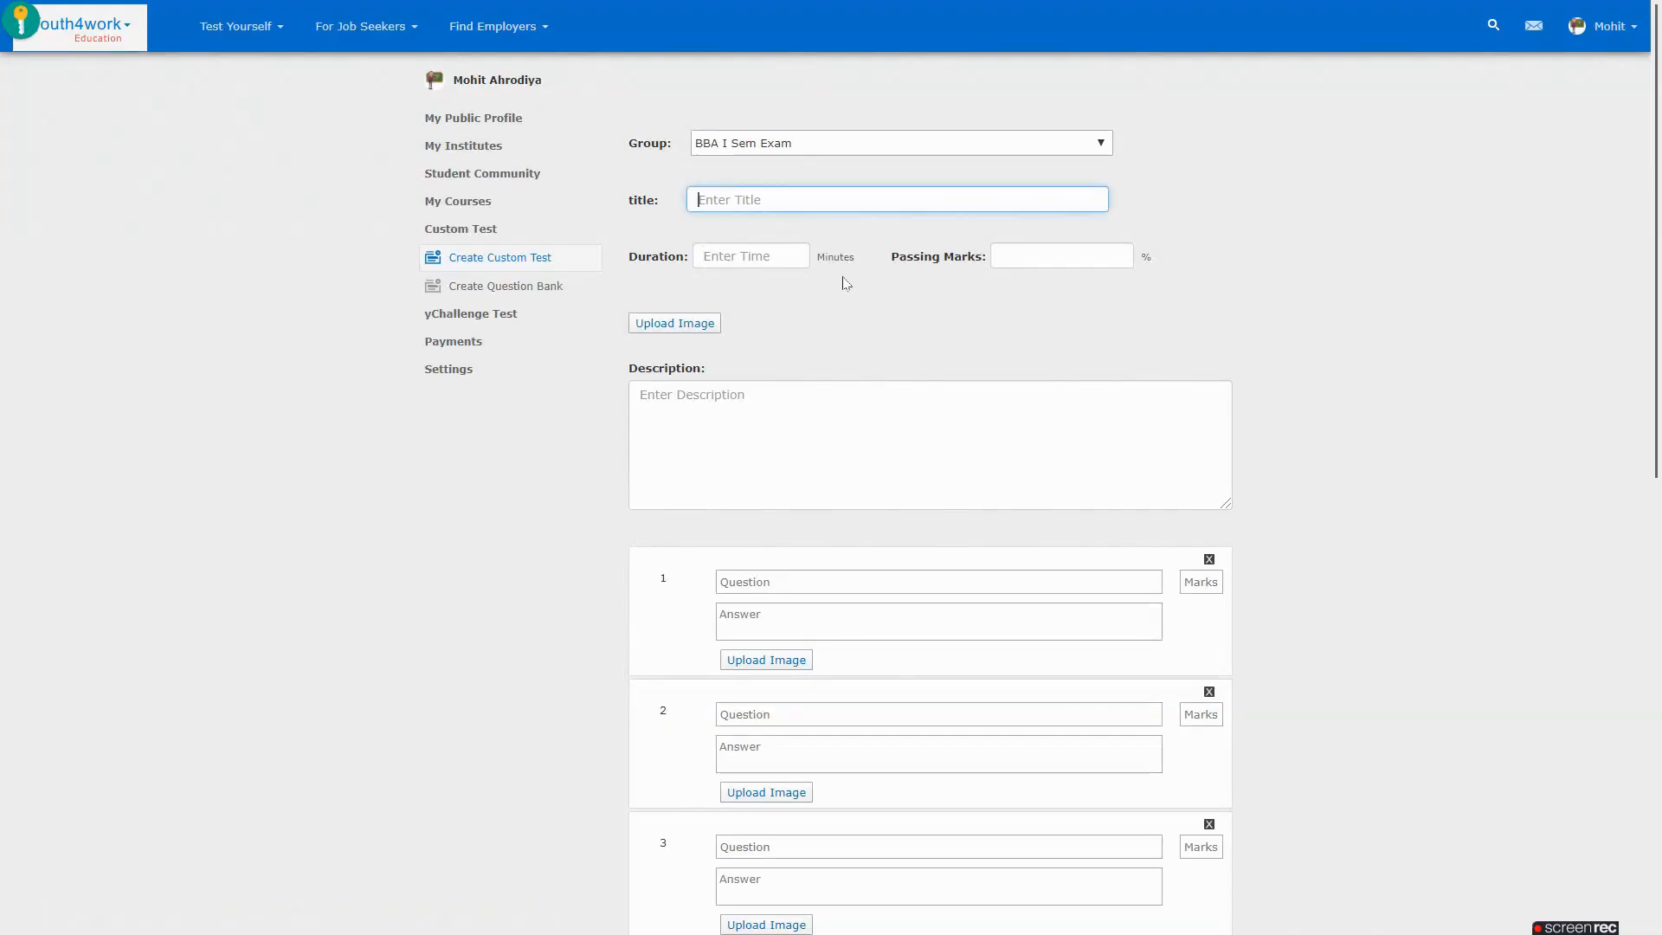
{"action": "type", "text": "BBA I Sem Subjectib"}
{"action": "type", "text": "e Esx"}
{"action": "key", "text": "Tab"}
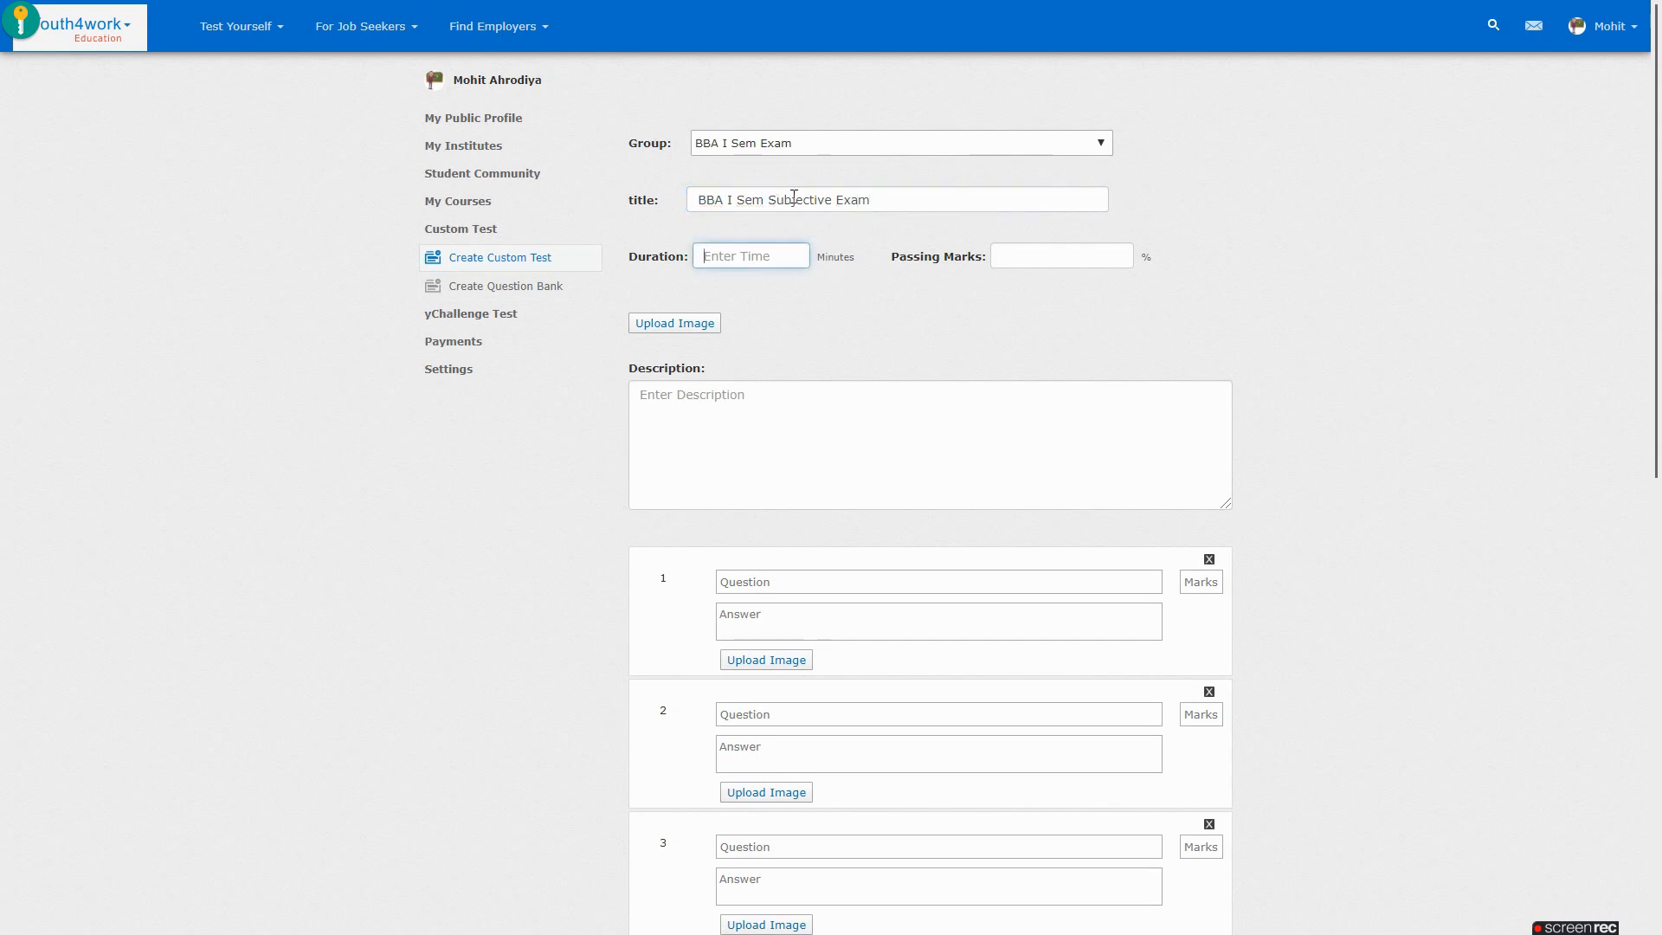
{"action": "type", "text": "60"}
{"action": "left_click", "coordinate": [1010, 254]}
{"action": "type", "text": "50"}
Add the description 'Read the questions carefully and answer in not more than 300 words.'
{"action": "left_click", "coordinate": [802, 424]}
{"action": "type", "text": "Read"}
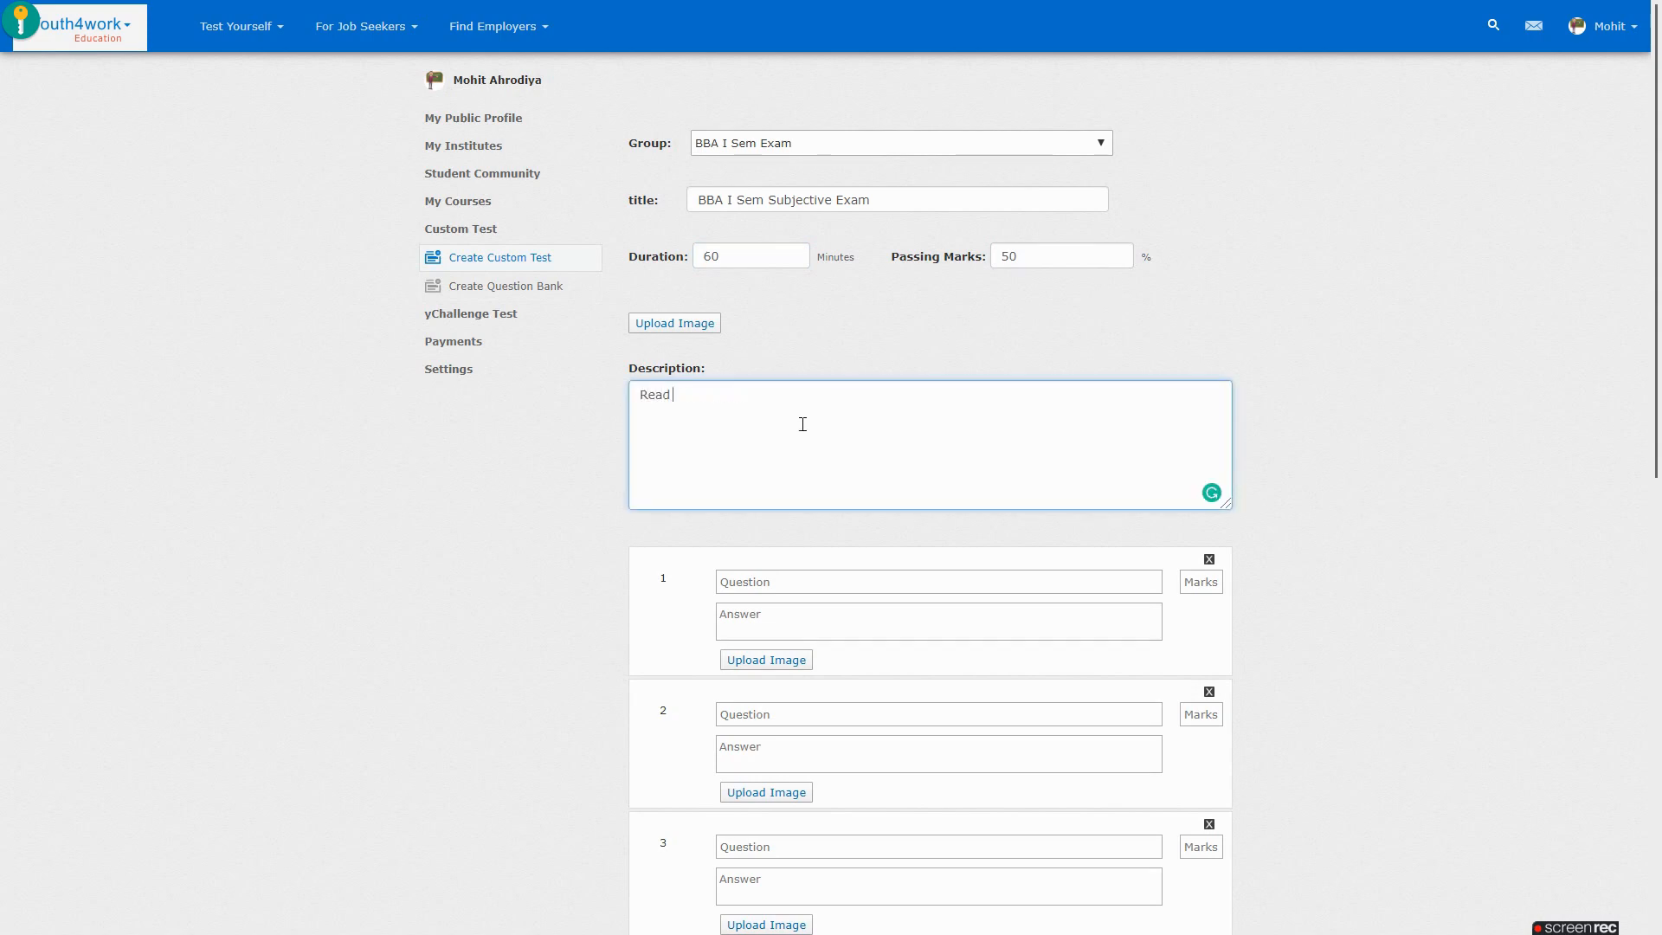
{"action": "type", "text": " the questions carefully and answer in not more than"}
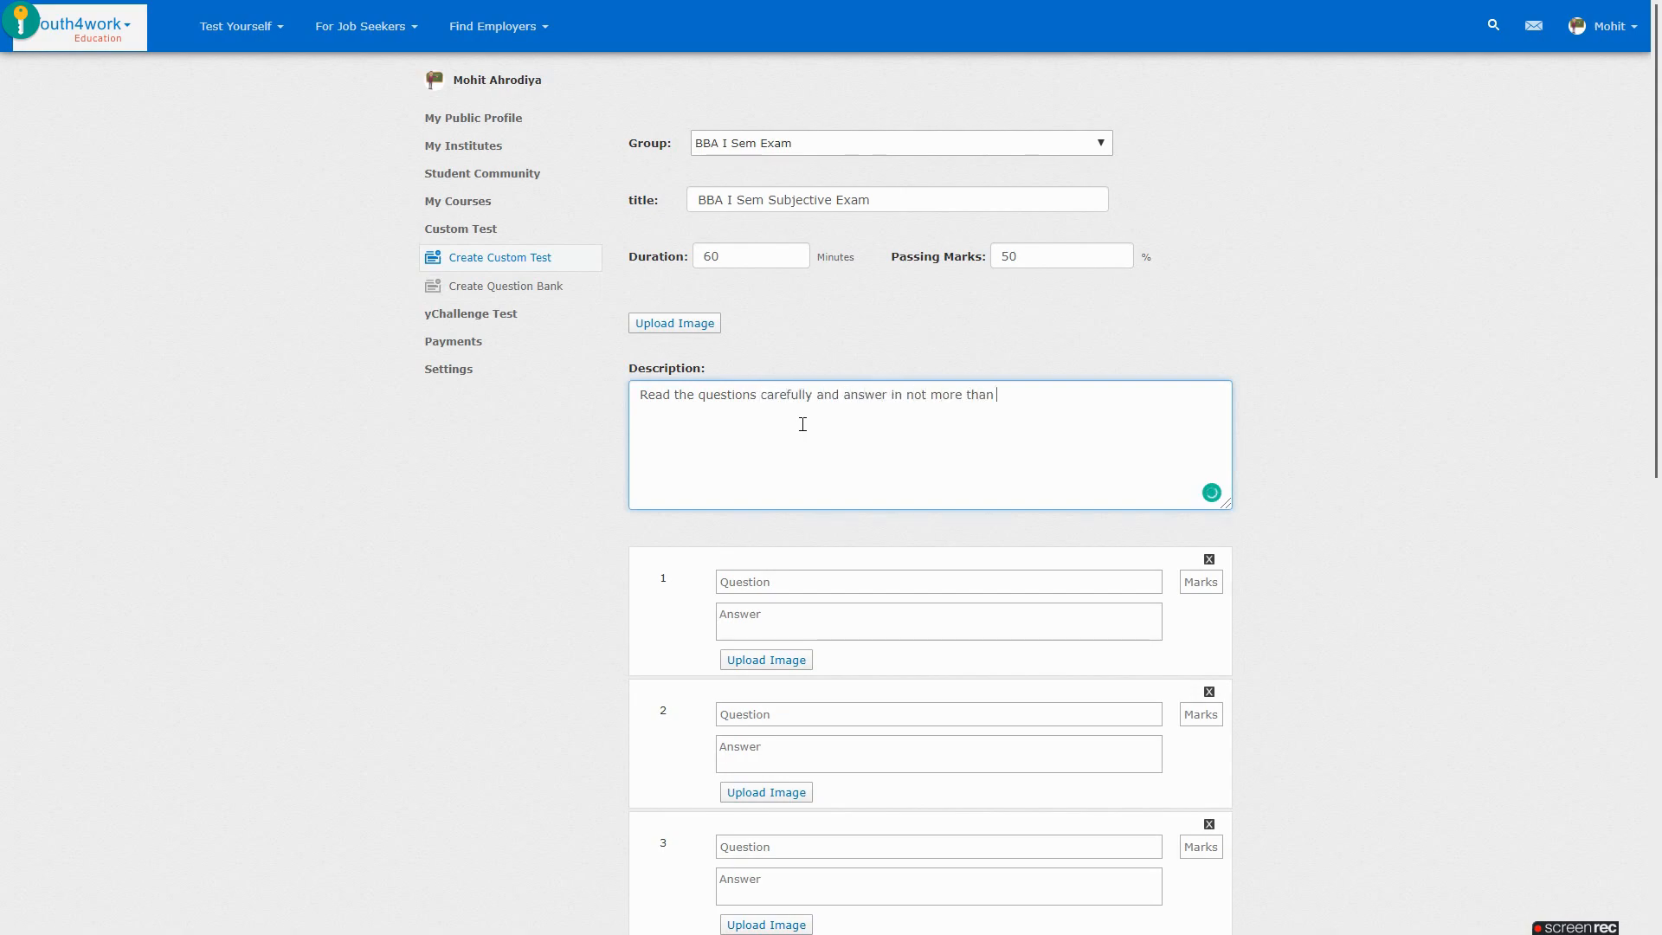
{"action": "type", "text": " 300 words."}
{"action": "scroll", "coordinate": [1310, 381], "scroll_direction": "down", "scroll_amount": 2}
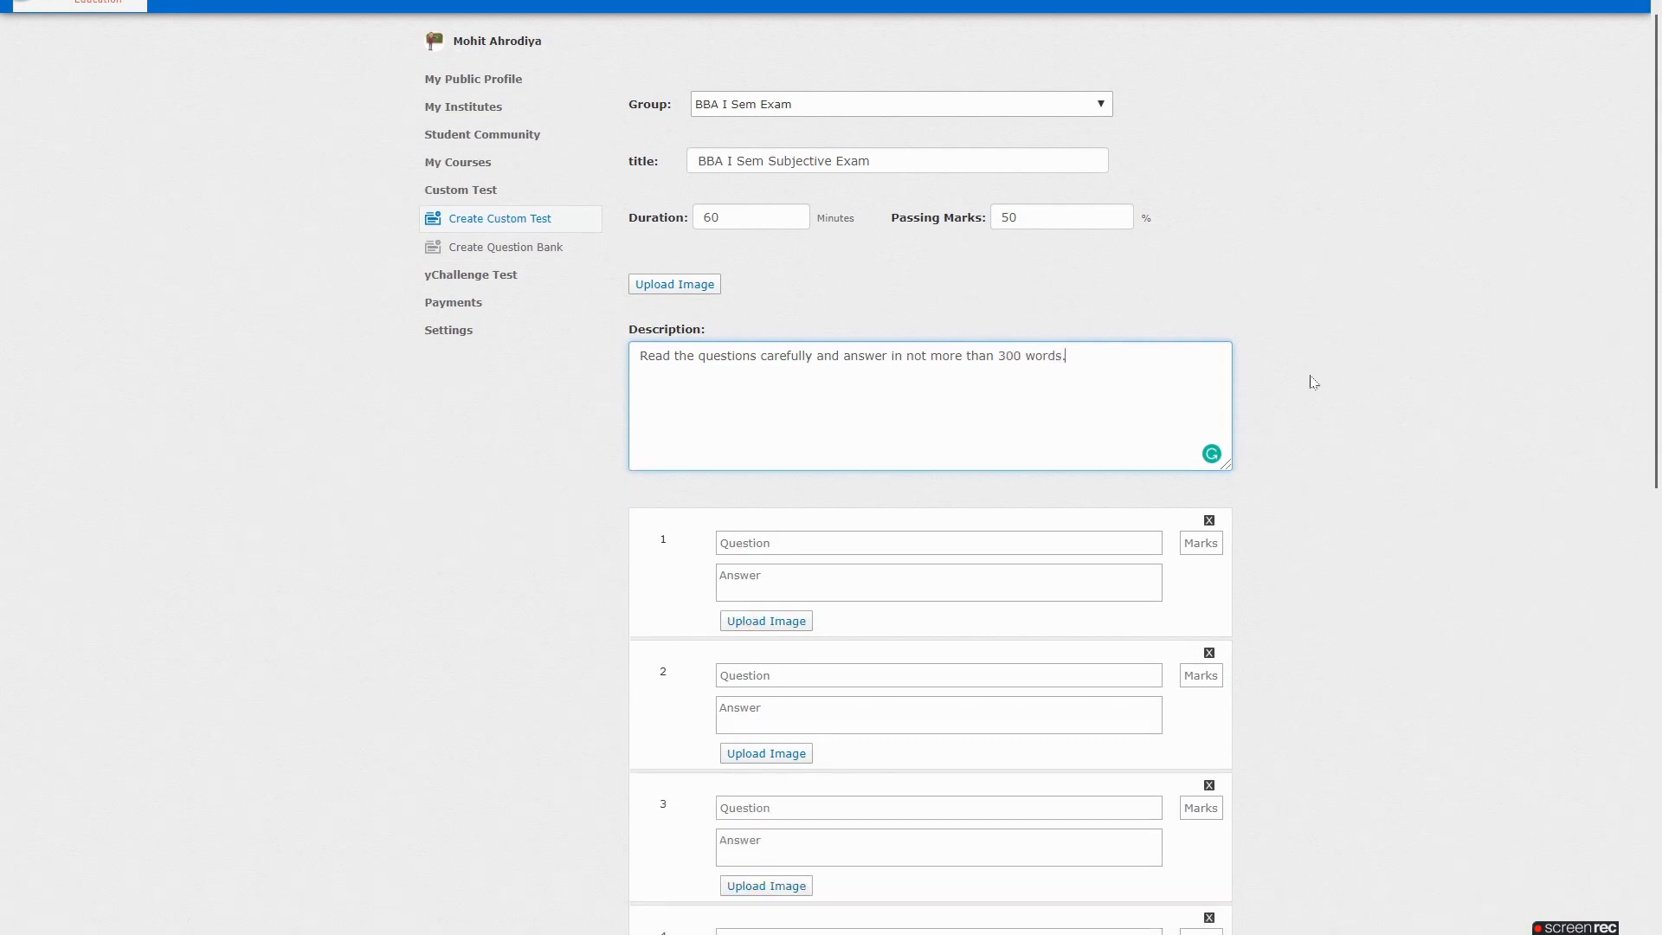
{"action": "left_click", "coordinate": [862, 418]}
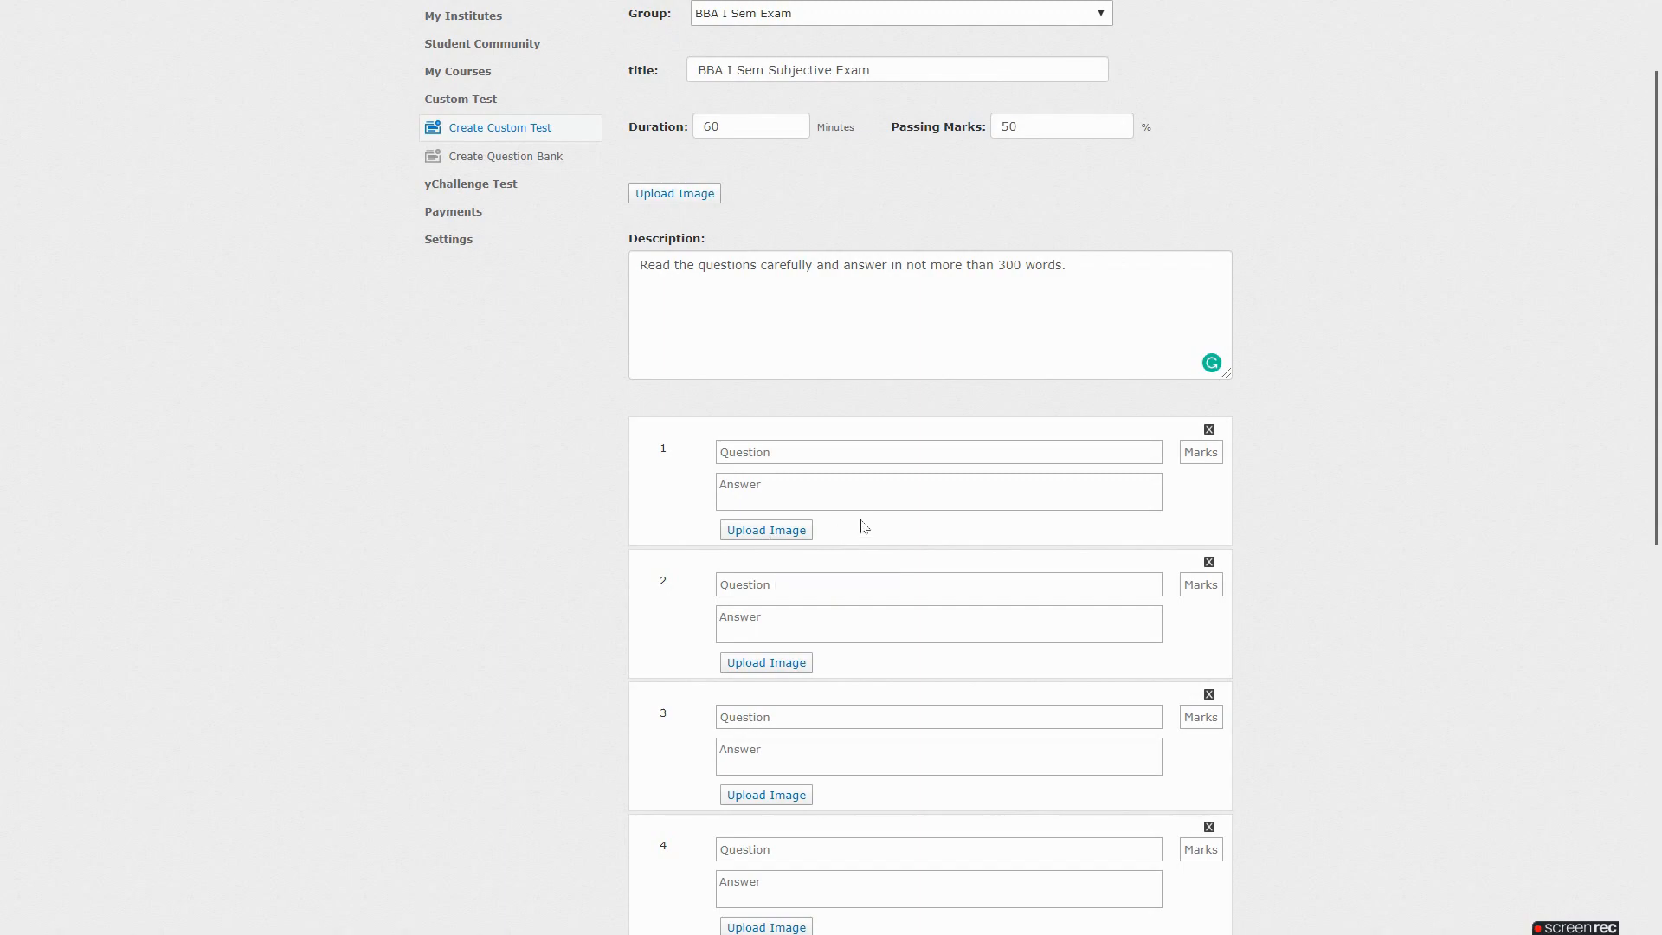
{"action": "key", "text": "alt+Tab"}
{"action": "key", "text": "Tab"}
{"action": "key", "text": "Tab"}
Fill question 1 with the first question and its model answer from Sticky Notes, worth 15 marks
{"action": "left_click", "coordinate": [254, 68]}
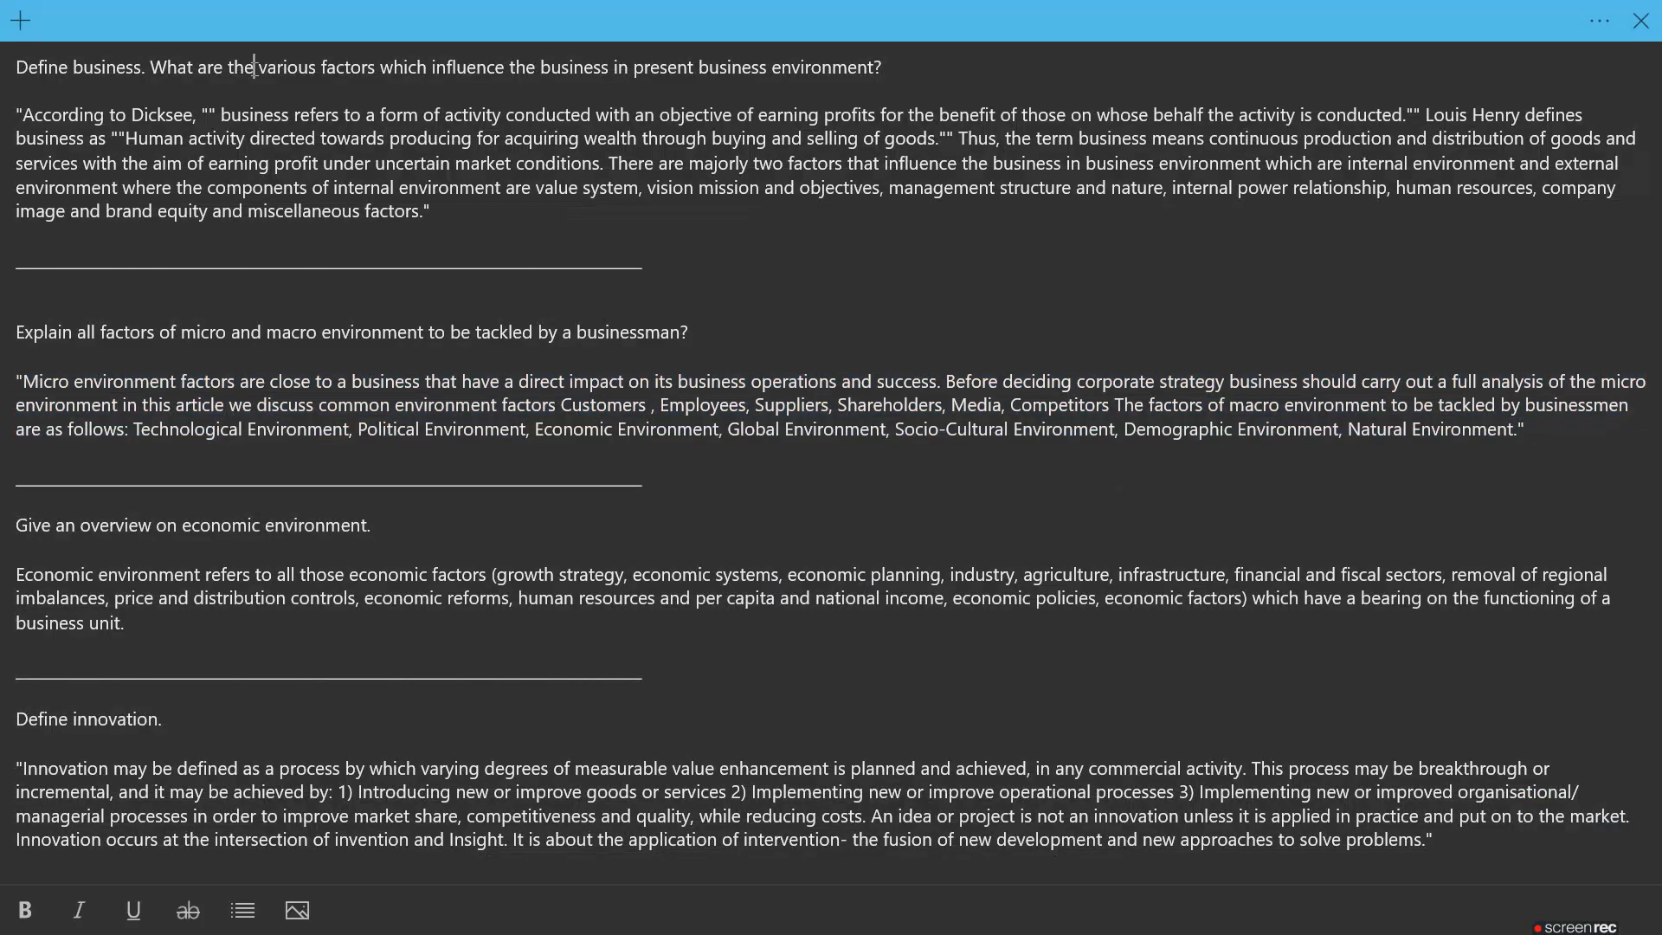
{"action": "triple_click", "coordinate": [254, 68]}
{"action": "key", "text": "ctrl+c"}
{"action": "key", "text": "alt+Tab"}
{"action": "left_click", "coordinate": [839, 443]}
{"action": "key", "text": "ctrl+v"}
{"action": "key", "text": "alt+Tab"}
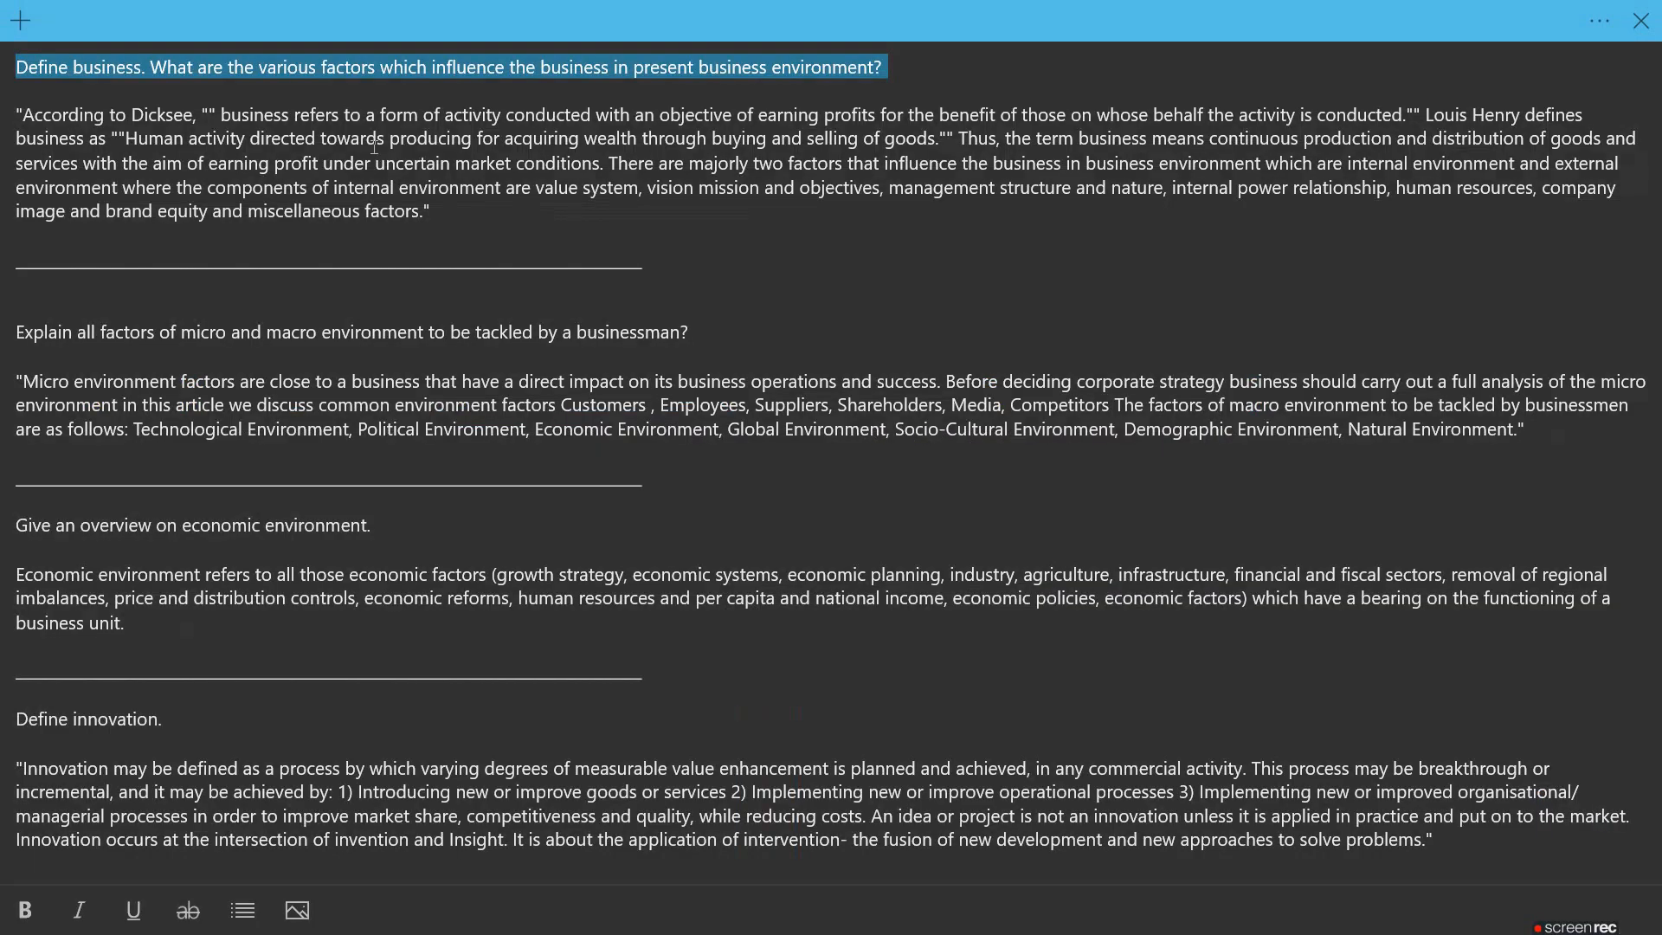
{"action": "triple_click", "coordinate": [374, 145]}
{"action": "key", "text": "ctrl+c"}
{"action": "key", "text": "alt+Tab"}
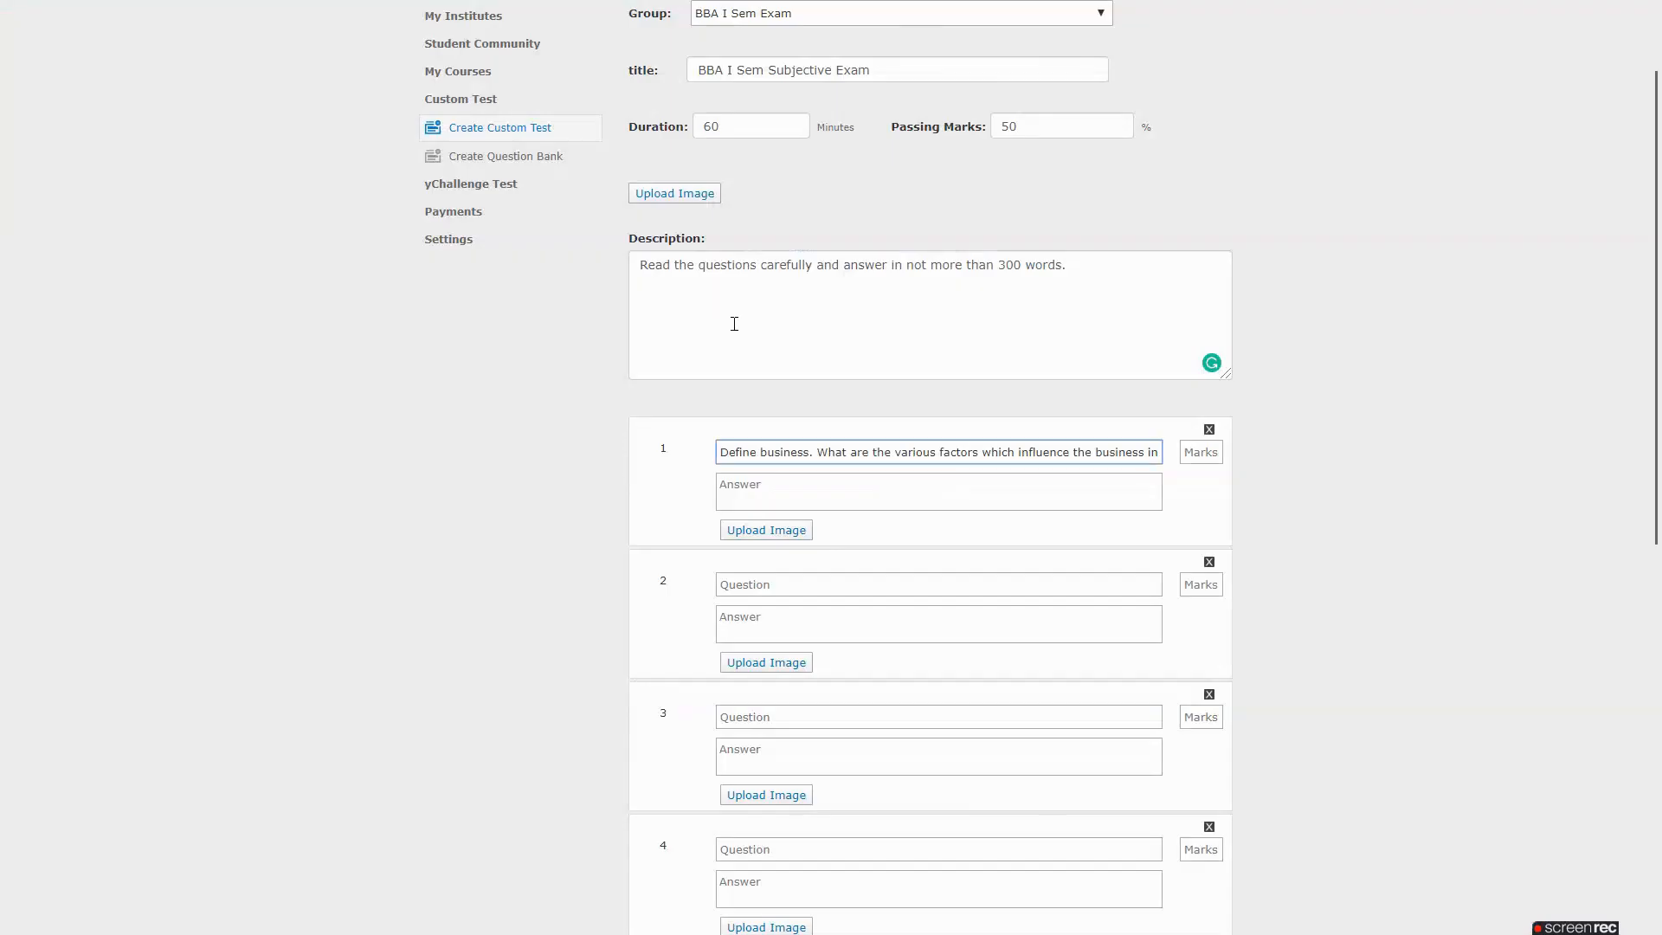
{"action": "left_click", "coordinate": [816, 493]}
{"action": "key", "text": "ctrl+v"}
{"action": "left_click", "coordinate": [1195, 452]}
{"action": "type", "text": "1"}
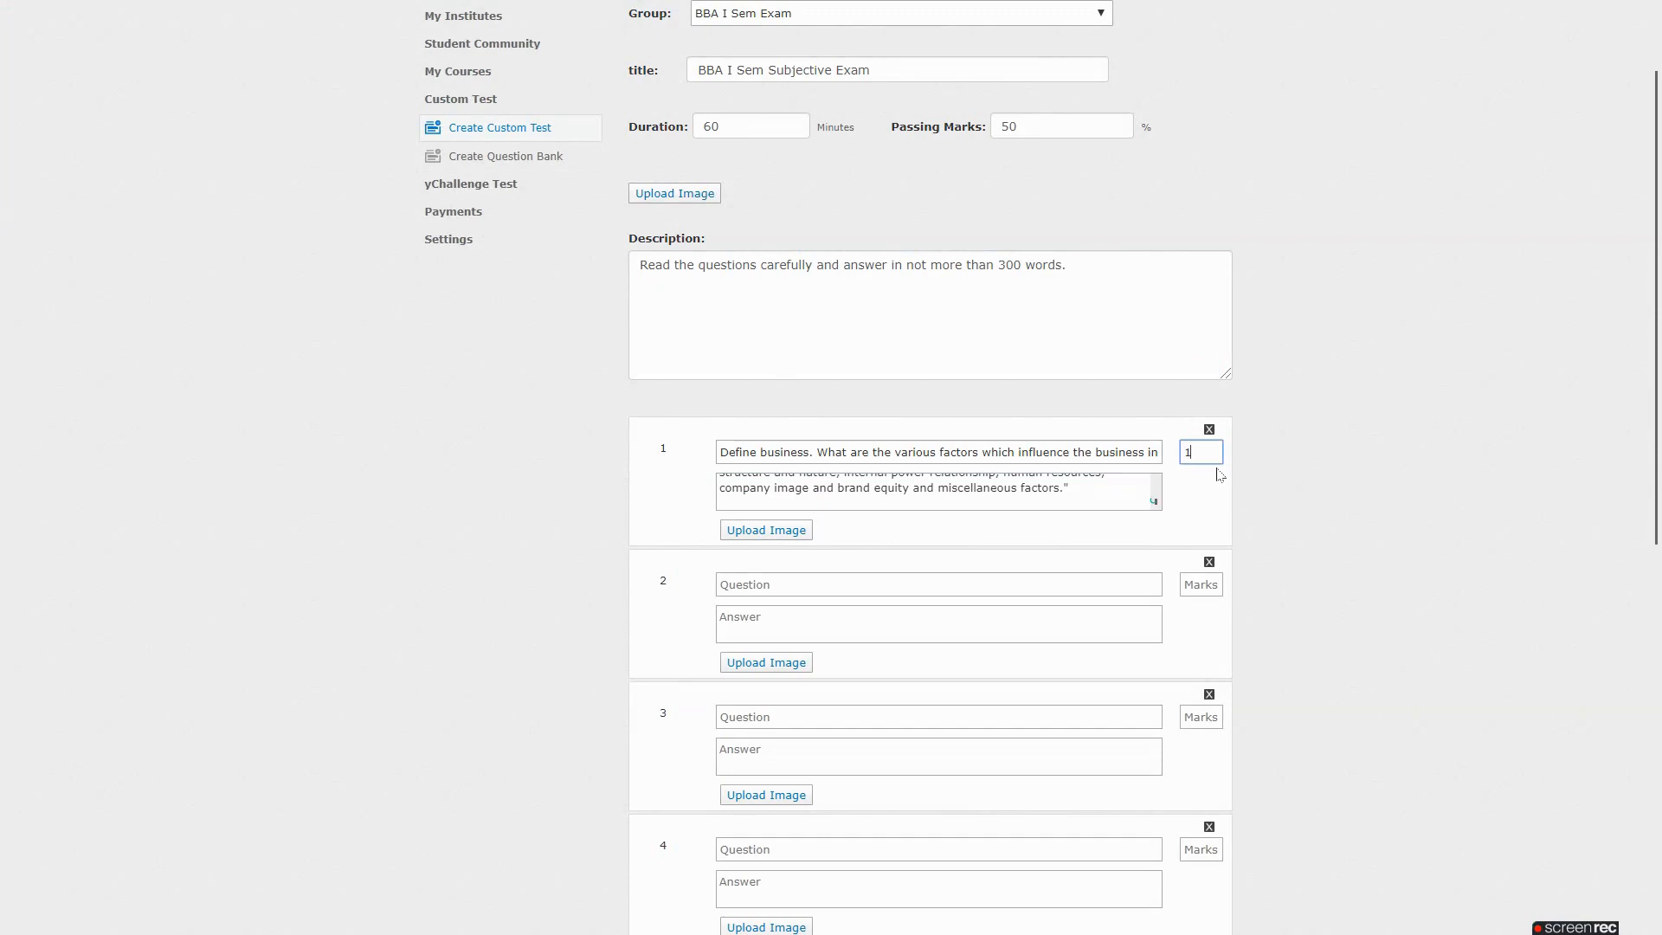
{"action": "type", "text": "5"}
{"action": "left_click", "coordinate": [1342, 501]}
{"action": "scroll", "coordinate": [1350, 433], "scroll_direction": "down", "scroll_amount": 2}
Fill question 2 with the second question and its model answer, worth 15 marks
{"action": "key", "text": "alt+Tab"}
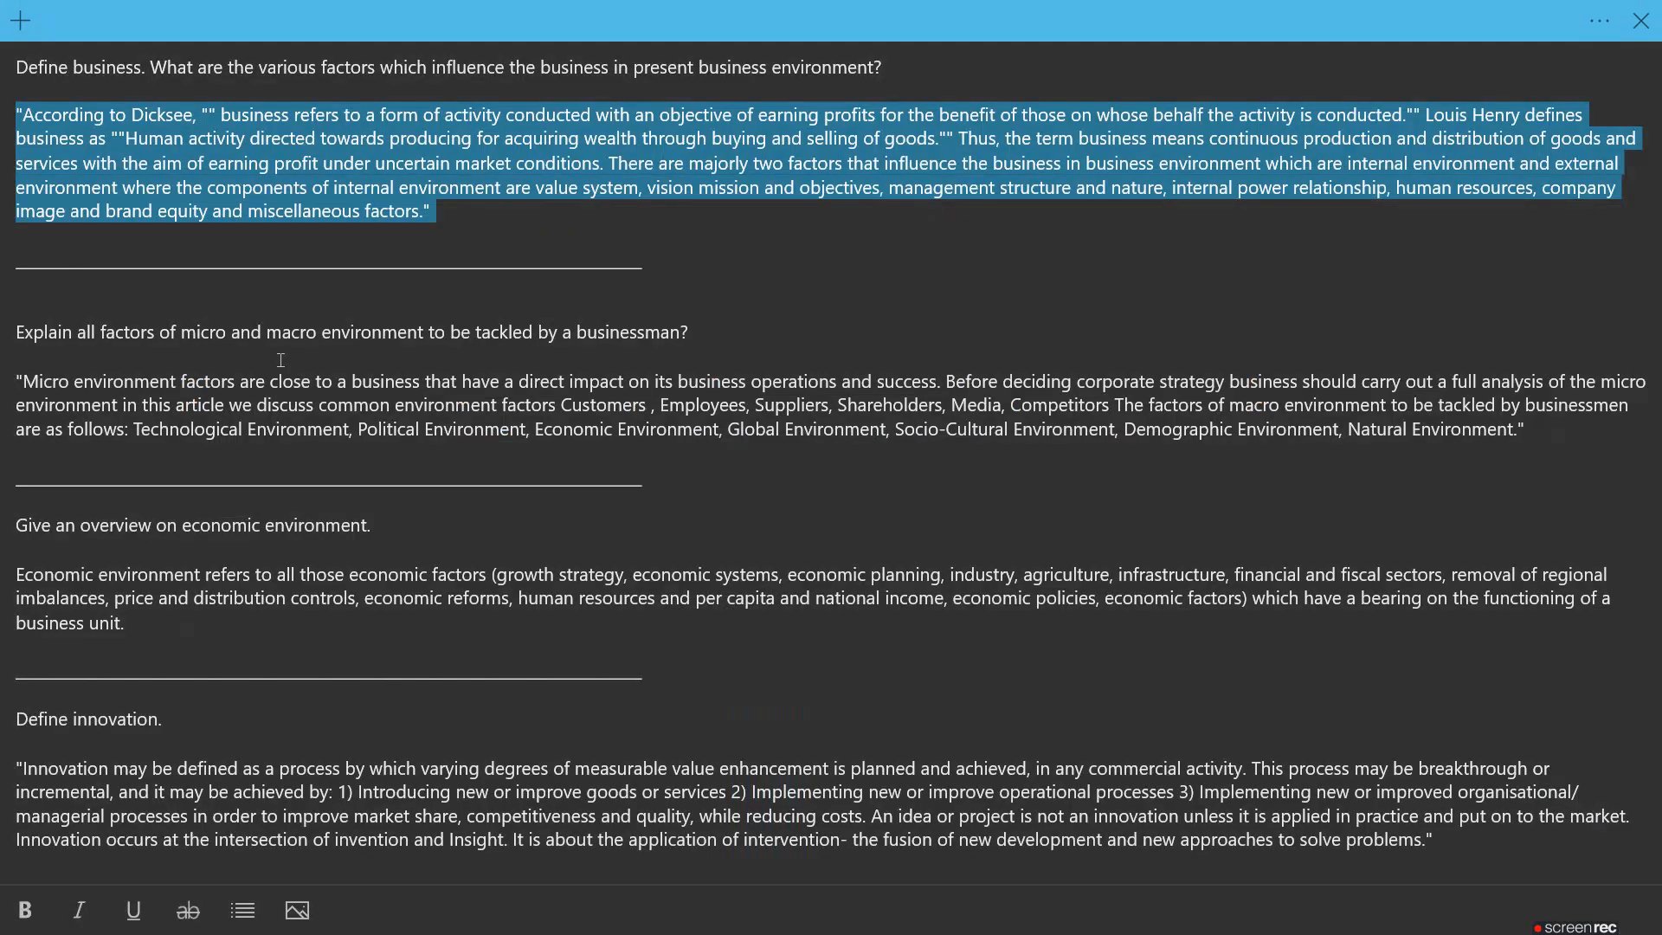
{"action": "triple_click", "coordinate": [286, 329]}
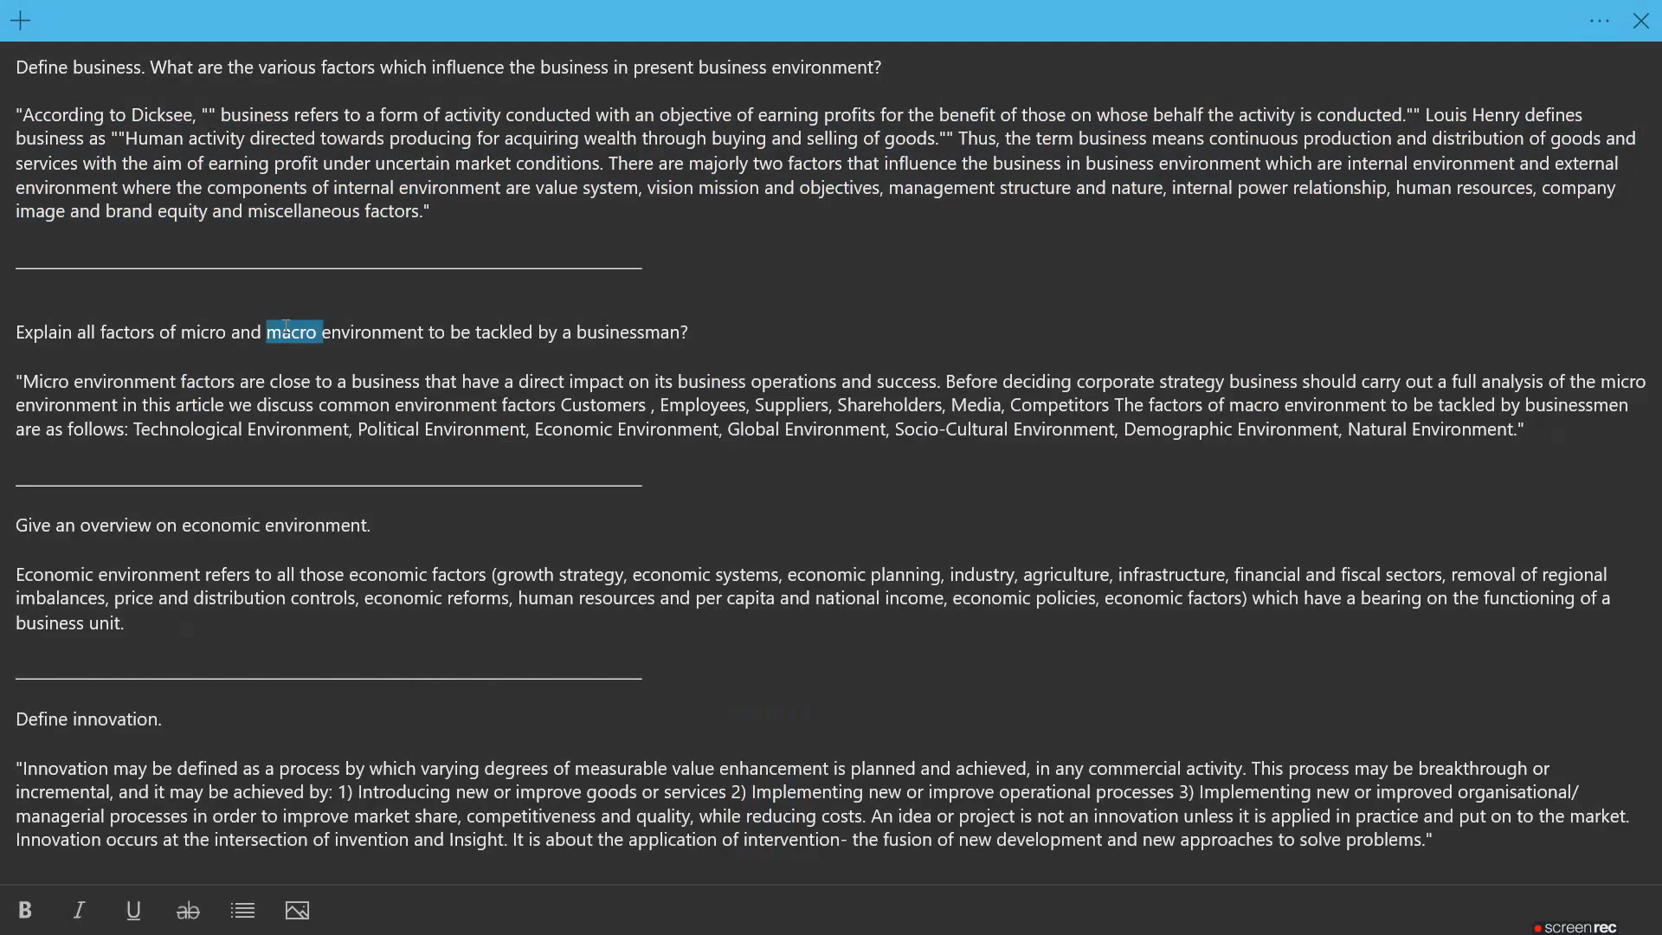
{"action": "key", "text": "ctrl+c"}
{"action": "key", "text": "alt+Tab"}
{"action": "left_click", "coordinate": [790, 454]}
{"action": "key", "text": "ctrl+v"}
{"action": "key", "text": "alt+Tab"}
{"action": "triple_click", "coordinate": [464, 431]}
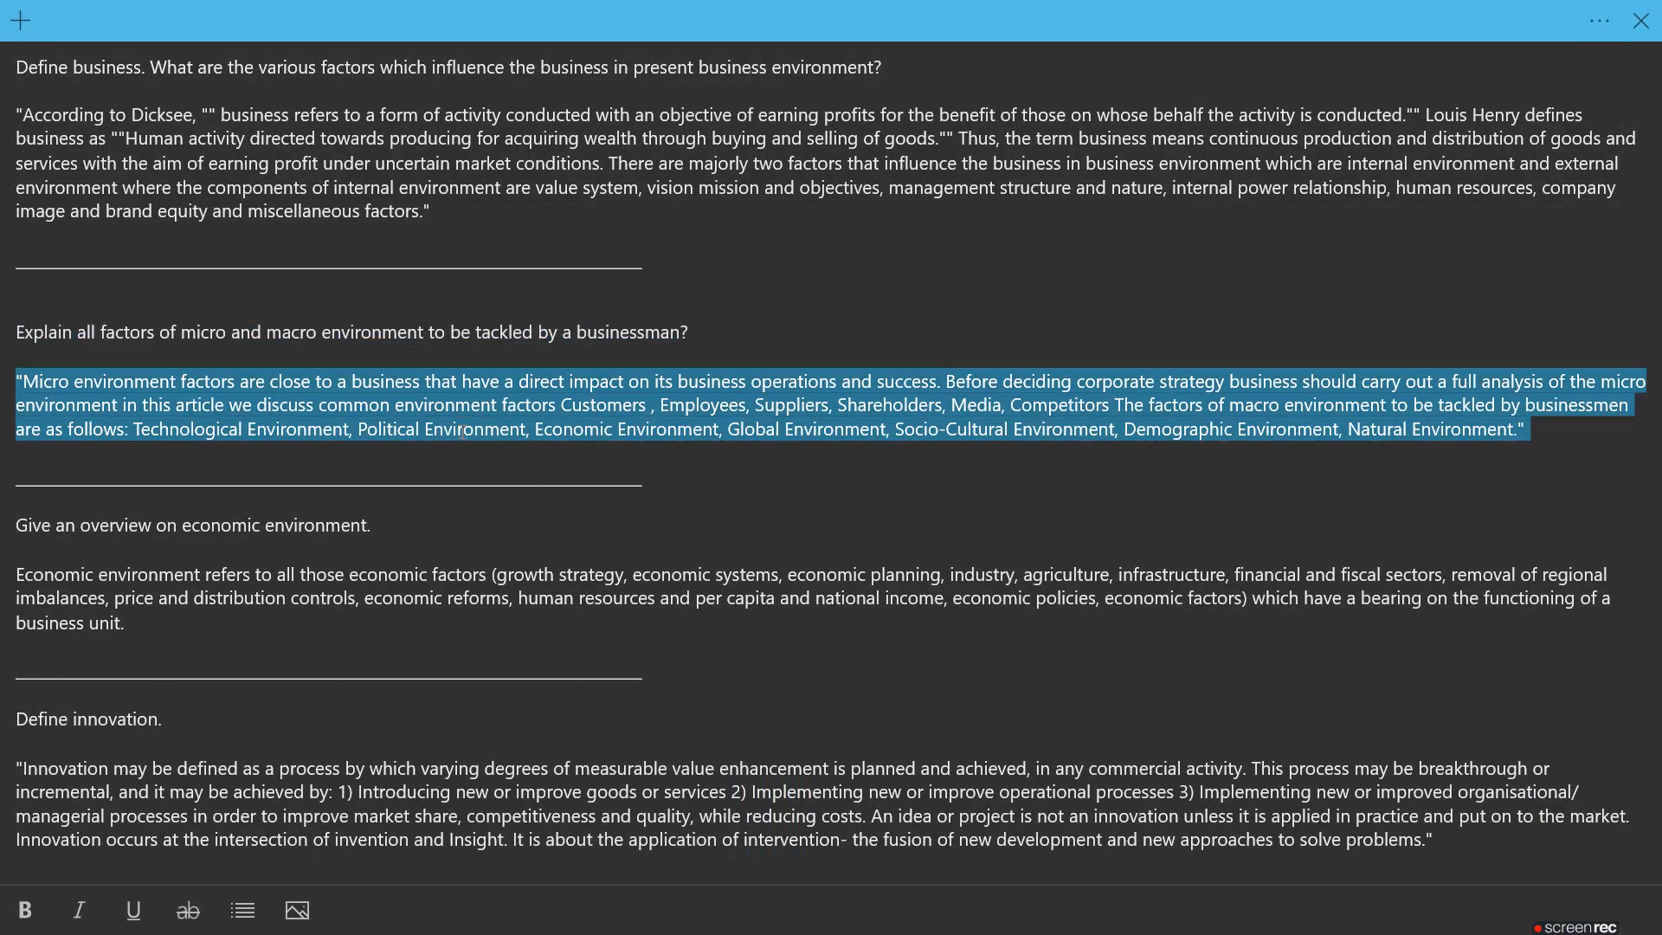
{"action": "key", "text": "ctrl+c"}
{"action": "key", "text": "alt+Tab"}
{"action": "left_click", "coordinate": [752, 495]}
{"action": "key", "text": "ctrl+v"}
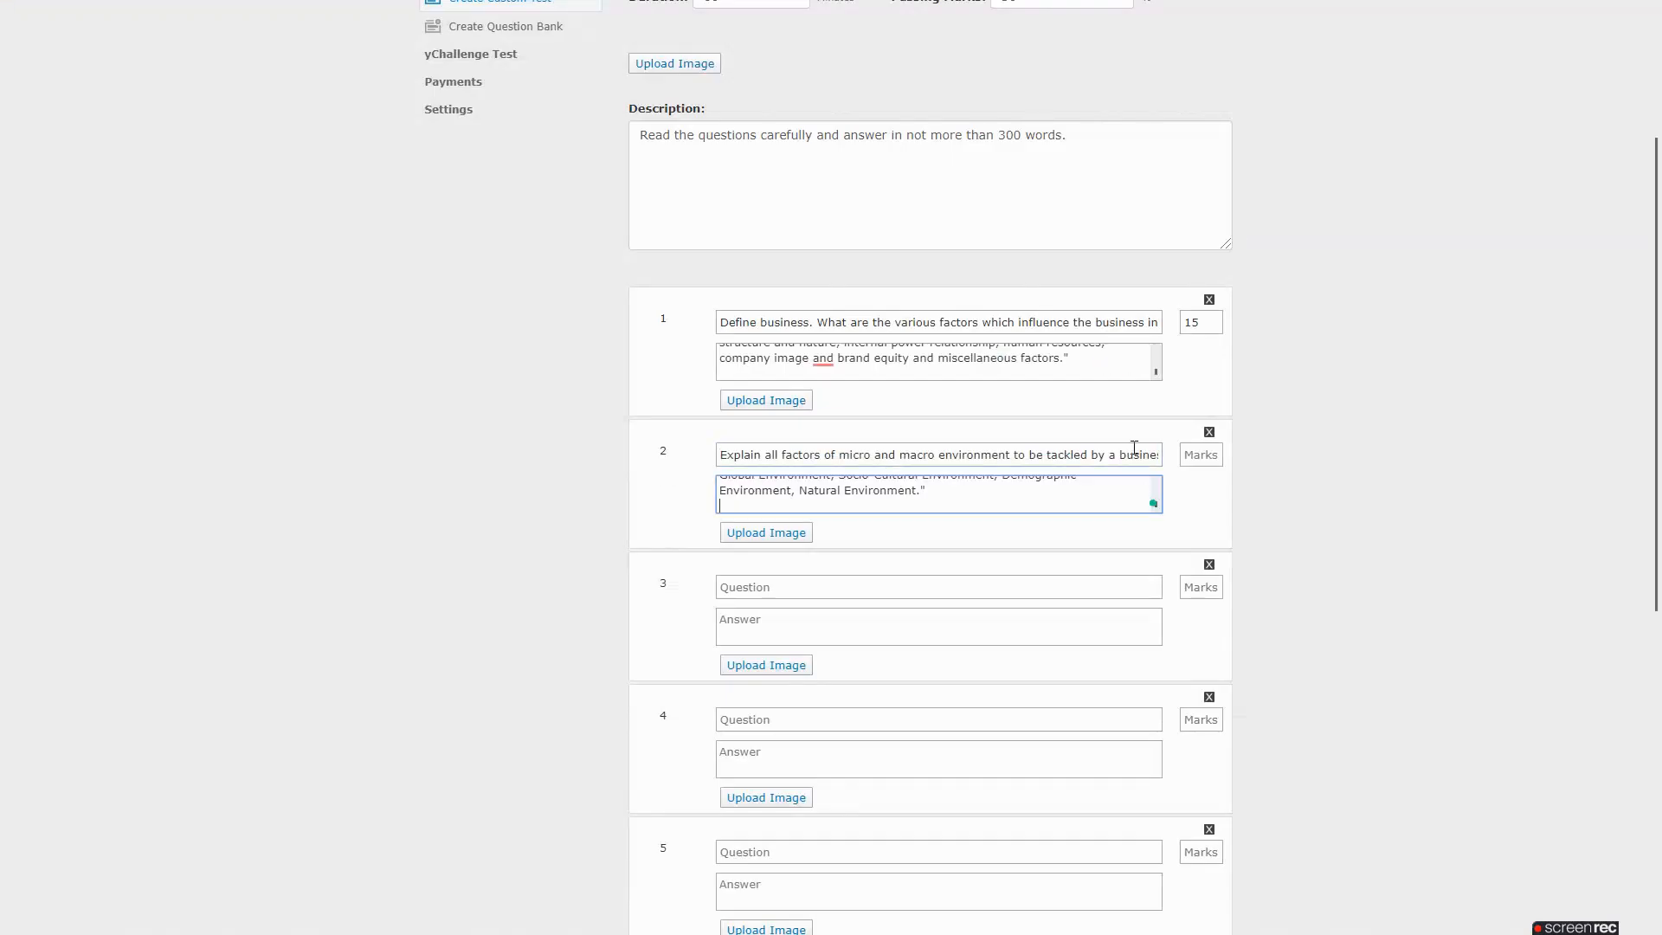
{"action": "left_click", "coordinate": [1190, 462]}
{"action": "type", "text": "15"}
Fill question 3 with the economic environment question, its model answer and 15 marks
{"action": "key", "text": "alt+Tab"}
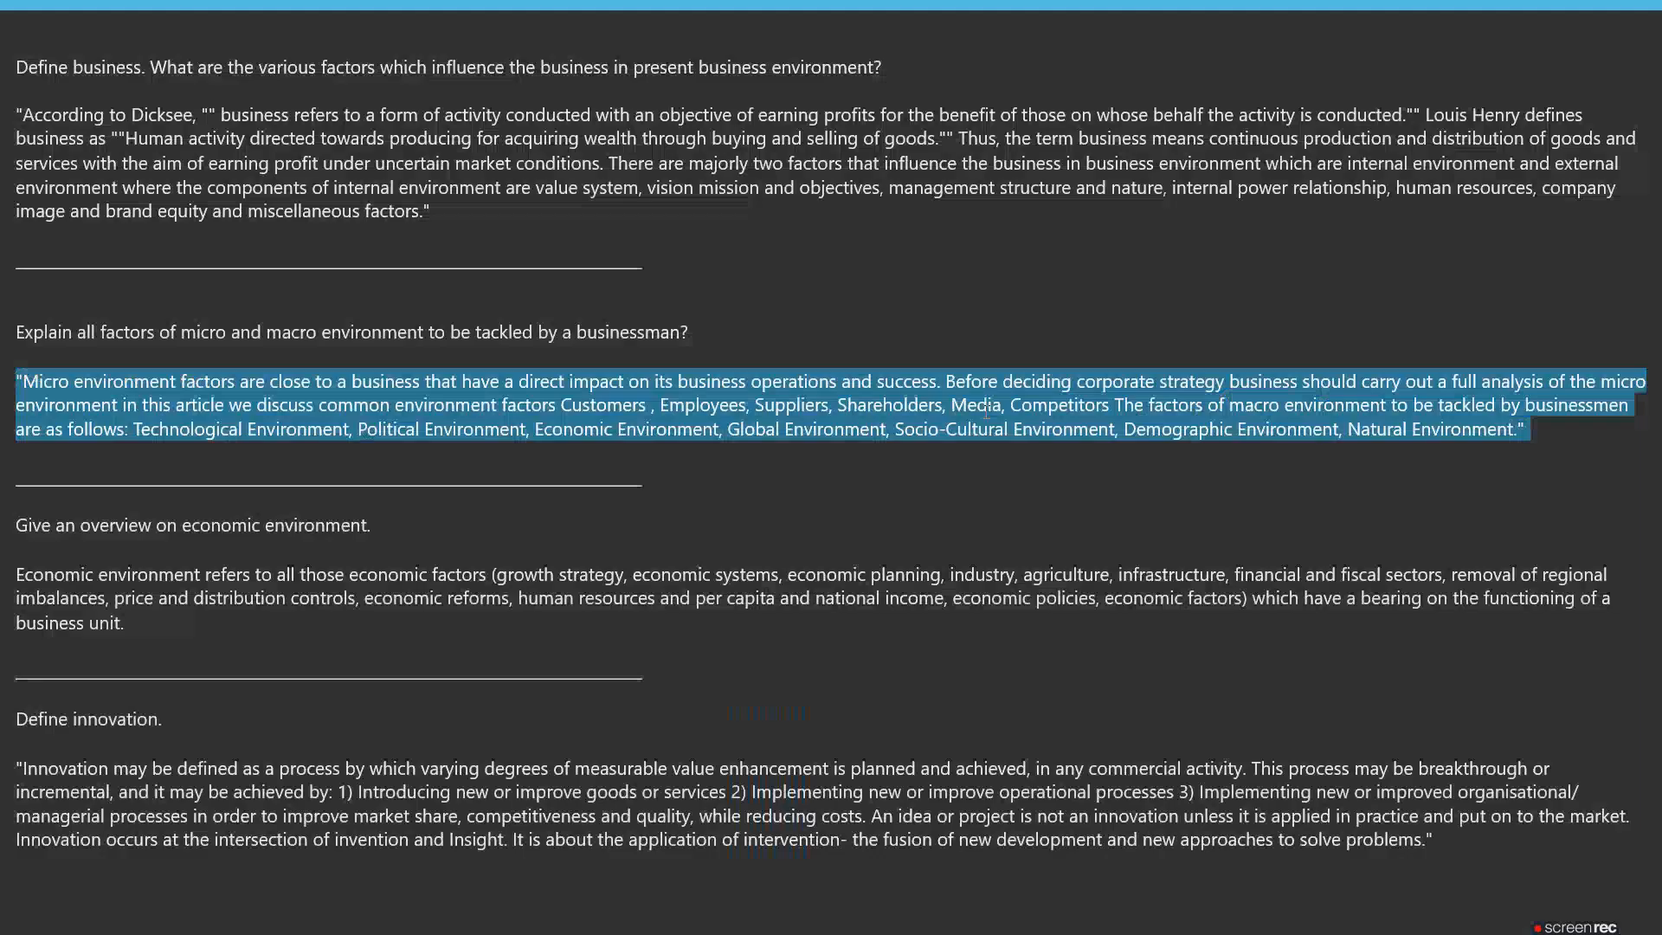
{"action": "triple_click", "coordinate": [340, 527]}
{"action": "key", "text": "ctrl+c"}
{"action": "key", "text": "alt+Tab"}
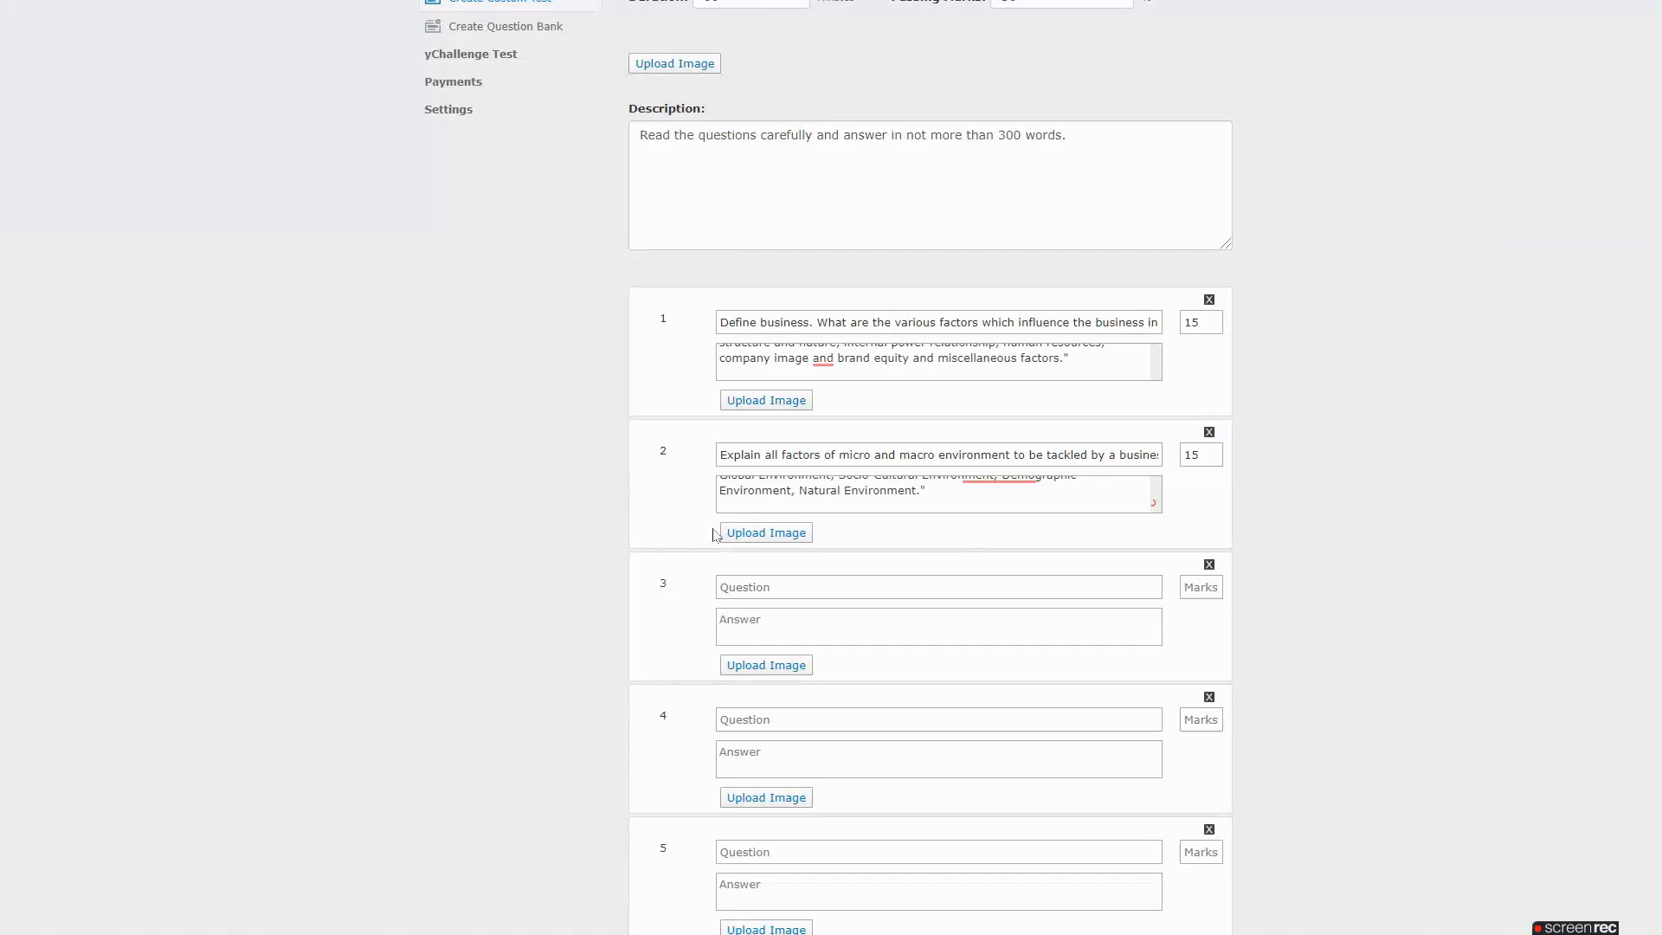
{"action": "left_click", "coordinate": [798, 580]}
{"action": "key", "text": "ctrl+v"}
{"action": "key", "text": "alt+Tab"}
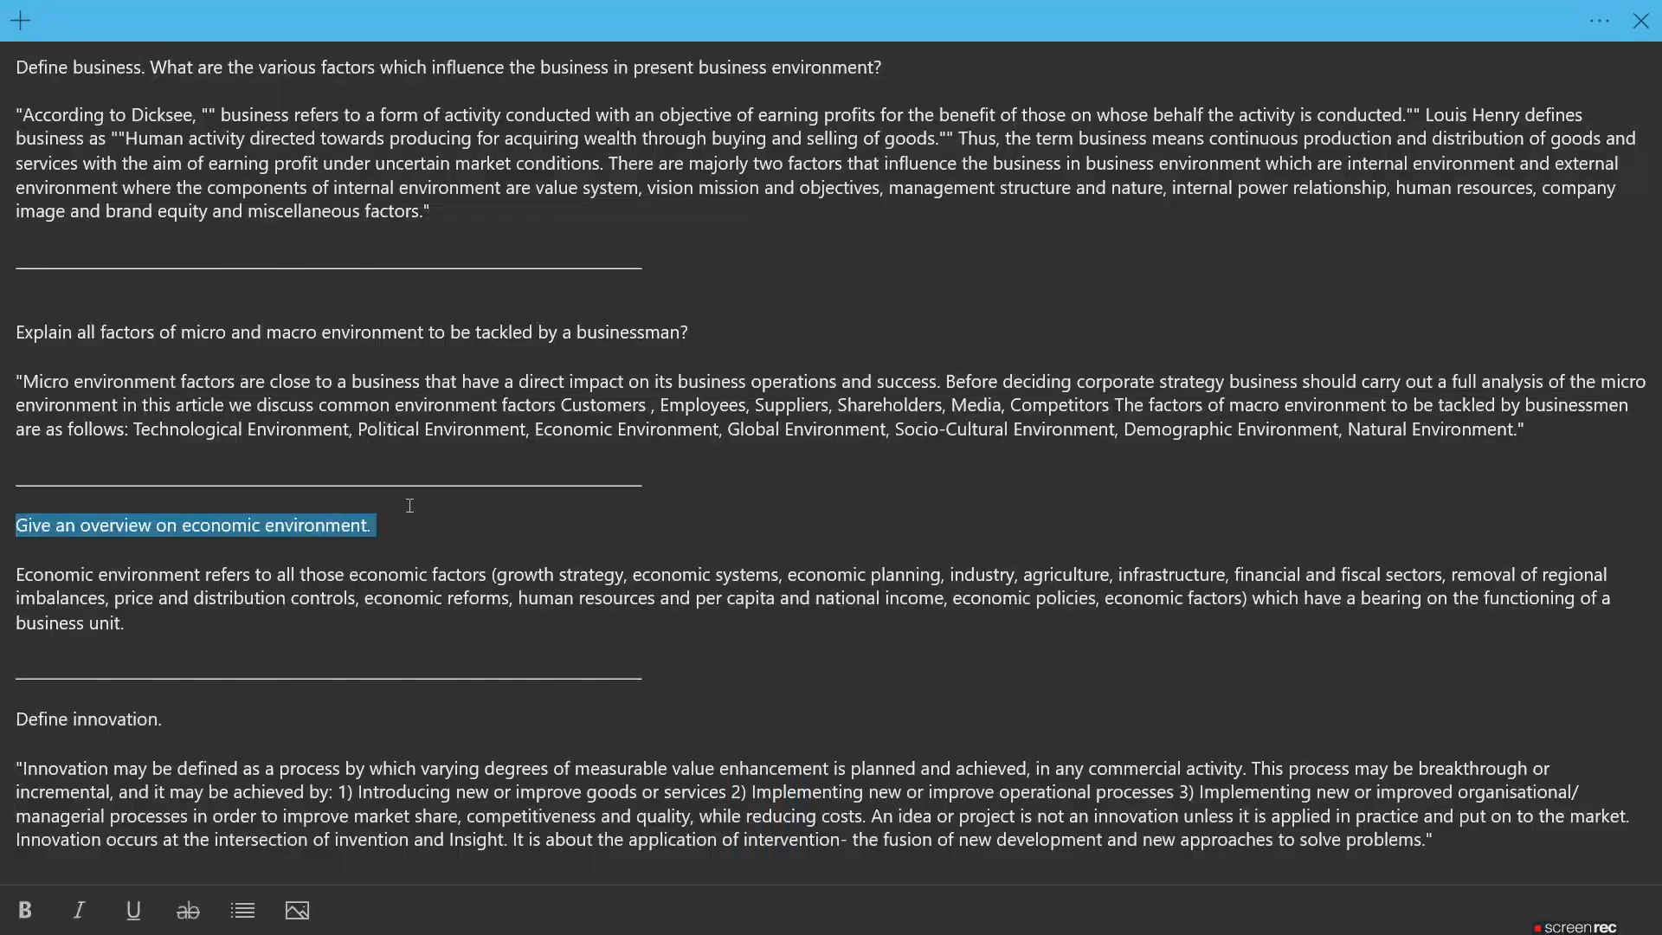
{"action": "triple_click", "coordinate": [320, 571]}
{"action": "key", "text": "ctrl+c"}
{"action": "key", "text": "alt+Tab"}
{"action": "left_click", "coordinate": [797, 622]}
{"action": "key", "text": "ctrl+v"}
{"action": "left_click", "coordinate": [1187, 586]}
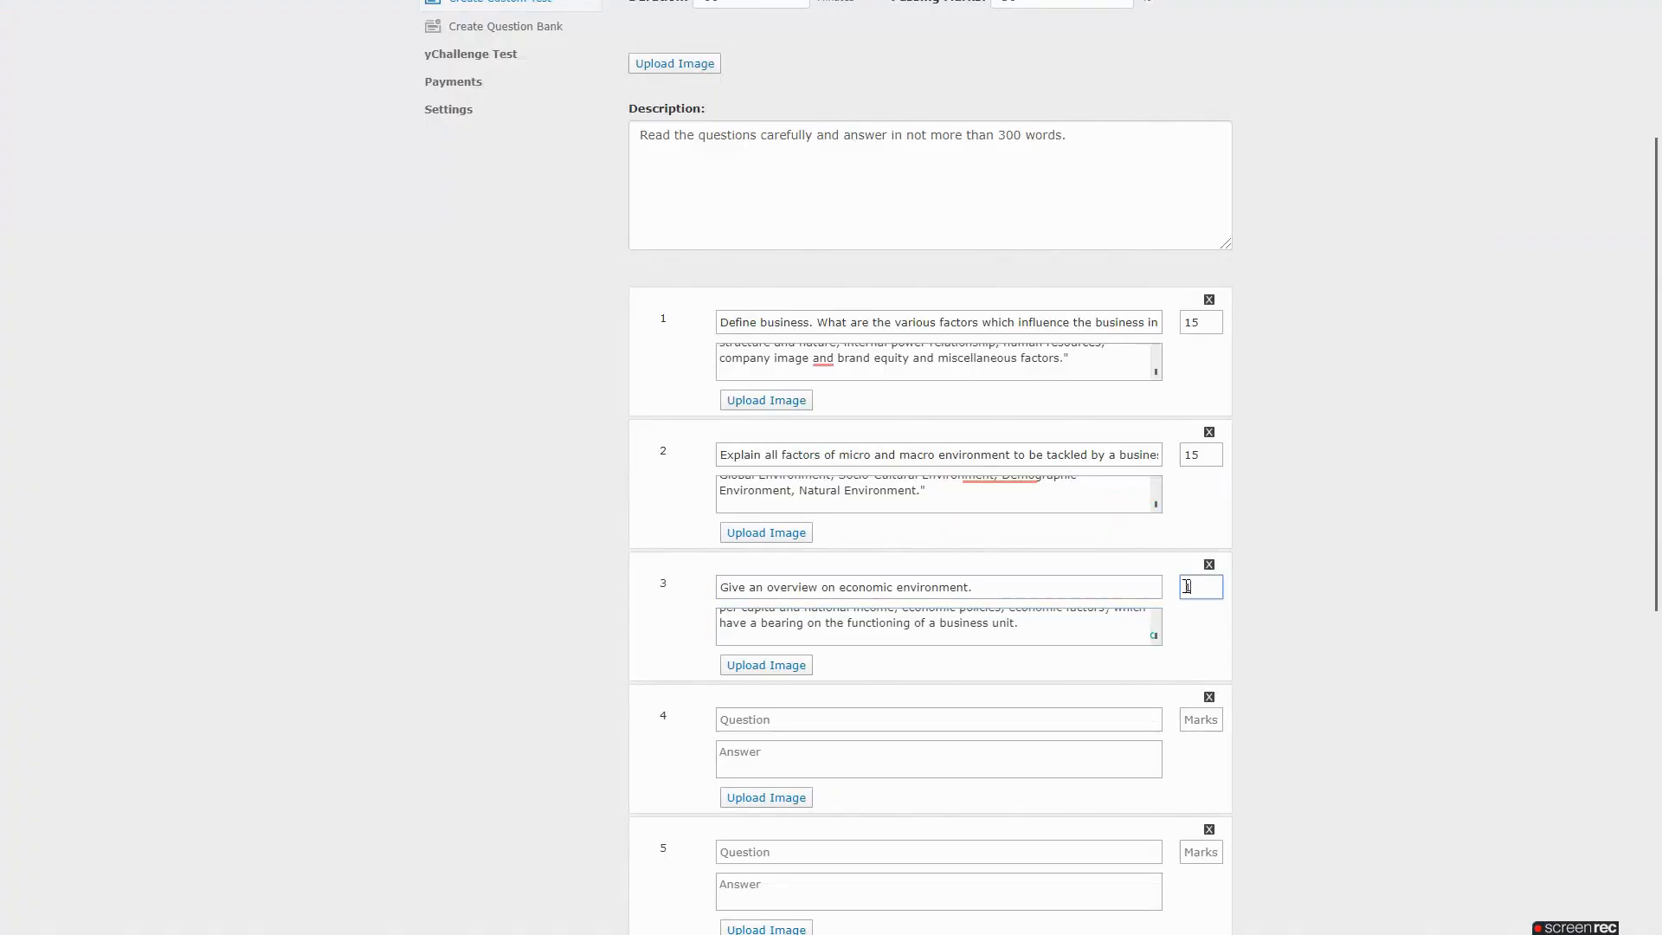
{"action": "scroll", "coordinate": [1448, 522], "scroll_direction": "down", "scroll_amount": 3}
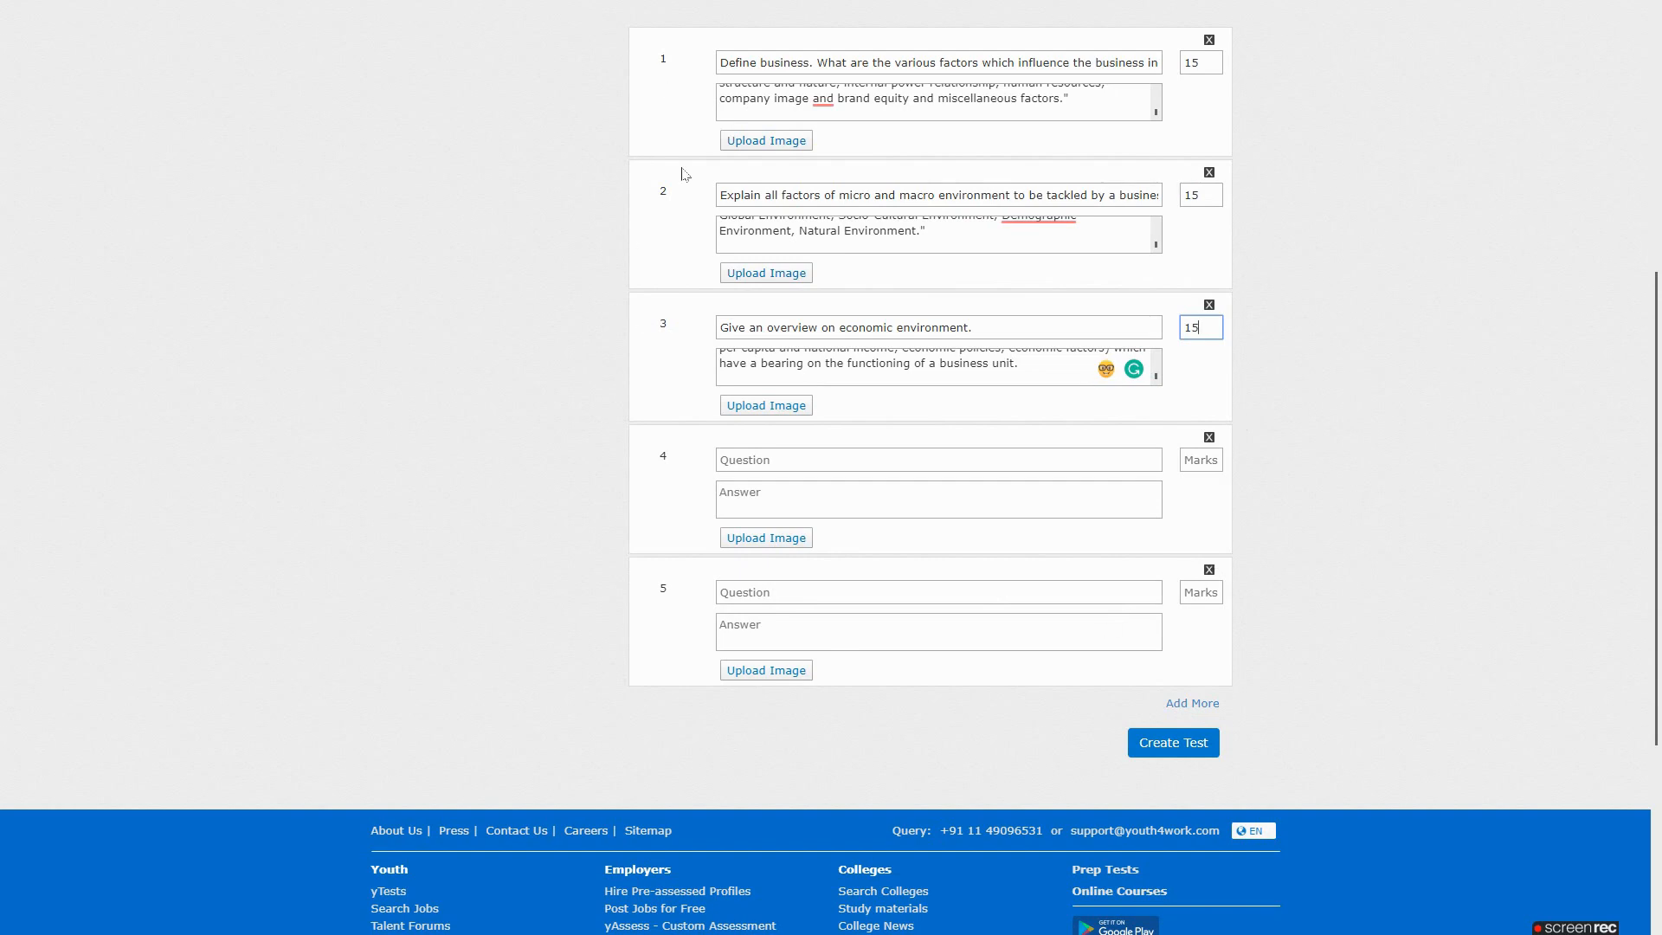
Remove the empty question slots 4 and 5 and create the three-question test
{"action": "left_click", "coordinate": [1209, 438]}
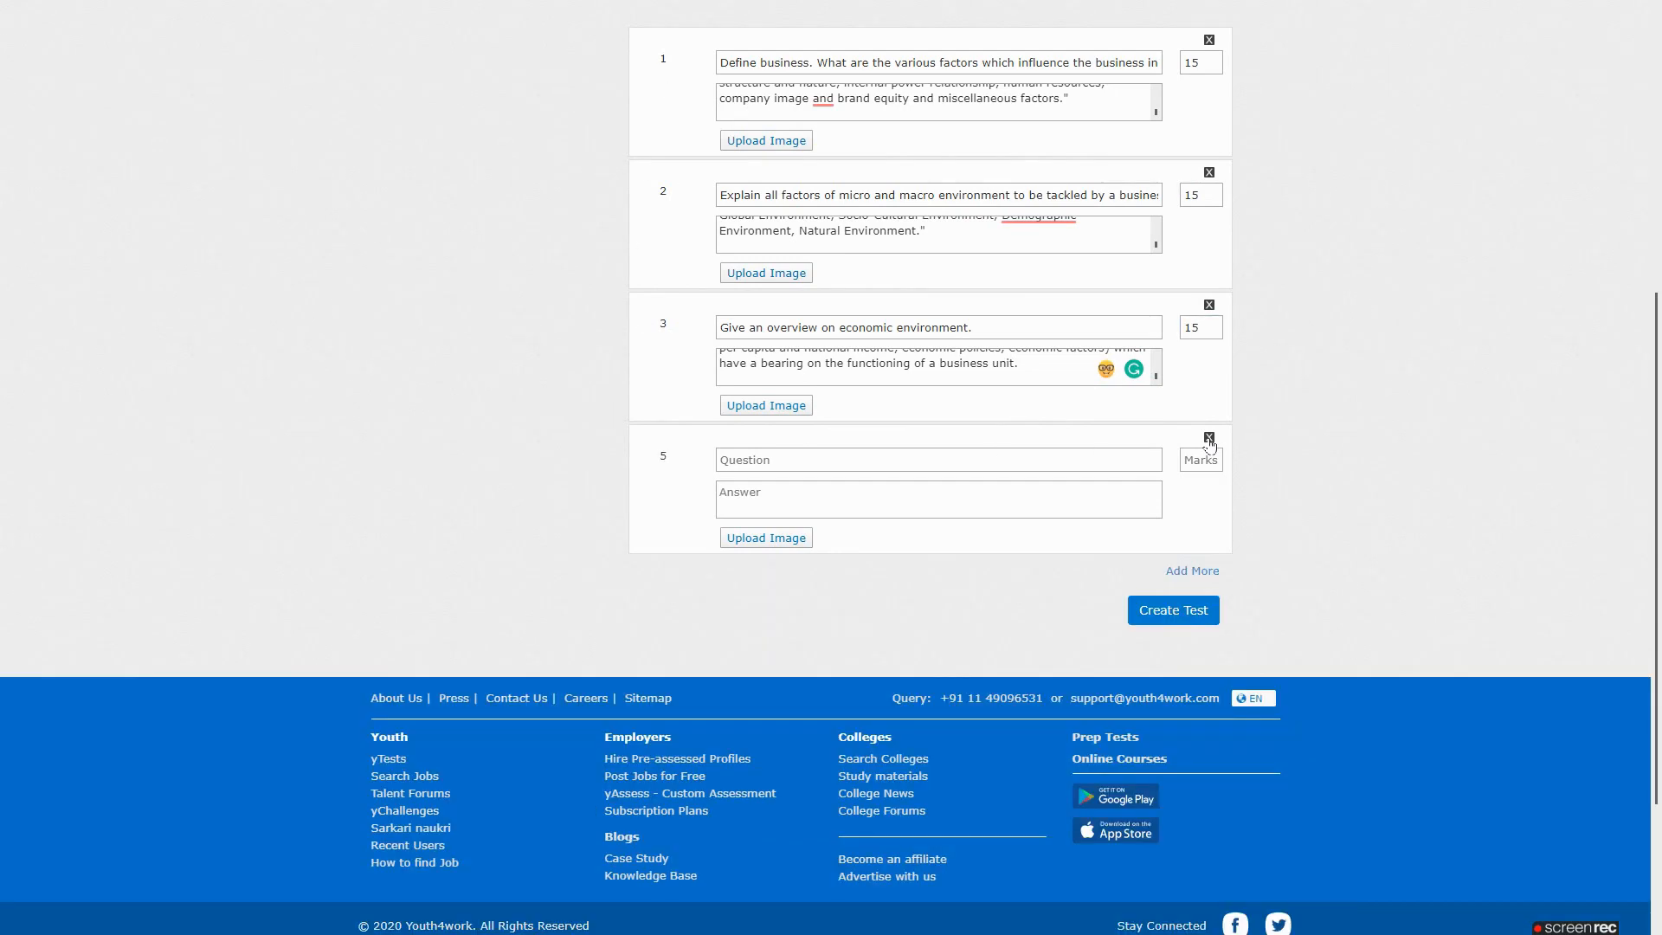
{"action": "left_click", "coordinate": [1210, 437]}
{"action": "scroll", "coordinate": [1380, 361], "scroll_direction": "up", "scroll_amount": 3}
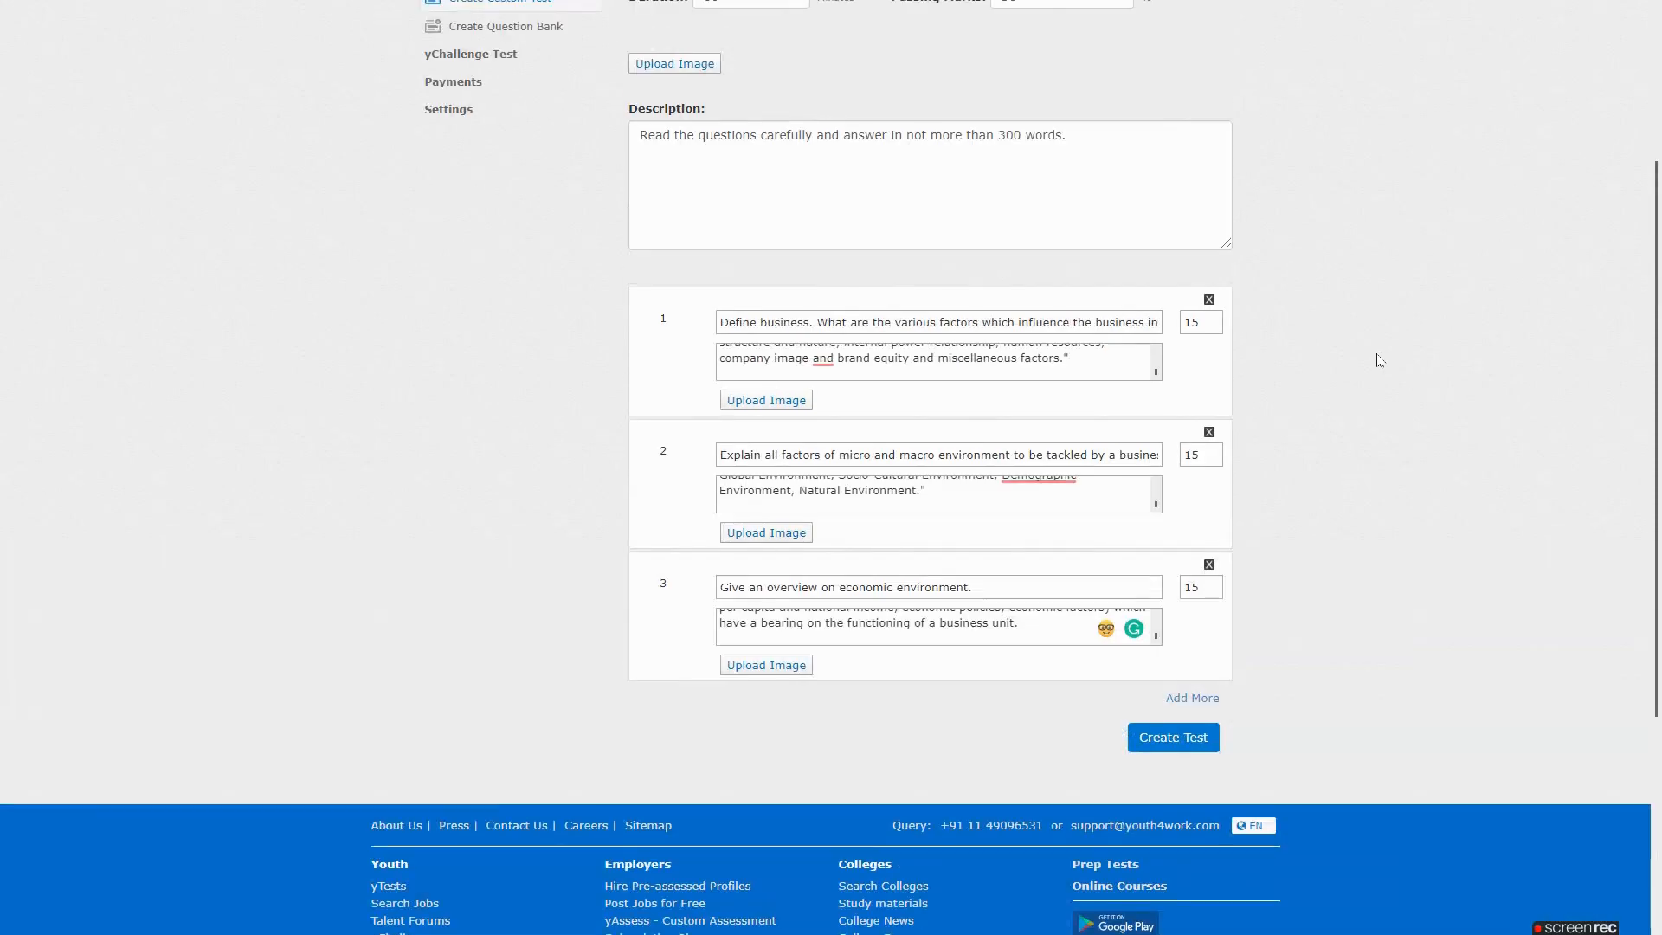
{"action": "left_click", "coordinate": [1176, 746]}
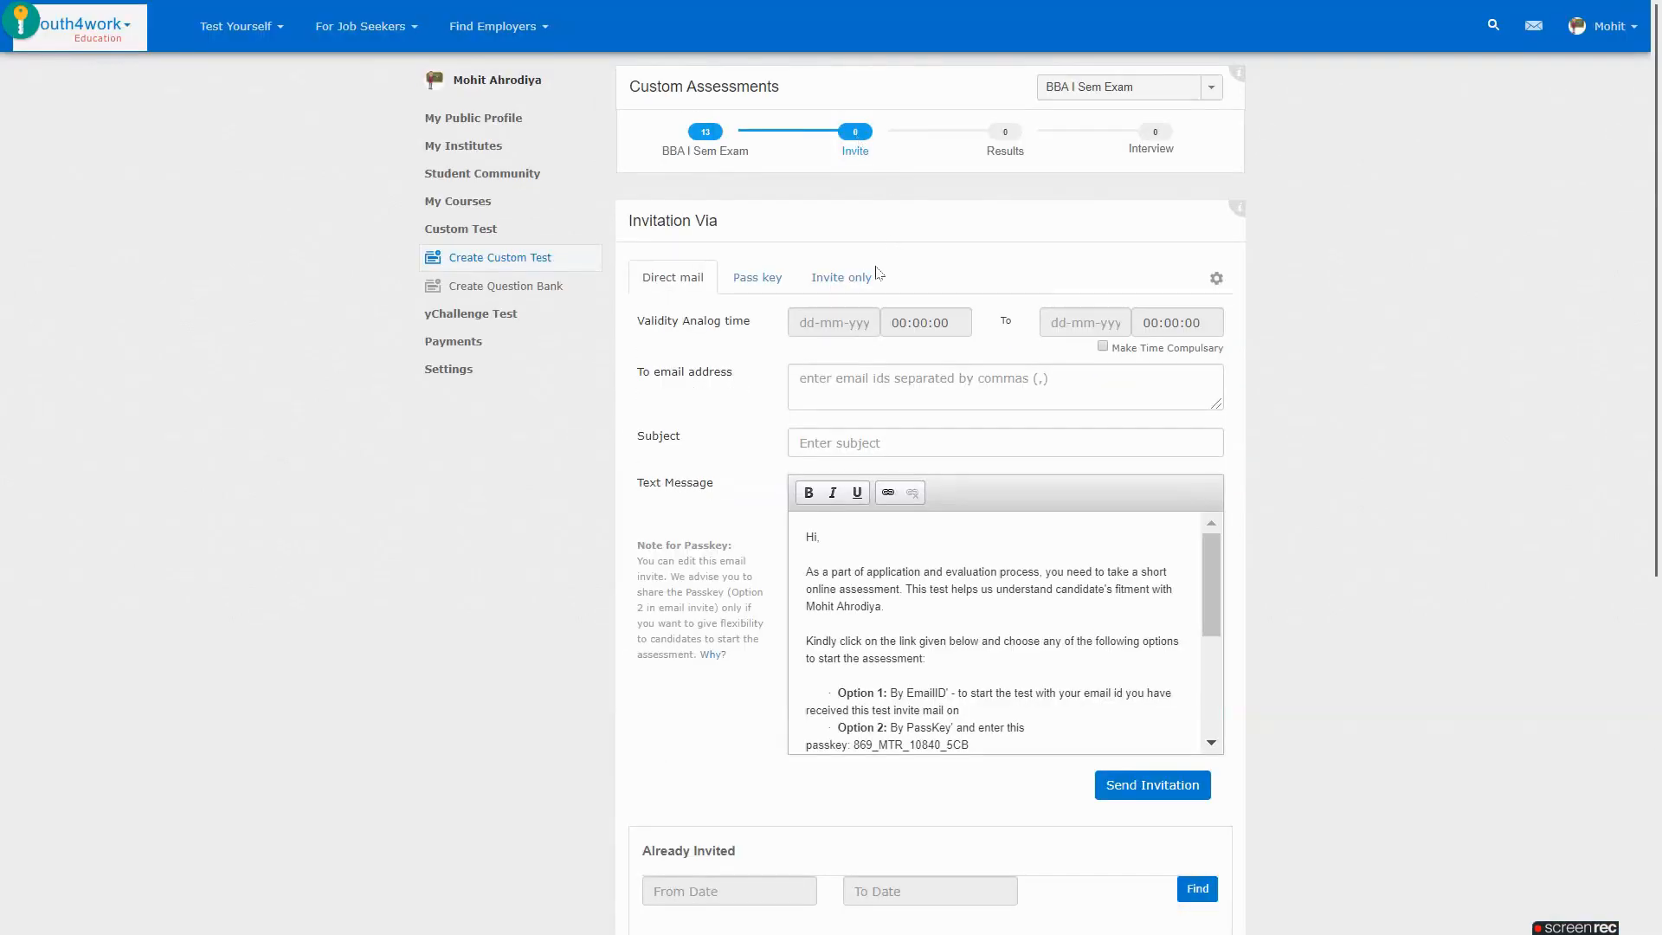
Send a student's e-mail invitation valid 05/05/2020 to 09/05/2020 with subject 'Test Assessment'
{"action": "left_click", "coordinate": [833, 326]}
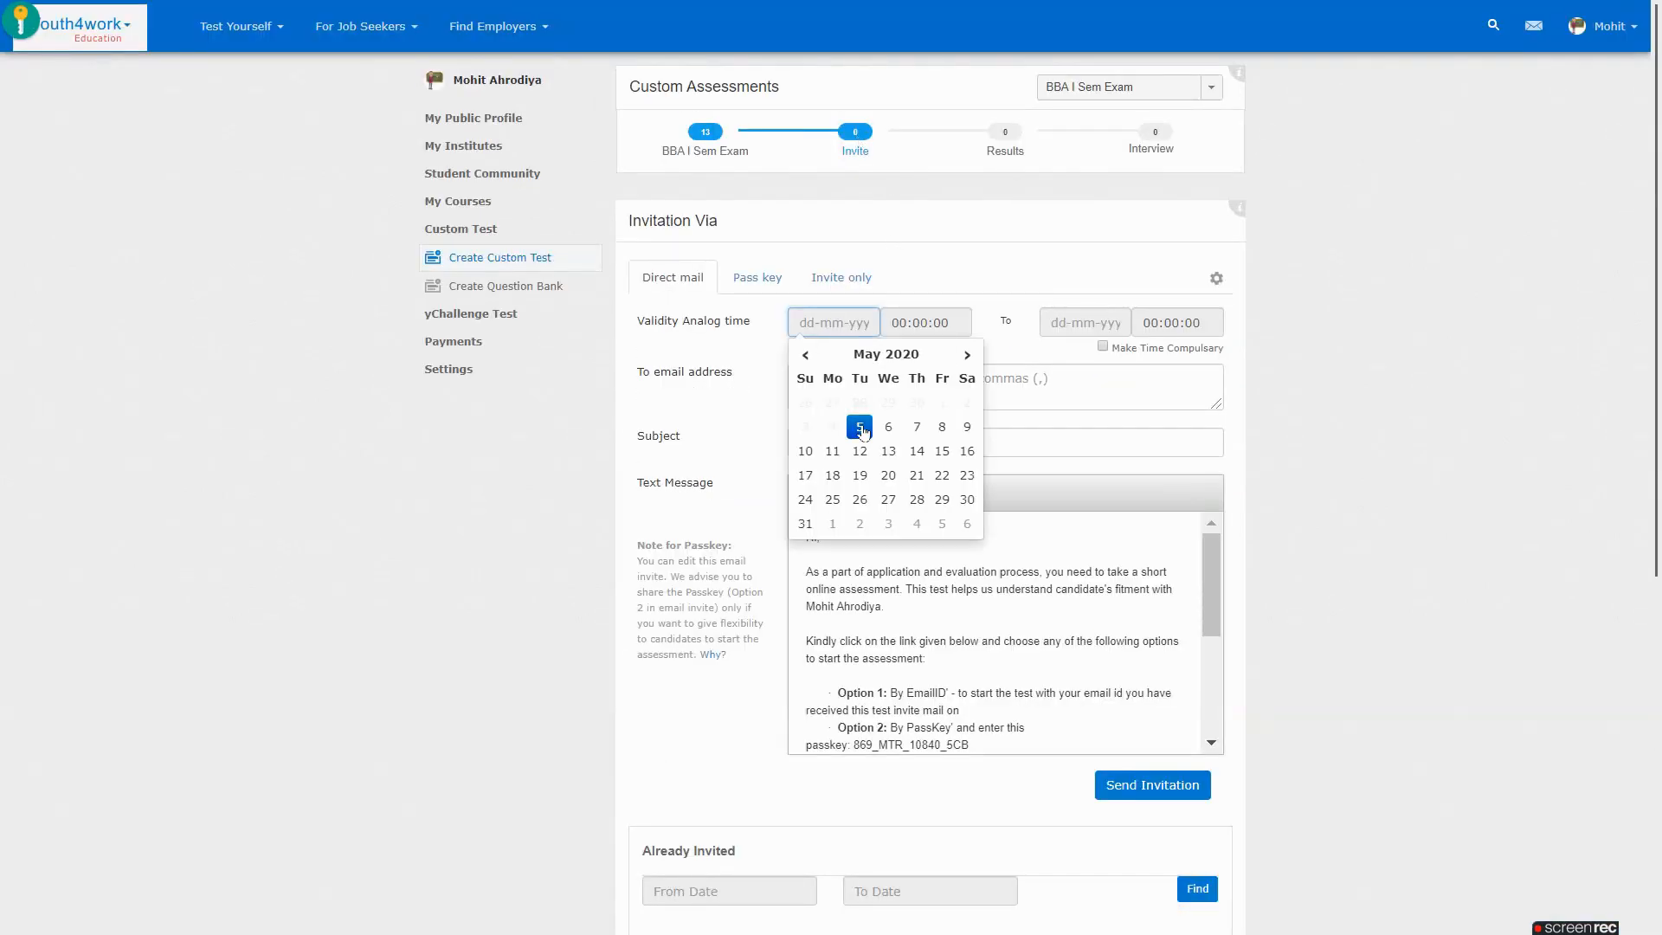
{"action": "left_click", "coordinate": [860, 424]}
{"action": "left_click", "coordinate": [1217, 426]}
{"action": "left_click", "coordinate": [861, 385]}
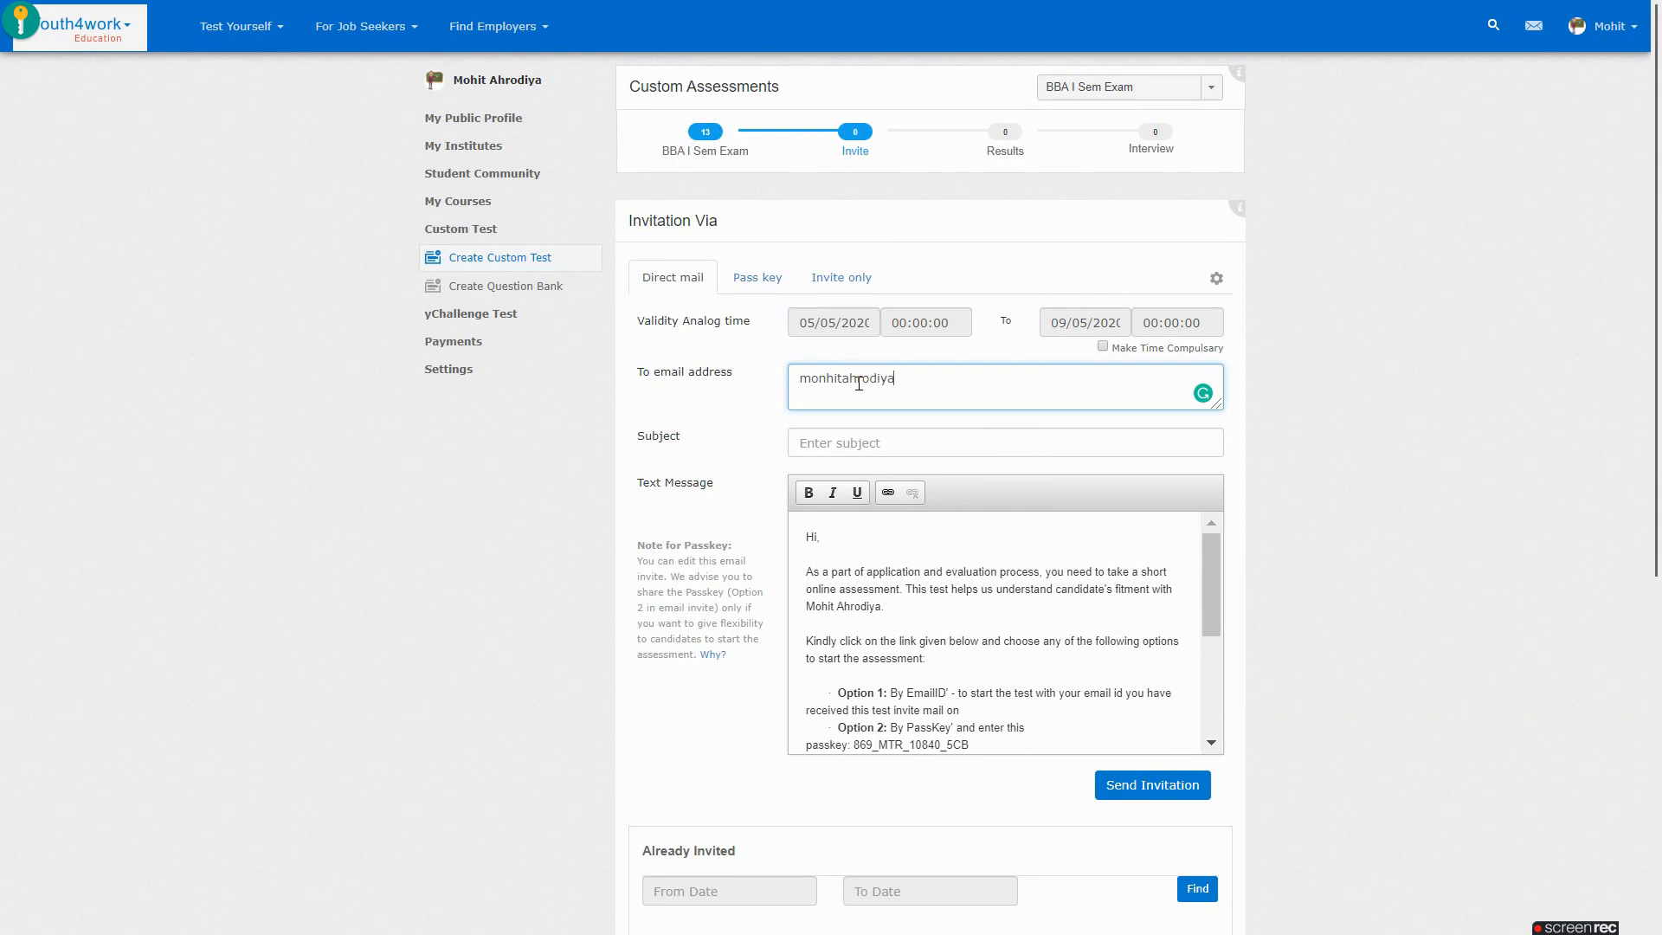
{"action": "left_click", "coordinate": [896, 442]}
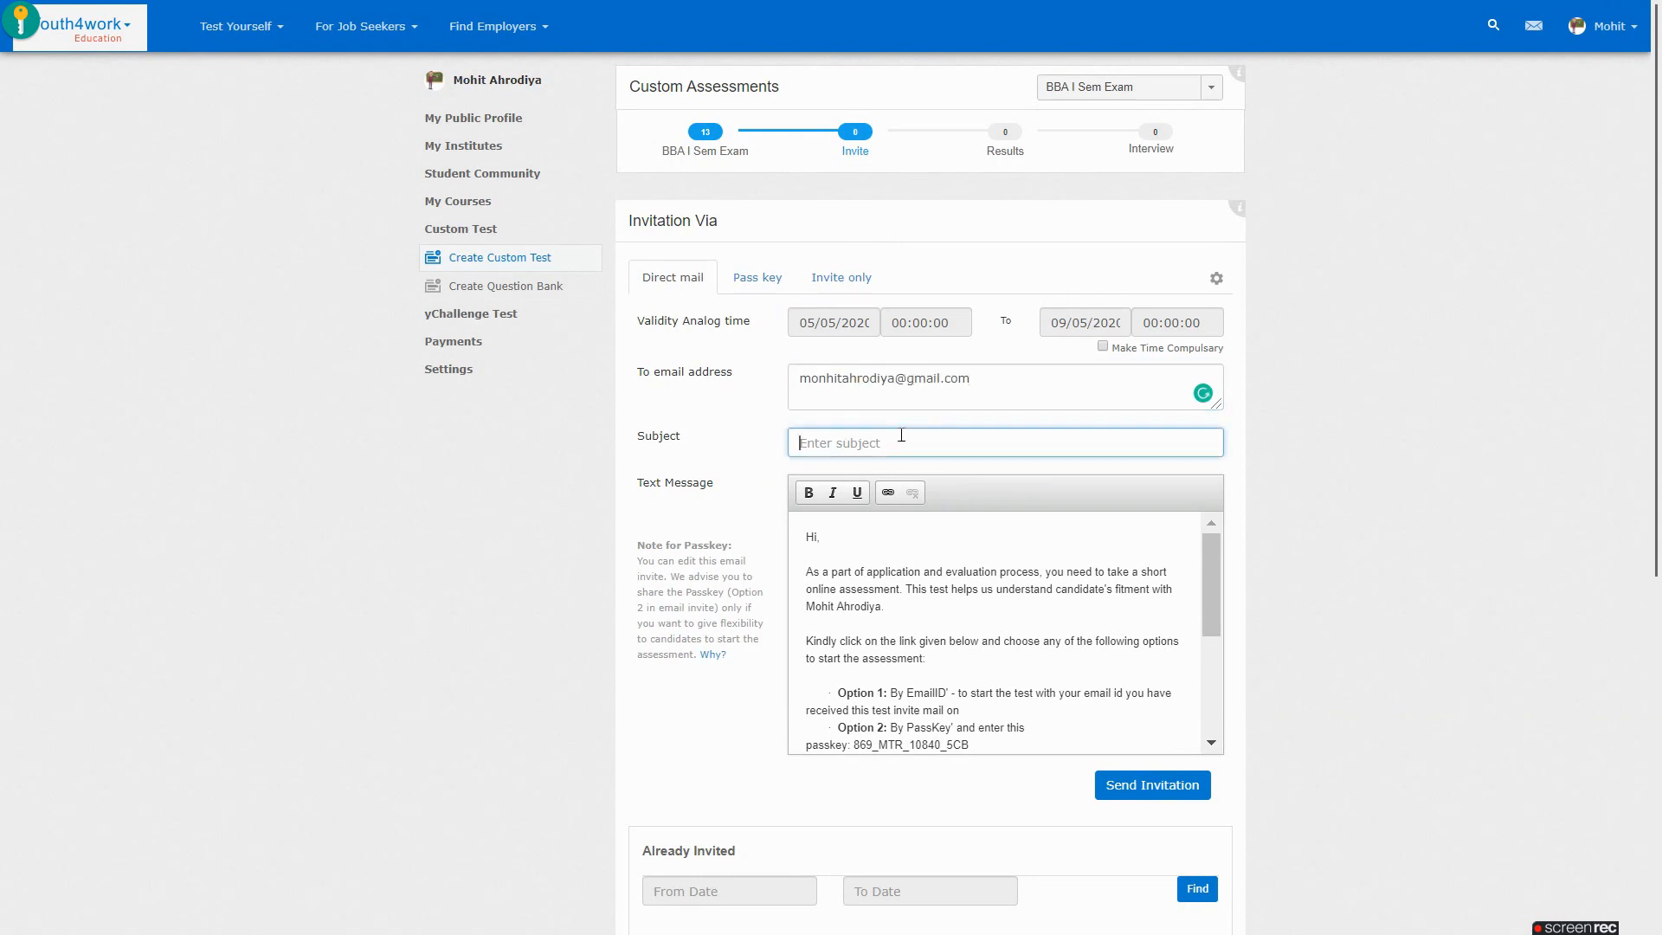
{"action": "type", "text": "Test Assessment"}
{"action": "left_click", "coordinate": [1125, 788]}
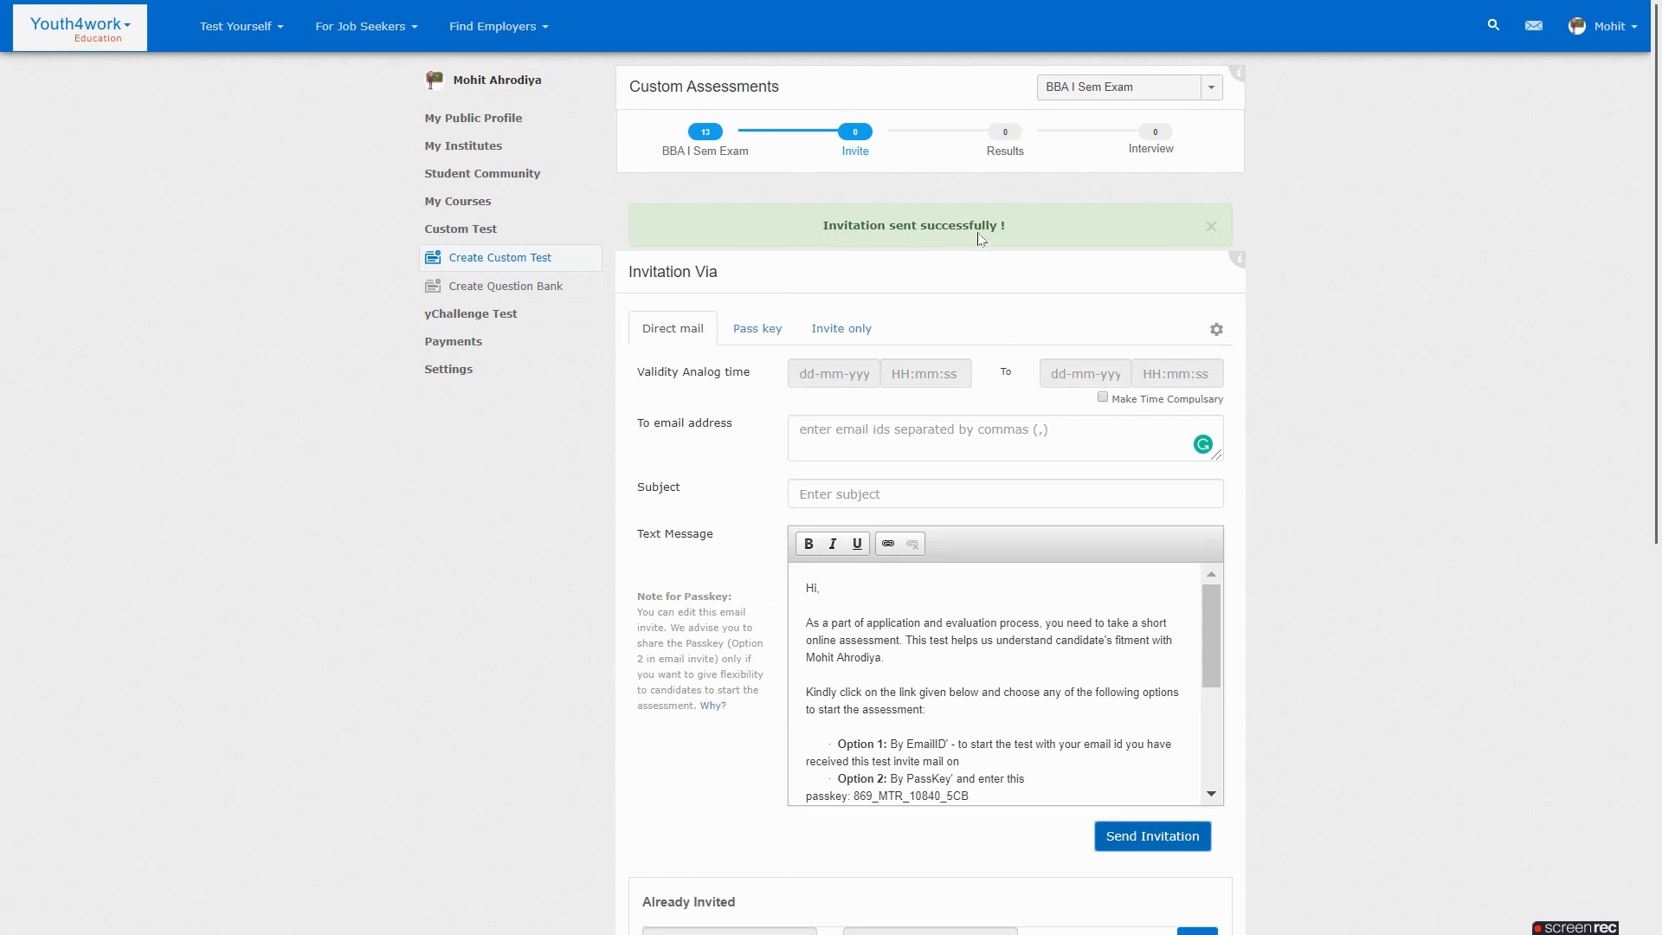
Resend the invitation from the Already Invited list
{"action": "scroll", "coordinate": [1372, 359], "scroll_direction": "down", "scroll_amount": 5}
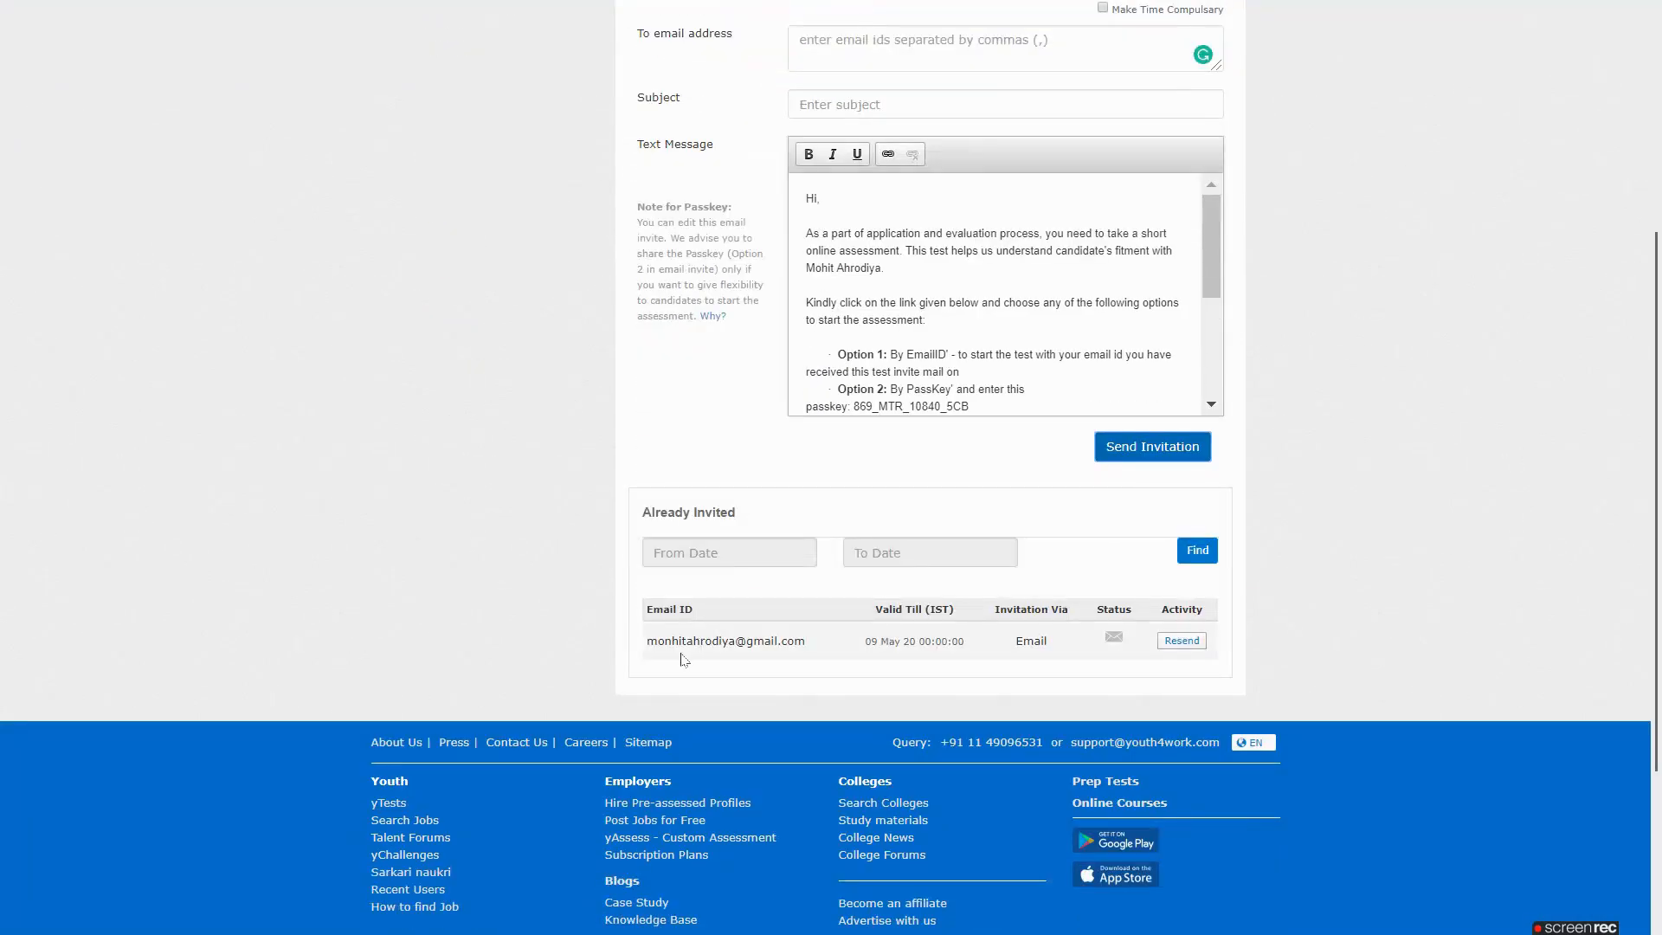
{"action": "scroll", "coordinate": [684, 658], "scroll_direction": "down", "scroll_amount": 1}
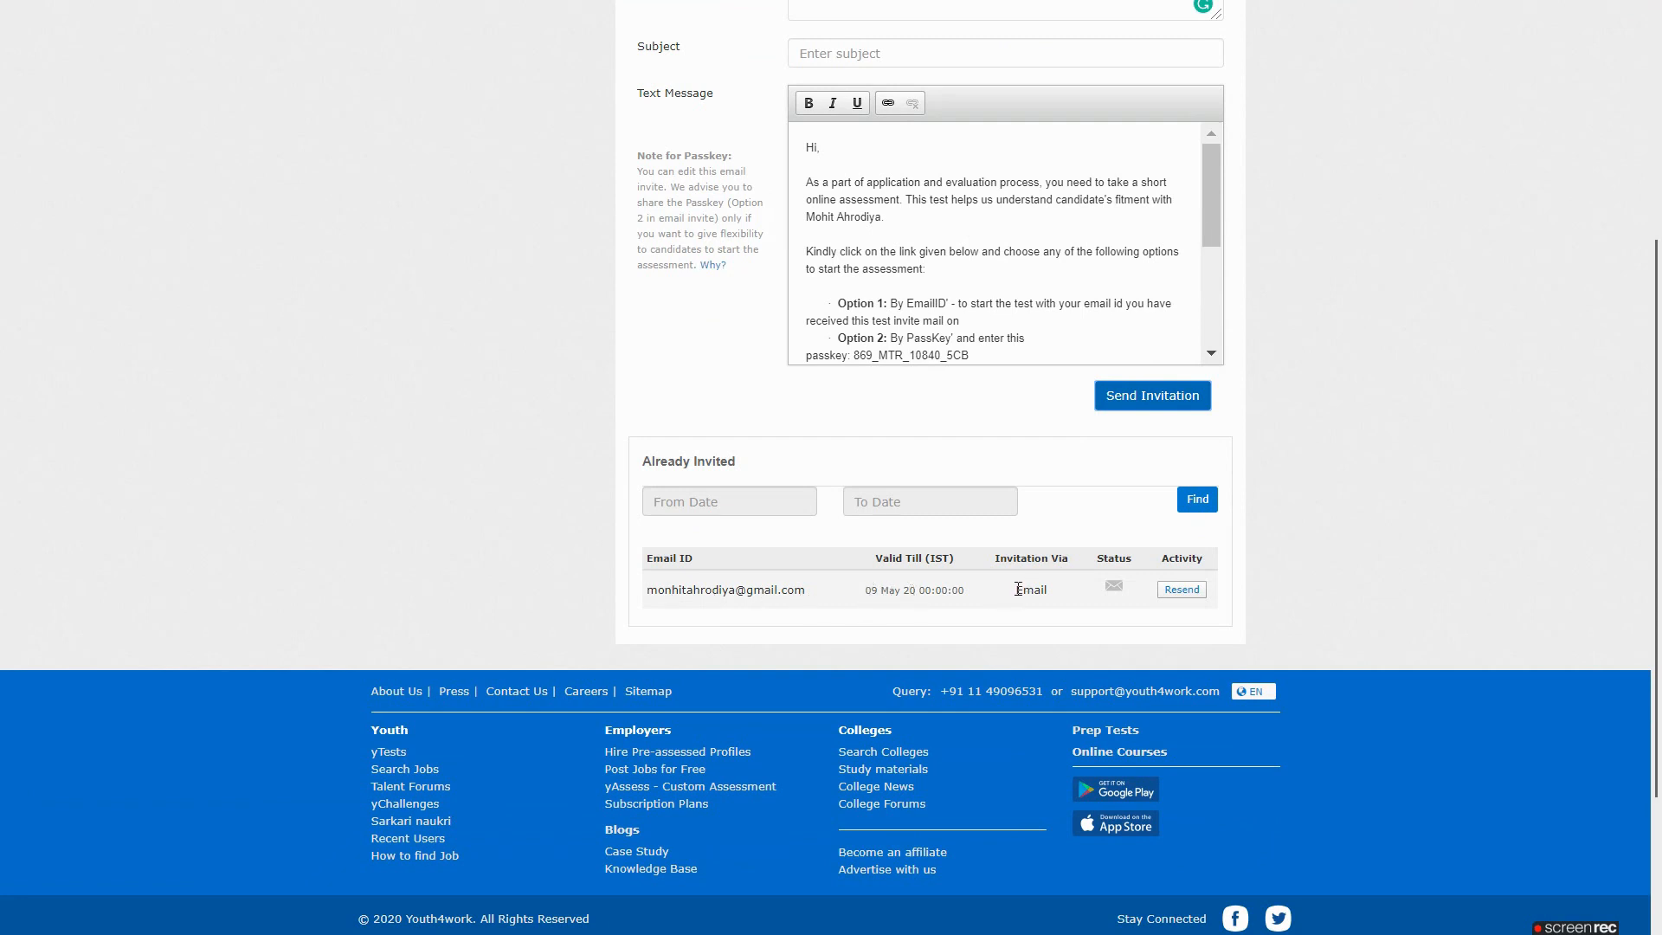
{"action": "left_click", "coordinate": [1183, 589]}
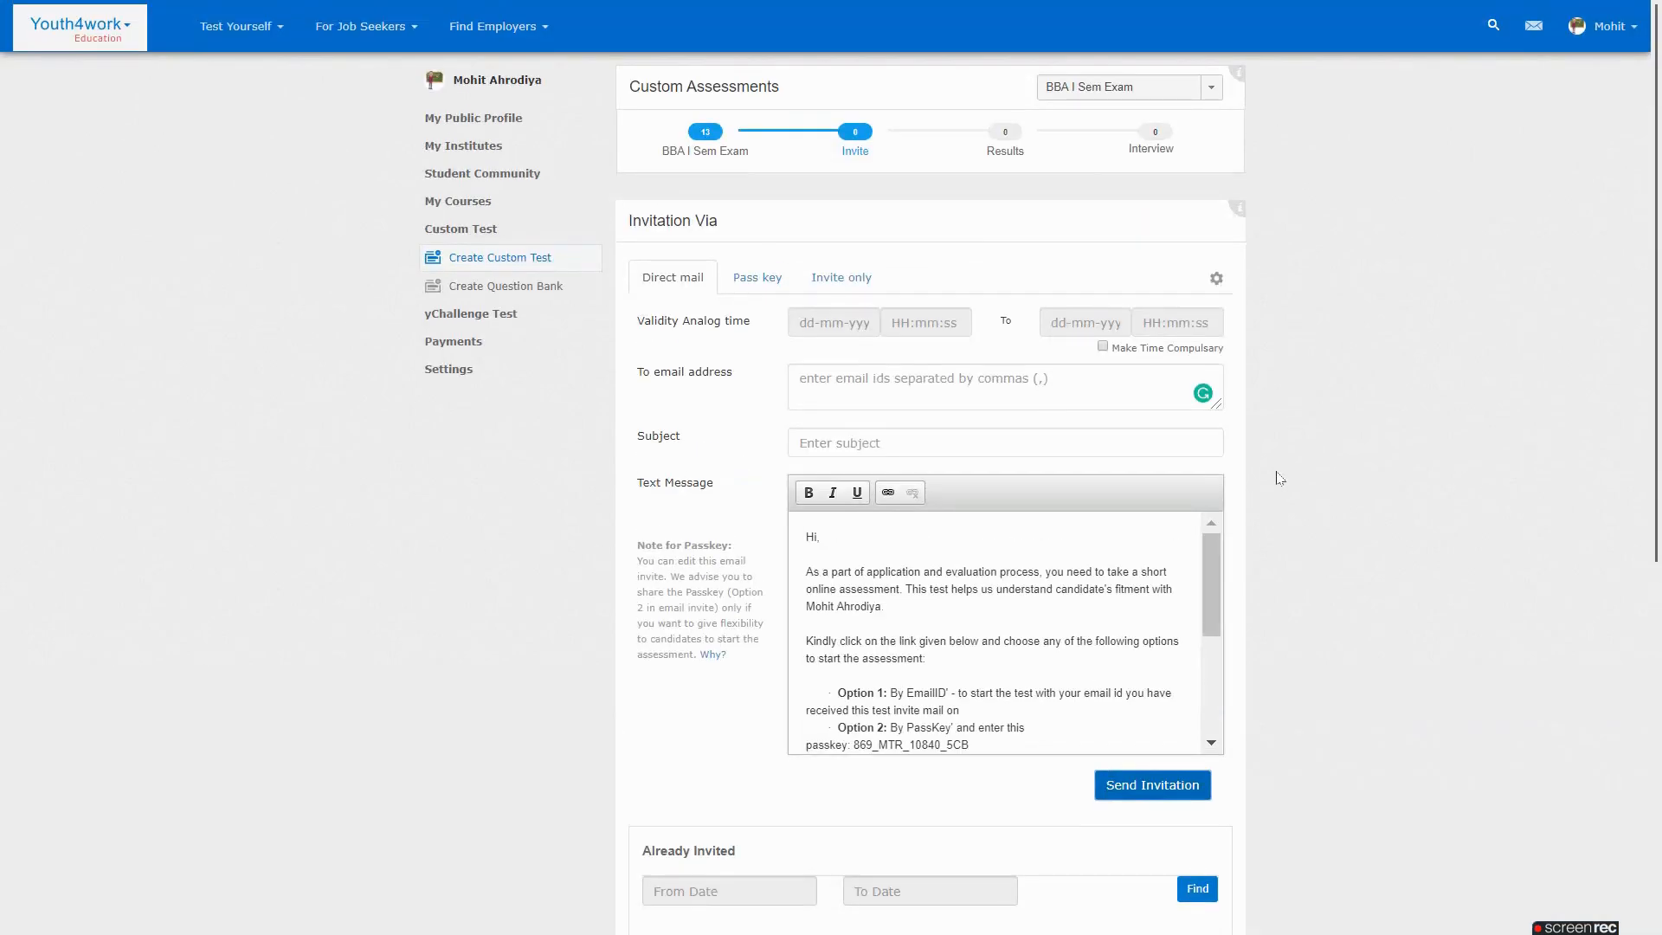
Switch to the PowerPoint slideshow and then back to the Youth4work invitation page
{"action": "key", "text": "alt+Tab"}
{"action": "key", "text": "alt+Tab"}
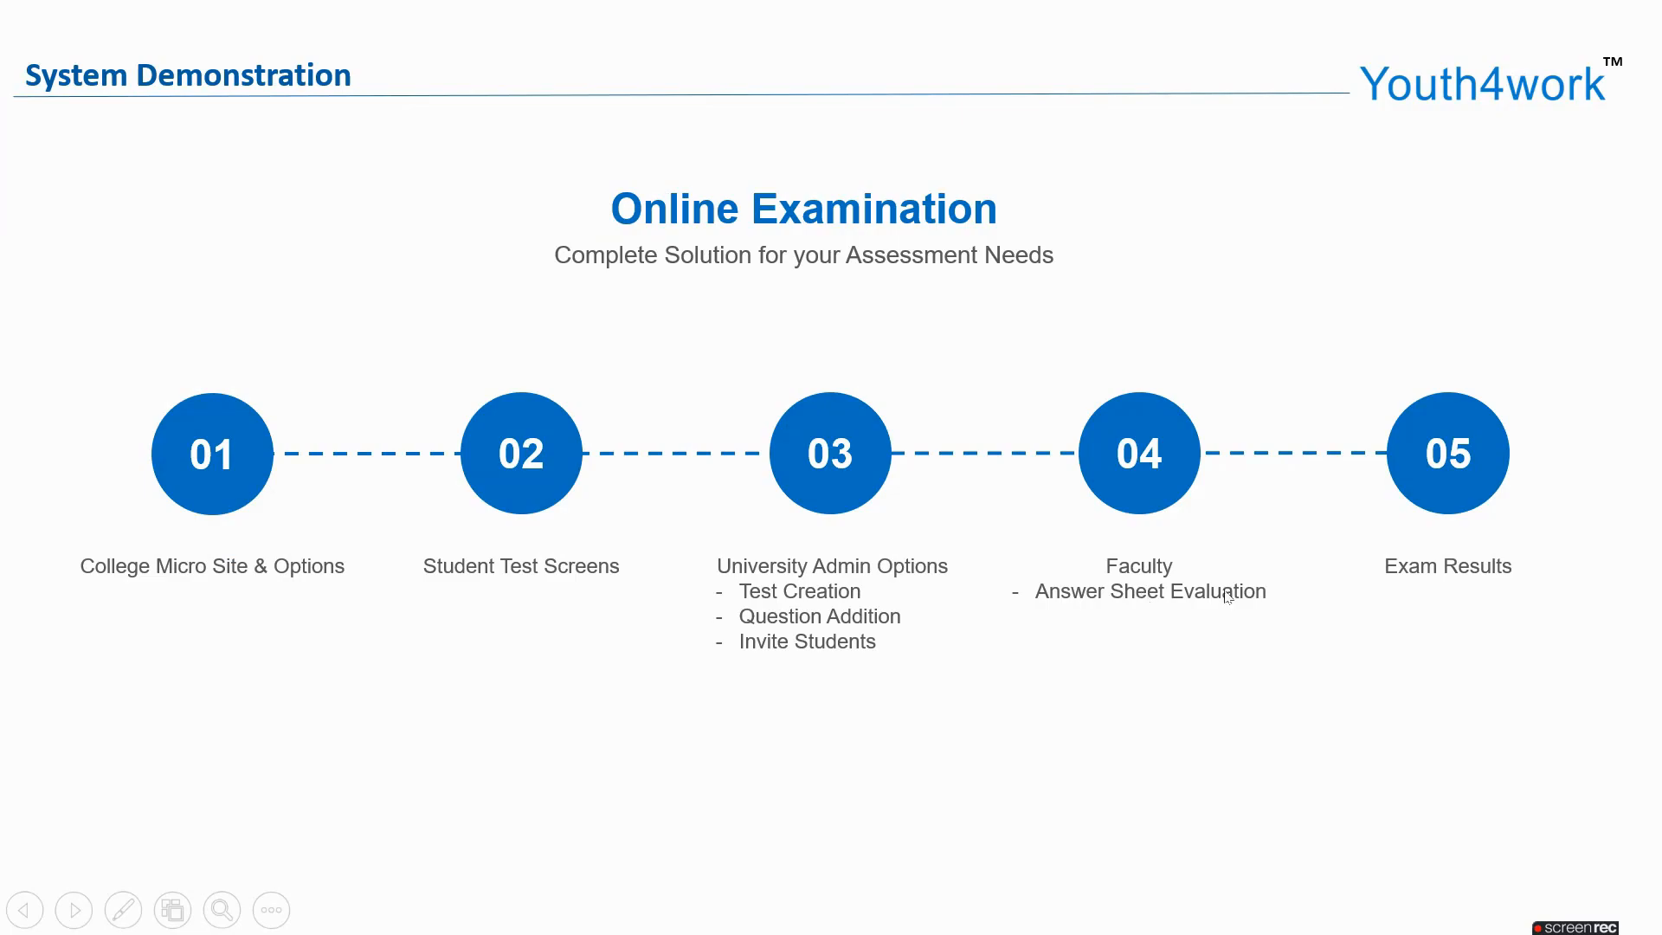
{"action": "key", "text": "alt+Tab"}
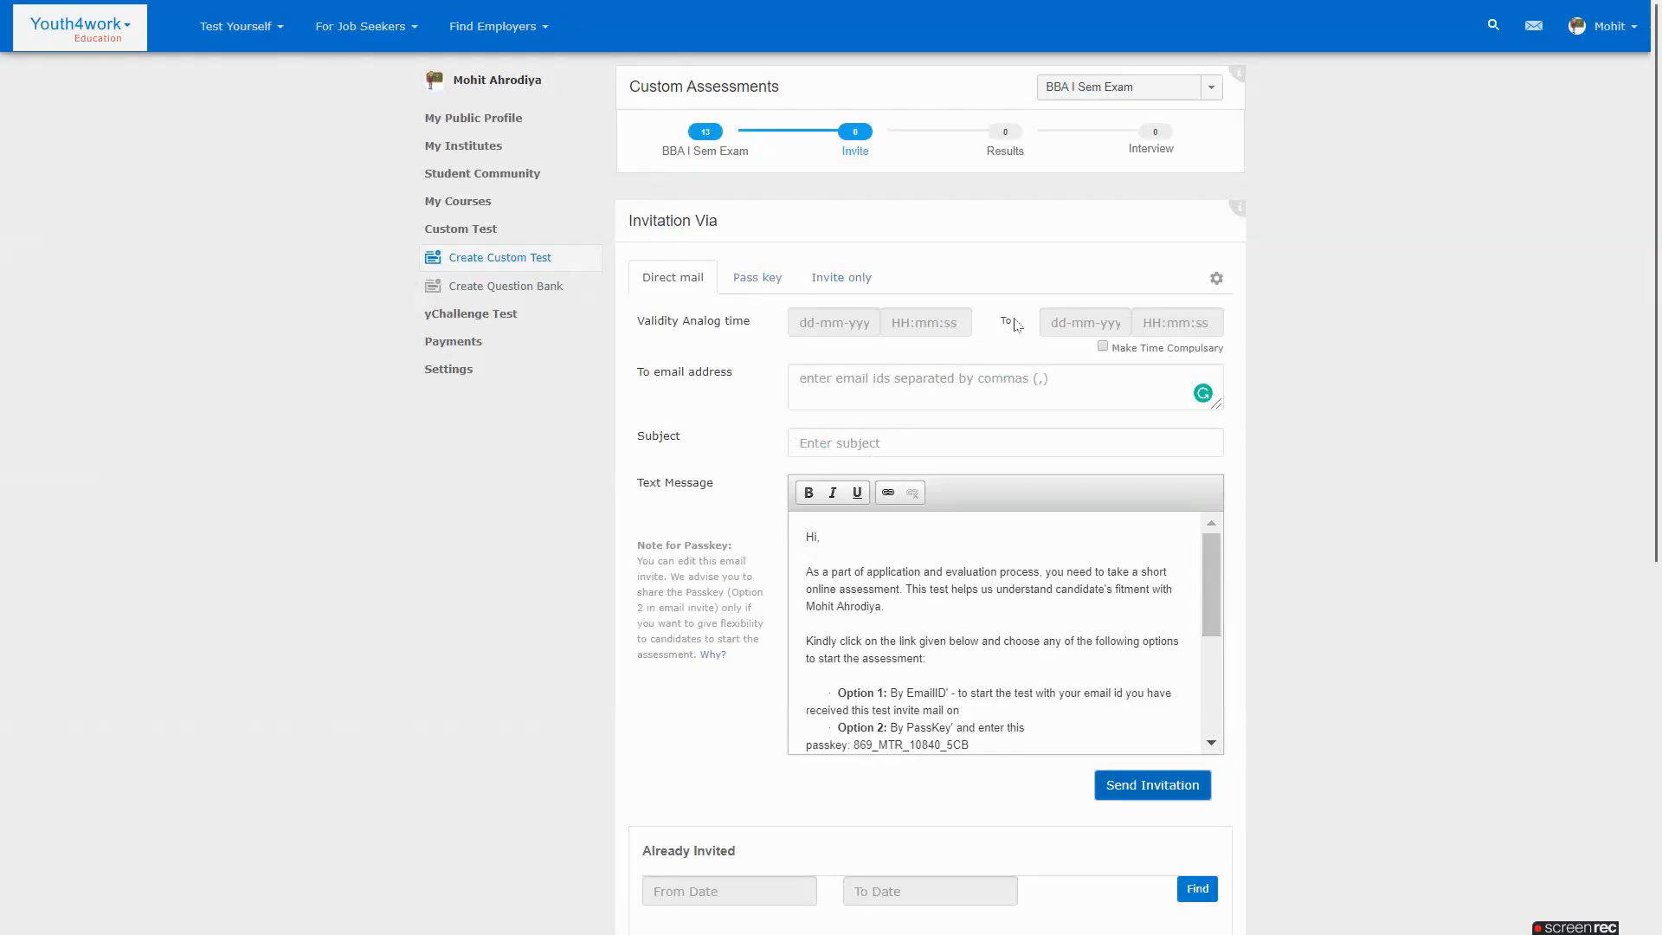
Select BBA III Semester Exam and show its assessment results with attempts scoring 72 and 56
{"action": "left_click", "coordinate": [1208, 90]}
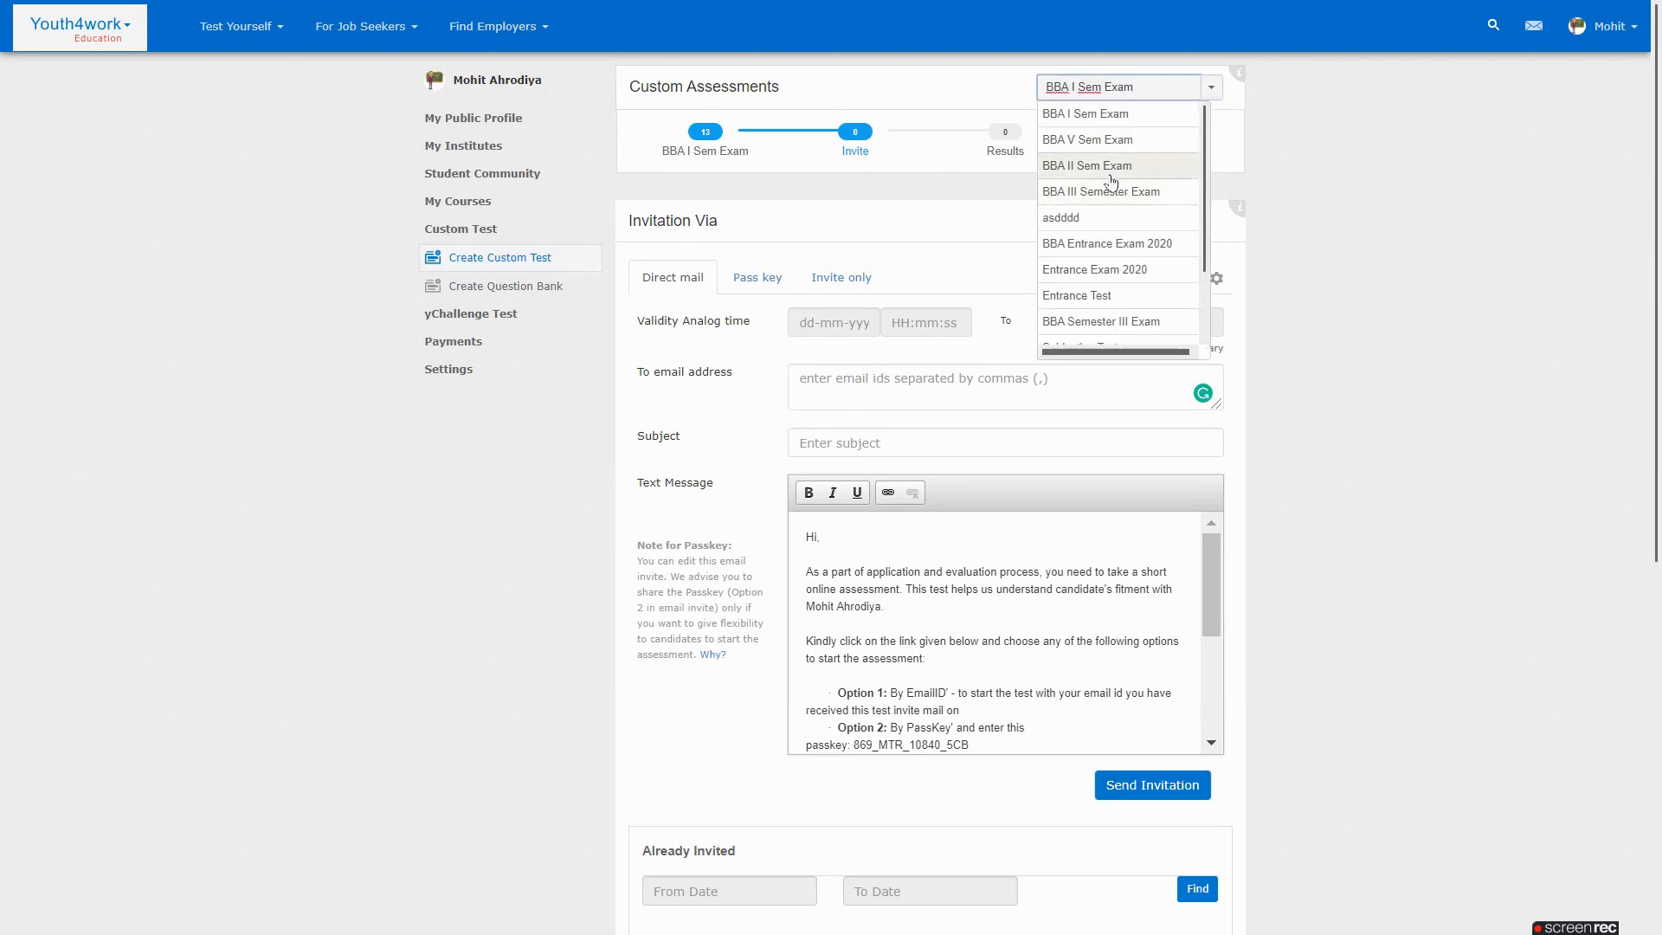
{"action": "left_click", "coordinate": [1117, 194]}
{"action": "left_click", "coordinate": [1013, 140]}
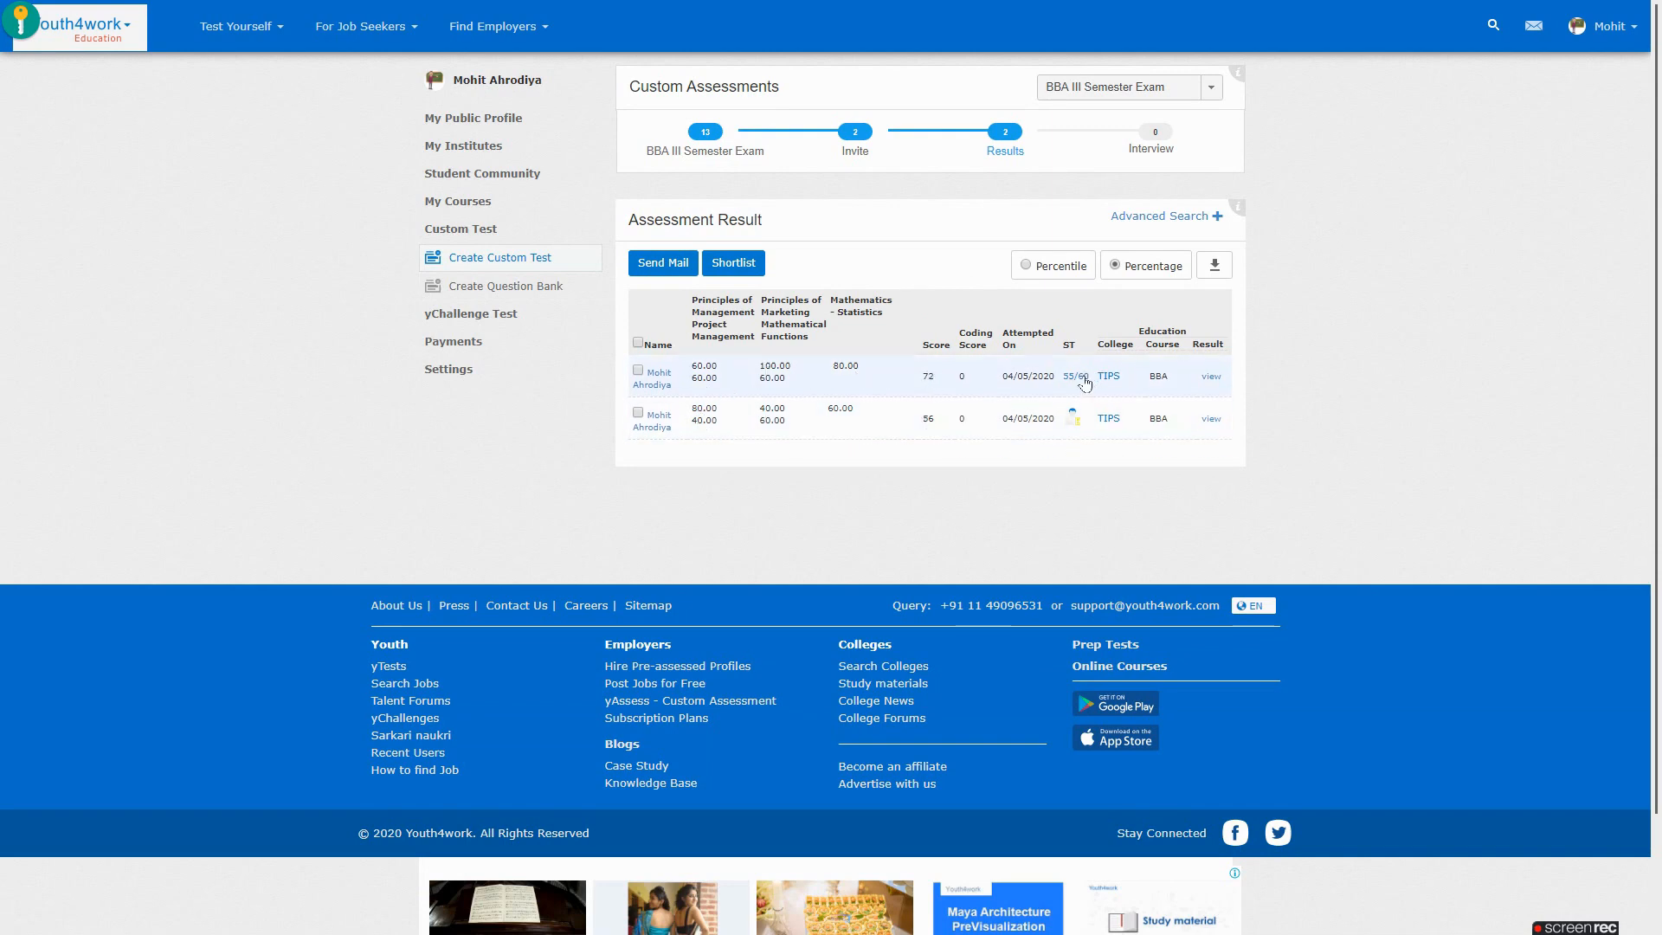
{"action": "mouse_move", "coordinate": [1074, 425]}
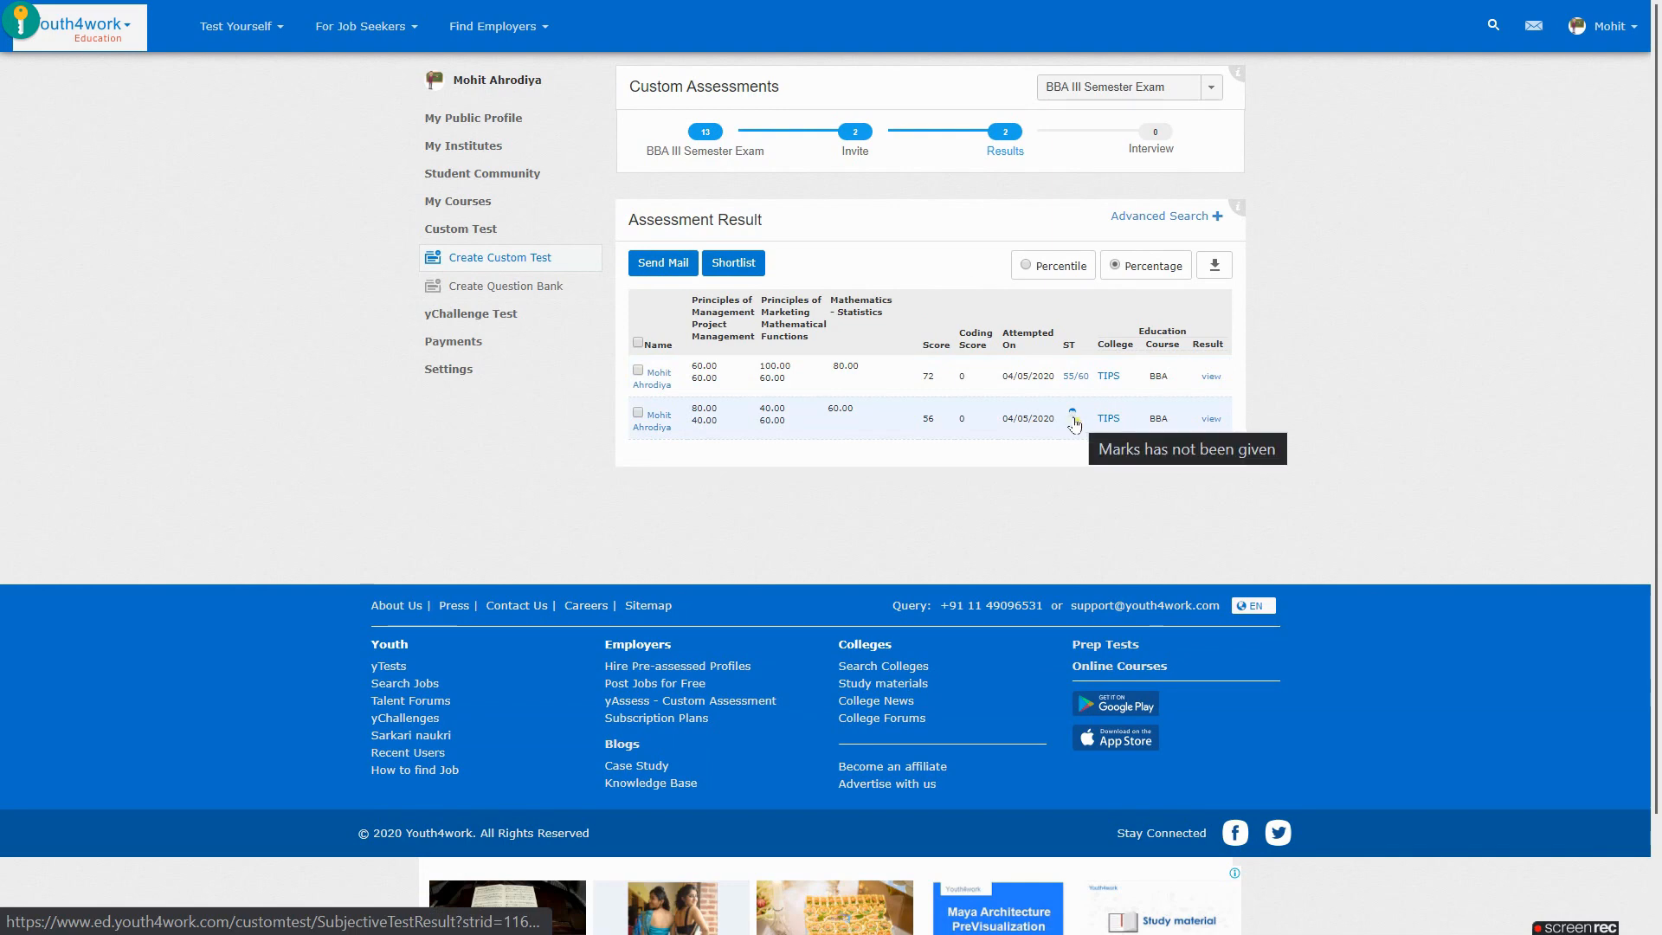
Open the ungraded attempt's subjective answers and review Q1's question, correct answer and candidate answer
{"action": "left_click", "coordinate": [1073, 422]}
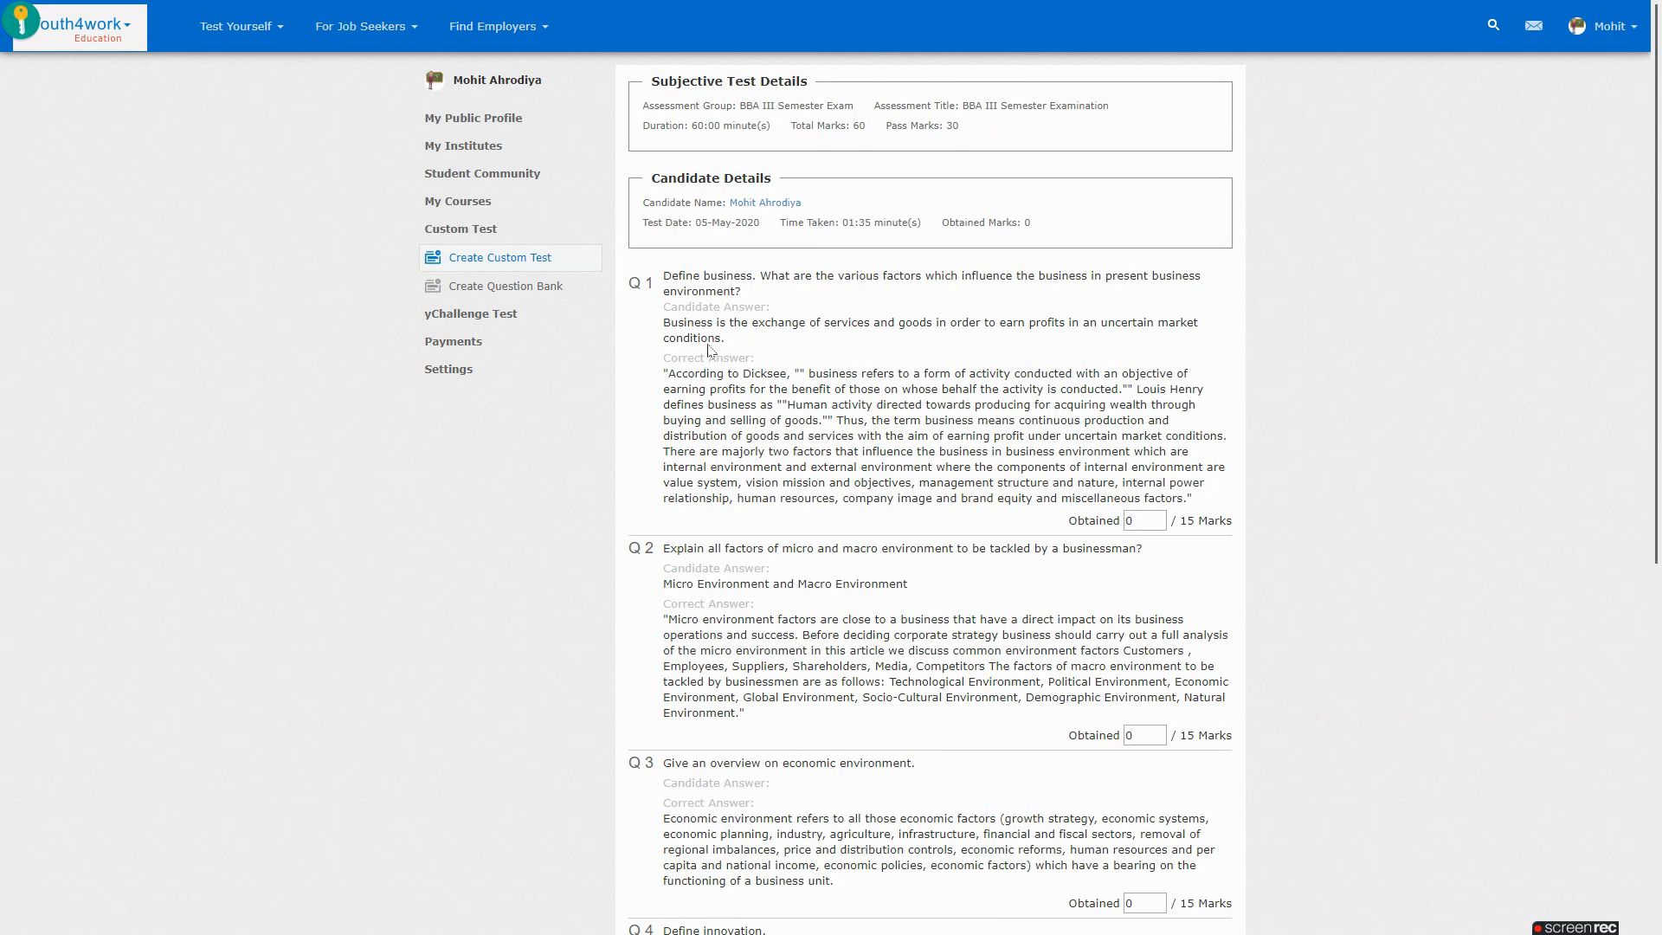
{"action": "left_click_drag", "start_coordinate": [664, 286], "coordinate": [738, 297]}
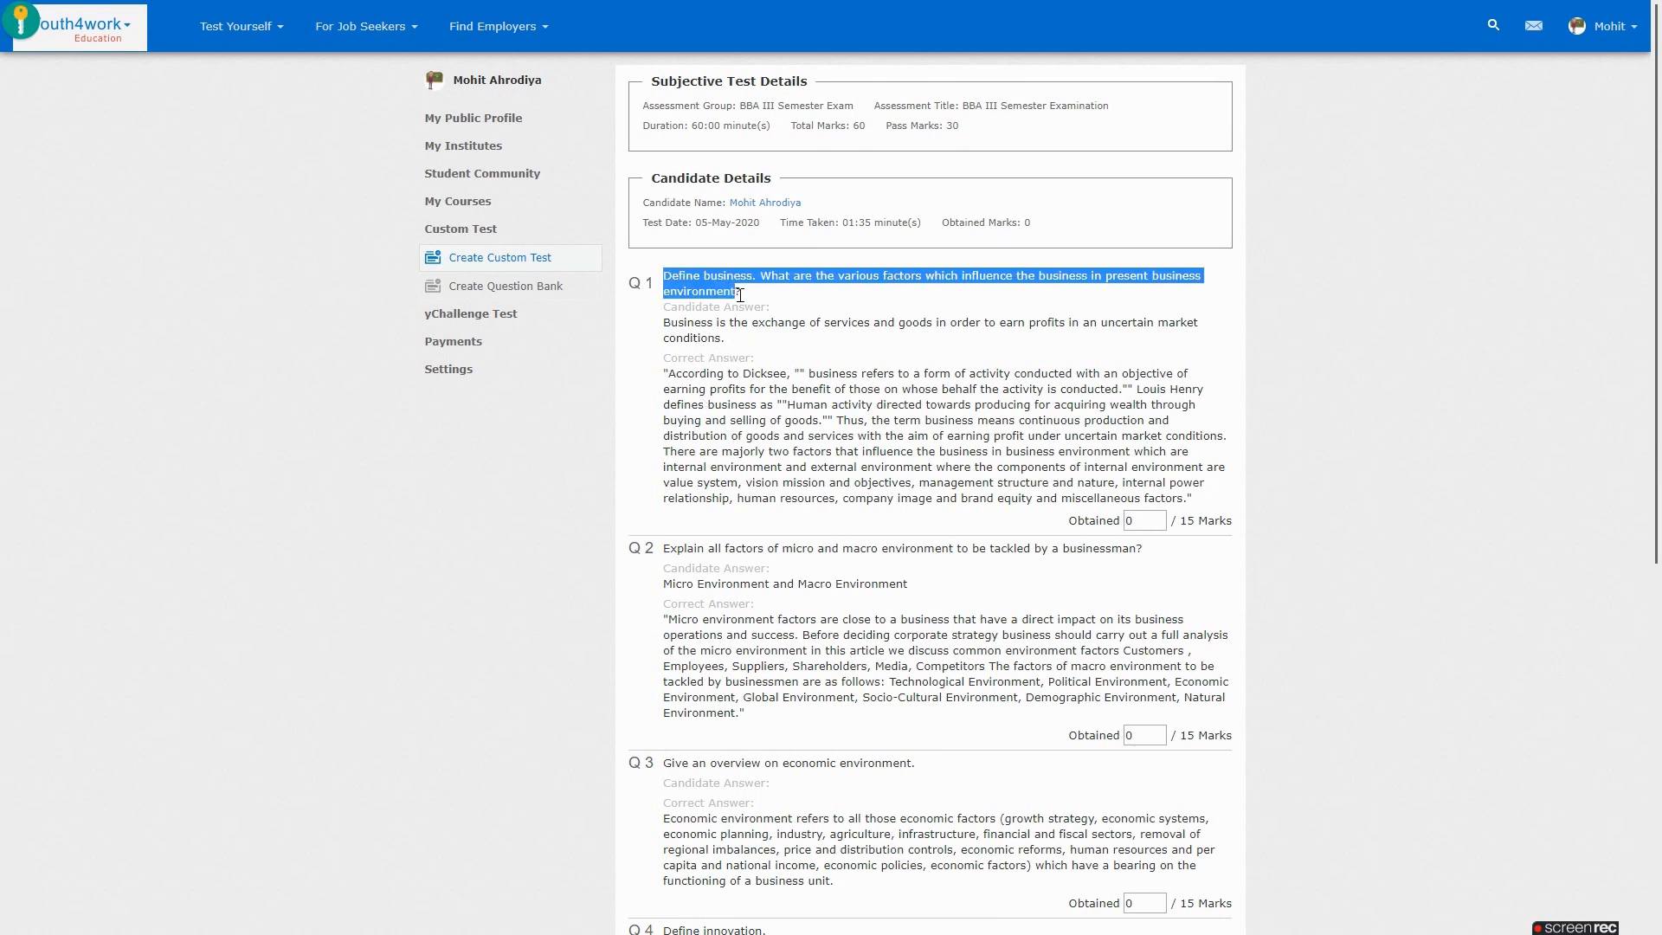
{"action": "left_click", "coordinate": [748, 336]}
{"action": "left_click_drag", "start_coordinate": [664, 374], "coordinate": [1199, 500]}
{"action": "left_click", "coordinate": [1139, 460]}
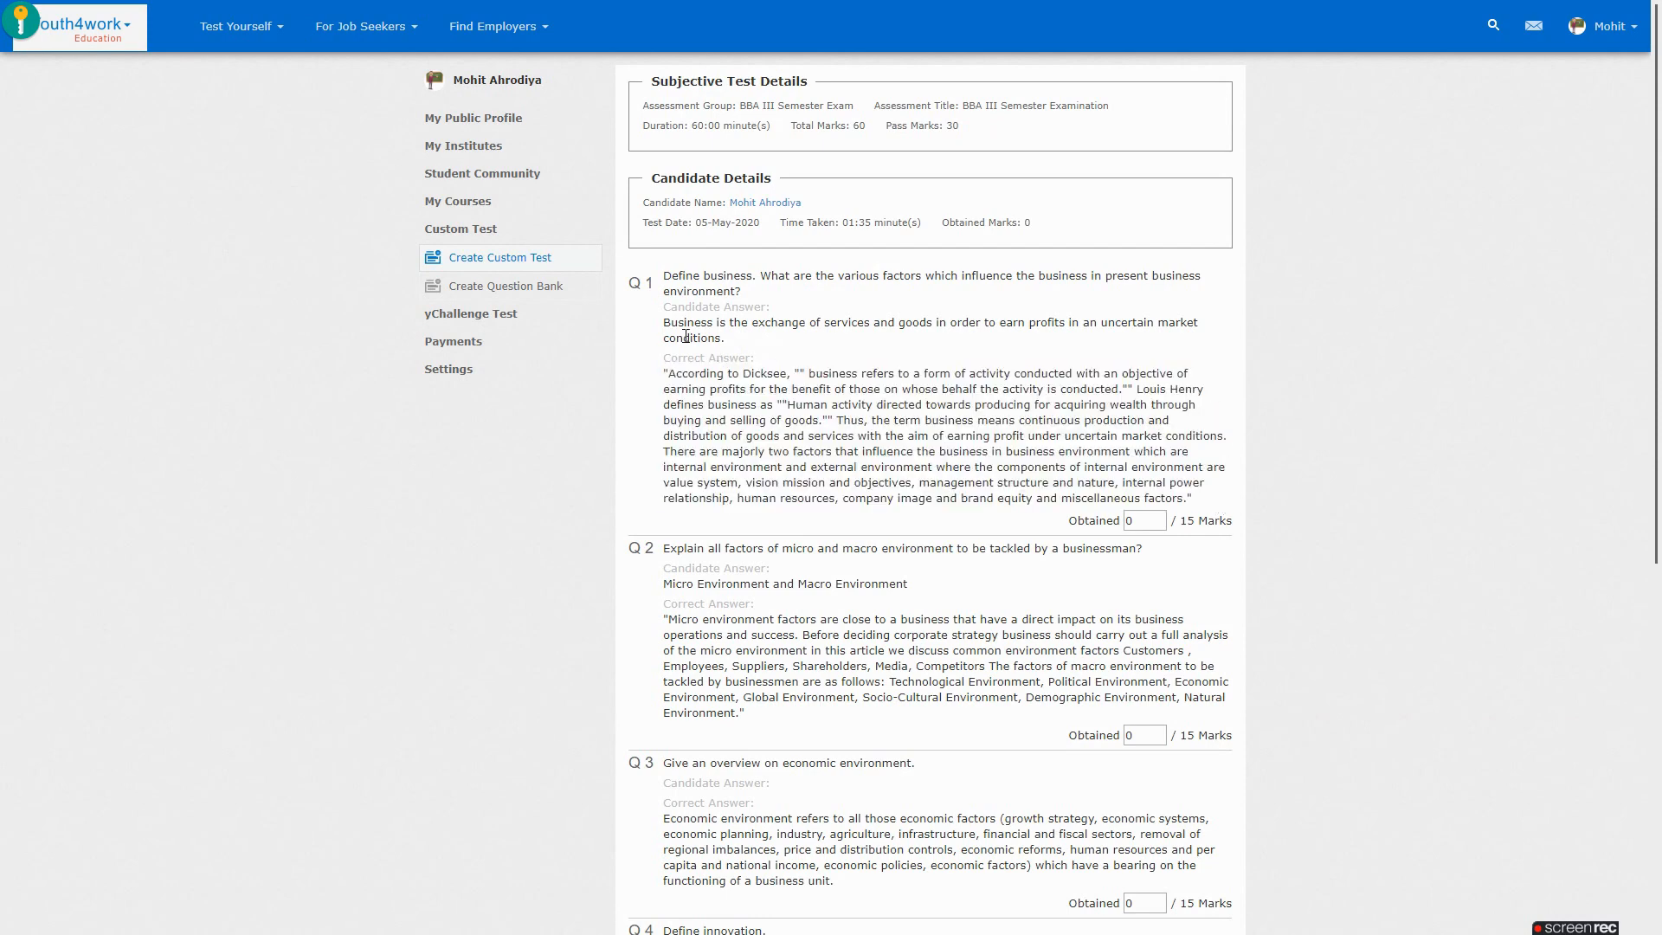
{"action": "left_click_drag", "start_coordinate": [665, 323], "coordinate": [734, 345]}
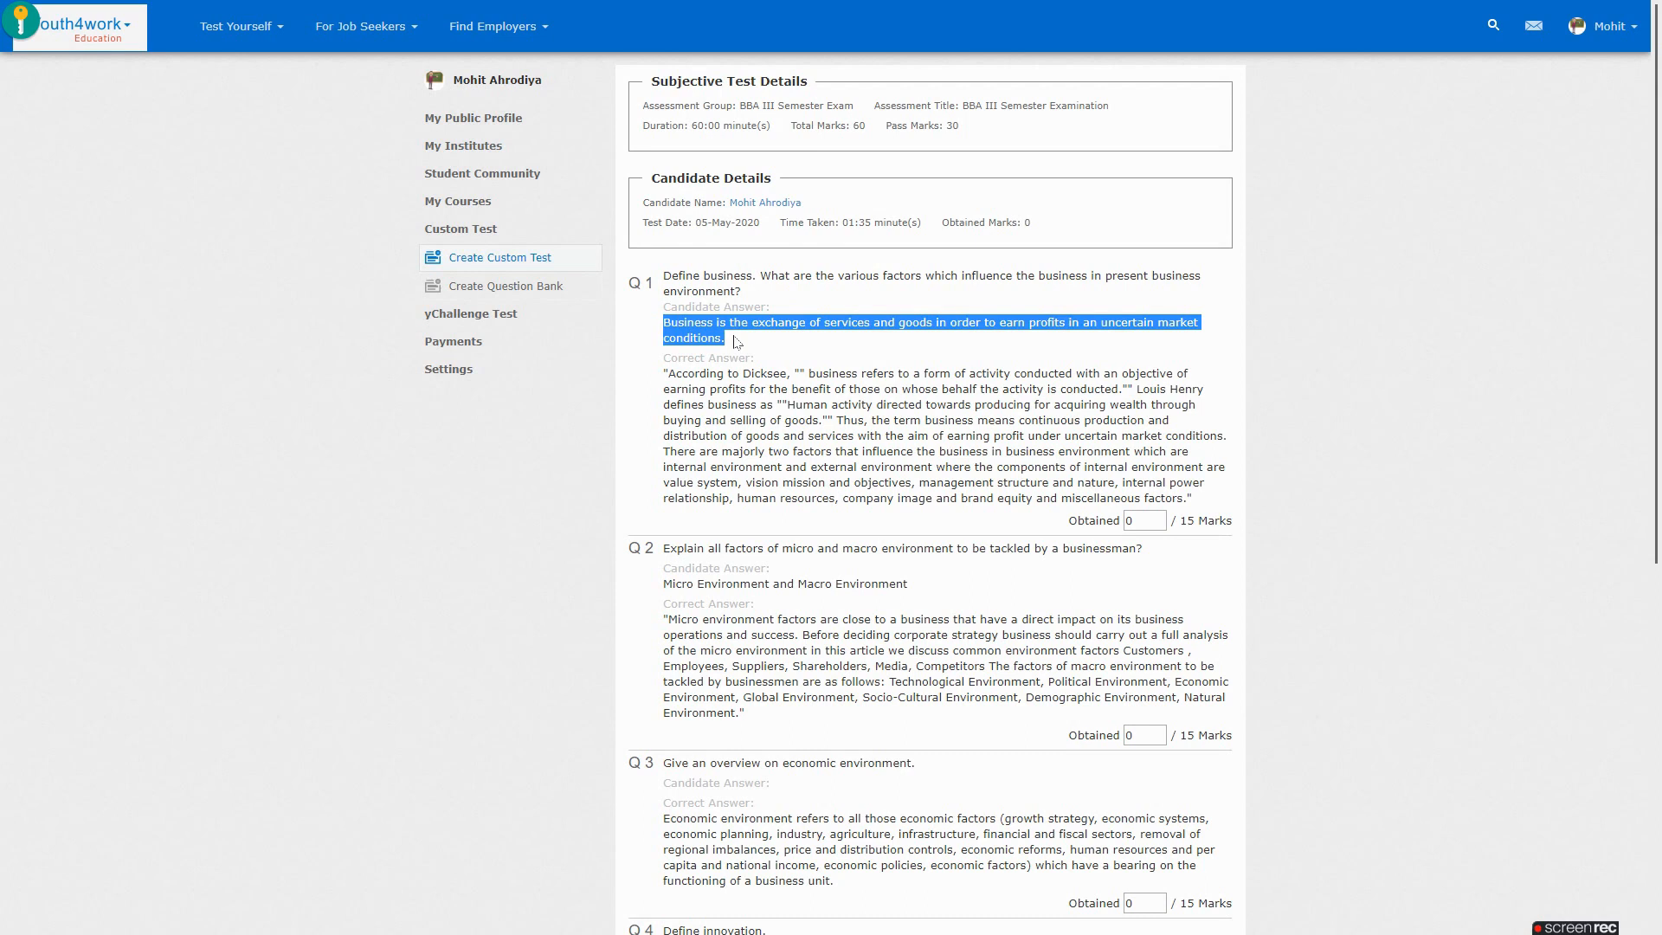
{"action": "left_click", "coordinate": [749, 343]}
Award marks 2, 5, 6 and 3 to questions 1–4 and save
{"action": "left_click", "coordinate": [1090, 522]}
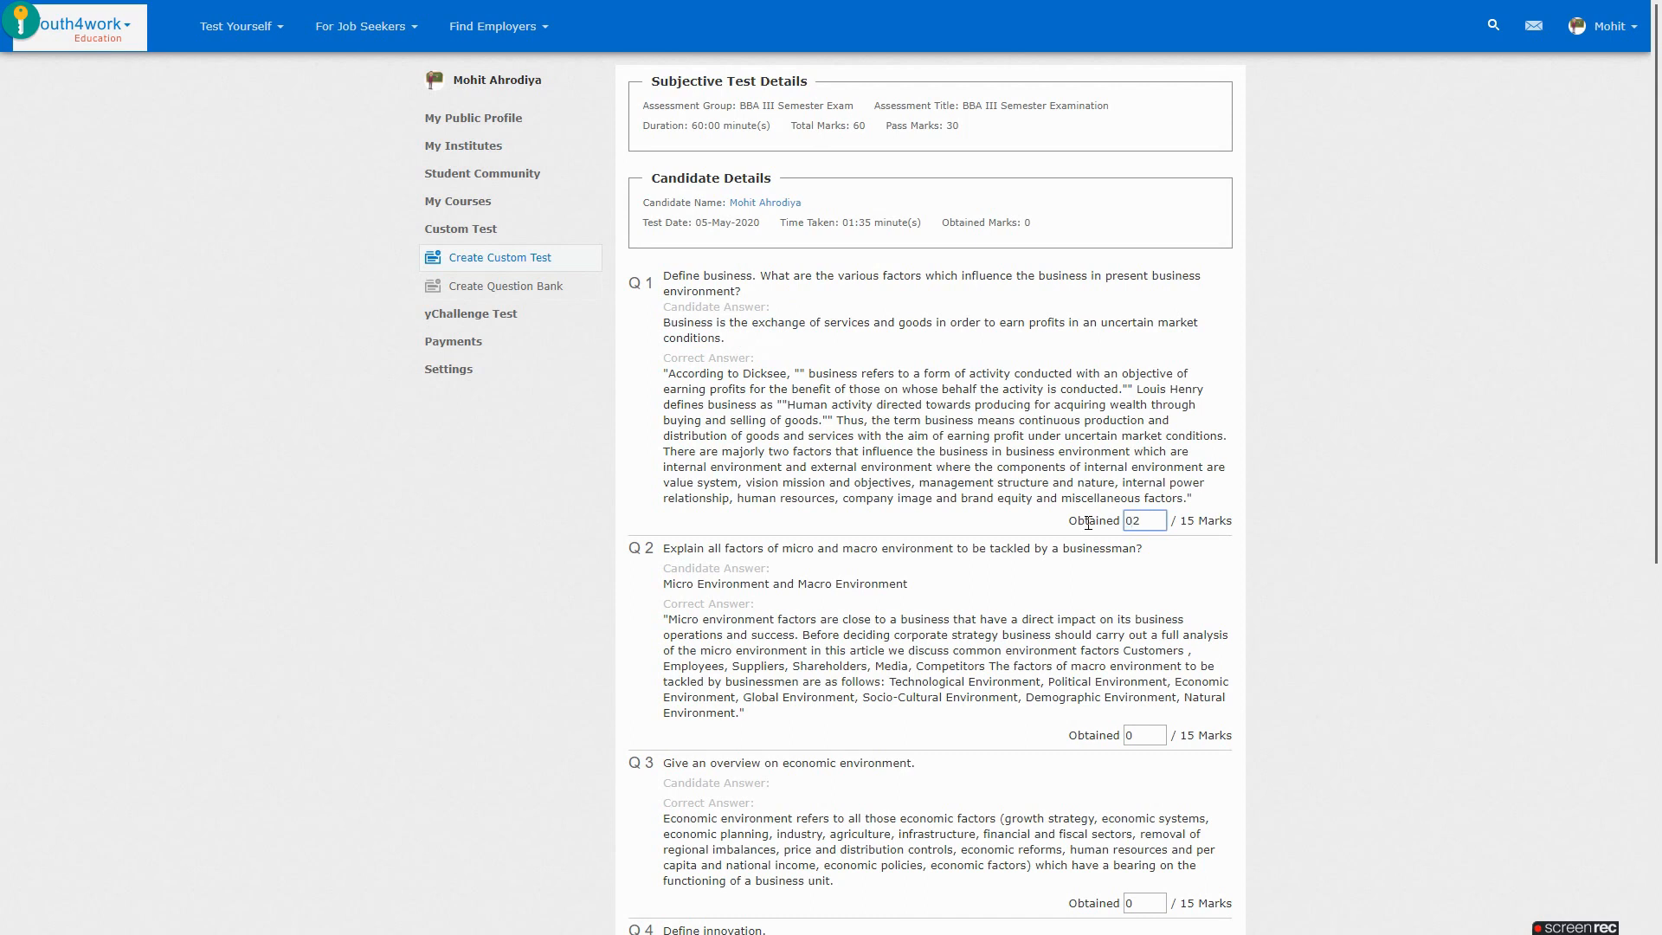
{"action": "left_click", "coordinate": [1112, 739]}
{"action": "left_click", "coordinate": [1132, 520]}
{"action": "key", "text": "BackSpace"}
{"action": "scroll", "coordinate": [1355, 519], "scroll_direction": "down", "scroll_amount": 3}
{"action": "left_click_drag", "start_coordinate": [1135, 642], "coordinate": [1074, 645]}
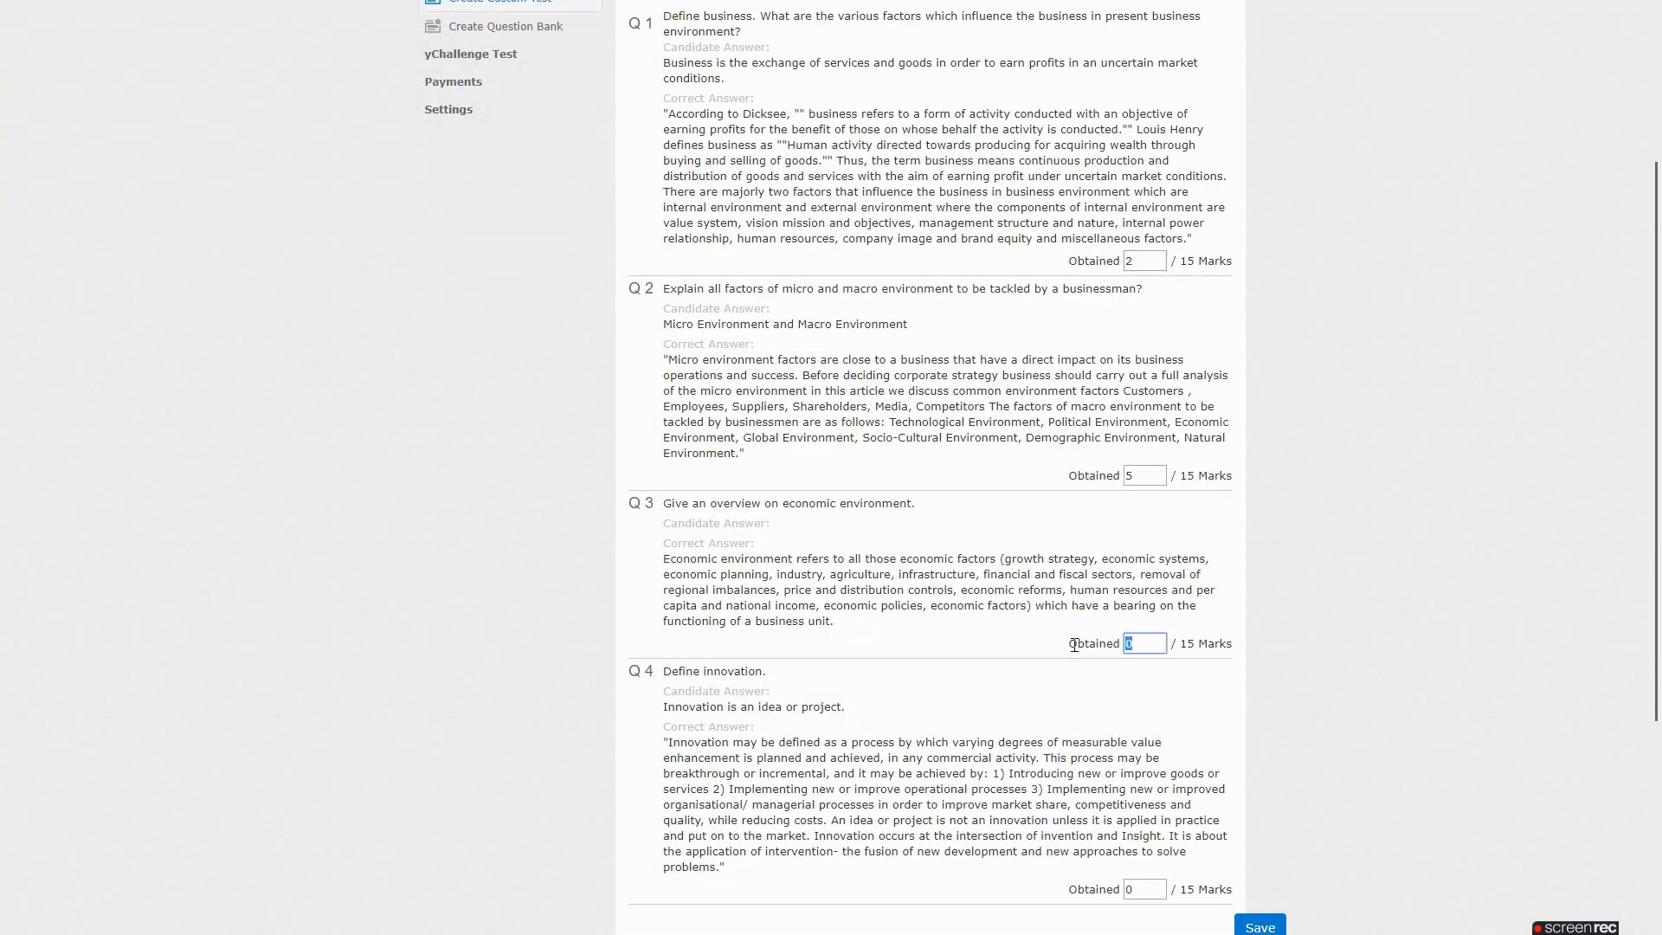
{"action": "type", "text": "6"}
{"action": "scroll", "coordinate": [1372, 619], "scroll_direction": "down", "scroll_amount": 3}
{"action": "left_click", "coordinate": [1145, 629]}
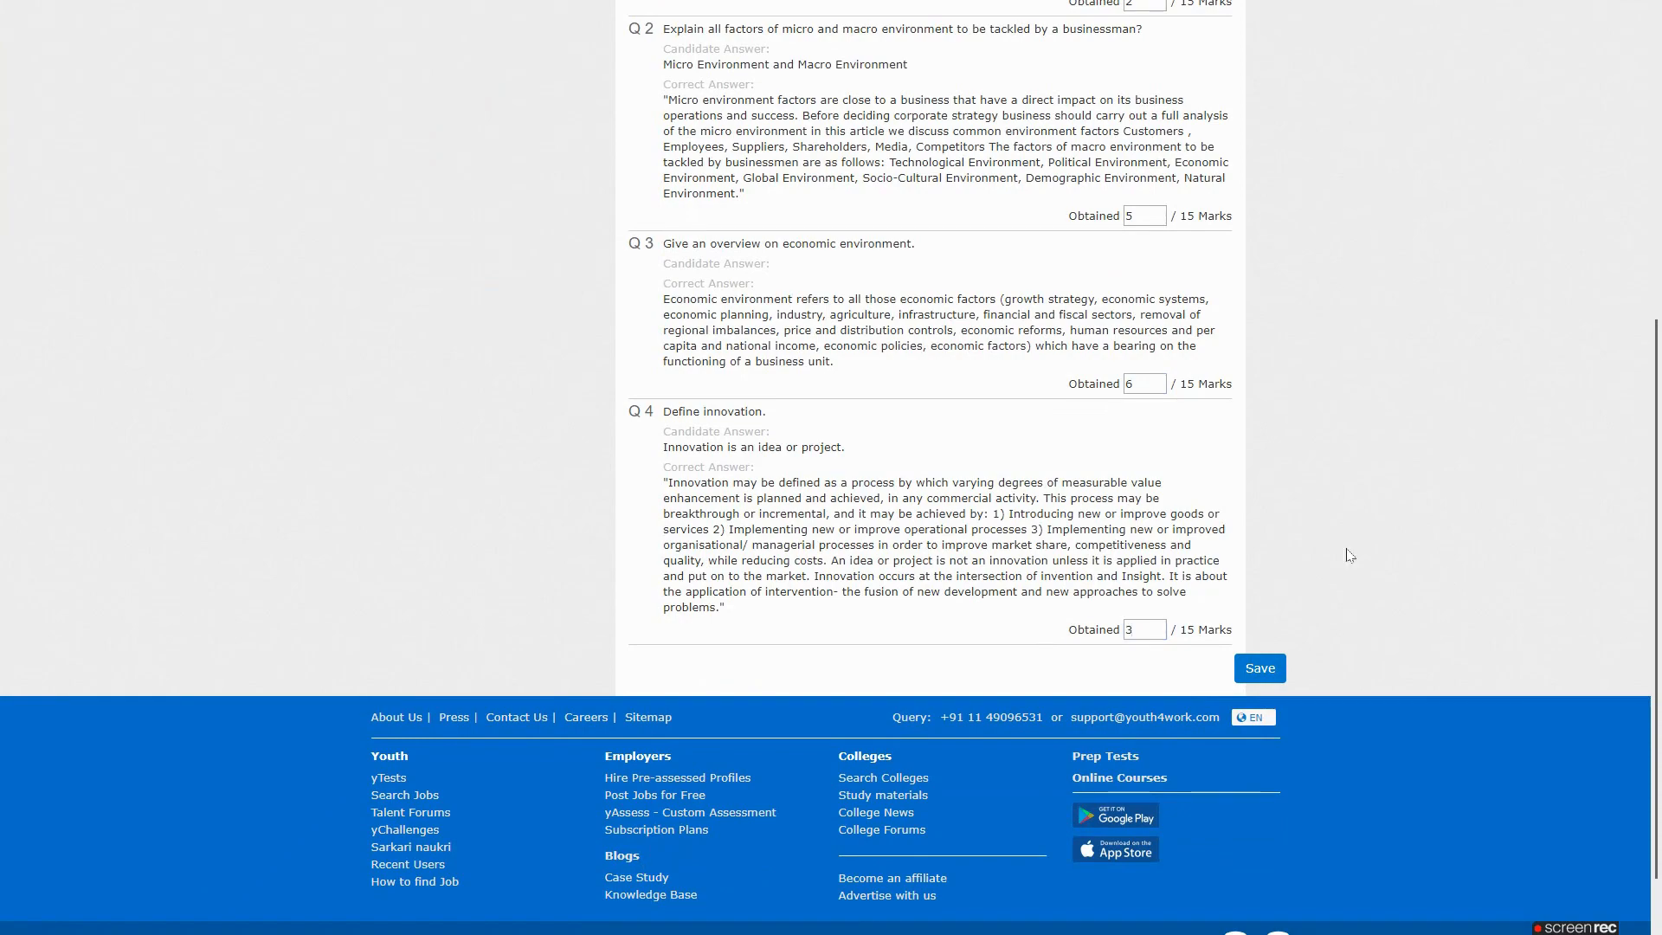
{"action": "scroll", "coordinate": [1346, 554], "scroll_direction": "up", "scroll_amount": 6}
{"action": "scroll", "coordinate": [1318, 317], "scroll_direction": "down", "scroll_amount": 6}
{"action": "left_click", "coordinate": [1261, 669]}
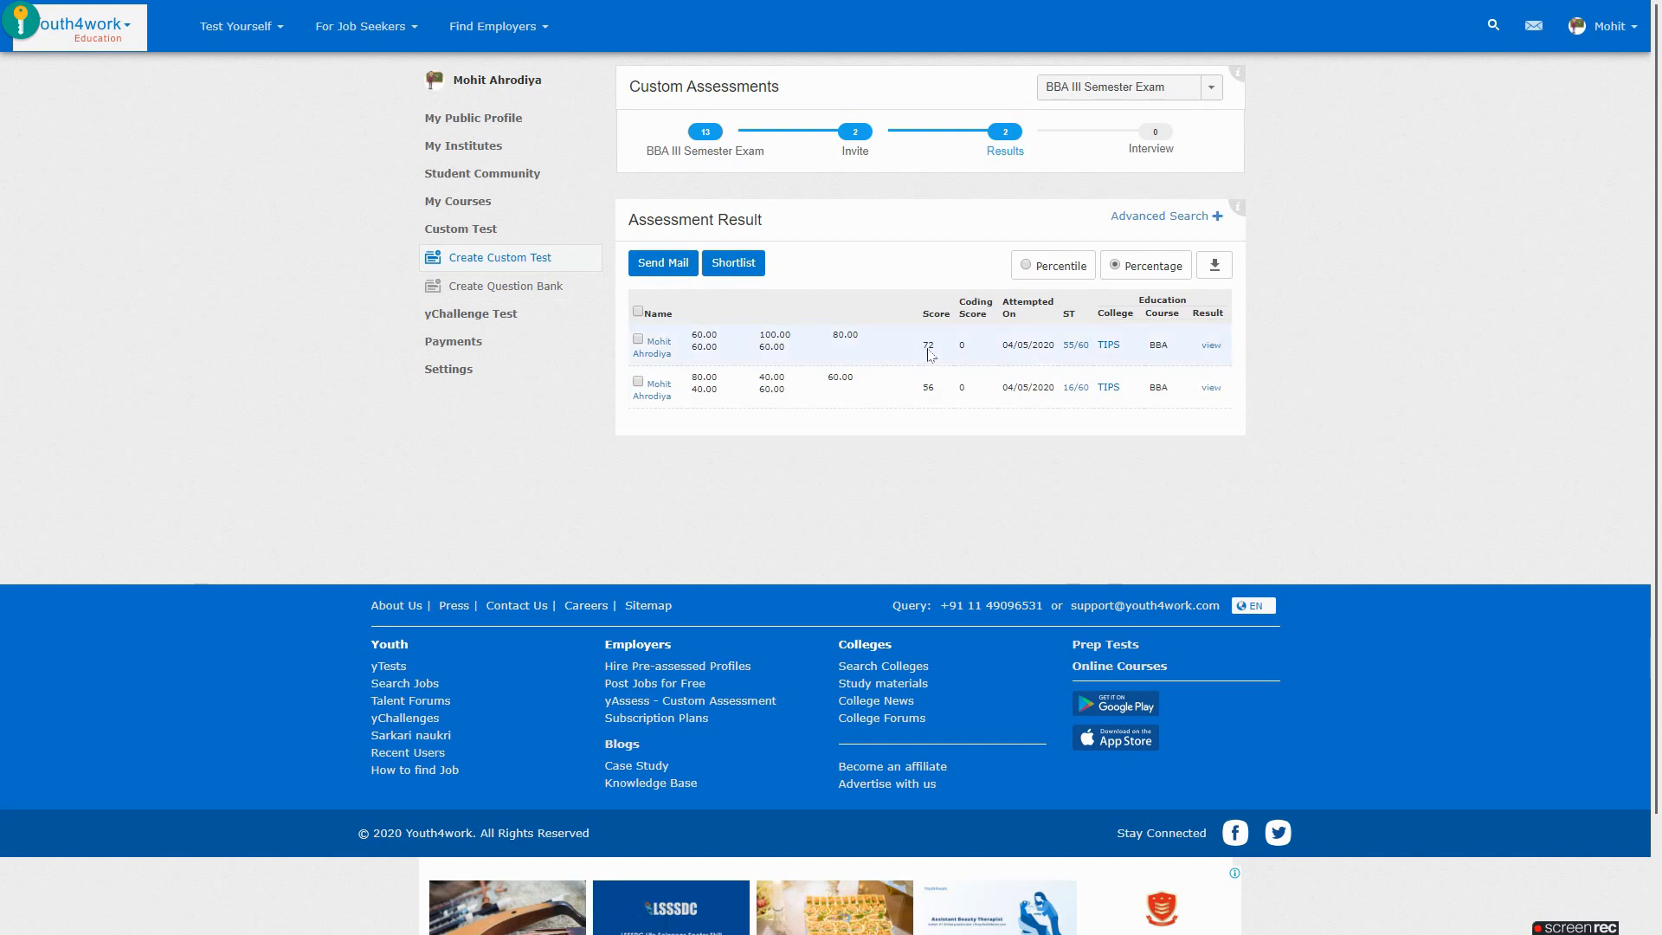
{"action": "key", "text": "alt+Tab"}
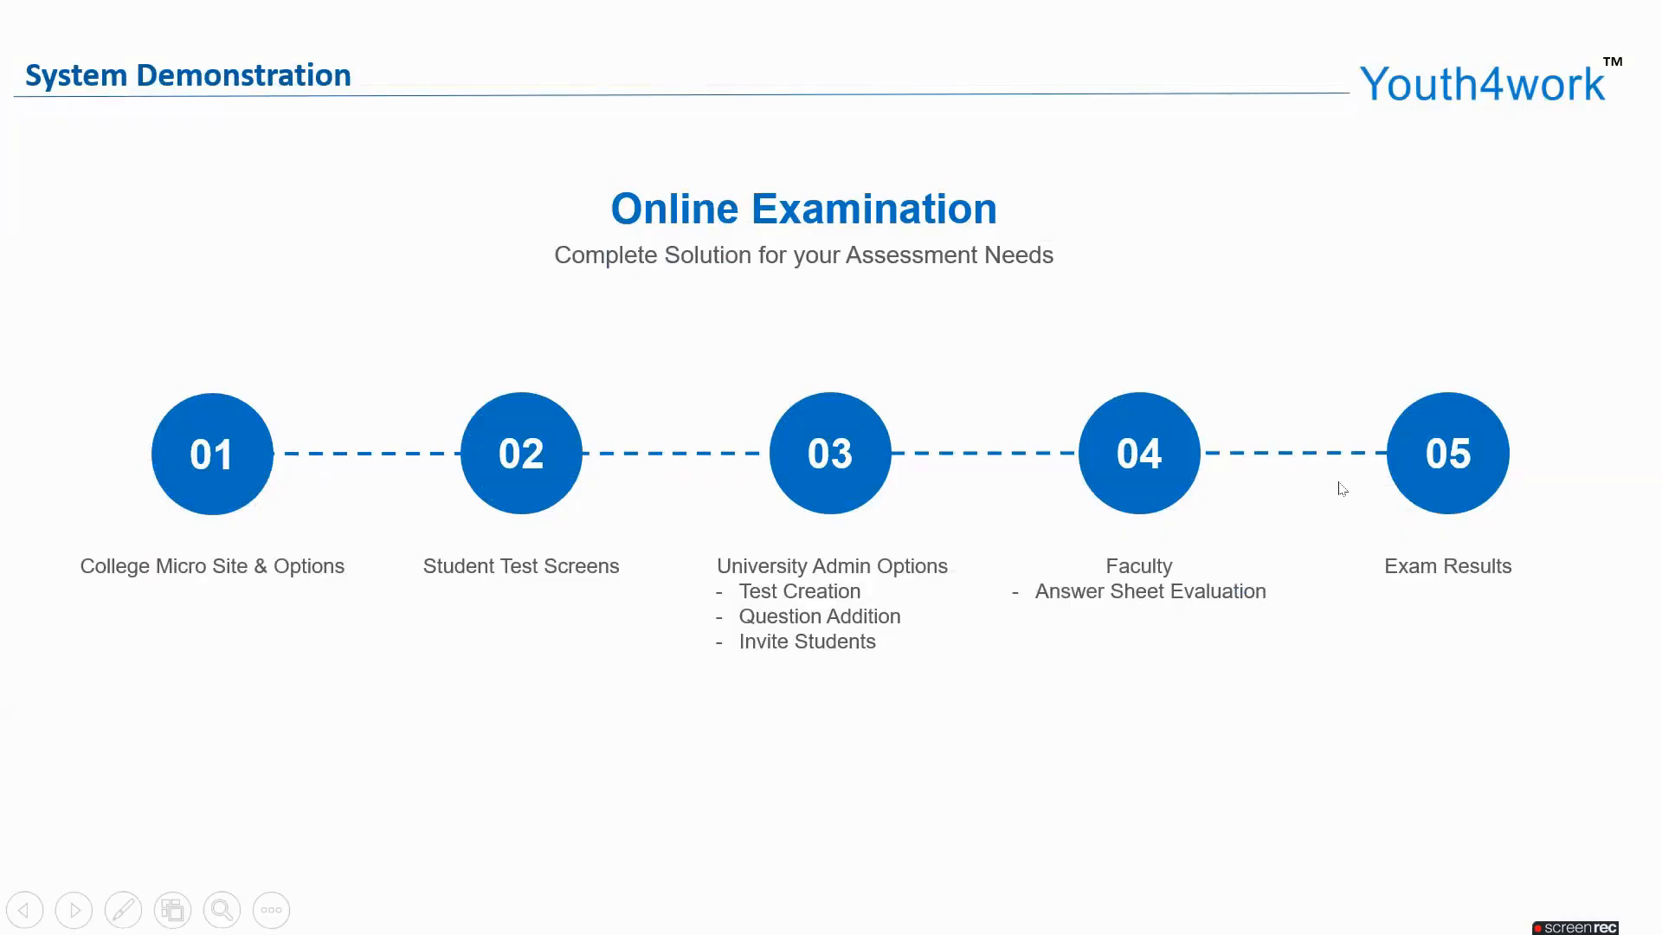
{"action": "key", "text": "alt+Tab"}
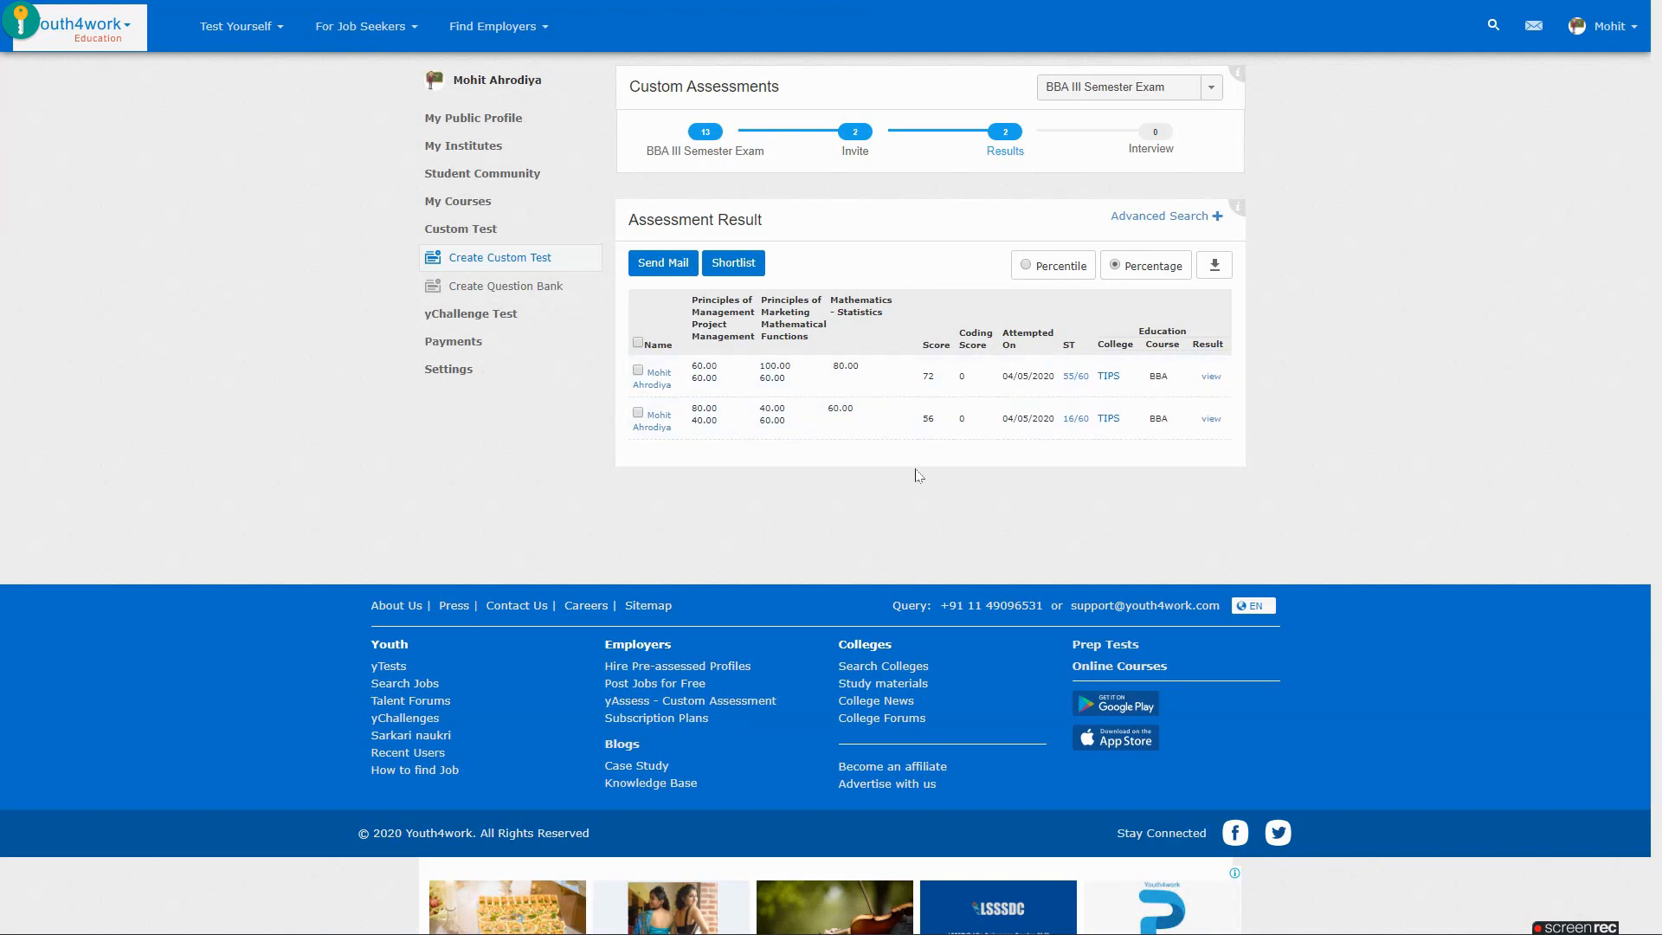
Open the 56% attempt's result report and scroll through its section charts and proctoring images
{"action": "left_click", "coordinate": [1212, 419]}
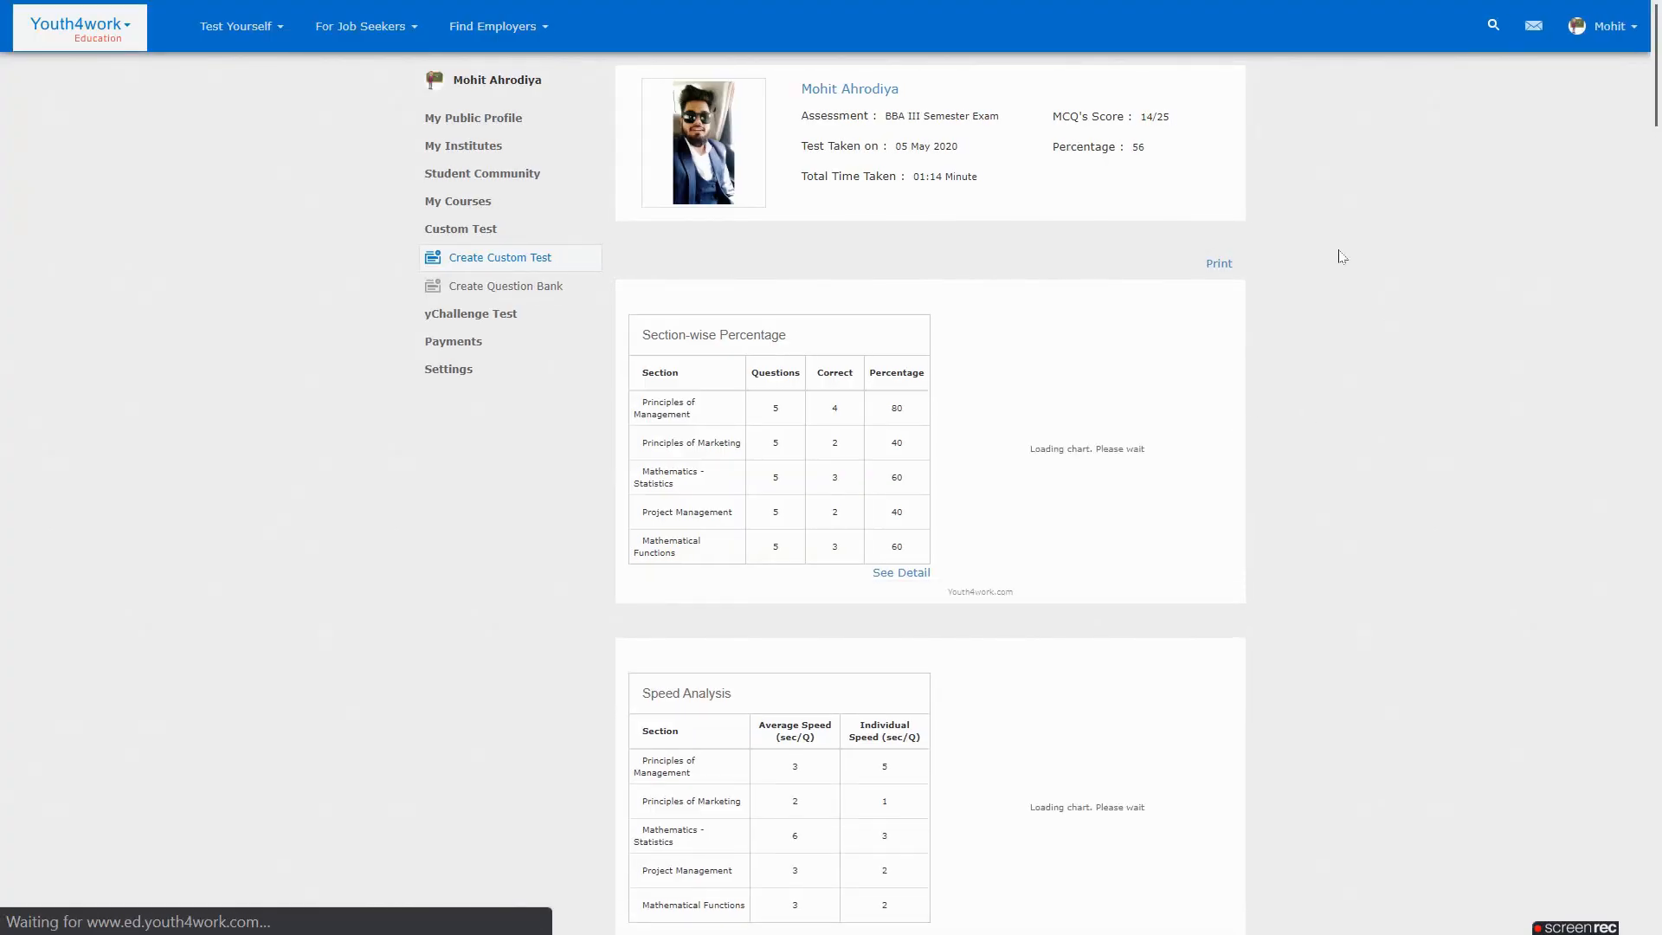
{"action": "scroll", "coordinate": [1366, 295], "scroll_direction": "down", "scroll_amount": 2}
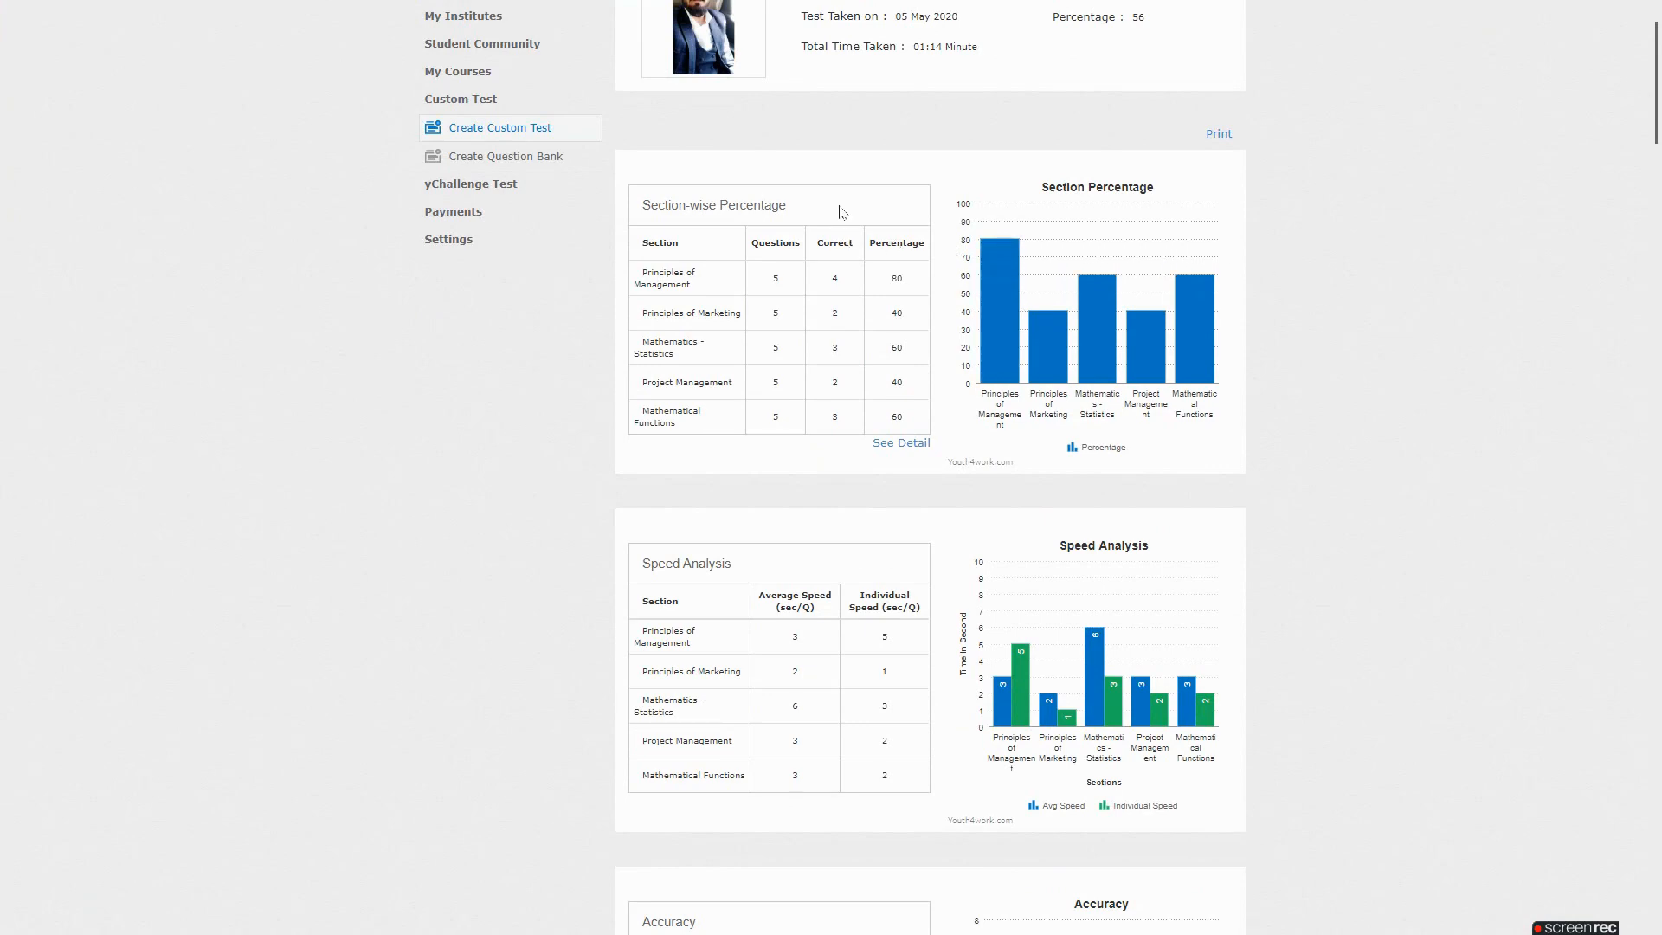
{"action": "scroll", "coordinate": [1377, 303], "scroll_direction": "down", "scroll_amount": 8}
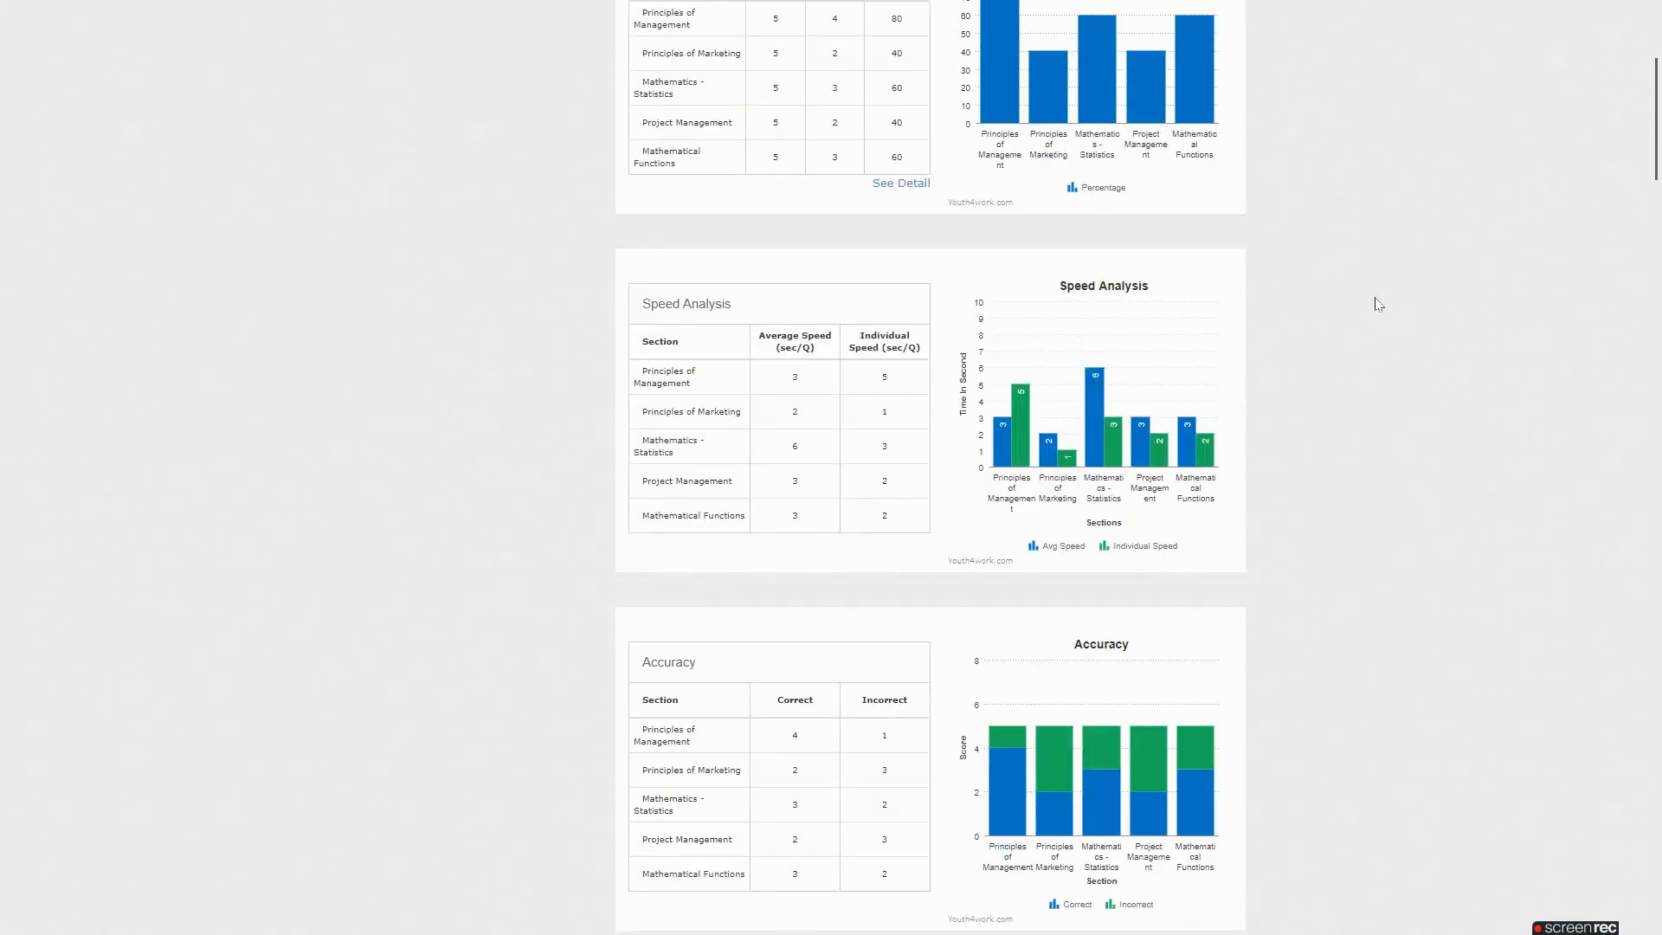
{"action": "scroll", "coordinate": [1380, 304], "scroll_direction": "down", "scroll_amount": 5}
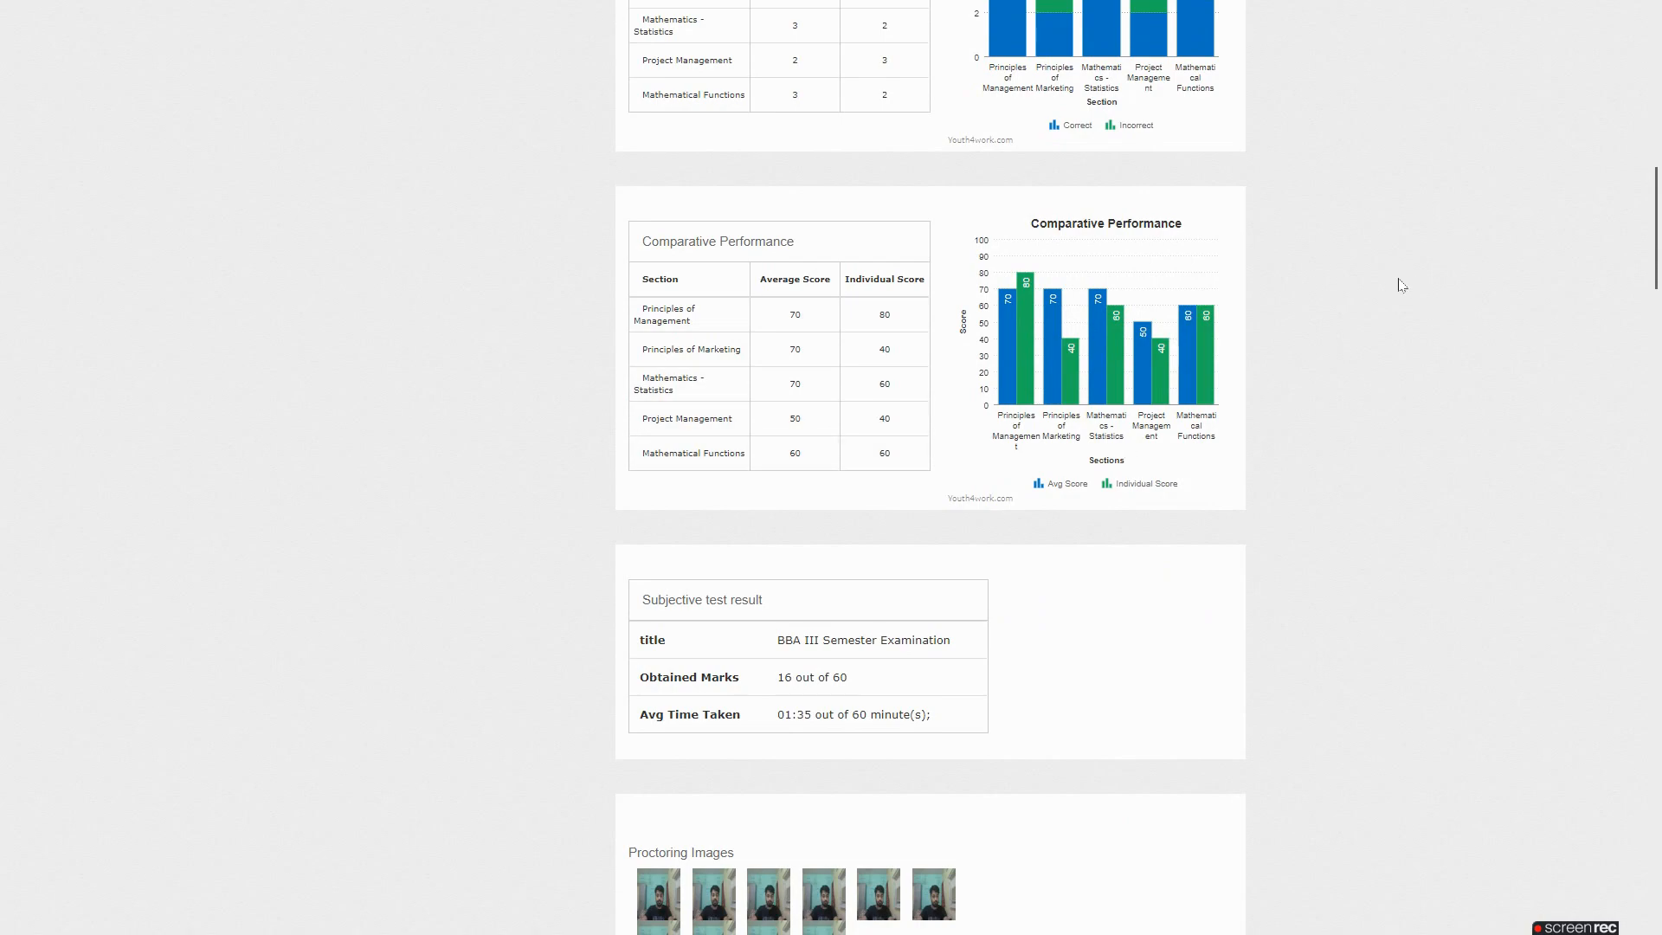
{"action": "scroll", "coordinate": [1401, 283], "scroll_direction": "down", "scroll_amount": 5}
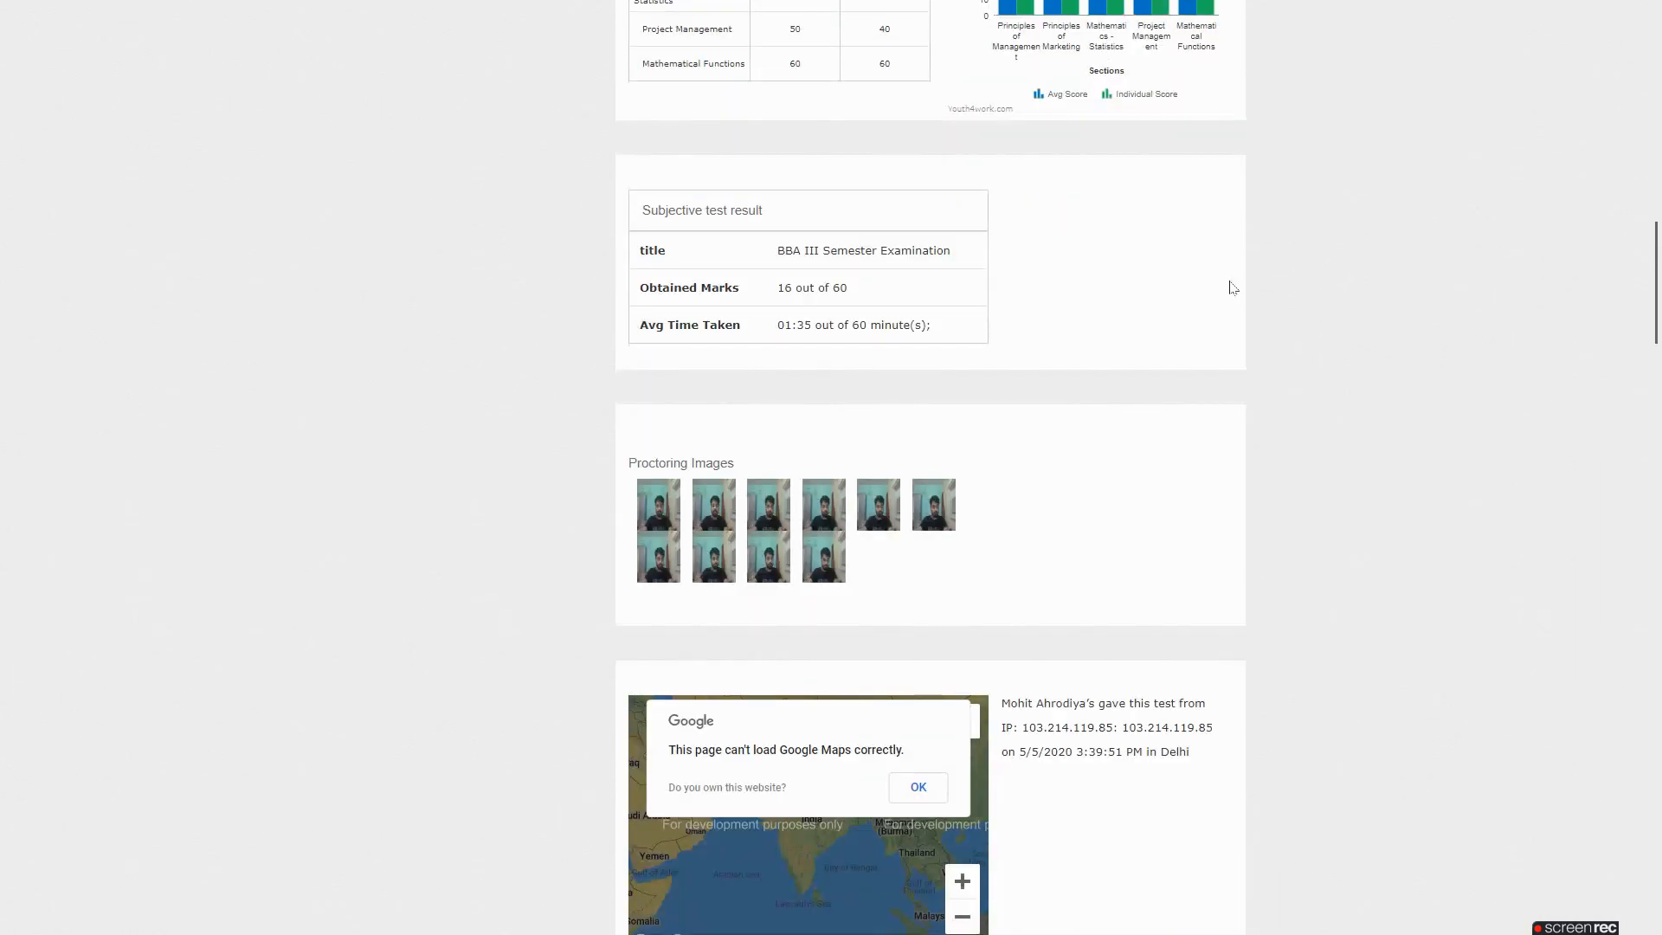
{"action": "scroll", "coordinate": [1199, 264], "scroll_direction": "down", "scroll_amount": 3}
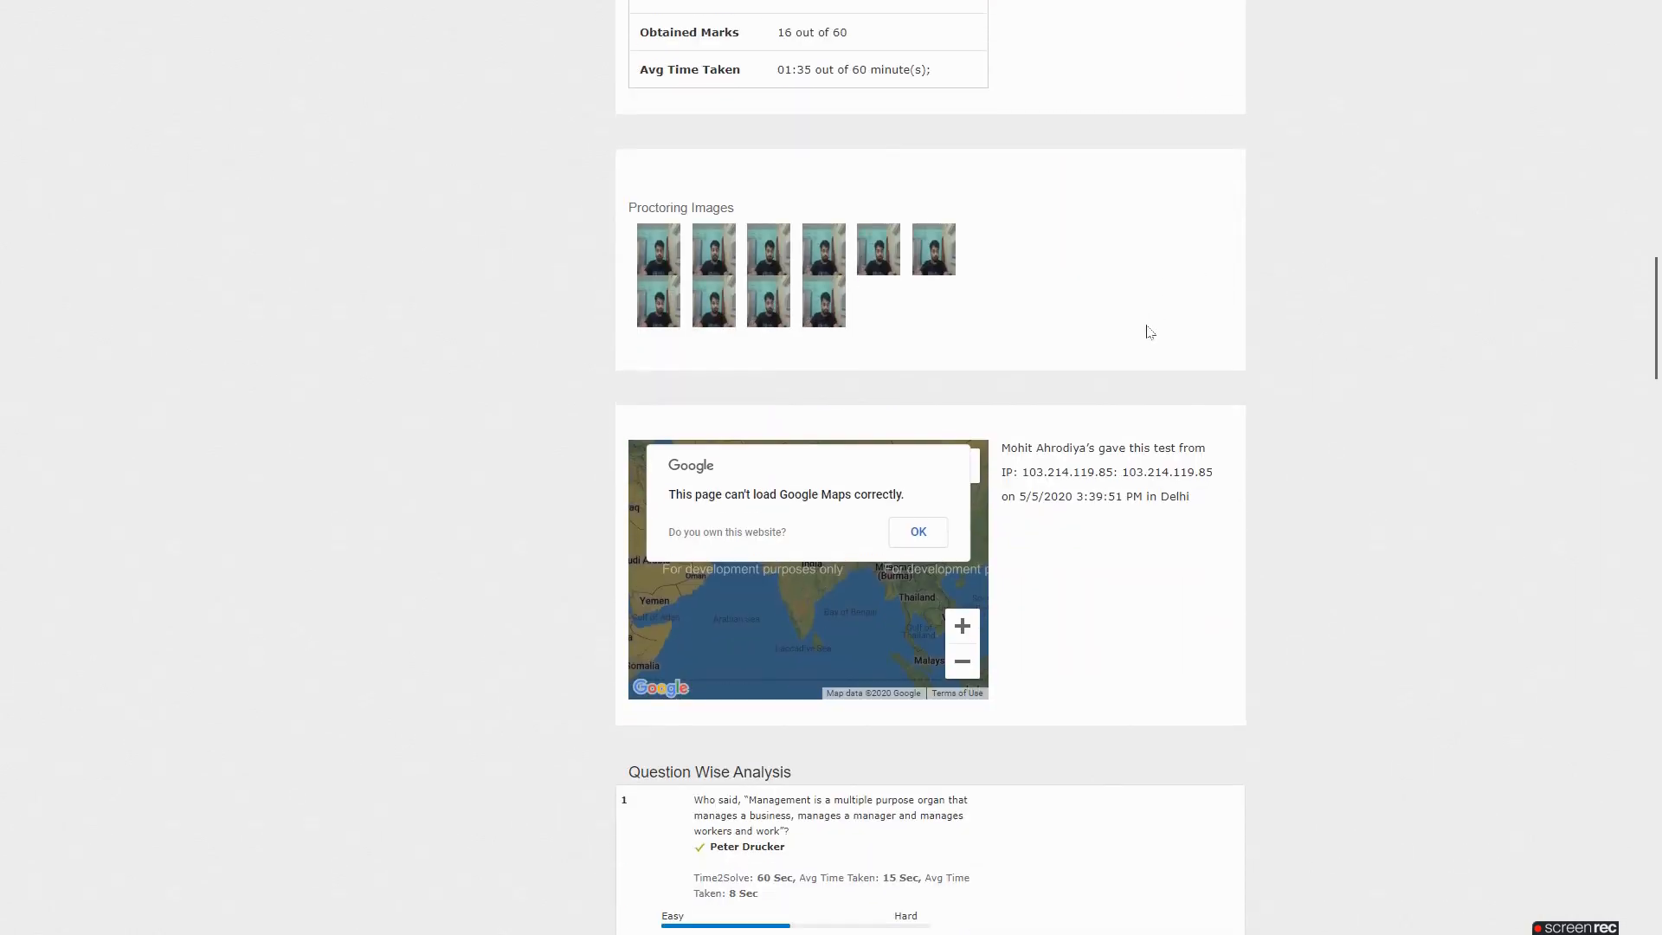
Dismiss the Maps error, review the IP address, test date and Delhi location, then reach Question Wise Analysis
{"action": "left_click", "coordinate": [918, 530]}
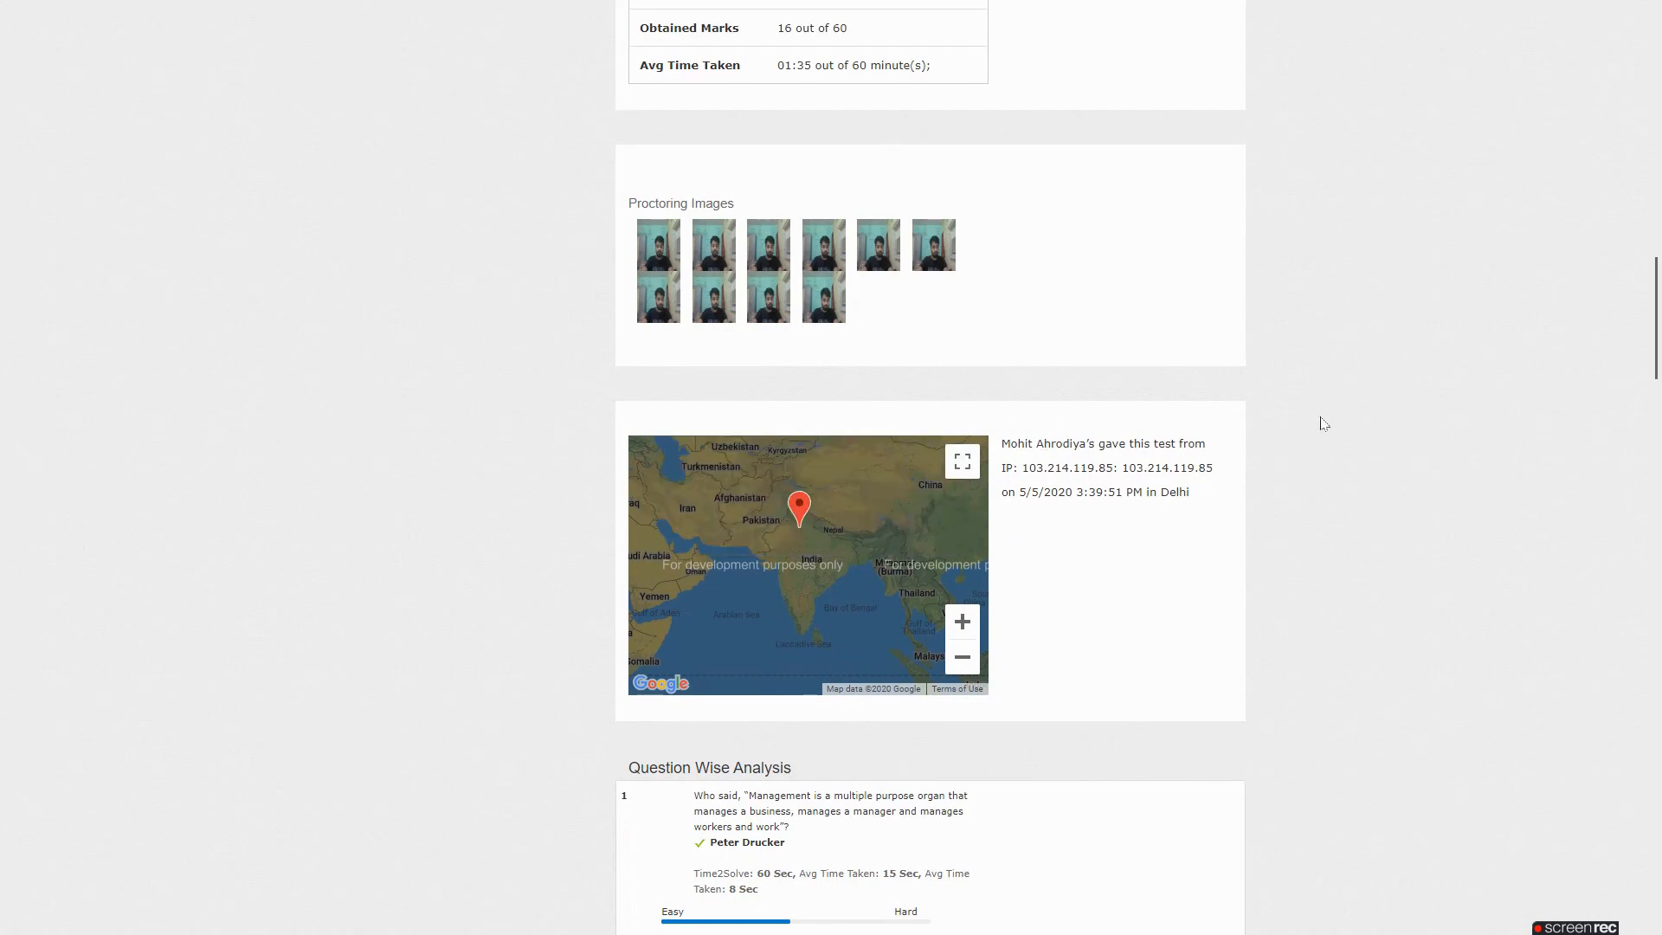
{"action": "left_click_drag", "start_coordinate": [1213, 468], "coordinate": [1020, 467]}
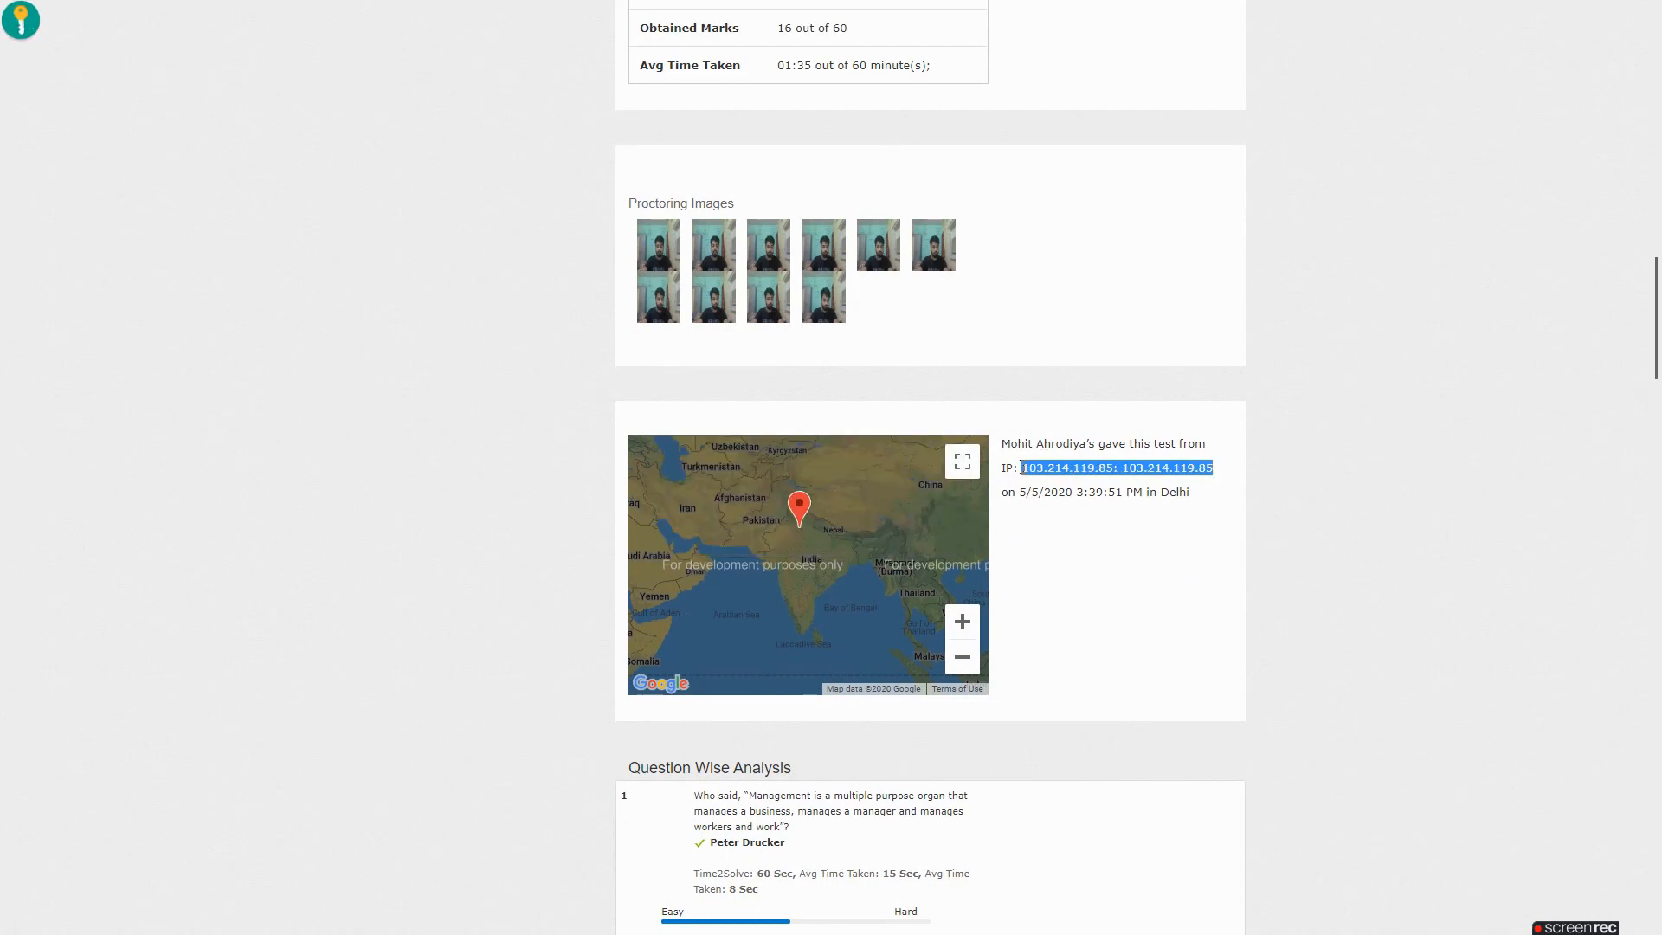
{"action": "left_click_drag", "start_coordinate": [1203, 490], "coordinate": [1029, 492]}
{"action": "left_click", "coordinate": [1326, 470]}
{"action": "scroll", "coordinate": [1292, 465], "scroll_direction": "down", "scroll_amount": 4}
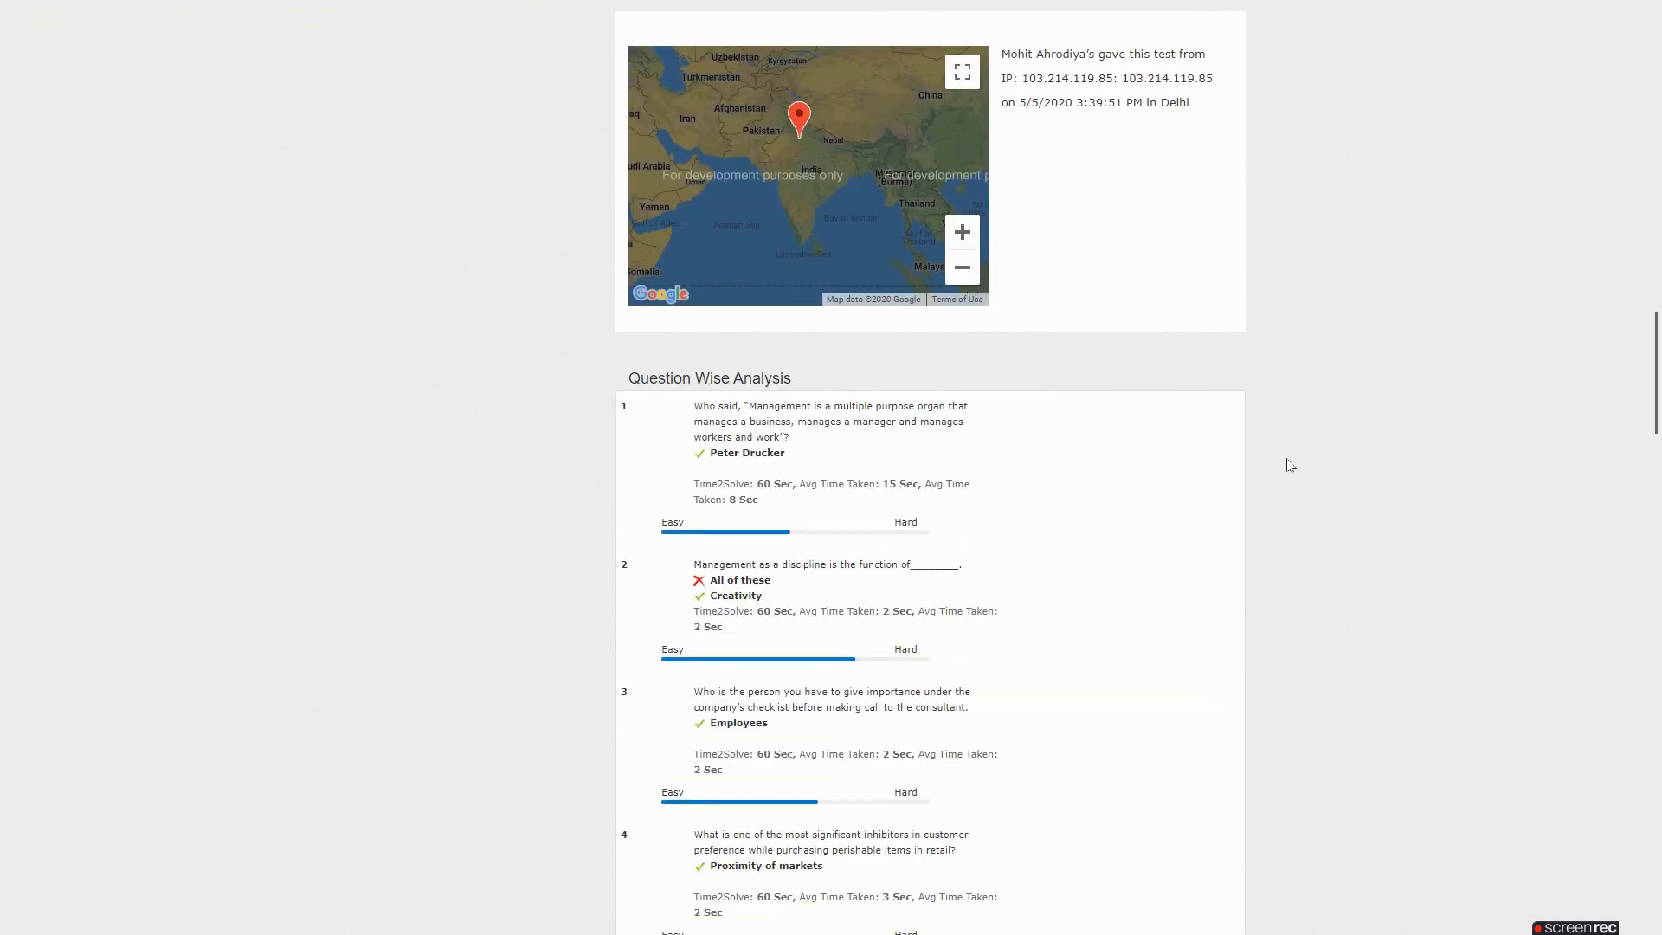
{"action": "scroll", "coordinate": [1290, 466], "scroll_direction": "down", "scroll_amount": 2}
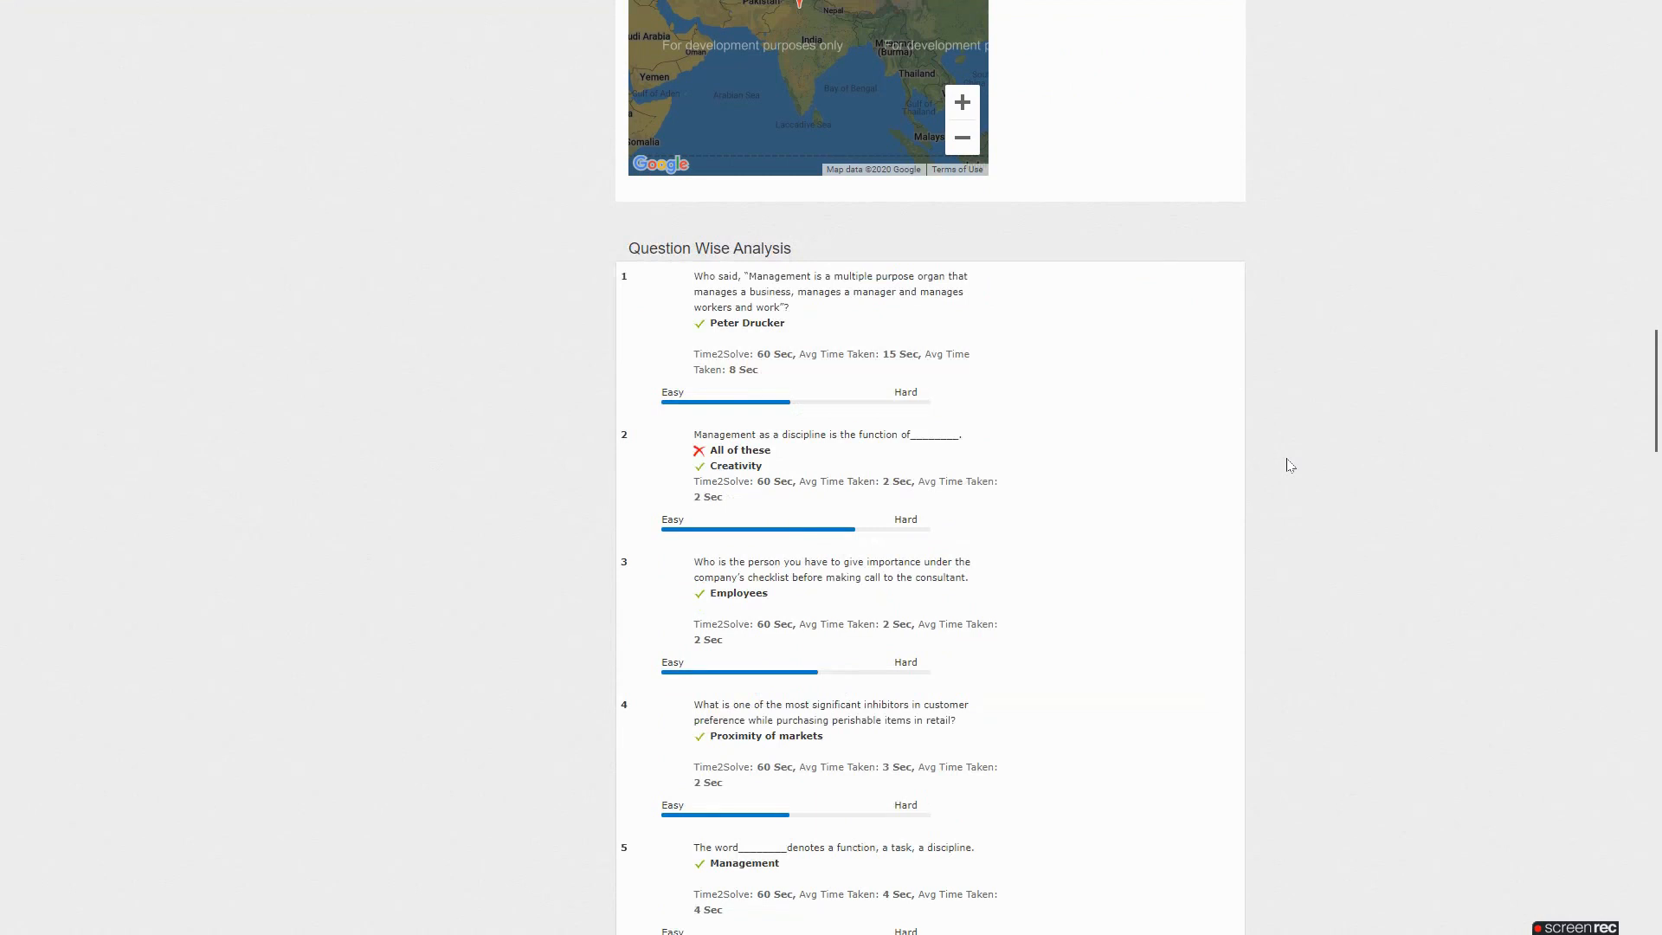
{"action": "scroll", "coordinate": [1290, 466], "scroll_direction": "down", "scroll_amount": 2}
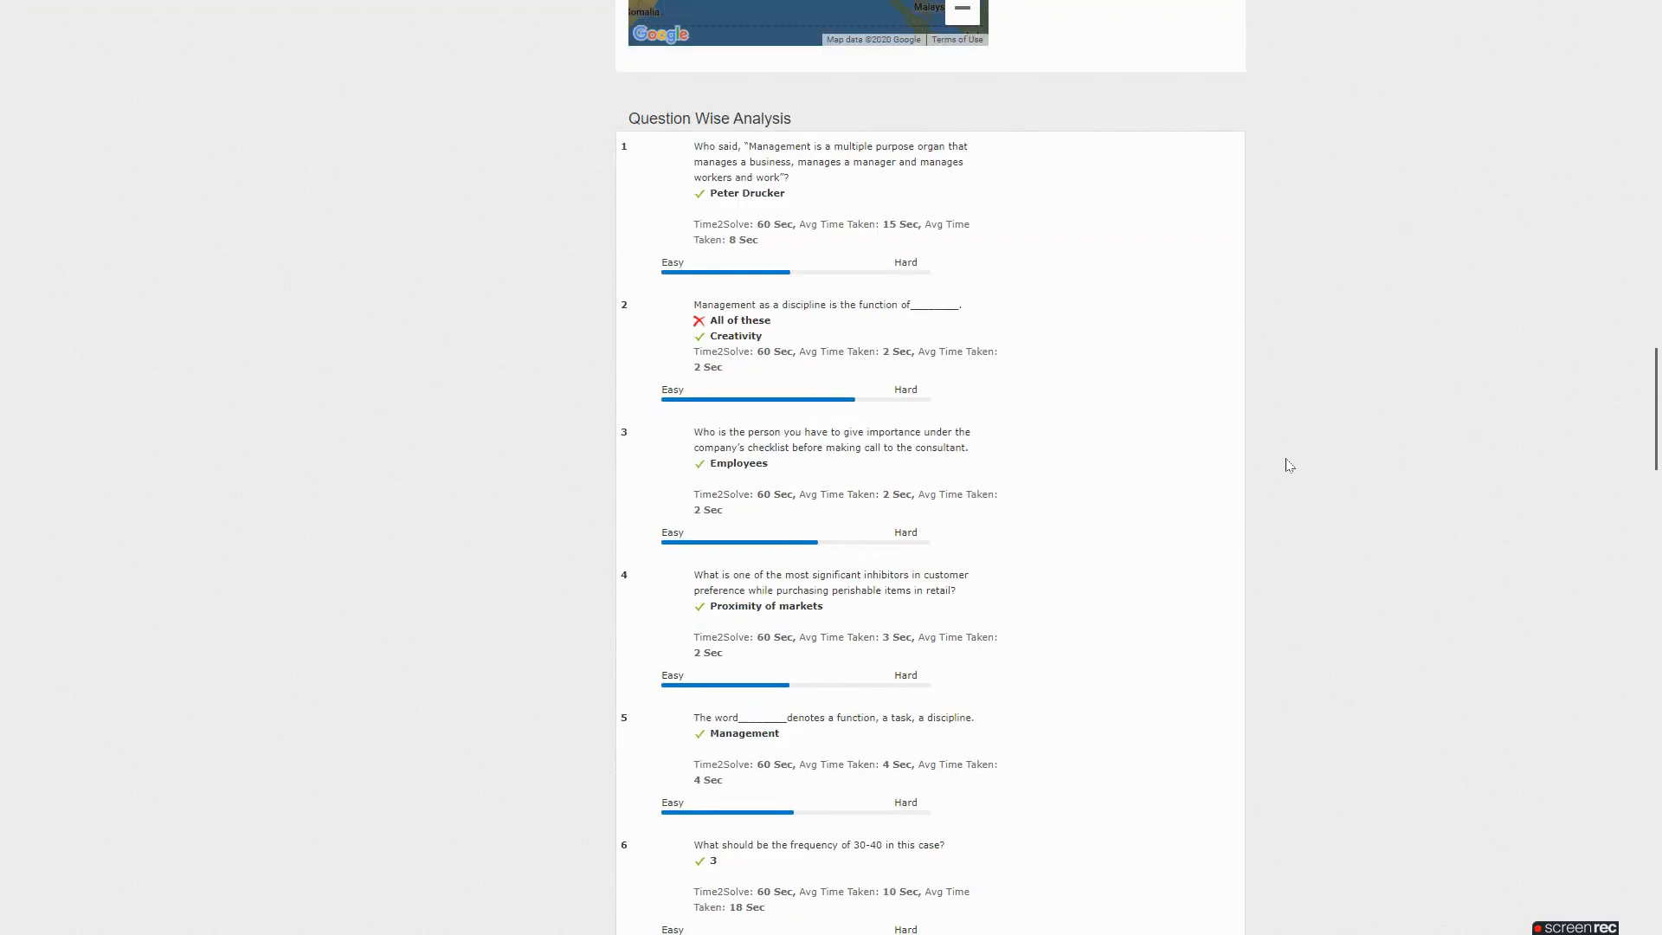
{"action": "scroll", "coordinate": [1288, 466], "scroll_direction": "down", "scroll_amount": 2}
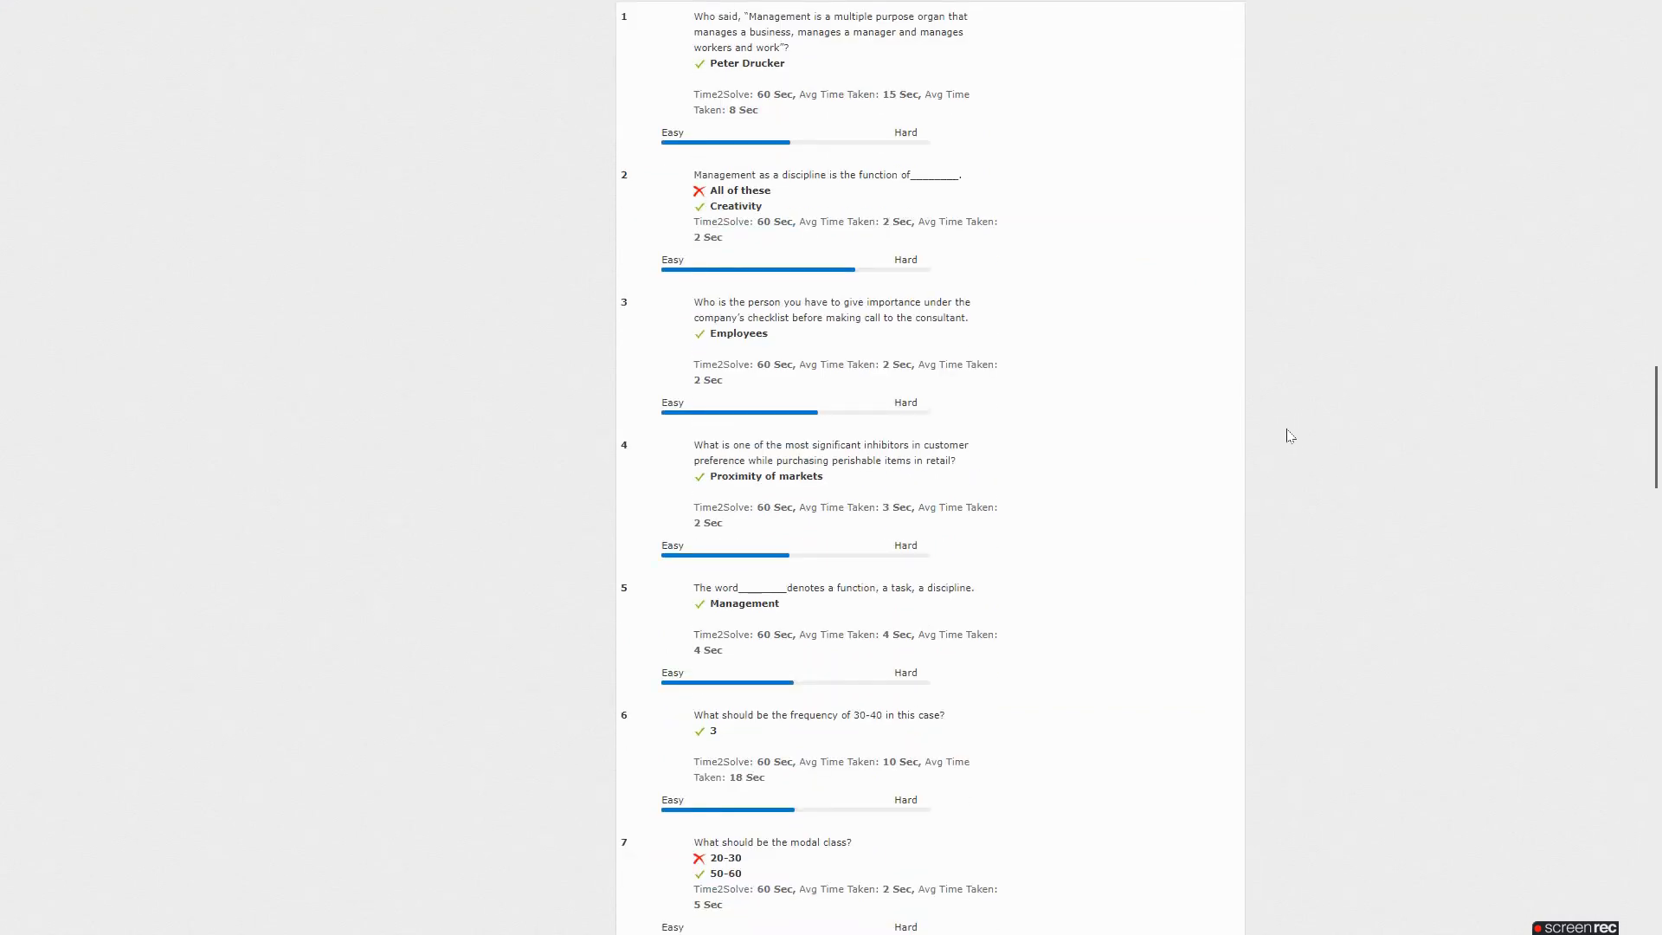
{"action": "scroll", "coordinate": [1290, 435], "scroll_direction": "down", "scroll_amount": 10}
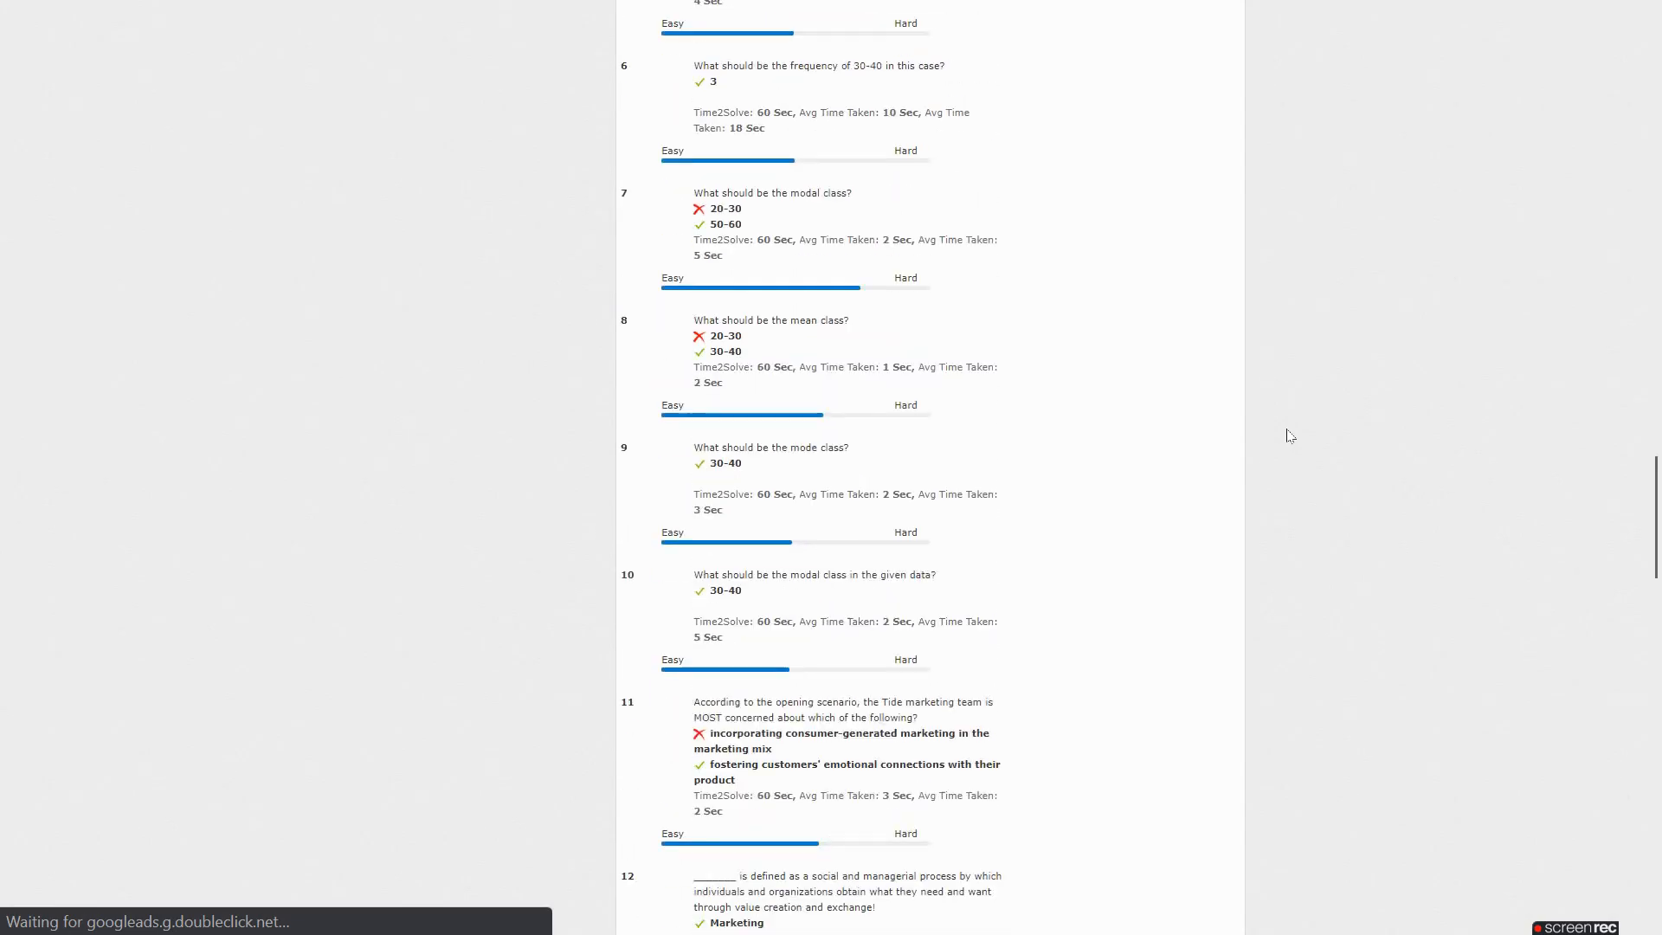